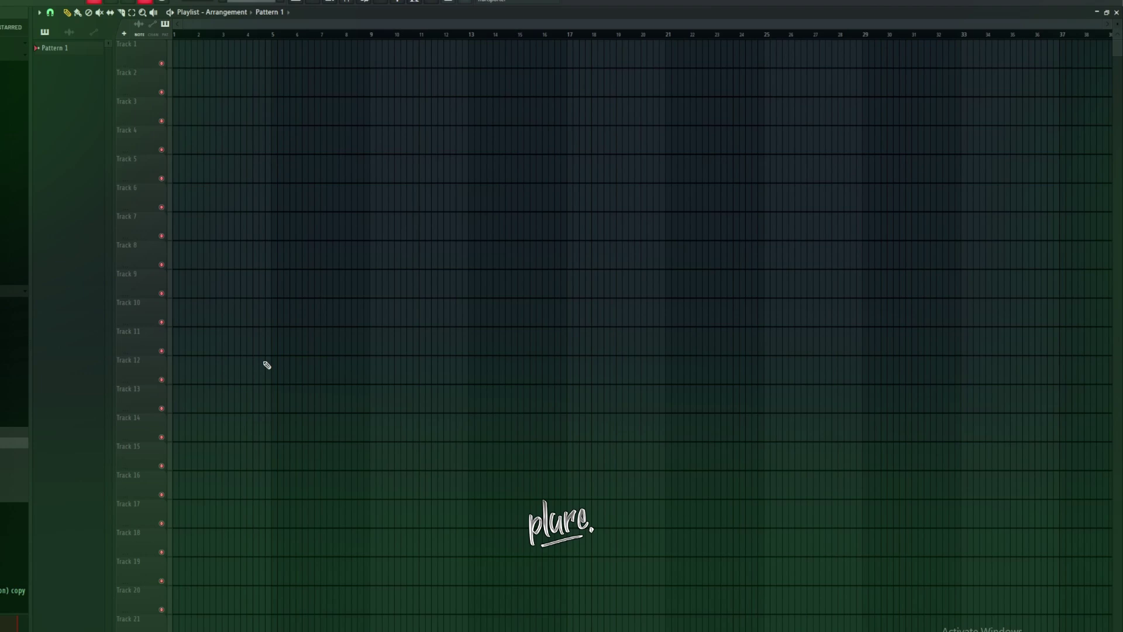
# Open the youtube_dCGyvk0CQck_audio sample in the Edison audio editor
pyautogui.hotkey('alt', 'Tab')
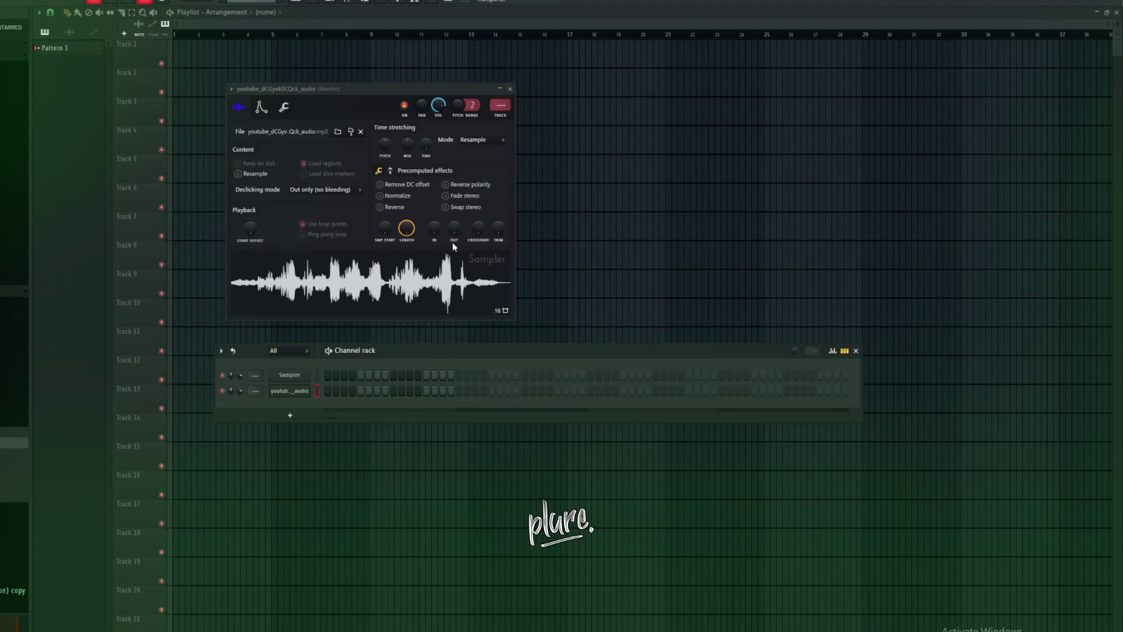
pyautogui.rightClick(339, 304)
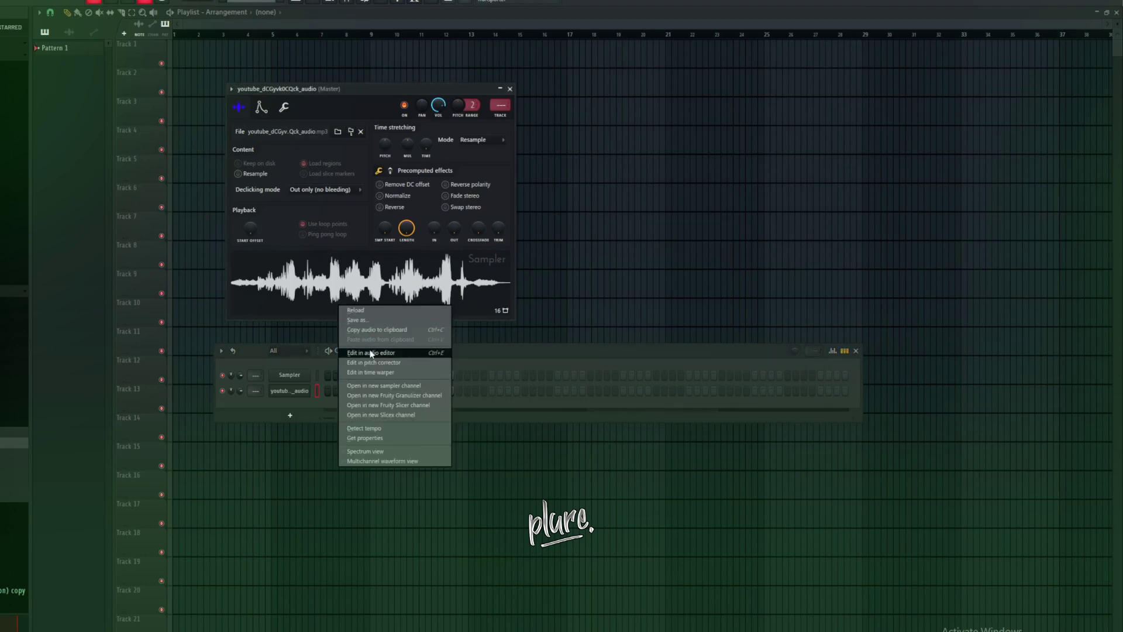
pyautogui.click(371, 353)
pyautogui.scroll(3, 146, 298)
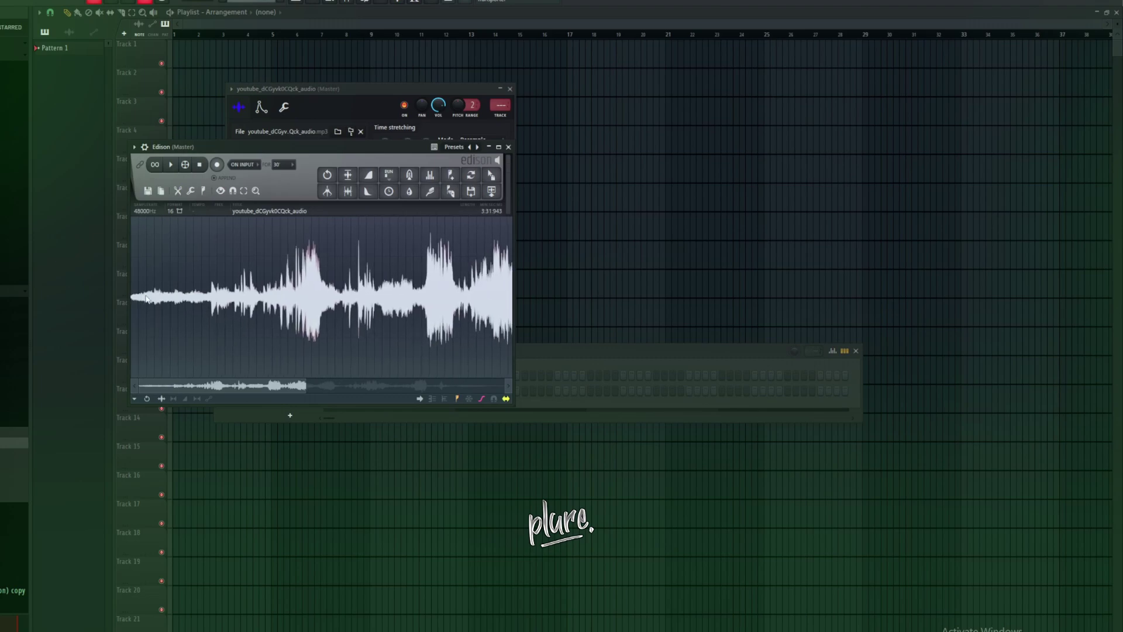
pyautogui.scroll(5, 146, 299)
pyautogui.scroll(5, 137, 385)
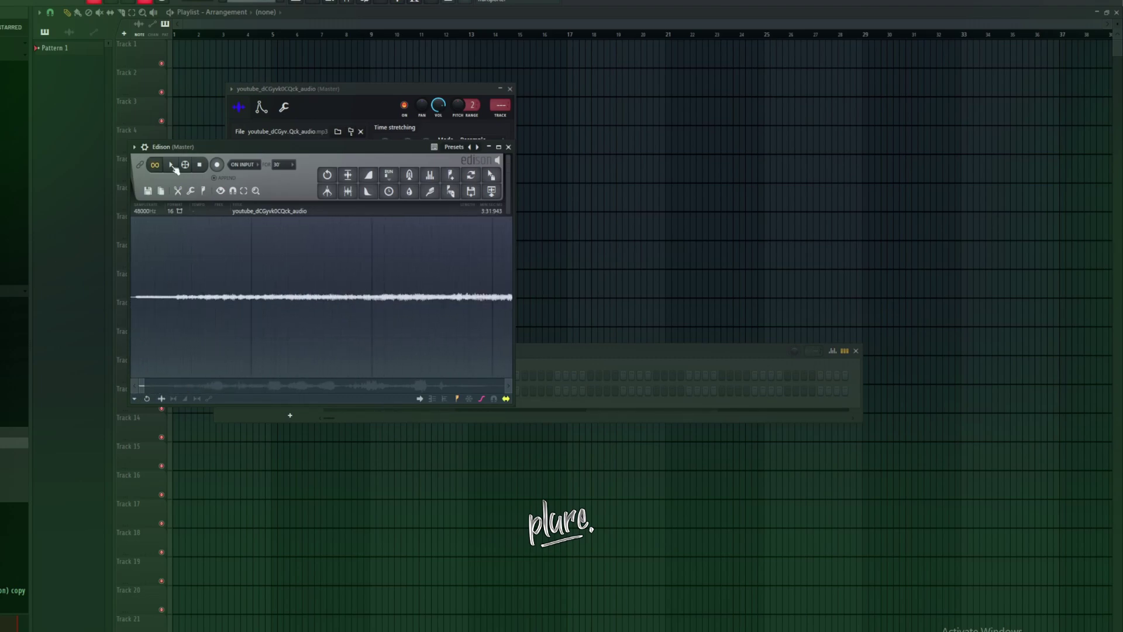
# Turn on looped playback in Edison and audition the opening section of the sample
pyautogui.click(154, 164)
pyautogui.moveTo(167, 149); pyautogui.dragTo(237, 164)
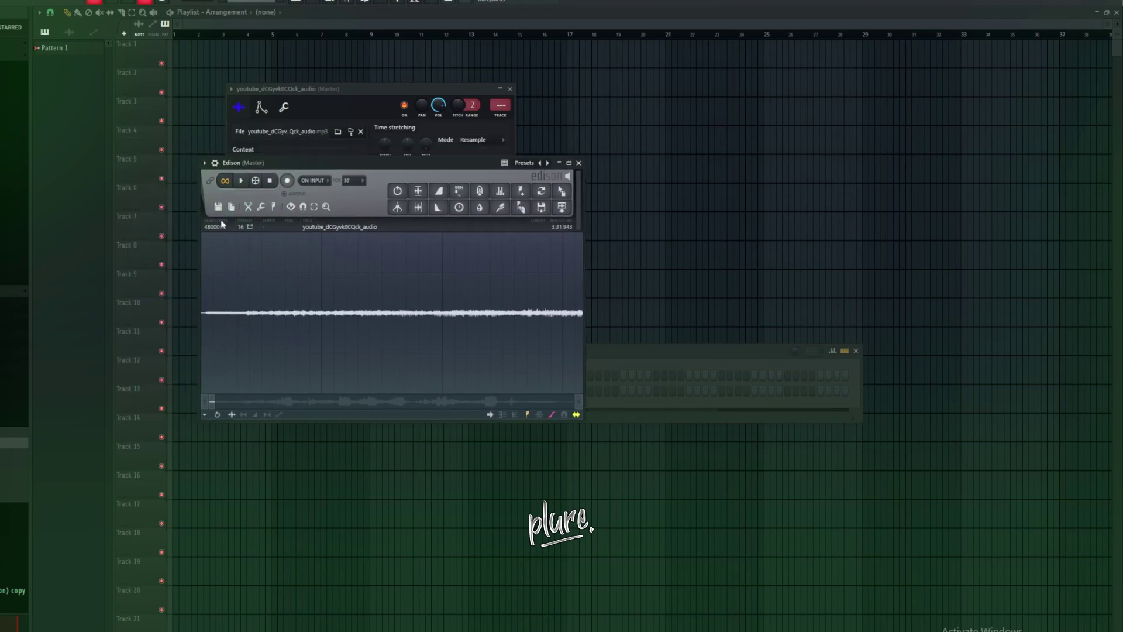
pyautogui.moveTo(207, 317); pyautogui.dragTo(358, 319)
pyautogui.press('space')
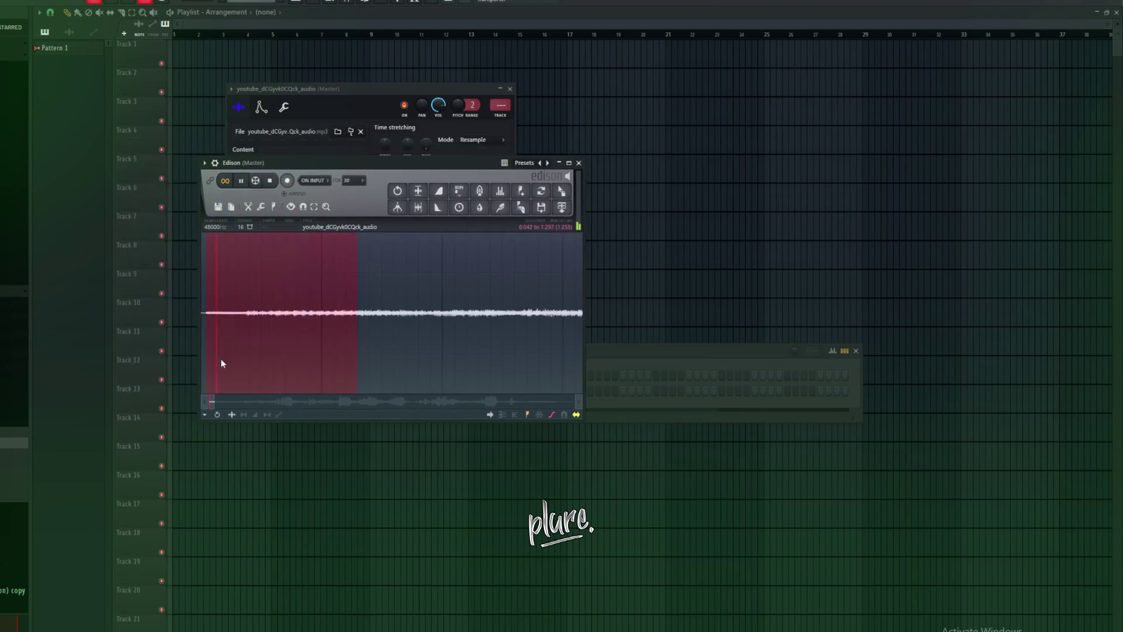
pyautogui.press('space')
# Extend the opening selection to about 2.9 seconds and look over the rest of the waveform for passages to sample
pyautogui.scroll(-2, 304, 295)
pyautogui.moveTo(265, 333); pyautogui.dragTo(354, 325)
pyautogui.scroll(-3, 339, 326)
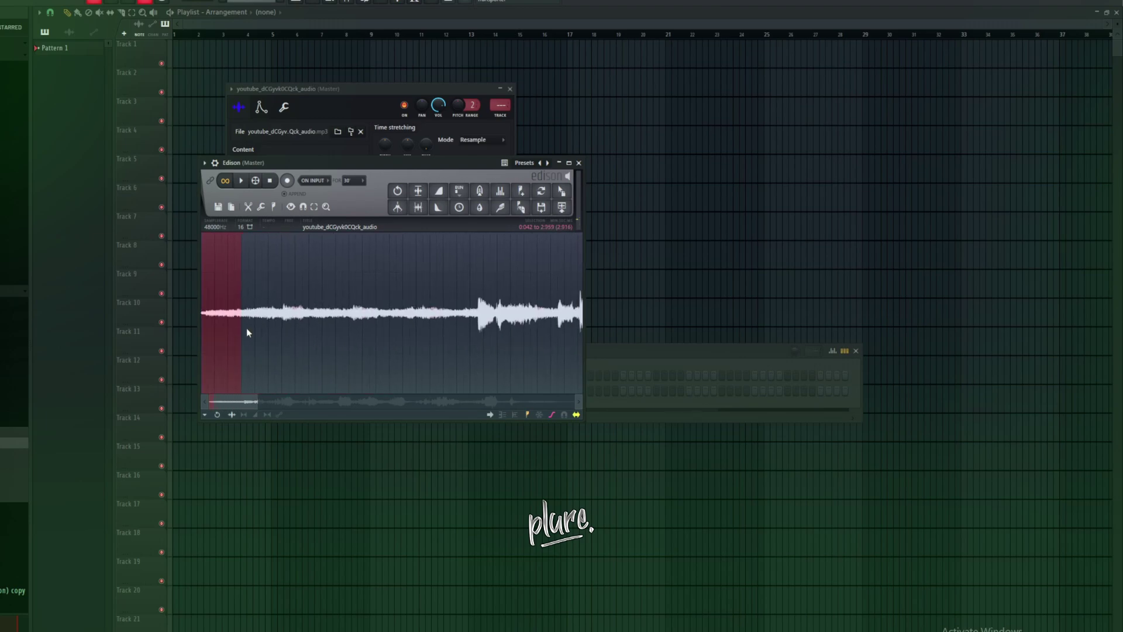
pyautogui.scroll(-3, 246, 332)
pyautogui.click(285, 325)
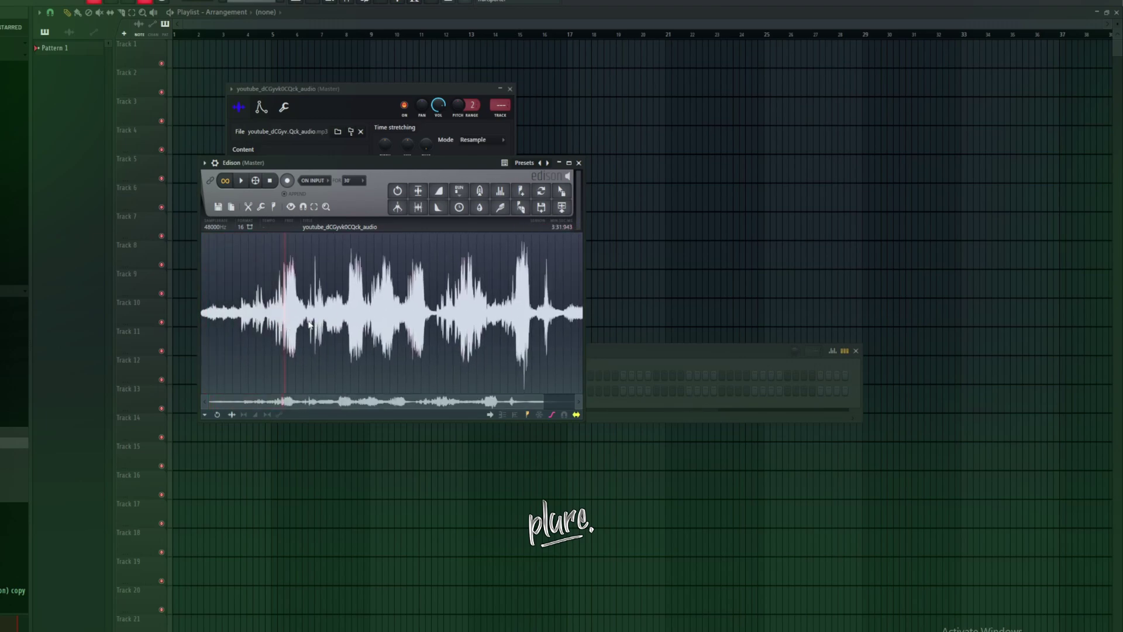
pyautogui.scroll(4, 430, 319)
pyautogui.scroll(4, 432, 318)
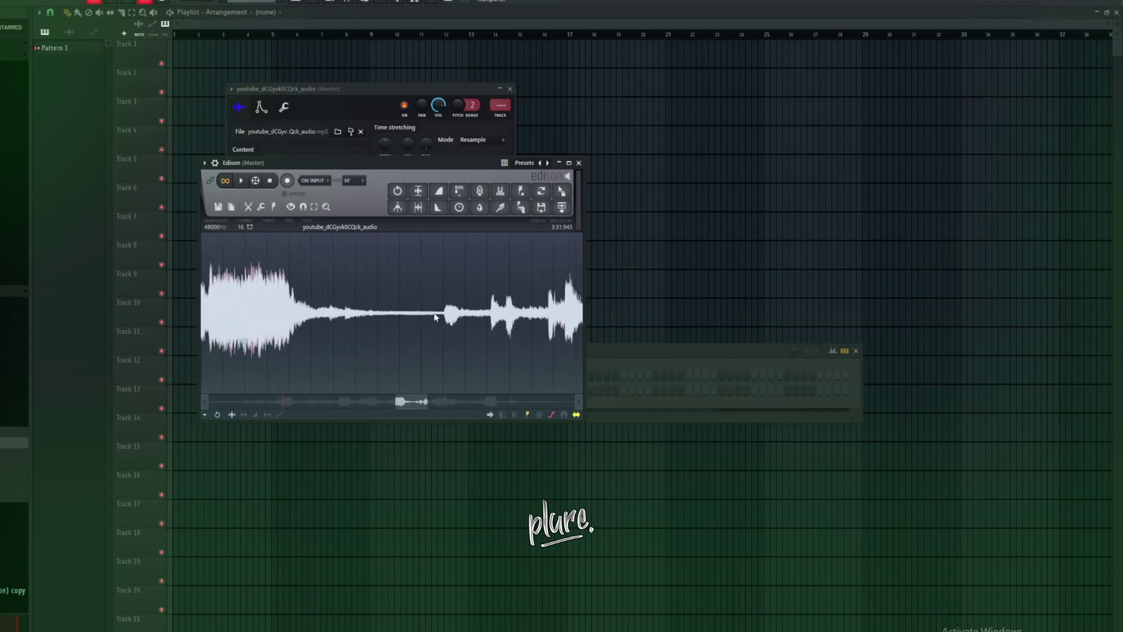
pyautogui.scroll(-4, 434, 317)
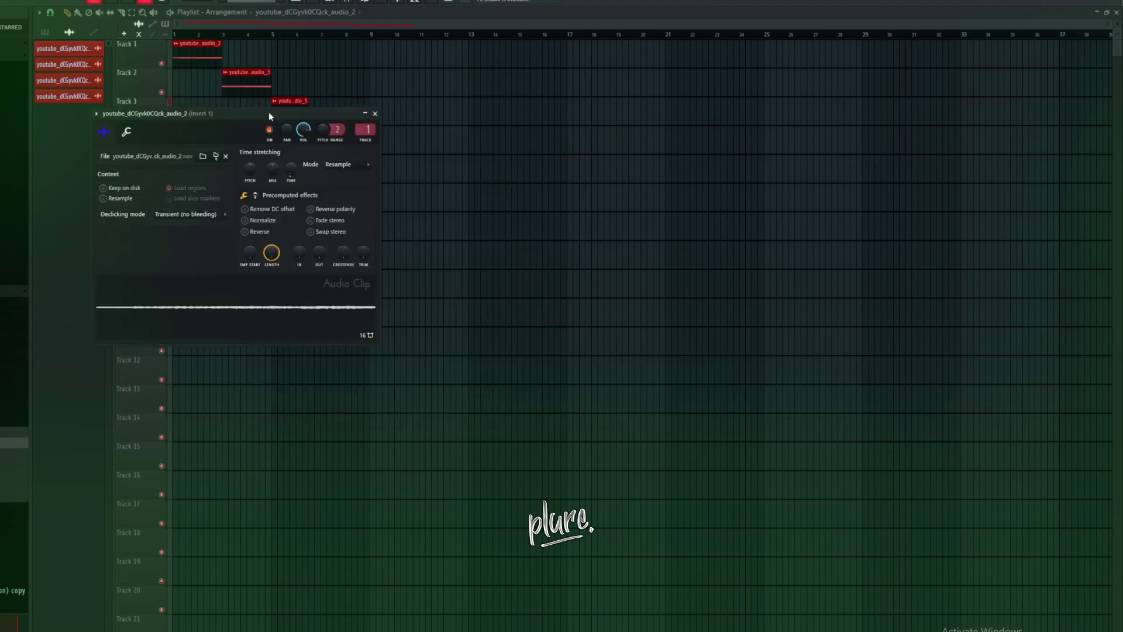
# Stretch the audio clip on Track 3 to two bars and set its stretch mode to Stretch Pro
pyautogui.doubleClick(296, 108)
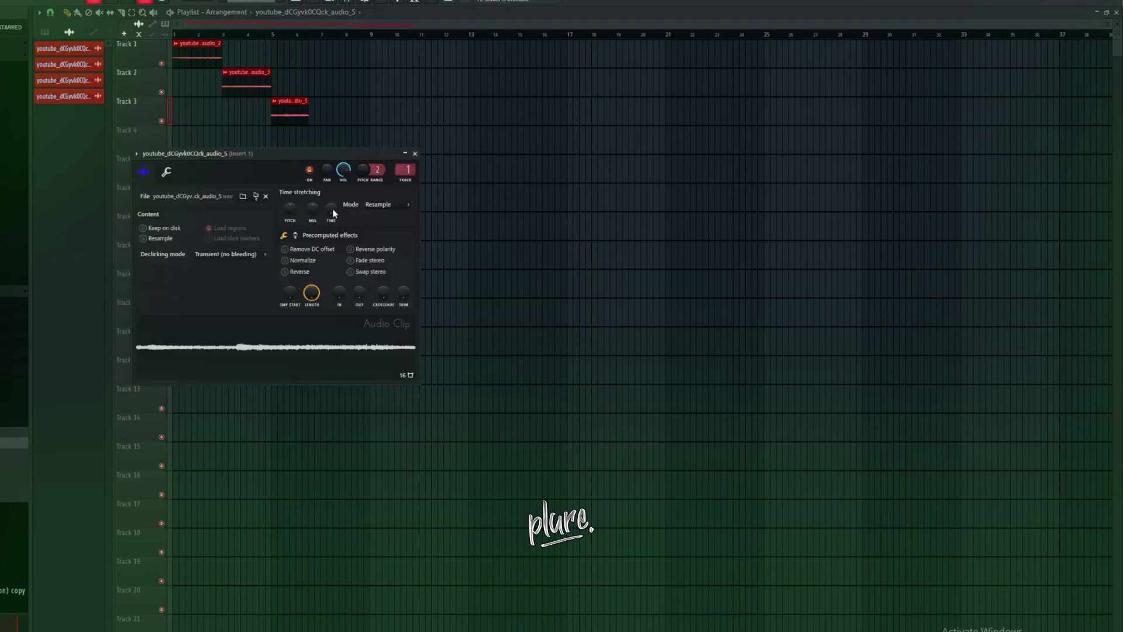
pyautogui.moveTo(331, 208); pyautogui.dragTo(331, 197)
pyautogui.click(378, 204)
pyautogui.click(377, 245)
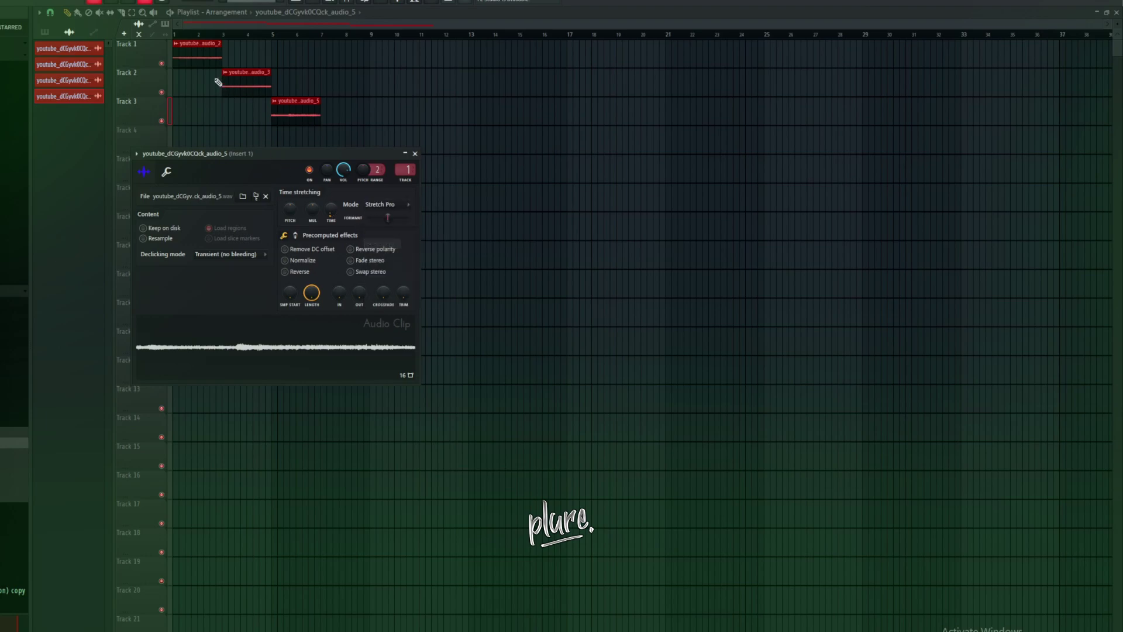
# Set the stretch mode of the Track 1 audio clip to Stretch Pro
pyautogui.doubleClick(187, 56)
pyautogui.click(364, 181)
pyautogui.click(363, 221)
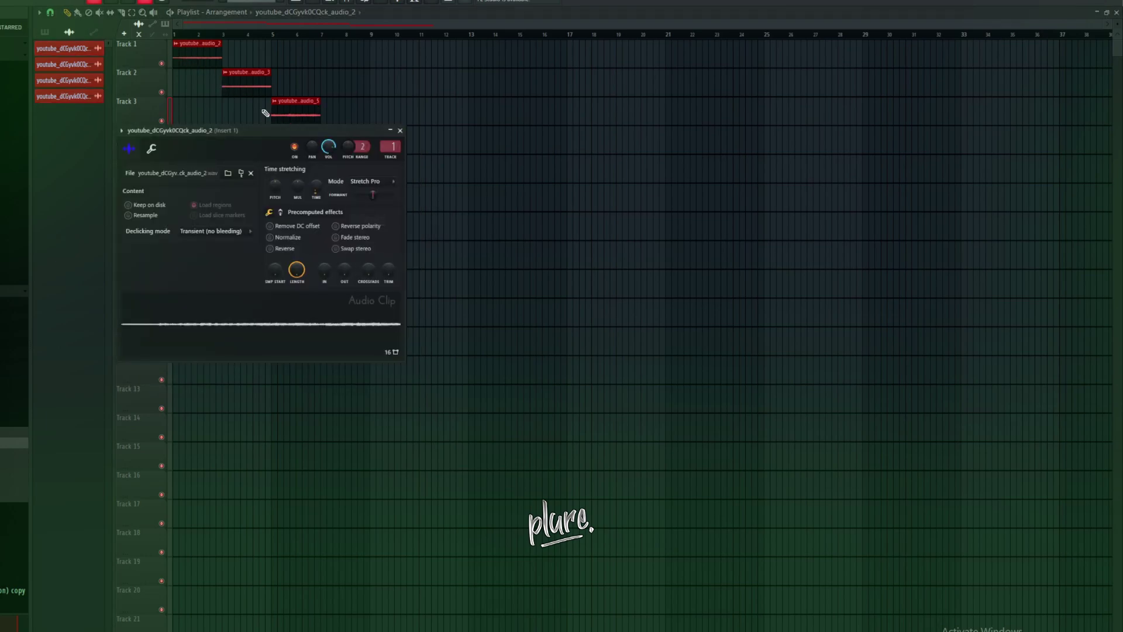
# Duplicate the Track 1 clip in the playlist and reposition the Track 2 and Track 3 clips around it
pyautogui.moveTo(246, 91); pyautogui.dragTo(383, 95)
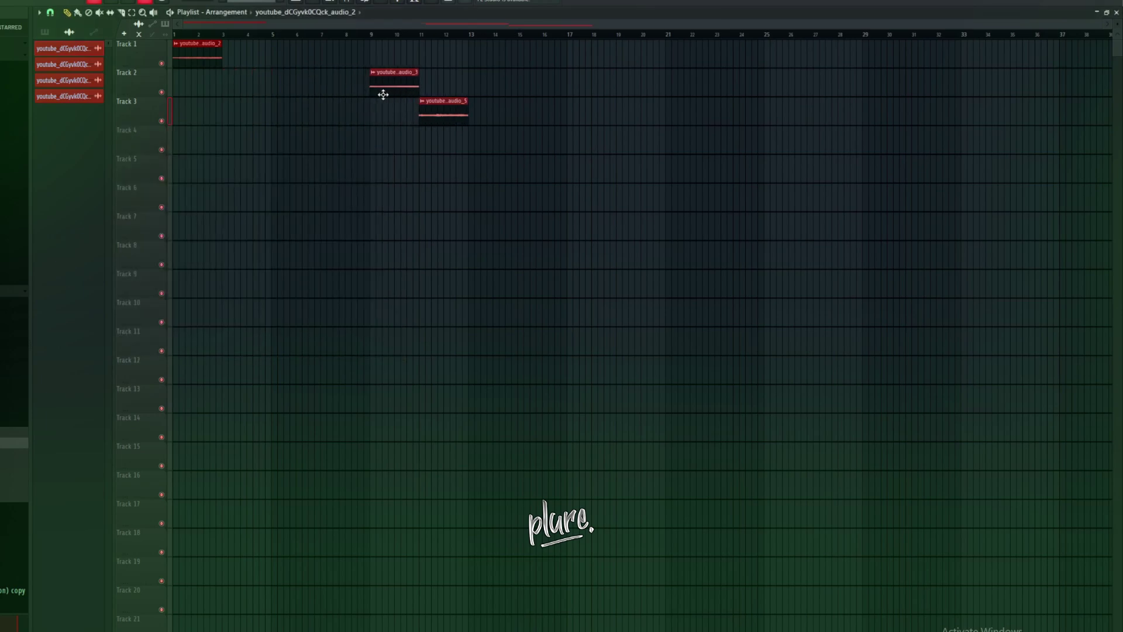
pyautogui.click(193, 58)
pyautogui.hotkey('ctrl', 'b')
pyautogui.press('space')
pyautogui.moveTo(378, 82); pyautogui.dragTo(302, 84)
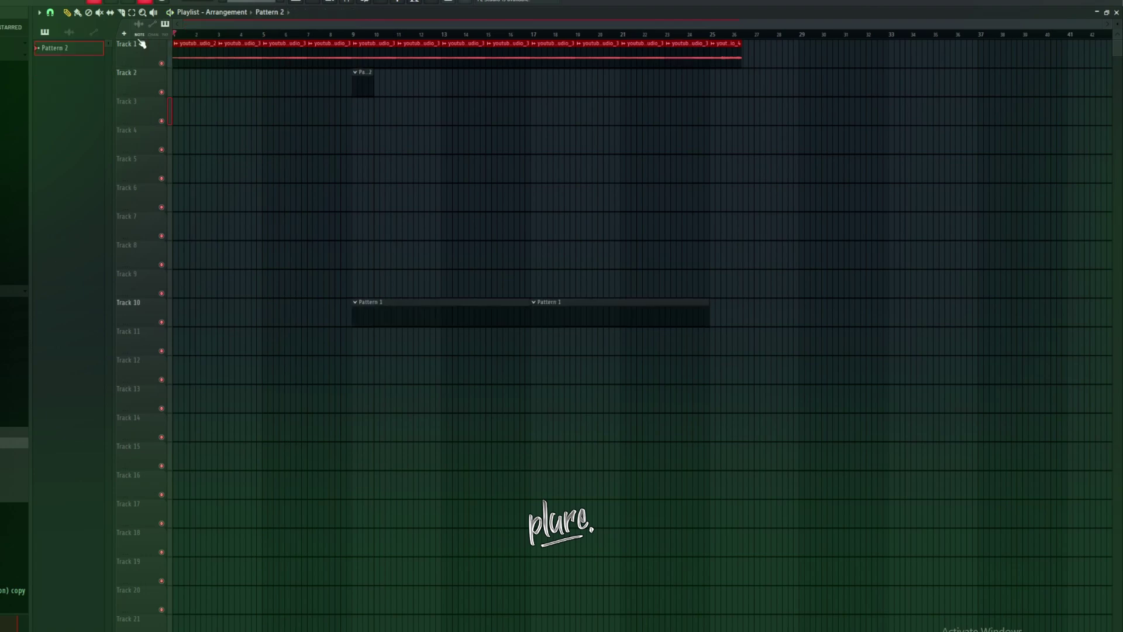
# Add a Serato Sample channel to the channel rack
pyautogui.moveTo(184, 46)
pyautogui.moveTo(271, 55)
pyautogui.click(339, 2)
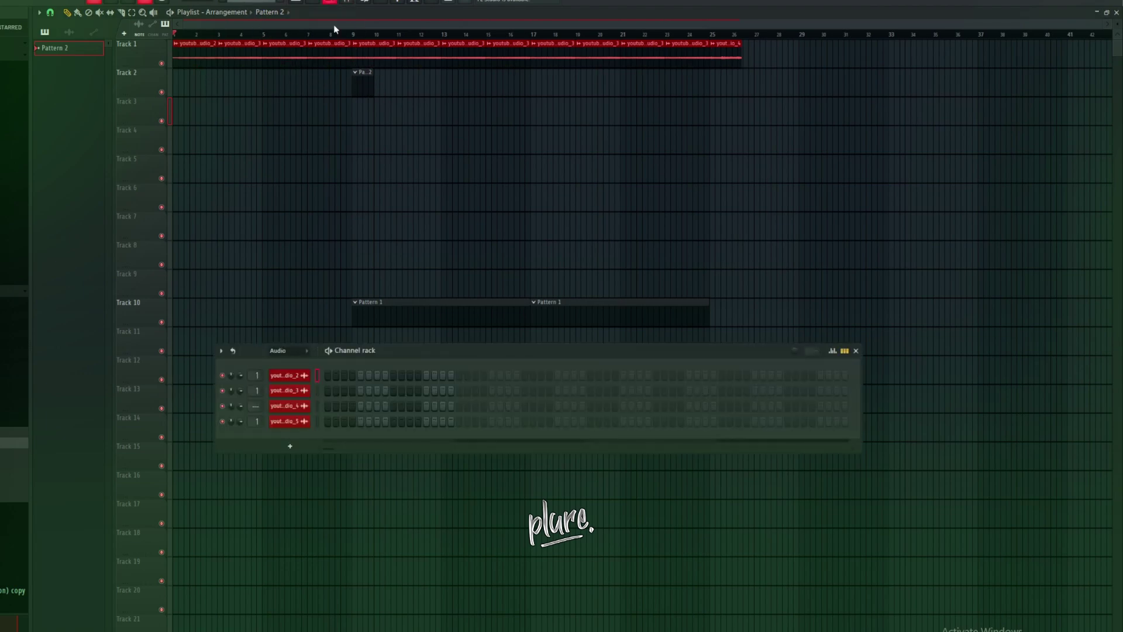
pyautogui.click(289, 448)
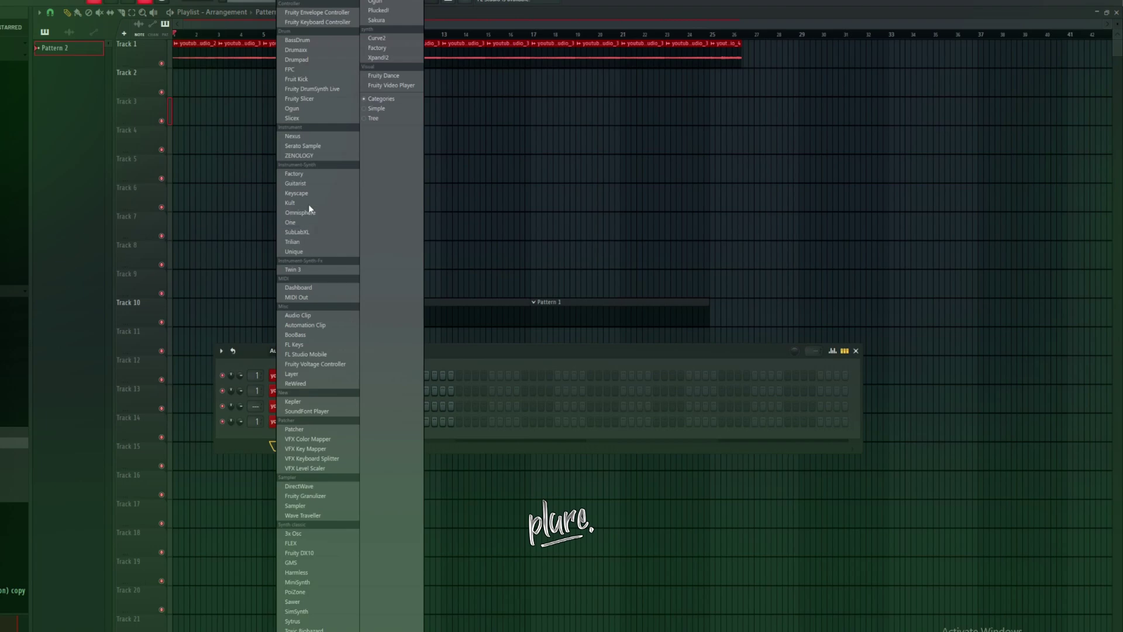
pyautogui.click(303, 145)
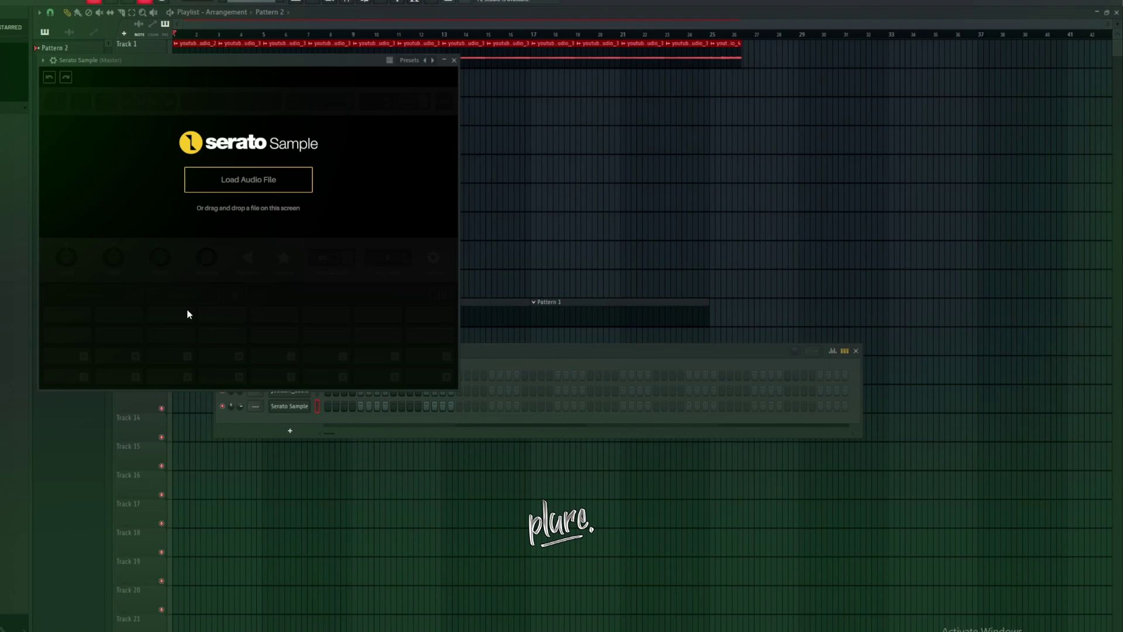
# Add an FL Keys channel and open its piano roll
pyautogui.click(290, 431)
pyautogui.click(319, 353)
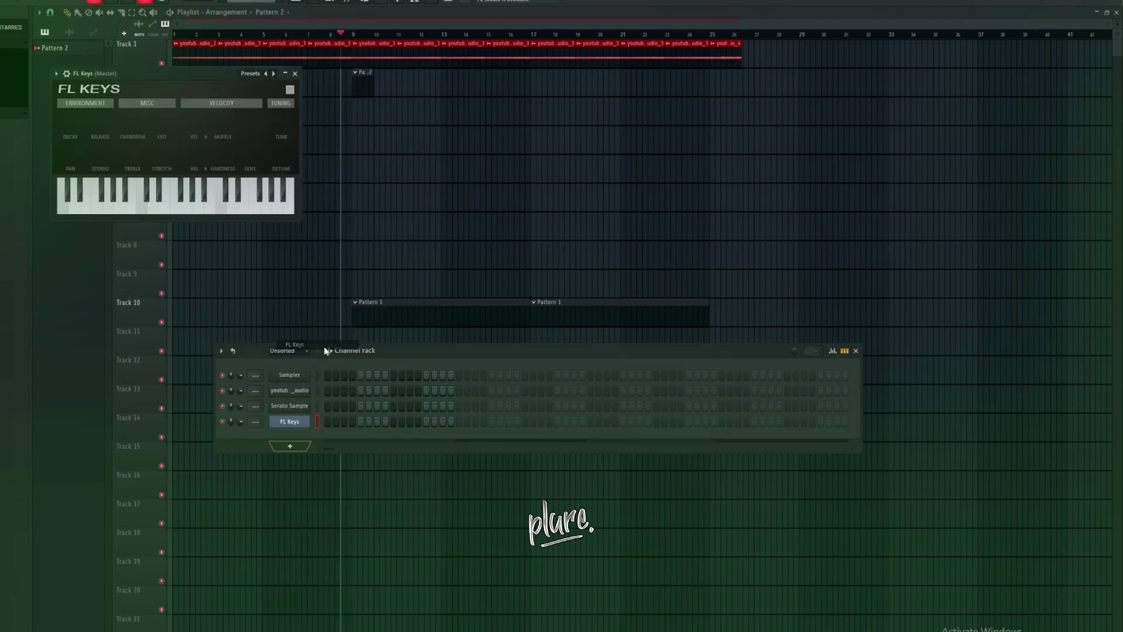
pyautogui.rightClick(299, 423)
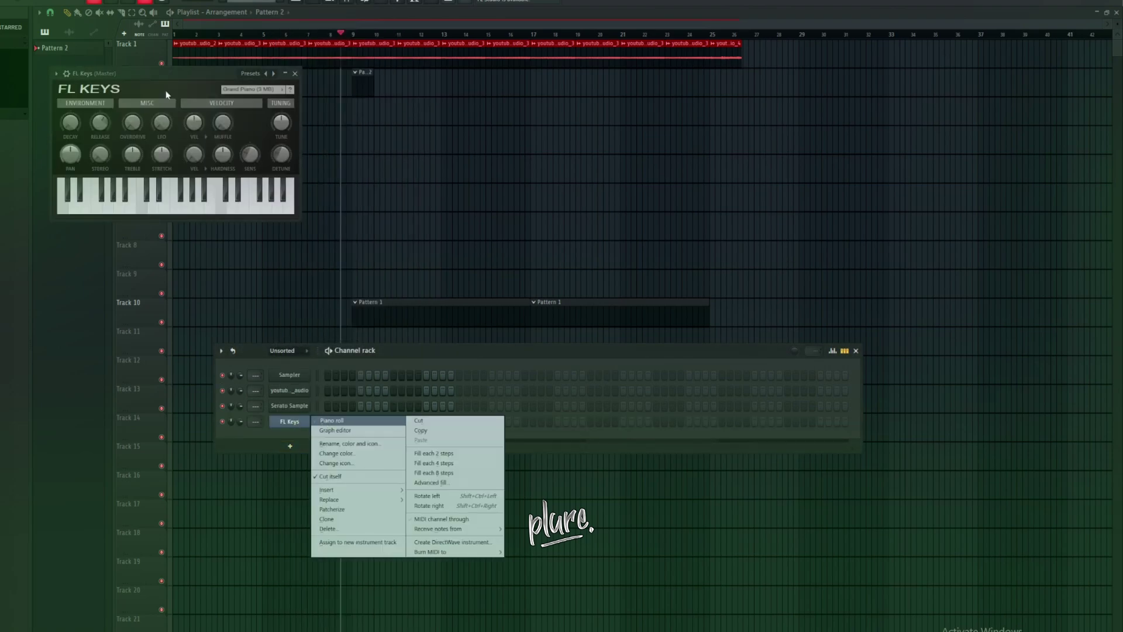
pyautogui.click(234, 97)
pyautogui.rightClick(298, 421)
pyautogui.click(331, 420)
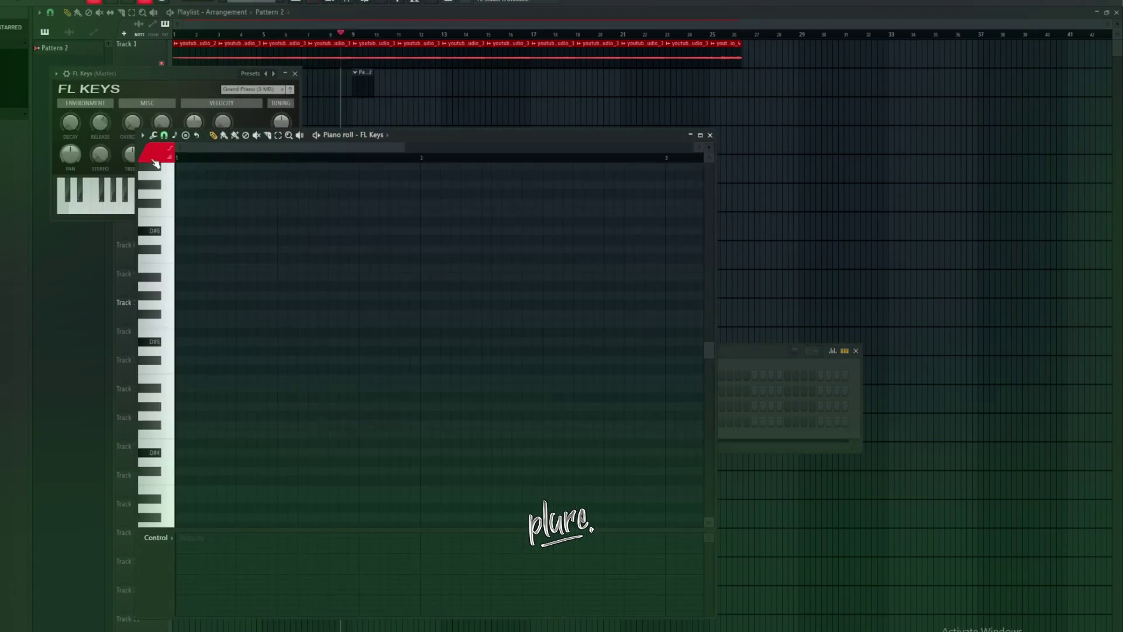
# Set the piano roll's scale highlighting to E Minor Natural (Aeolian)
pyautogui.click(142, 135)
pyautogui.moveTo(205, 188)
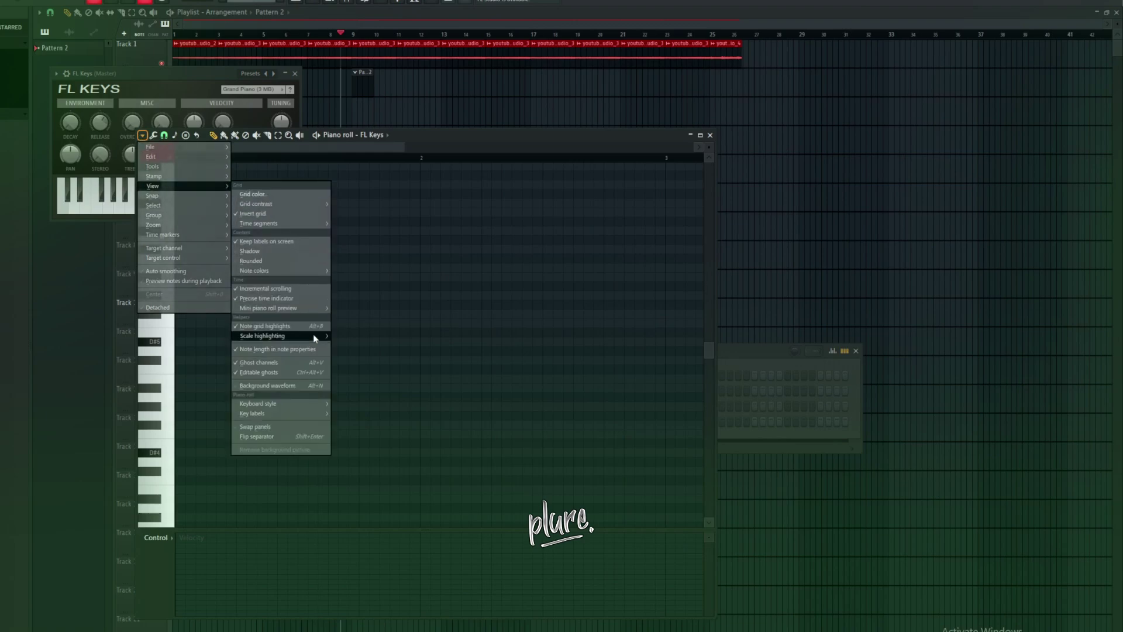
pyautogui.moveTo(313, 335)
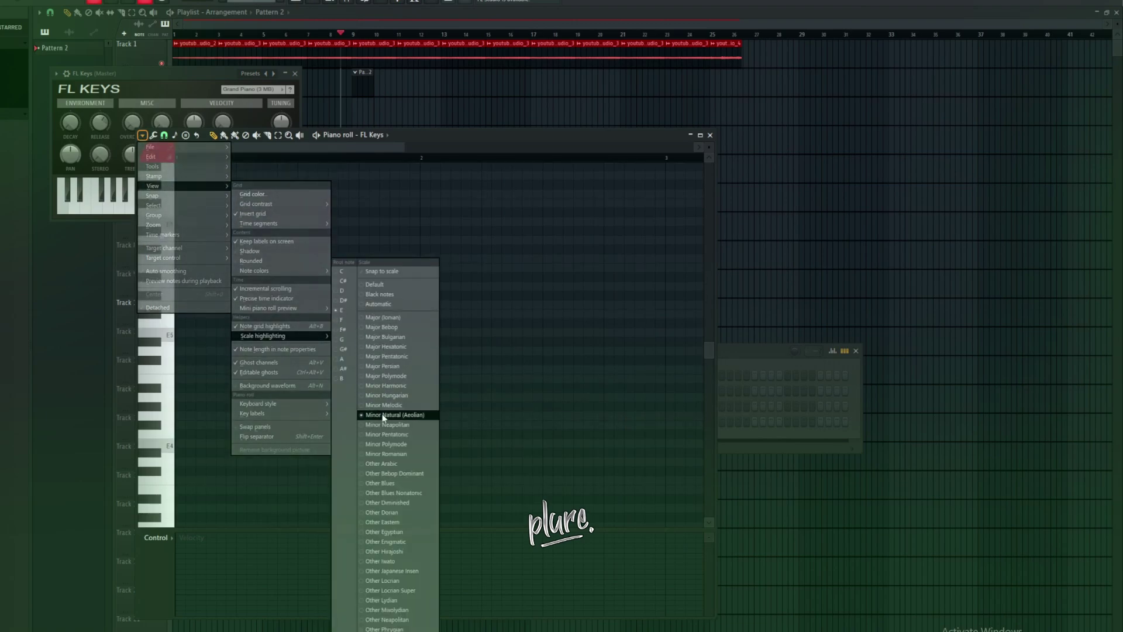
pyautogui.click(185, 341)
# Draw an E2 note four bars long from bar 1 in the FL Keys piano roll
pyautogui.scroll(-5, 246, 345)
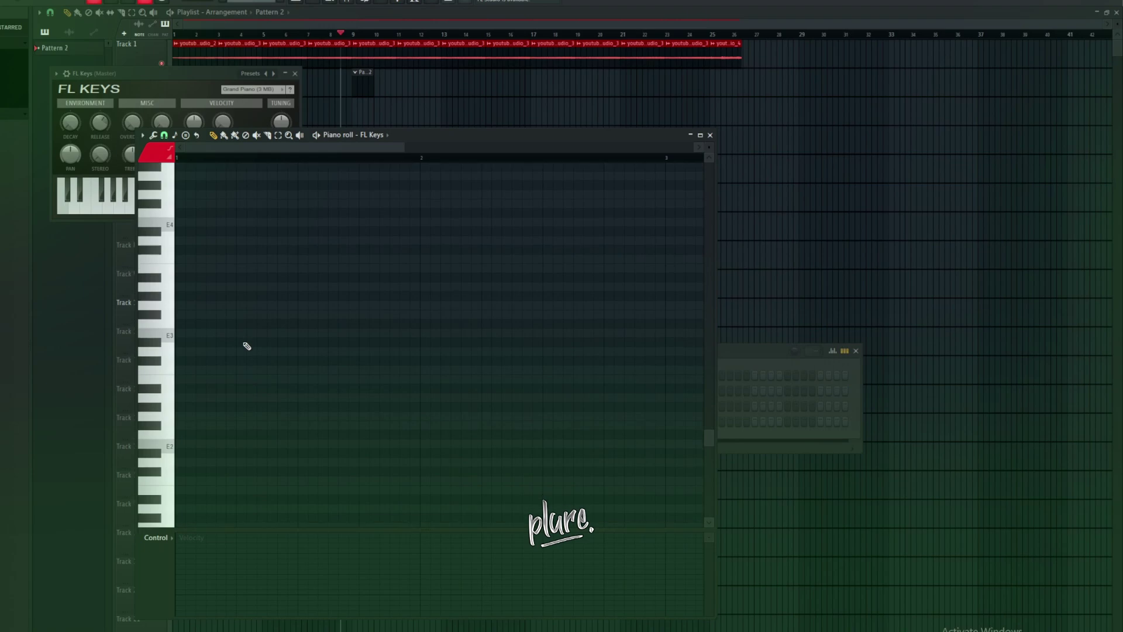
pyautogui.scroll(-2, 207, 164)
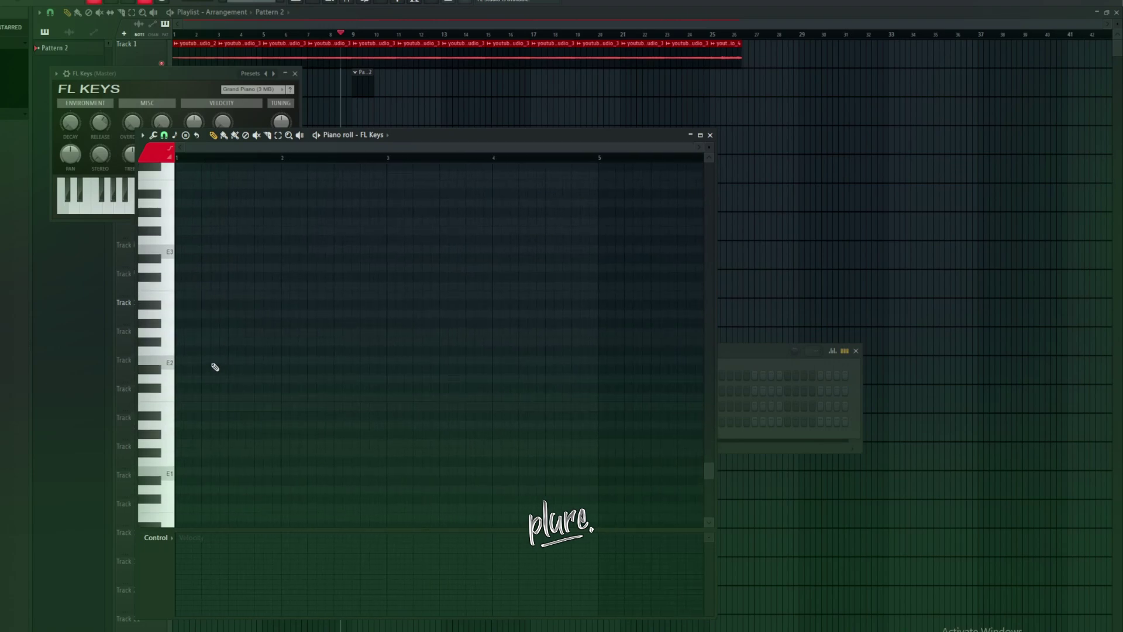
pyautogui.click(179, 363)
pyautogui.moveTo(184, 360); pyautogui.dragTo(390, 372)
pyautogui.press('space')
pyautogui.moveTo(393, 365); pyautogui.dragTo(597, 371)
pyautogui.scroll(-2, 409, 155)
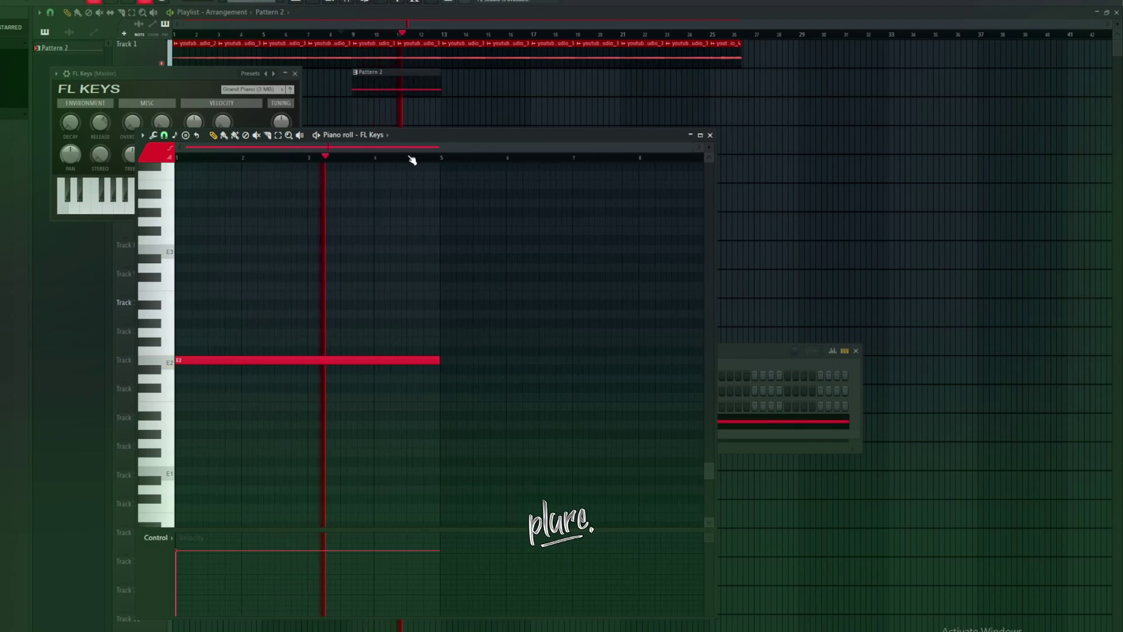
# Duplicate the four-bar E2 note so the copy fills bars 5 to 8
pyautogui.hotkey('ctrl', 'b')
pyautogui.scroll(-2, 426, 158)
pyautogui.moveTo(439, 138); pyautogui.dragTo(441, 146)
# Copy both E2 notes one octave up to E3, close the piano roll and play the pattern back
pyautogui.hotkey('ctrl', 'a')
pyautogui.press('space')
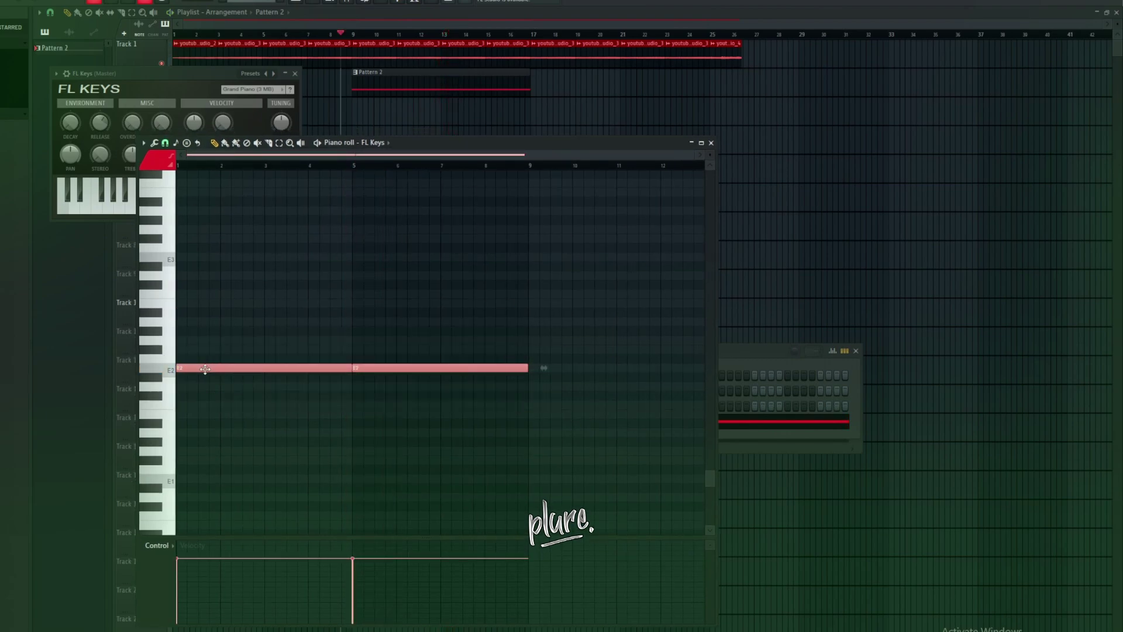
pyautogui.moveTo(205, 368); pyautogui.dragTo(206, 257)
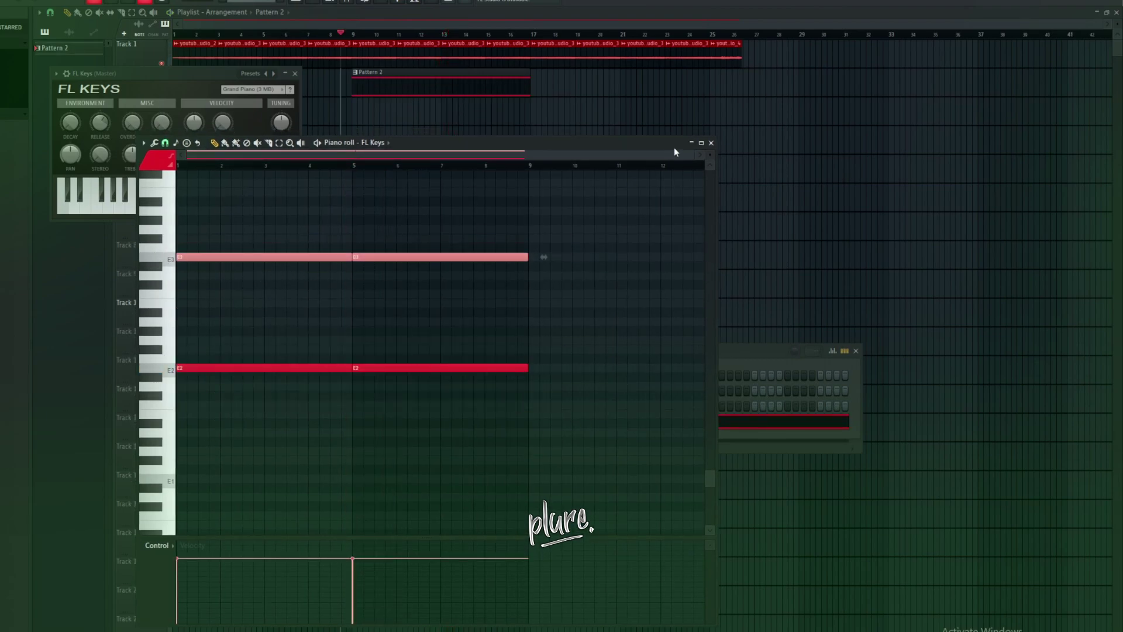
pyautogui.click(711, 144)
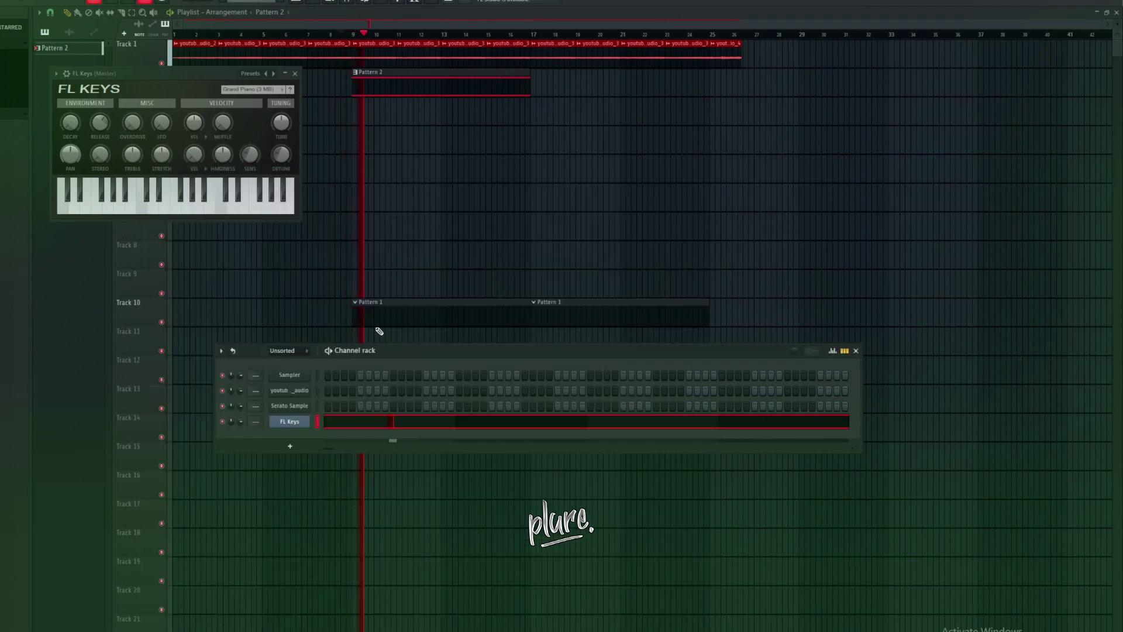
pyautogui.press('space')
pyautogui.press('space')
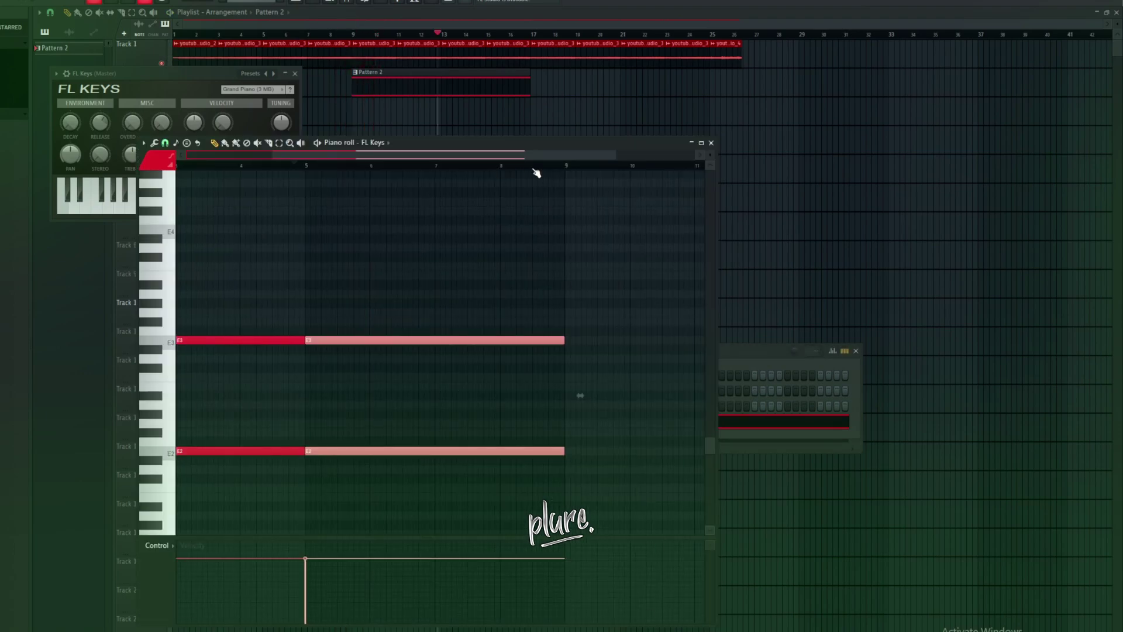
# Trim the second pair of E notes to end early in bar 8 and add B2 and B3 notes through the rest of that bar
pyautogui.scroll(3, 536, 173)
pyautogui.moveTo(475, 238); pyautogui.dragTo(484, 525)
pyautogui.press('Delete')
pyautogui.click(481, 283)
pyautogui.rightClick(504, 282)
pyautogui.click(526, 258)
pyautogui.moveTo(569, 250); pyautogui.dragTo(569, 282)
pyautogui.press('Delete')
pyautogui.moveTo(484, 411); pyautogui.dragTo(571, 363)
pyautogui.press('Delete')
pyautogui.scroll(-3, 514, 168)
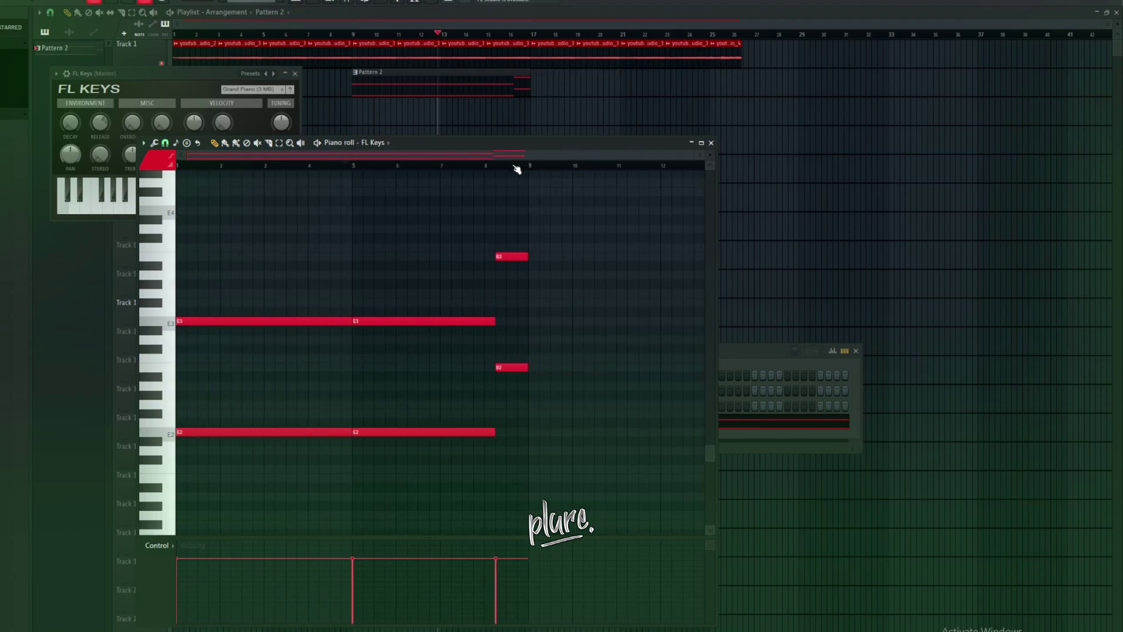
pyautogui.press('space')
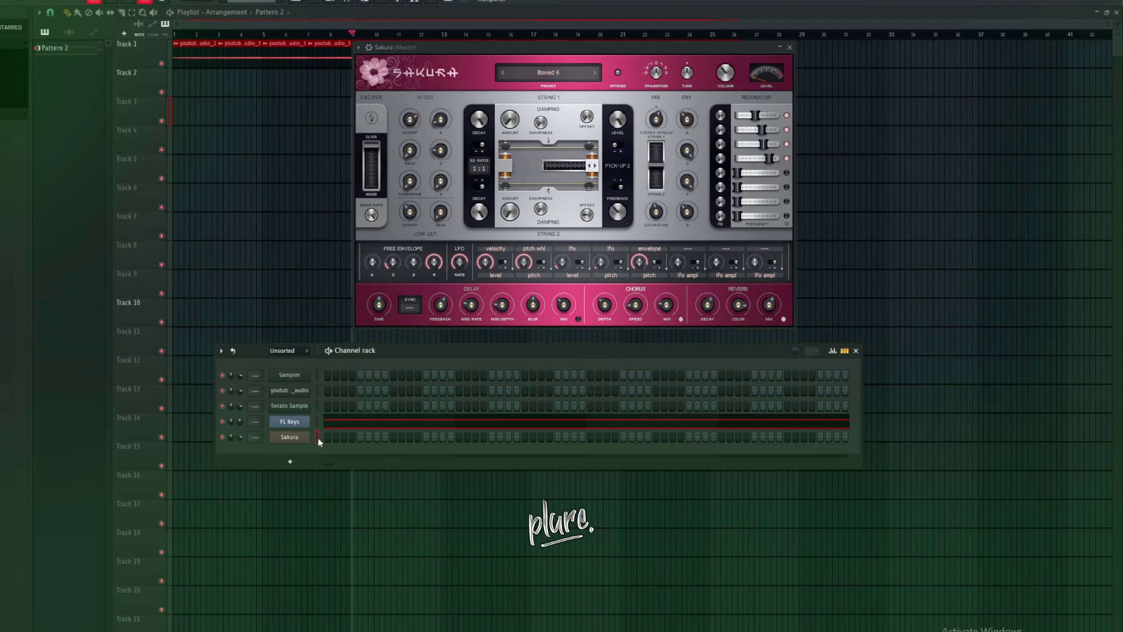
# Paste the FL Keys notes into the Sakura channel and switch its preset to ATM Evil Medievel FG
pyautogui.hotkey('ctrl', 'v')
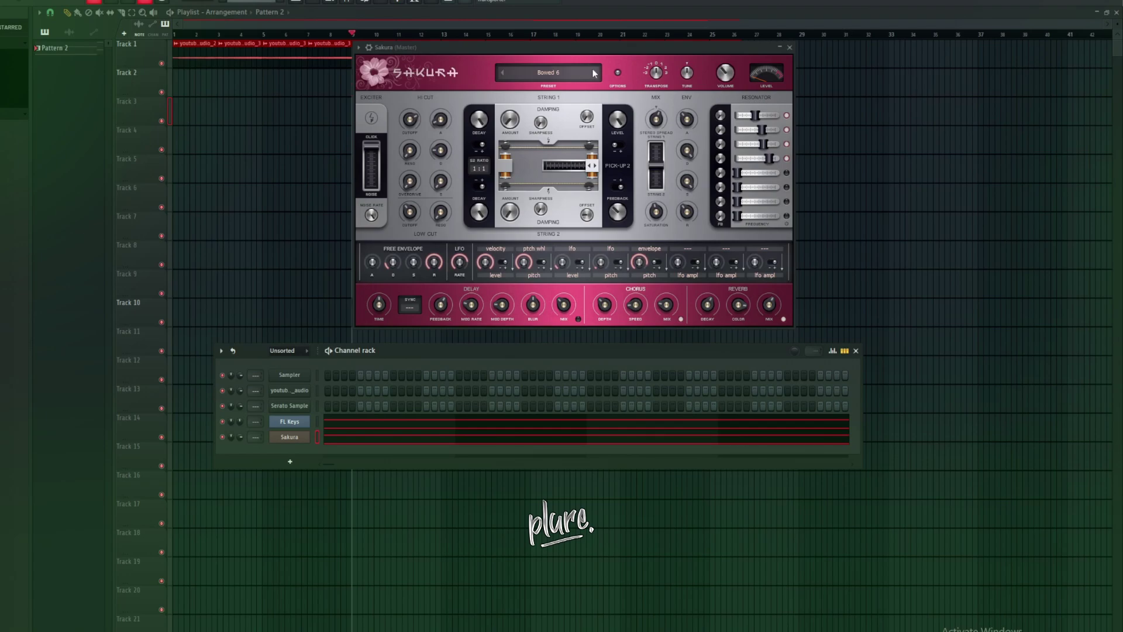
pyautogui.click(595, 72)
pyautogui.click(596, 72)
# Transpose the Sakura notes up one octave in the piano roll and close it
pyautogui.rightClick(313, 448)
pyautogui.click(340, 436)
pyautogui.hotkey('ctrl', 'Up')
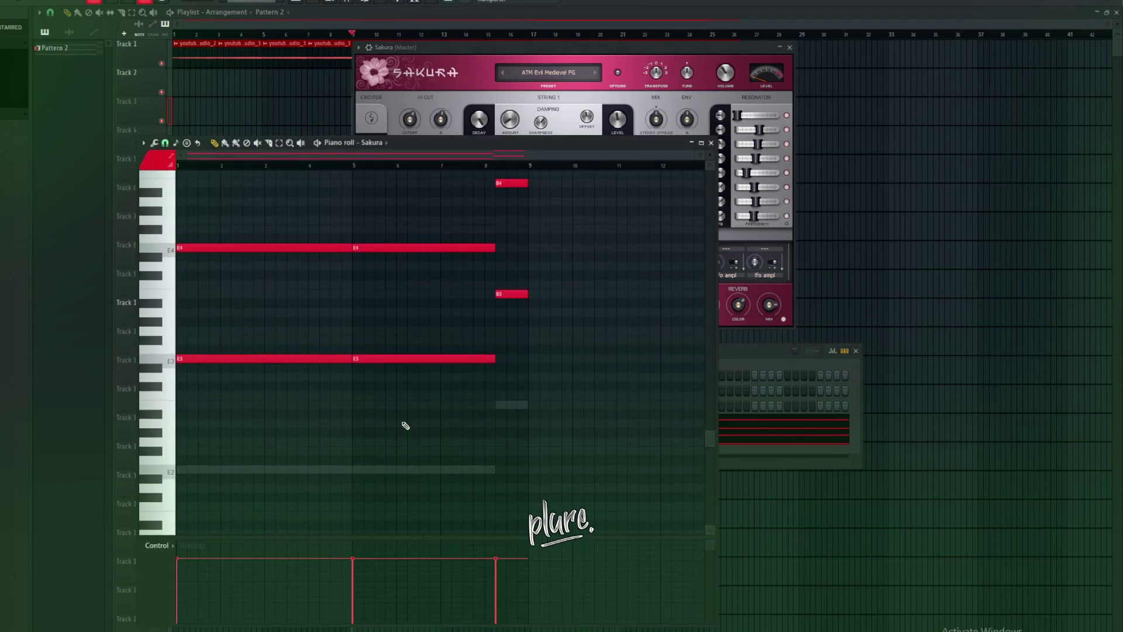
pyautogui.click(711, 143)
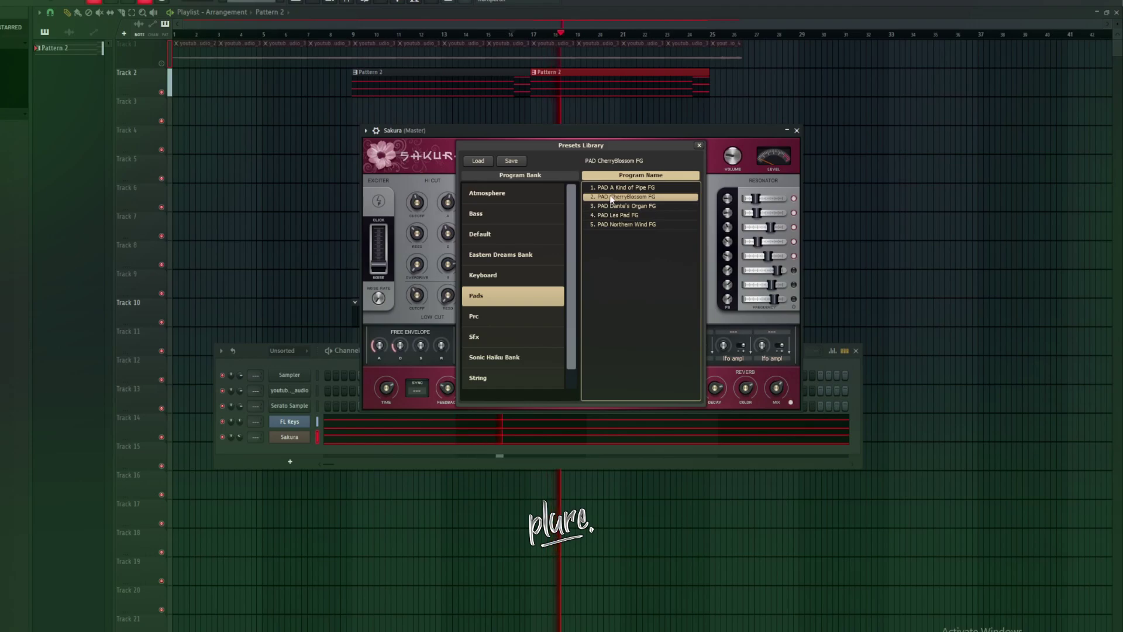
# Browse Sakura's Atmosphere preset bank, close the presets library and minimise the plugin
pyautogui.click(511, 191)
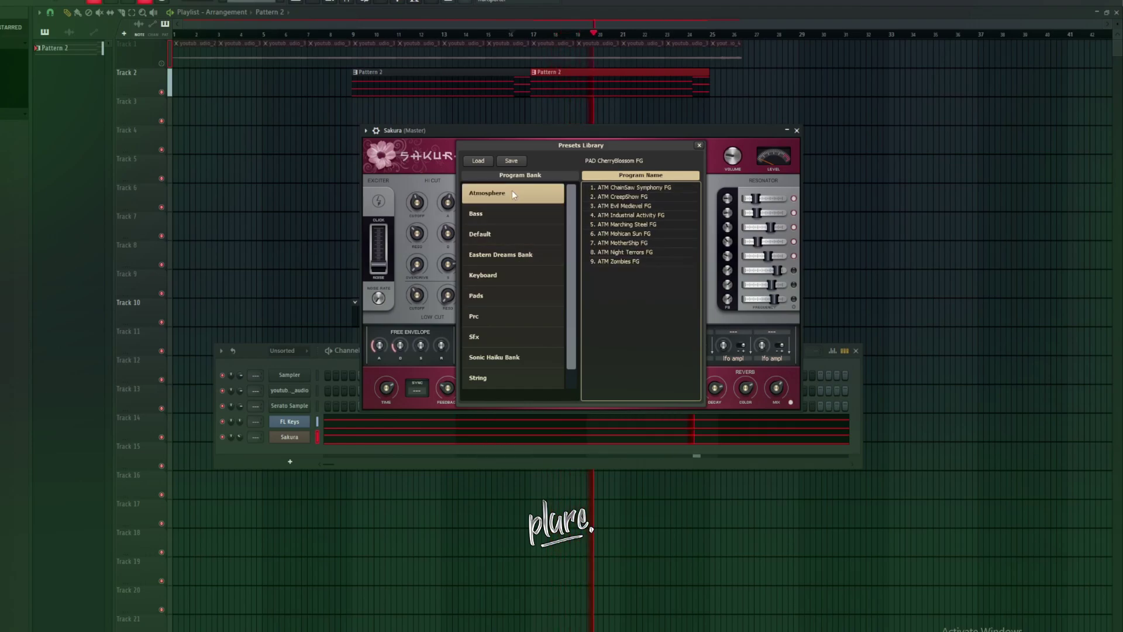
pyautogui.click(699, 145)
pyautogui.click(787, 129)
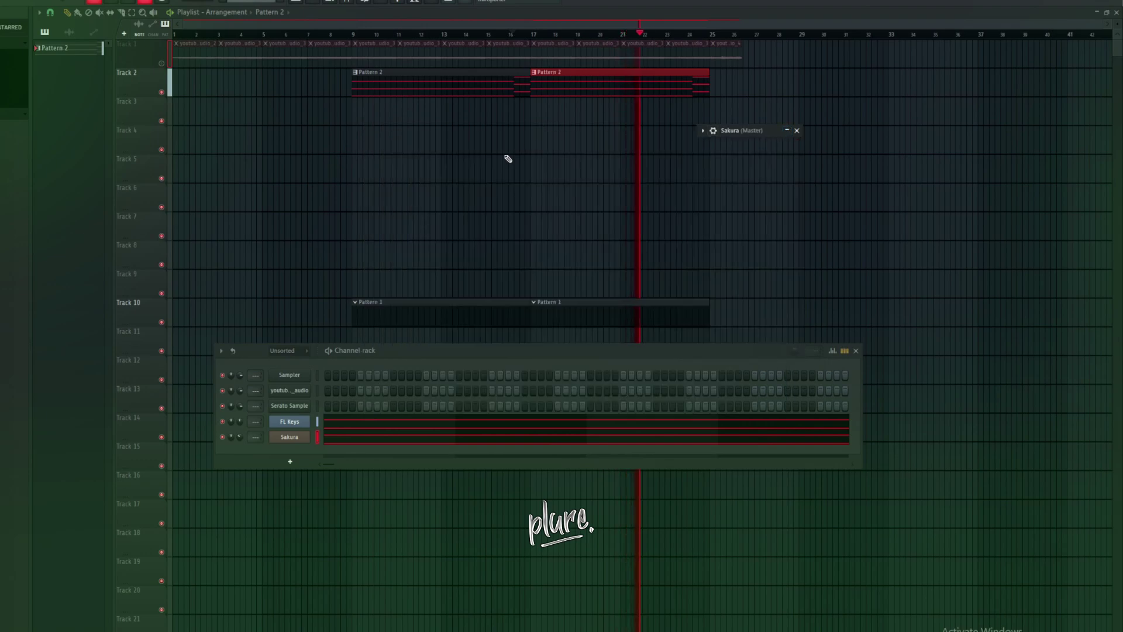
# Unmute Track 1, play from just before bar 9 and move both Pattern 2 clips from Track 2 to Track 5
pyautogui.press('F6')
pyautogui.click(161, 63)
pyautogui.click(344, 35)
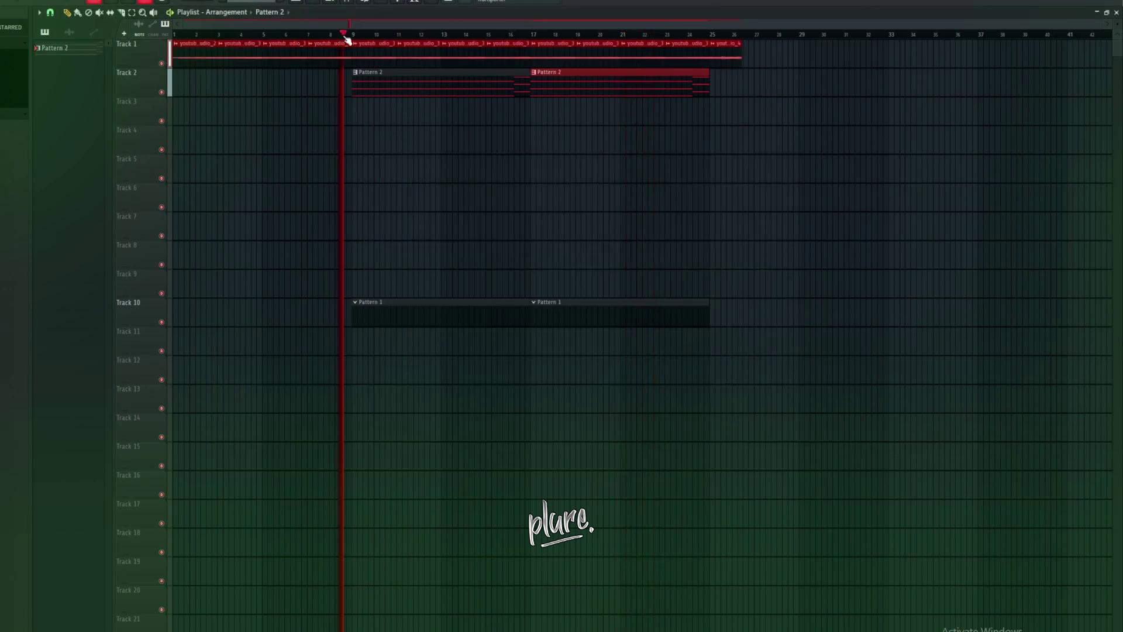
pyautogui.moveTo(709, 70); pyautogui.dragTo(443, 153)
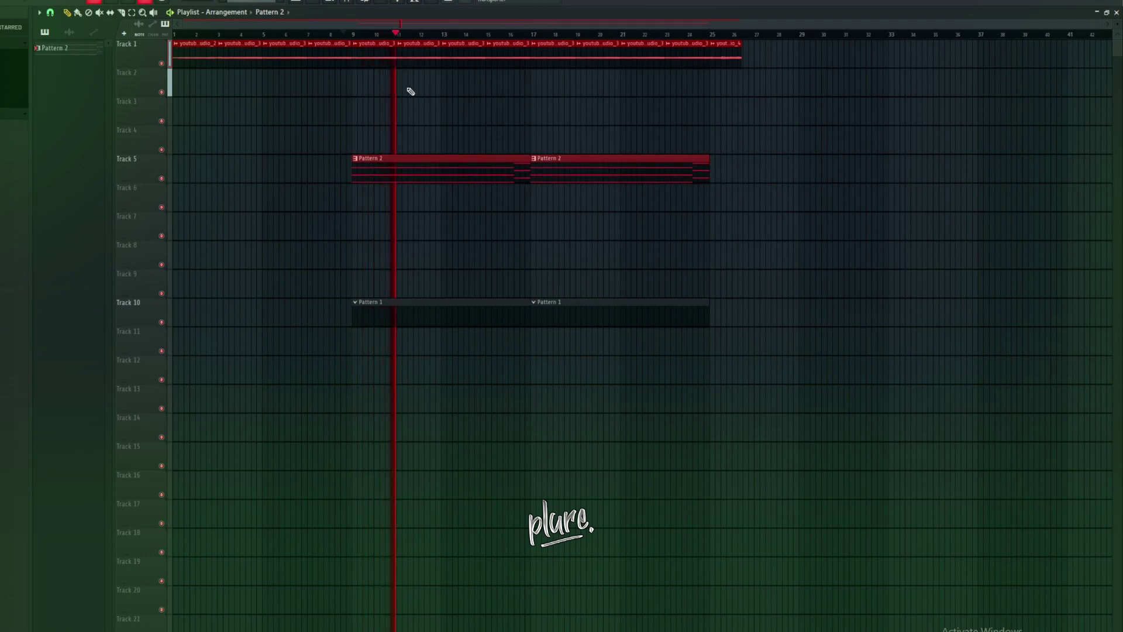
pyautogui.click(340, 1)
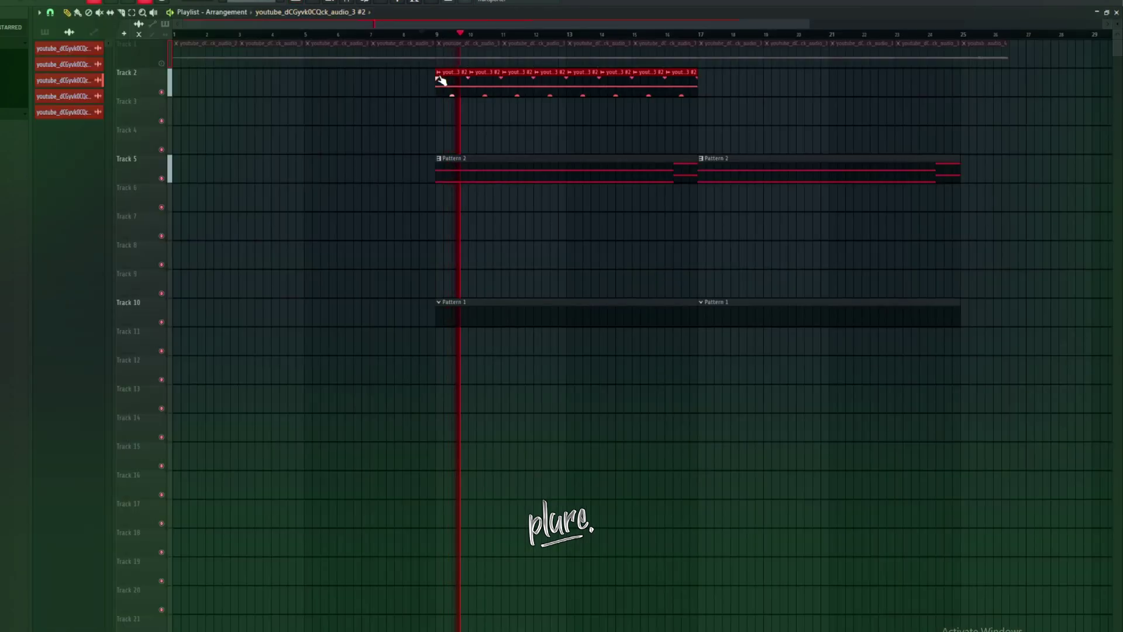
# Normalize the reversed audio_3 #2 clips on Track 2 in their channel settings
pyautogui.rightClick(442, 79)
pyautogui.press('Escape')
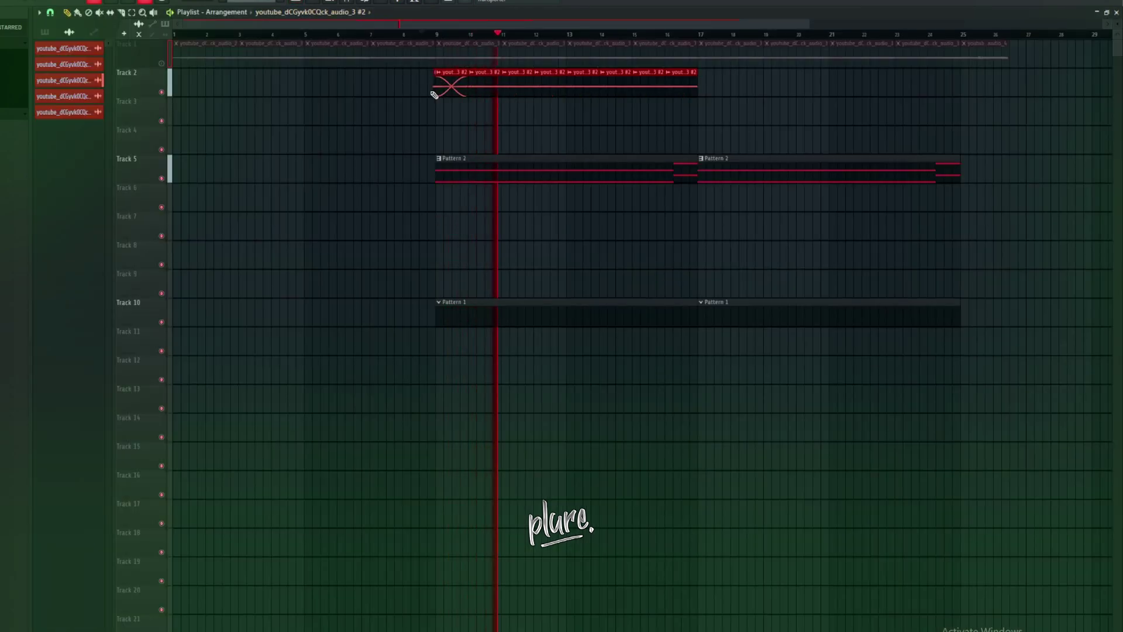
pyautogui.doubleClick(437, 90)
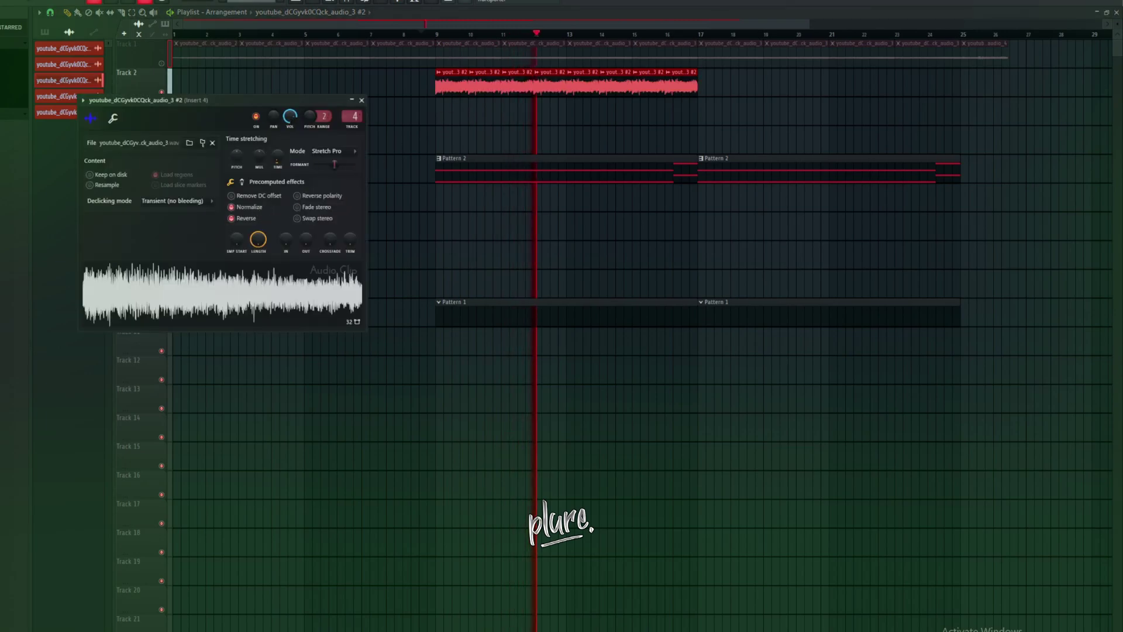
# Normalize the audio_3 clips and the last audio_4 clip on Track 1
pyautogui.click(441, 52)
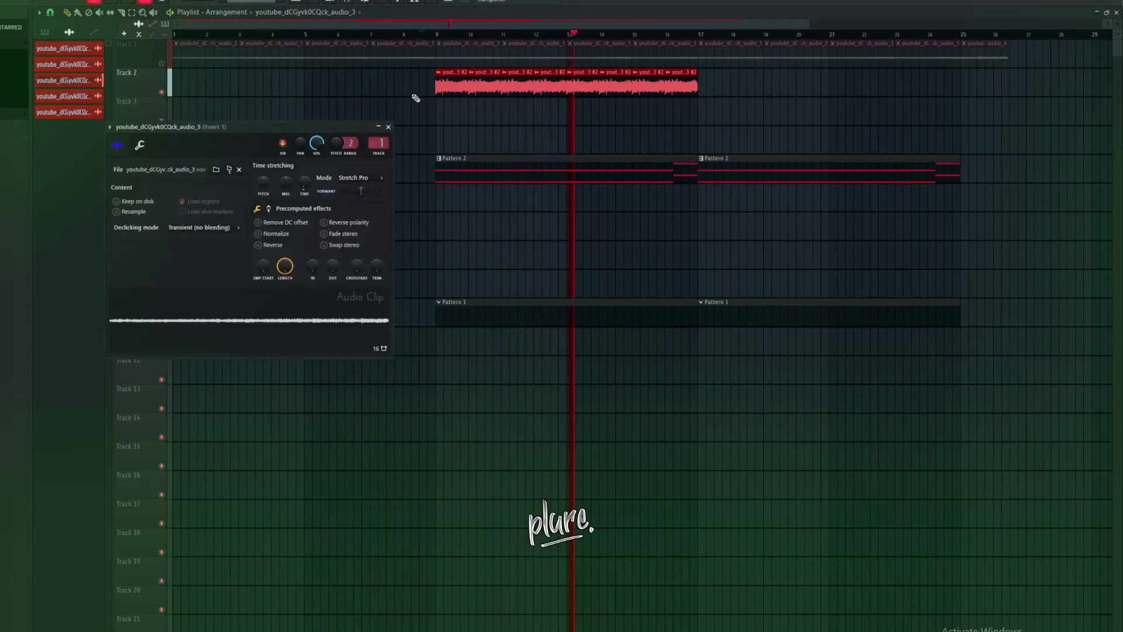
pyautogui.click(278, 234)
pyautogui.scroll(-2, 585, 175)
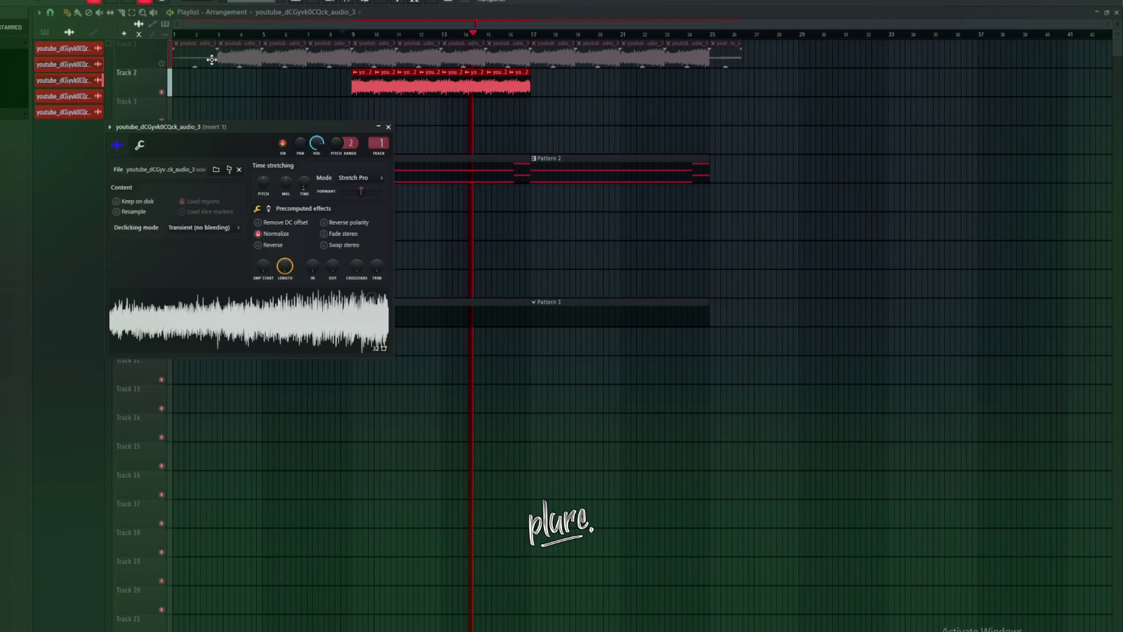
pyautogui.click(438, 85)
pyautogui.doubleClick(729, 50)
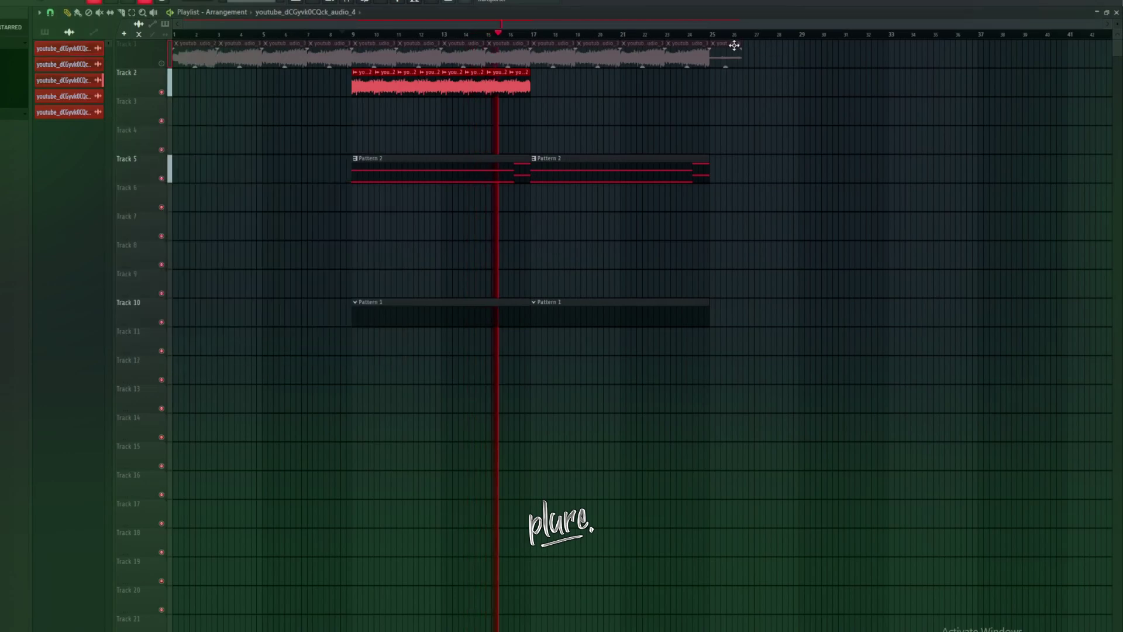
pyautogui.click(272, 247)
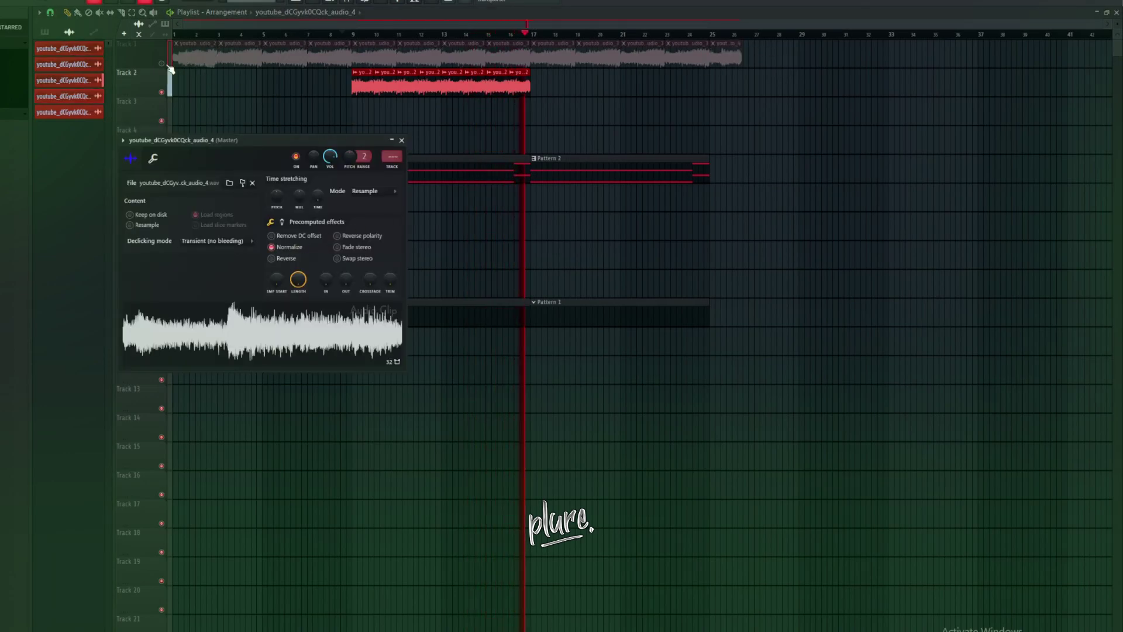
pyautogui.click(401, 140)
# Check the audio_3 clip's mixer routing and lower the volume of Insert 1 considerably
pyautogui.doubleClick(335, 42)
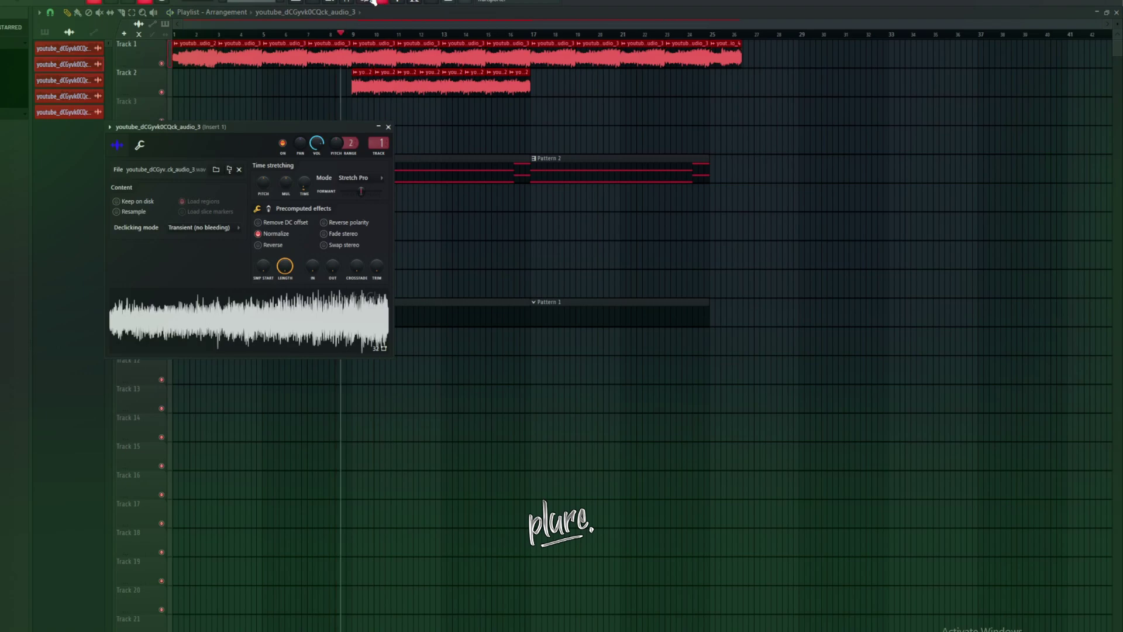
pyautogui.press('F9')
pyautogui.moveTo(92, 371); pyautogui.dragTo(99, 524)
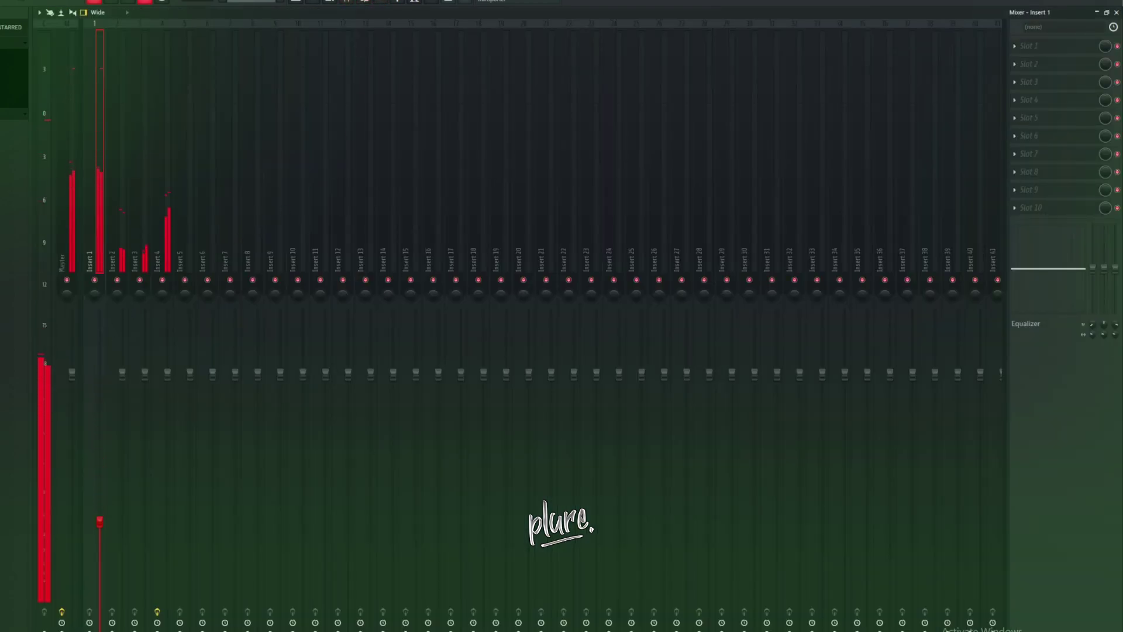
# Add Fruity parametric EQ 2 to Insert 1, and Fruity Reeverb 2 with a low- and high-cut parametric EQ 2 to Insert 2
pyautogui.click(1032, 69)
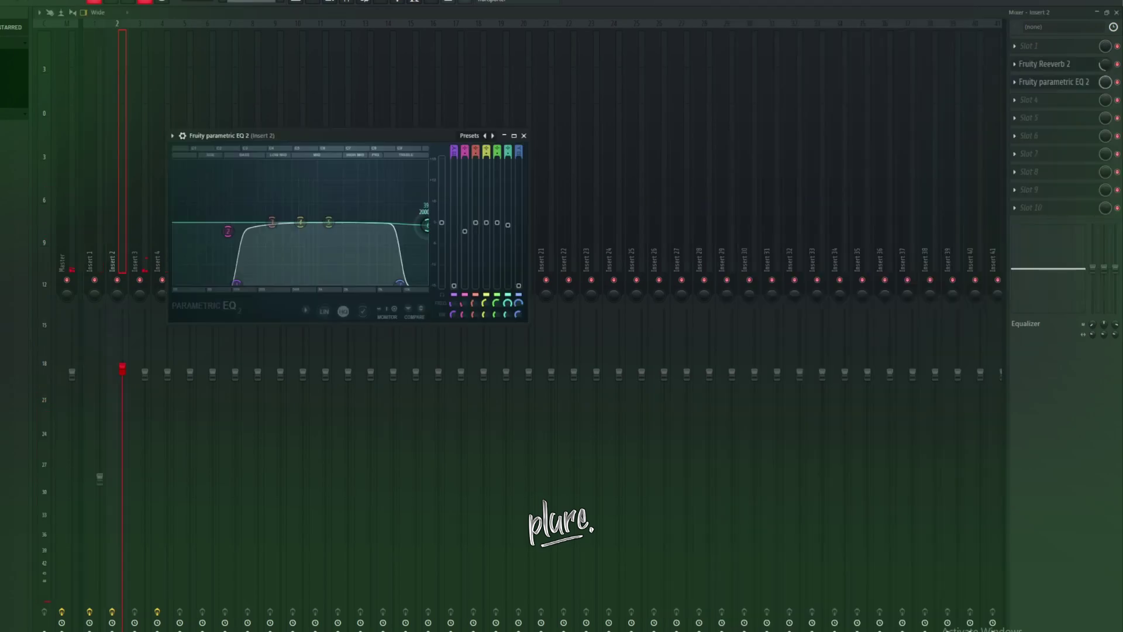
pyautogui.click(525, 135)
pyautogui.click(97, 249)
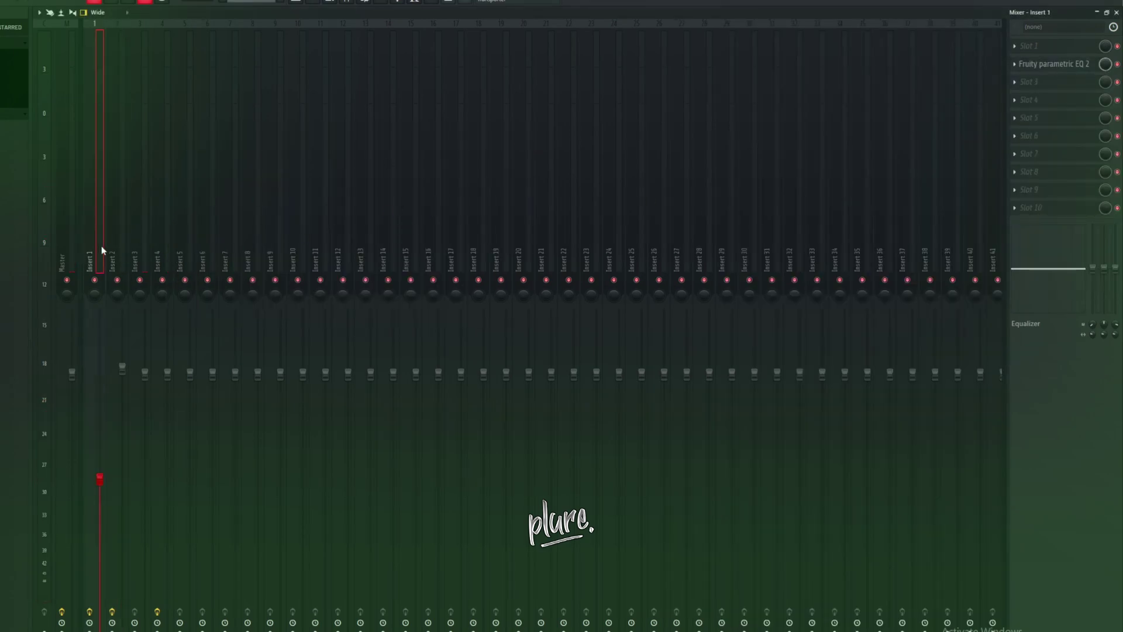
# Play the arrangement from the beginning and examine the Fruity parametric EQ 2 curve on Insert 1
pyautogui.click(295, 2)
pyautogui.press('space')
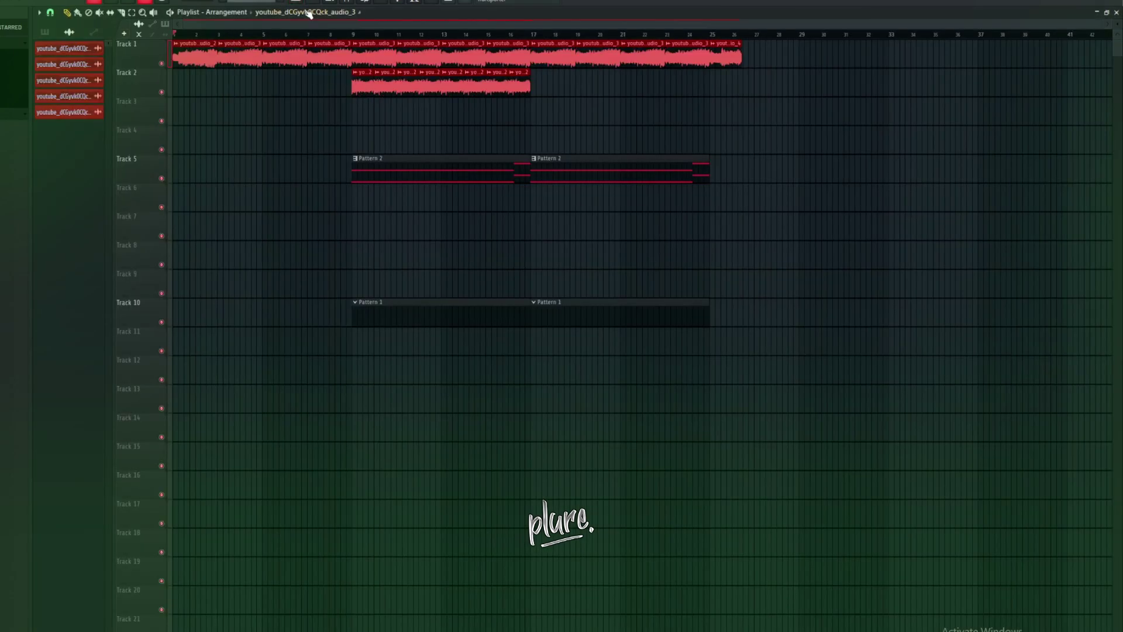
pyautogui.click(346, 2)
pyautogui.click(1079, 64)
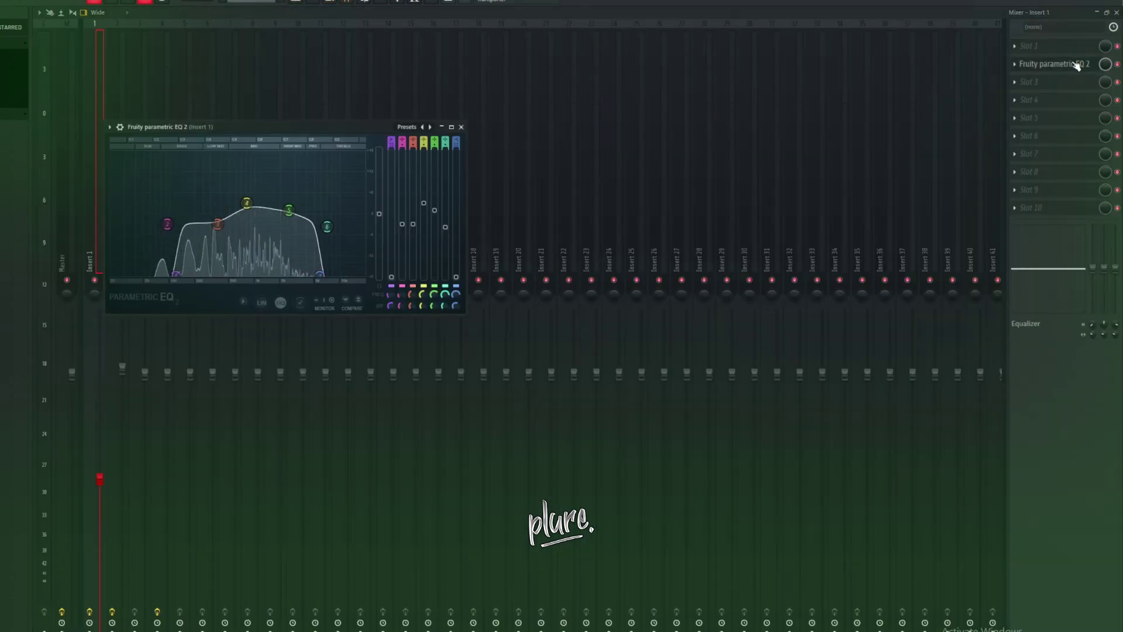
# Add Vinyl to slot 3 of Insert 1, set it to the 1960 era and raise its Dust level
pyautogui.press('space')
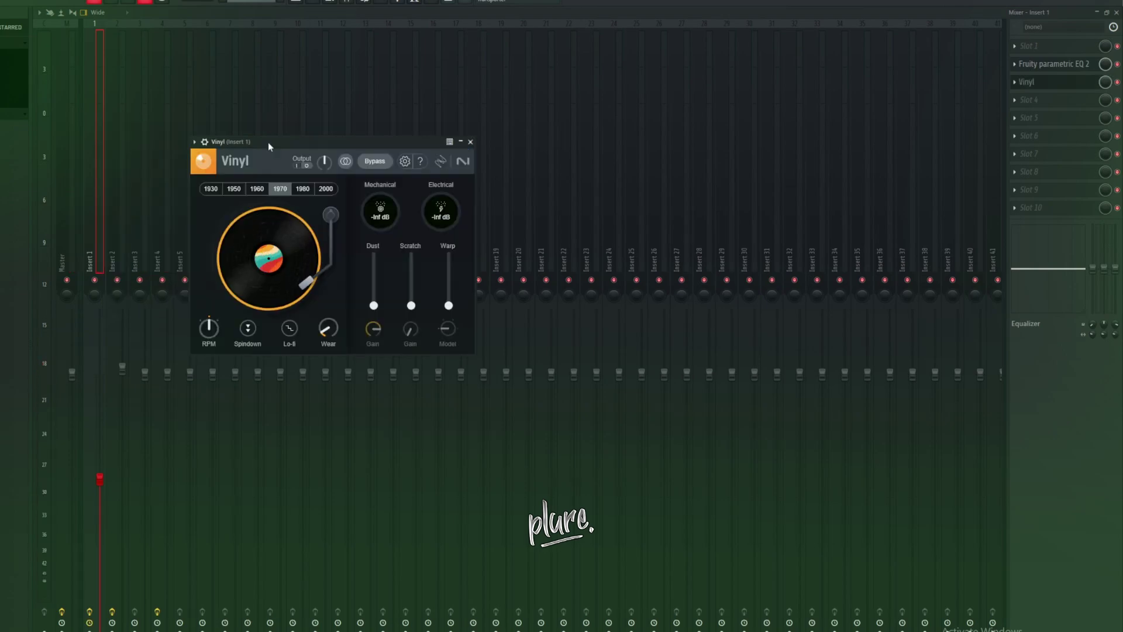
pyautogui.click(256, 189)
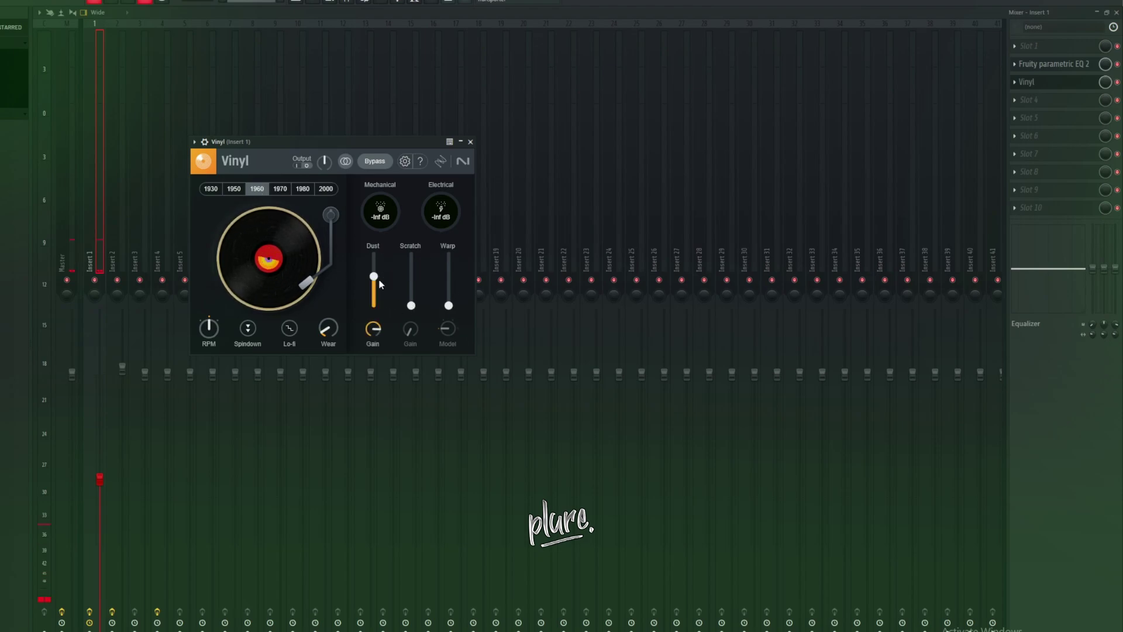
pyautogui.click(470, 142)
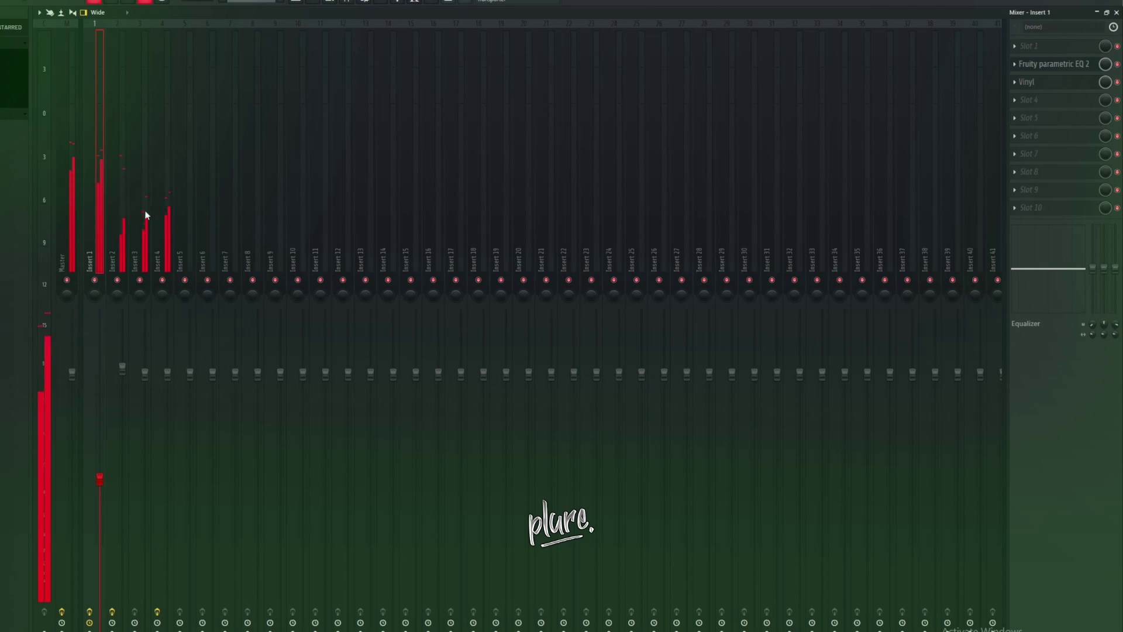
# Add Vinyl to slot 4 of Insert 4 with the 1960 era and Dust, Scratch and Warp all at minimum
pyautogui.click(166, 209)
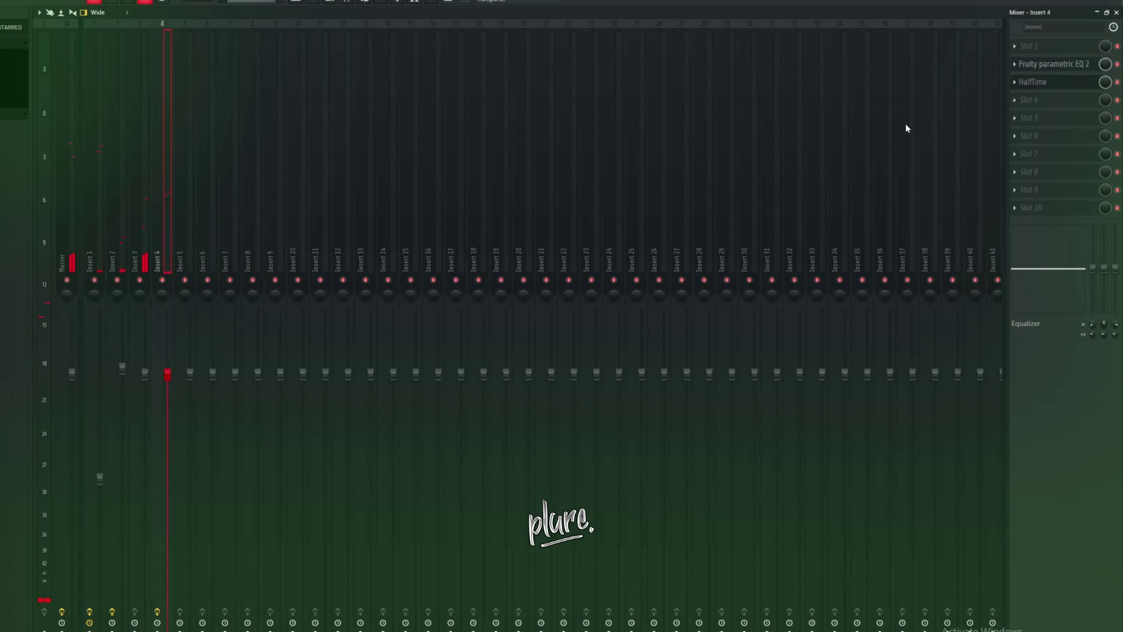
pyautogui.click(1030, 100)
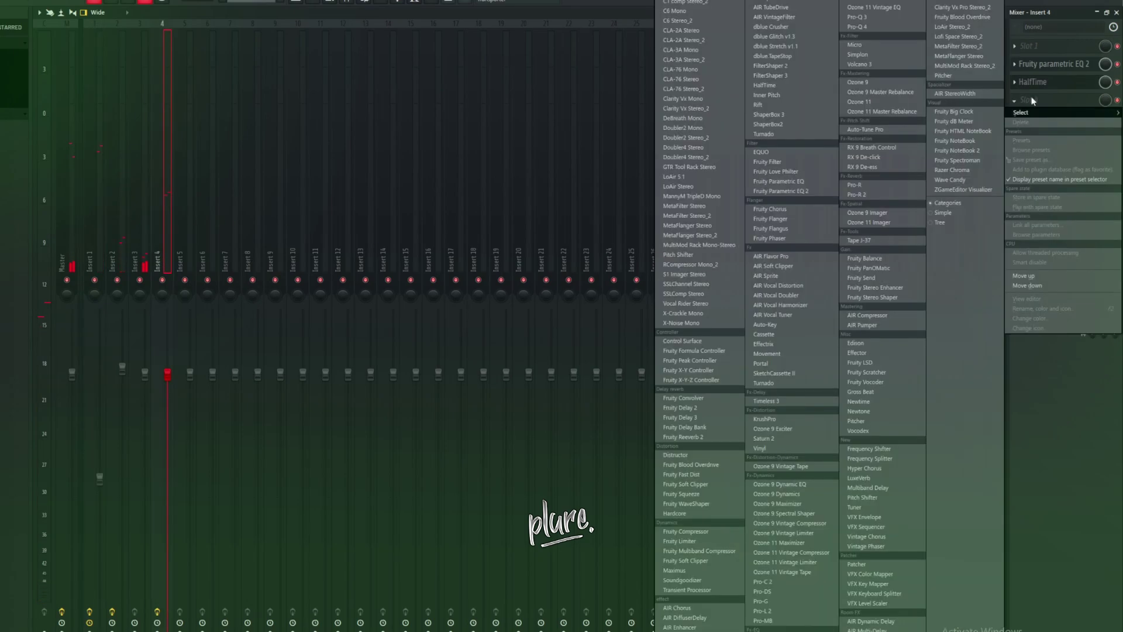
pyautogui.click(781, 452)
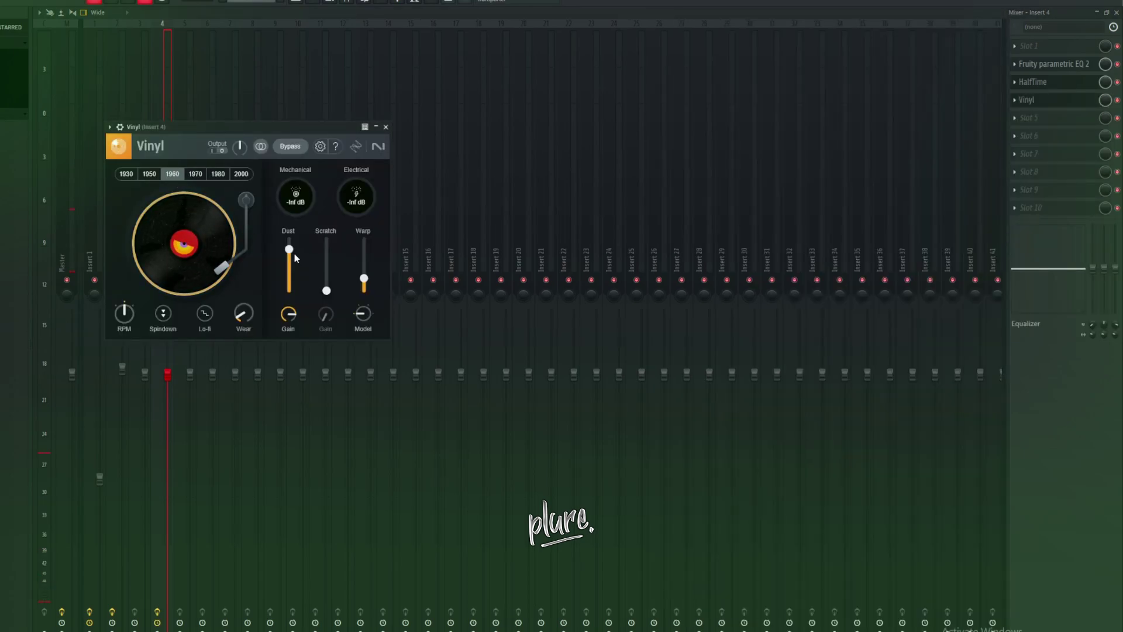
pyautogui.moveTo(297, 258); pyautogui.dragTo(331, 328)
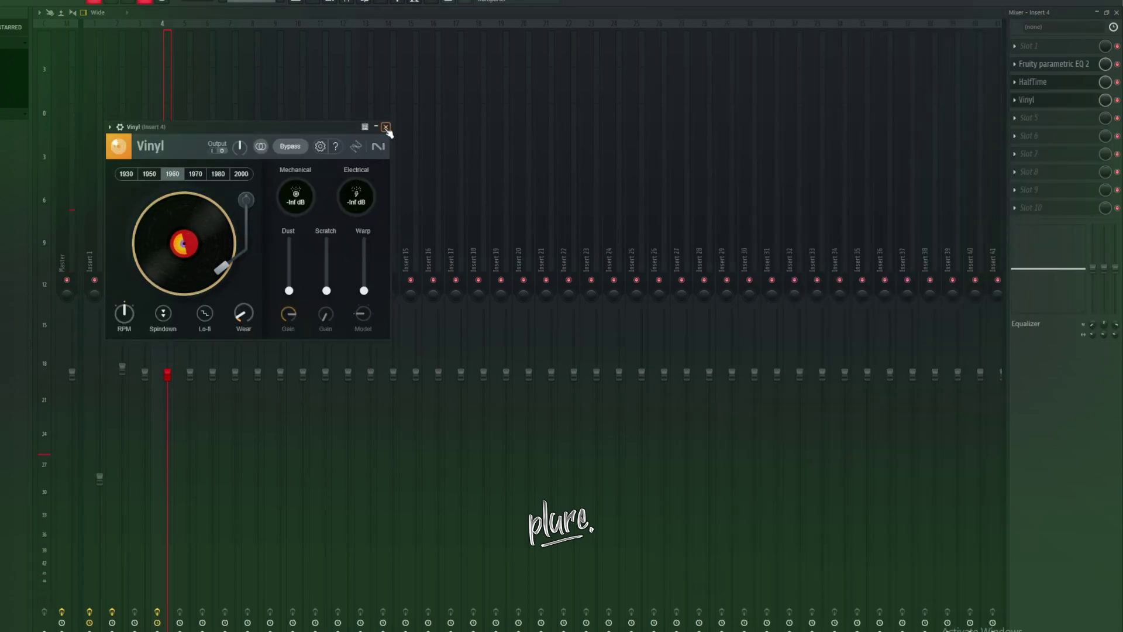
pyautogui.click(385, 128)
# Add ShaperBox 2 to slot 5 of Insert 4 and load its Cool Beat 2 preset
pyautogui.click(1047, 117)
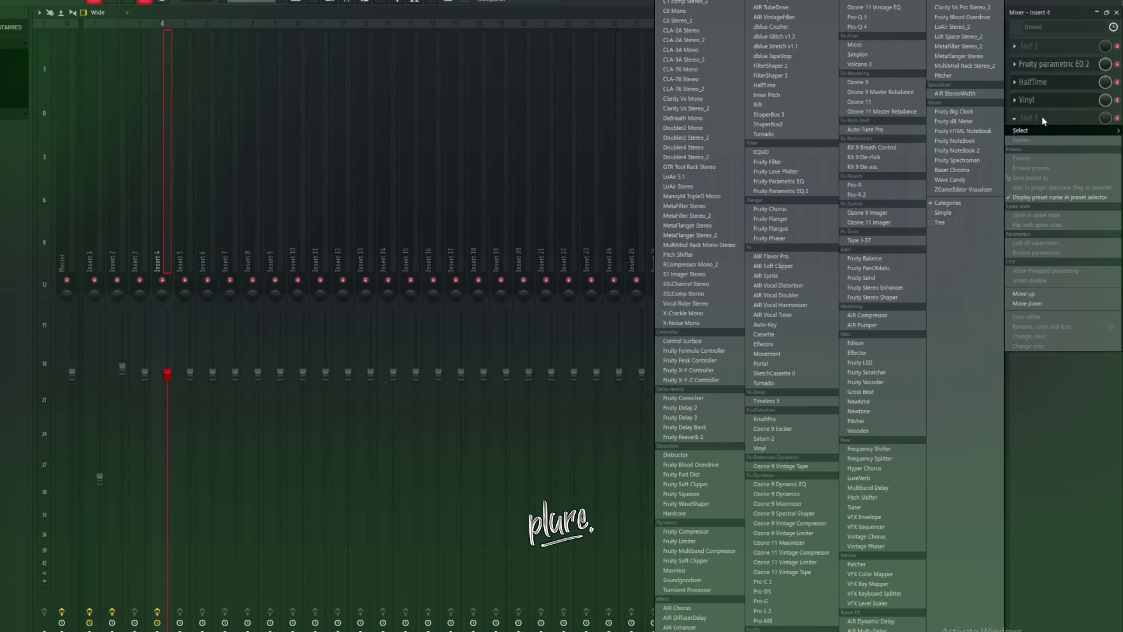
pyautogui.click(766, 124)
pyautogui.click(344, 307)
pyautogui.click(351, 368)
pyautogui.click(213, 418)
pyautogui.click(149, 326)
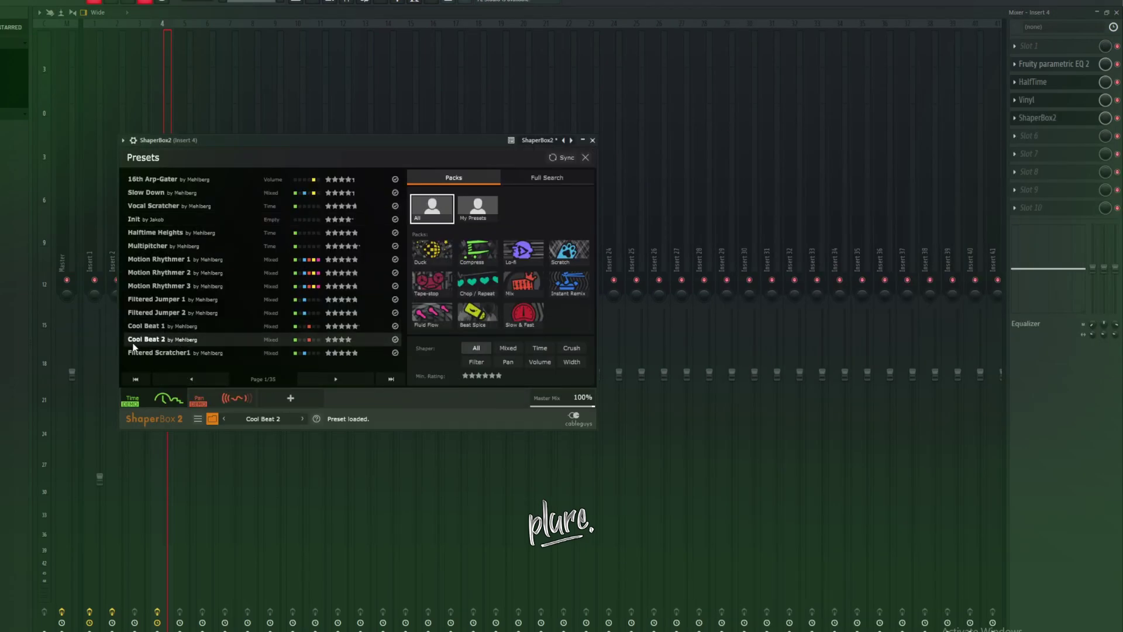
pyautogui.click(592, 140)
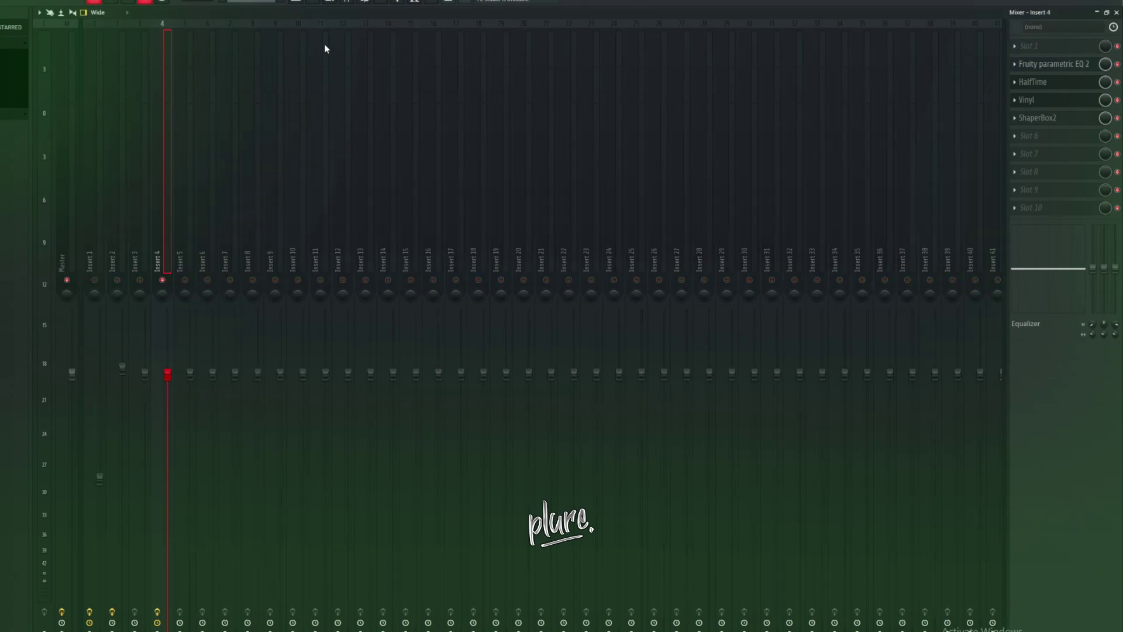
# Play the arrangement from bar 9 with Insert 4 soloed in the mixer
pyautogui.press('space')
pyautogui.click(295, 3)
pyautogui.click(352, 36)
pyautogui.click(348, 2)
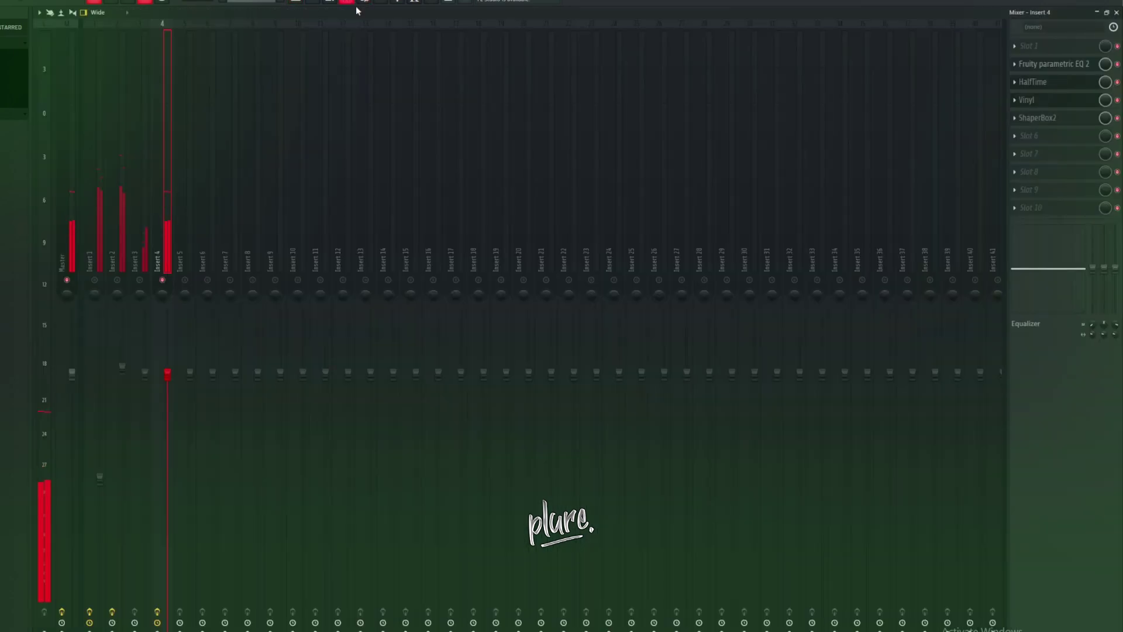
# Compare the Cool Beat 1 and Cool Beat 2 presets in ShaperBox 2 on Insert 4, ending on Cool Beat 2
pyautogui.click(1053, 119)
pyautogui.click(272, 417)
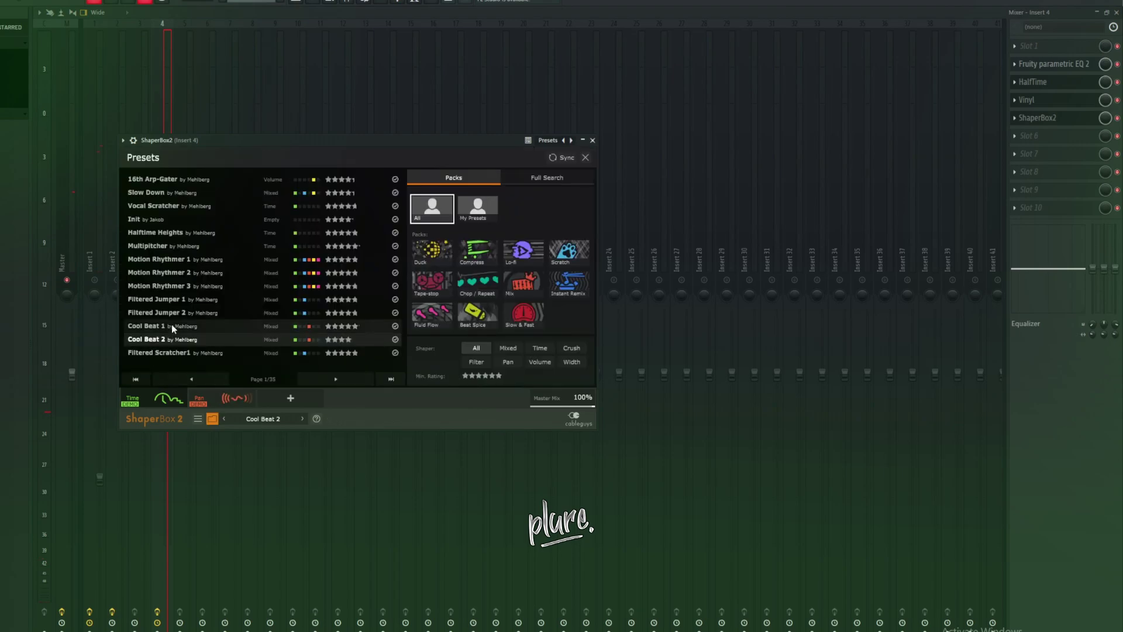
pyautogui.click(172, 326)
pyautogui.moveTo(236, 142); pyautogui.dragTo(465, 198)
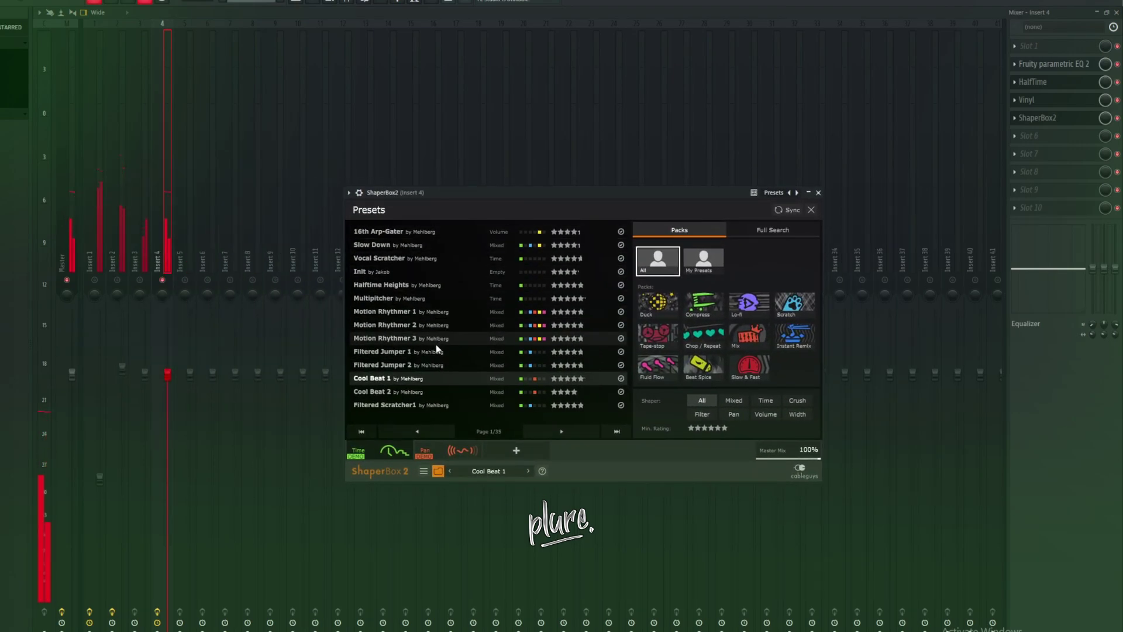
pyautogui.click(410, 390)
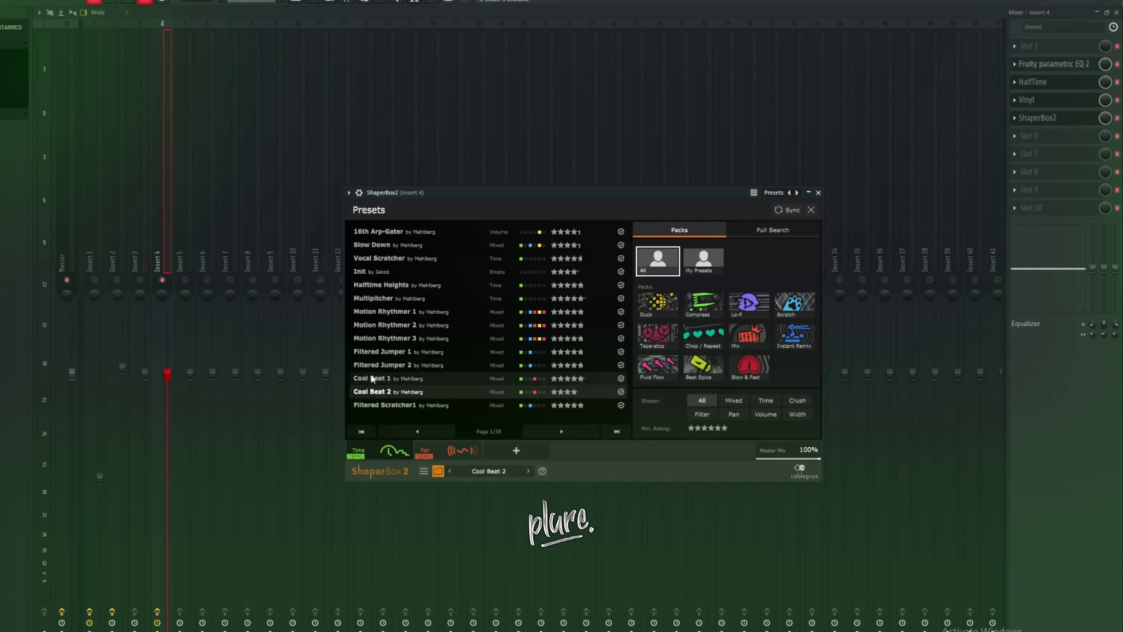
# Enable Insert 2 alongside Insert 4 and examine its Fruity Reeverb 2 and Fruity parametric EQ 2 settings
pyautogui.click(141, 260)
pyautogui.click(122, 268)
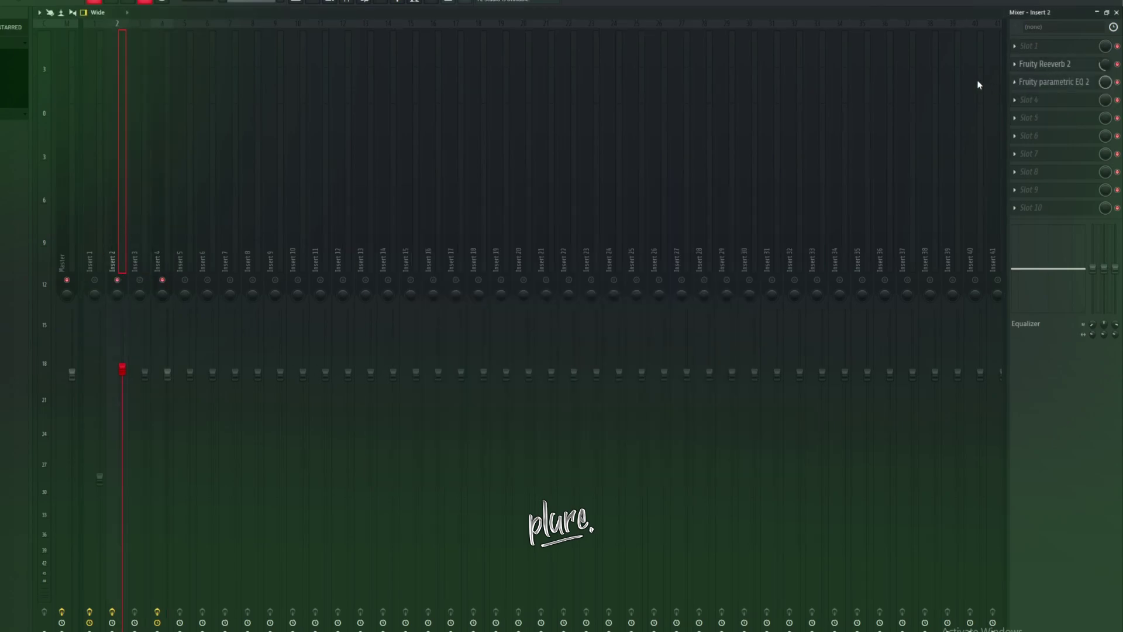
pyautogui.click(1050, 66)
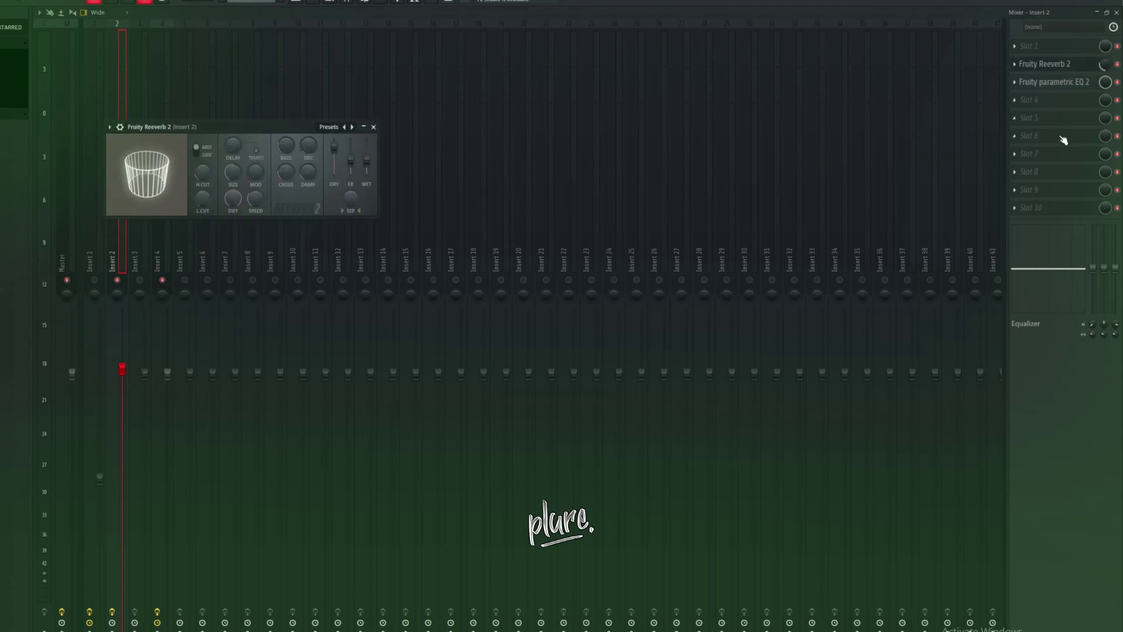
pyautogui.click(1057, 85)
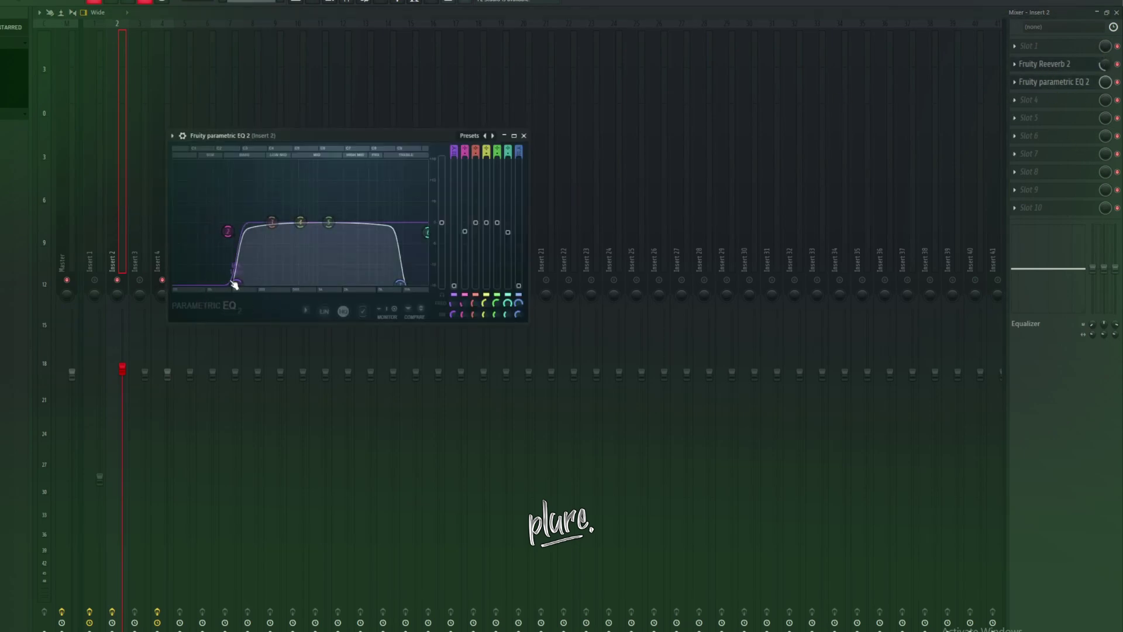
pyautogui.click(524, 136)
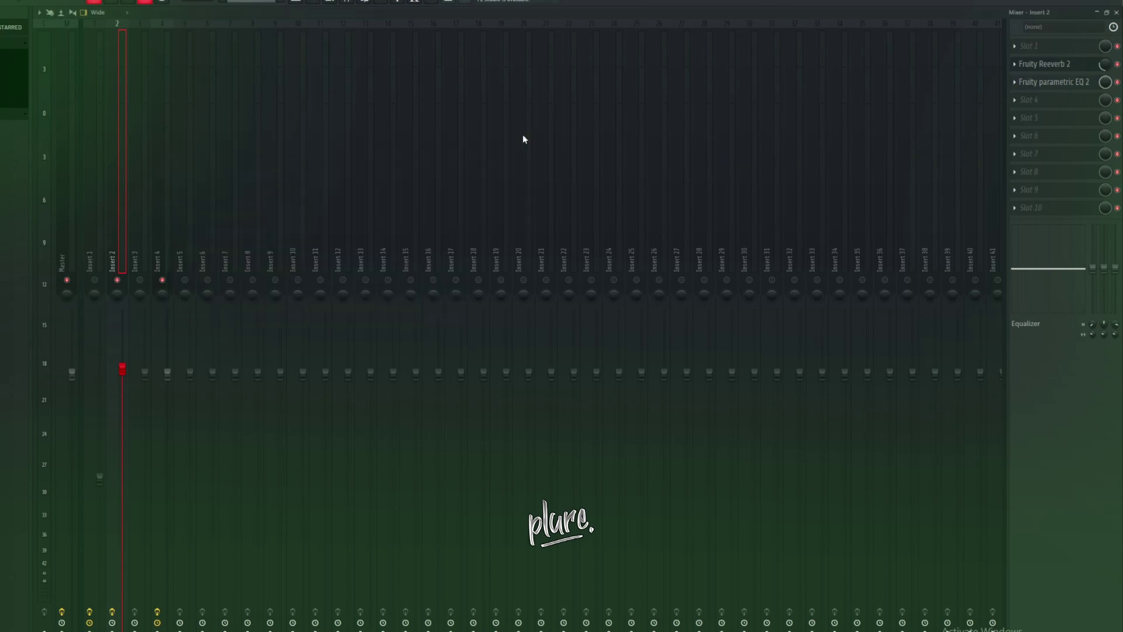
# Add Fruity Parametric EQ 2 to slot 2 of Insert 3
pyautogui.click(147, 271)
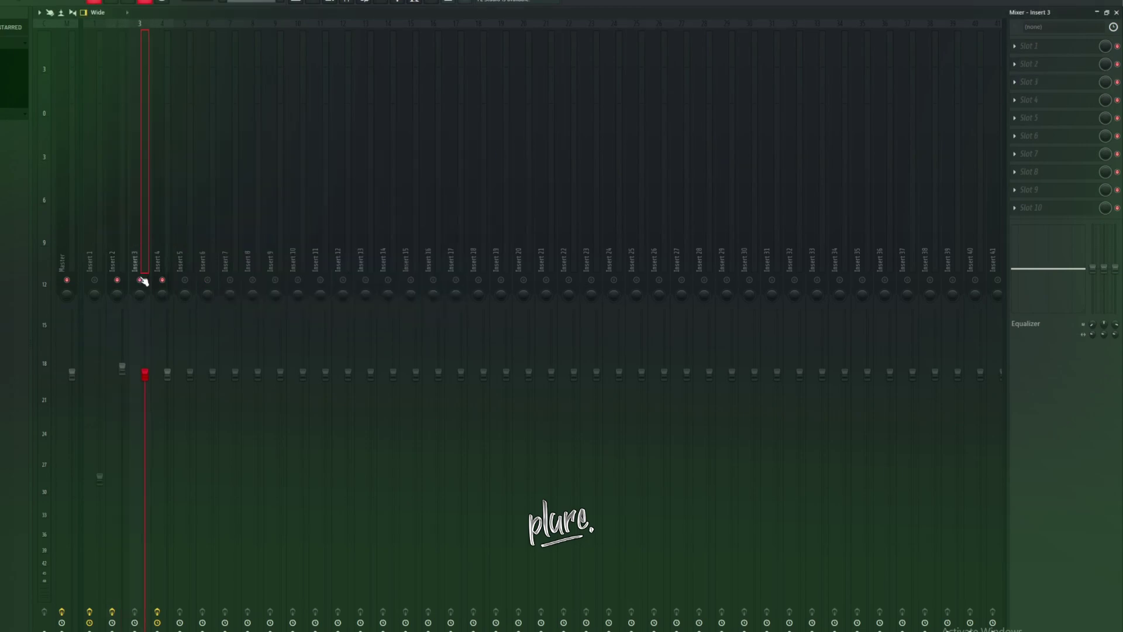
pyautogui.click(1038, 66)
pyautogui.click(1039, 68)
pyautogui.click(1041, 68)
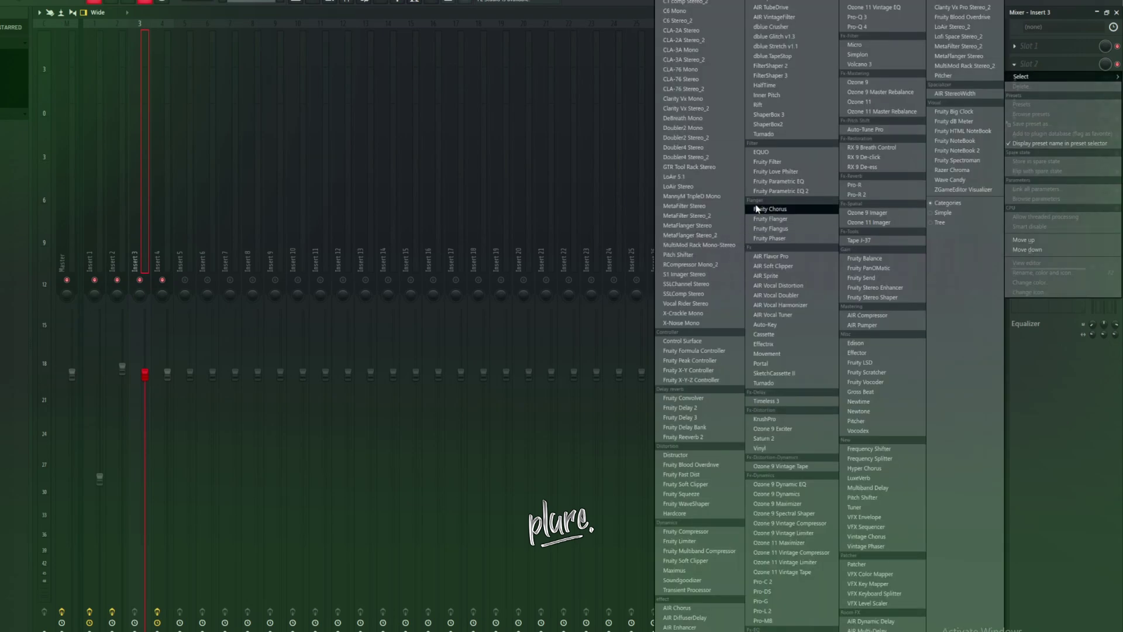
pyautogui.click(778, 191)
# Cut the lows and highs of Insert 3 in the parametric EQ during playback, and dip the low band slightly
pyautogui.moveTo(99, 159); pyautogui.dragTo(127, 219)
pyautogui.press('space')
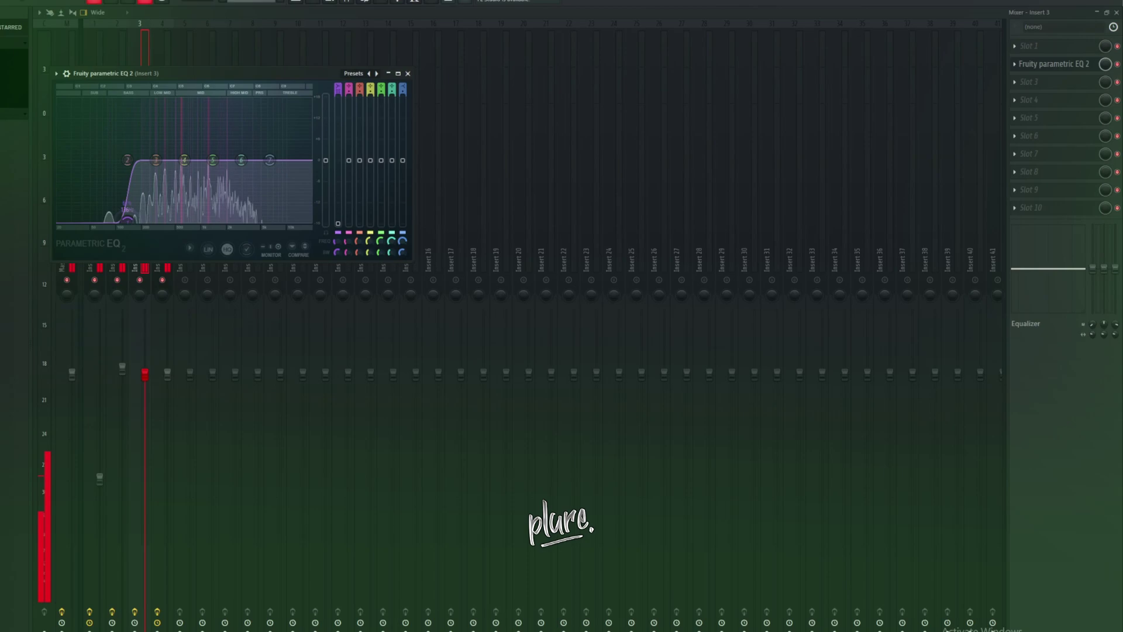
pyautogui.moveTo(127, 160); pyautogui.dragTo(118, 170)
pyautogui.moveTo(269, 160); pyautogui.dragTo(257, 221)
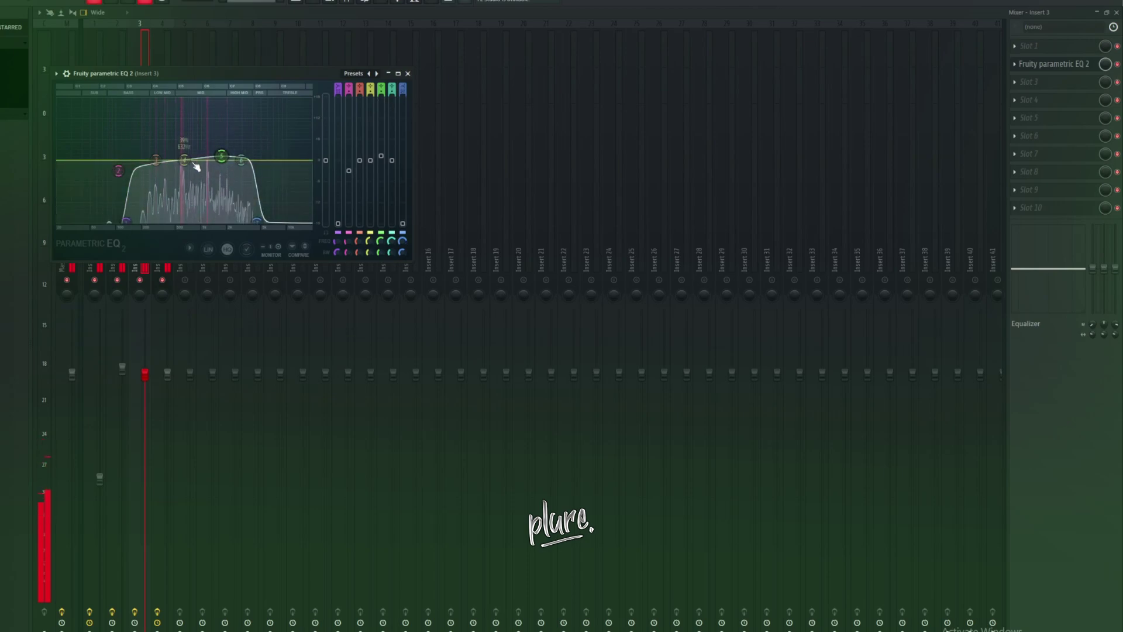
# Add AIR Flavor Pro to slot 4 of Insert 1
pyautogui.click(1029, 82)
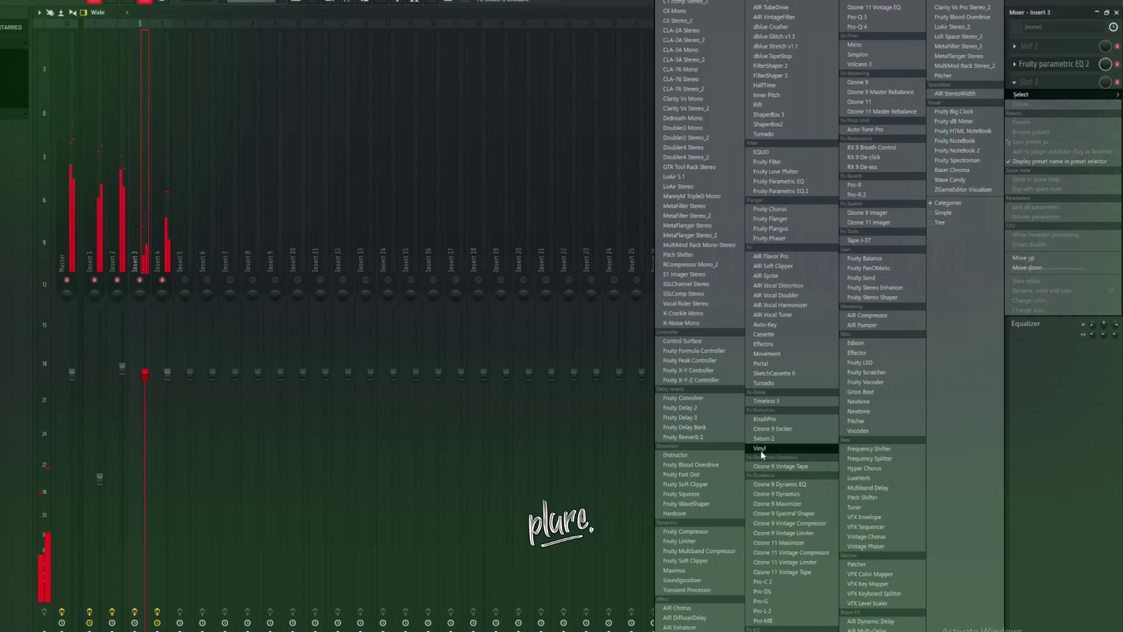
pyautogui.click(547, 145)
pyautogui.click(96, 195)
pyautogui.click(1041, 97)
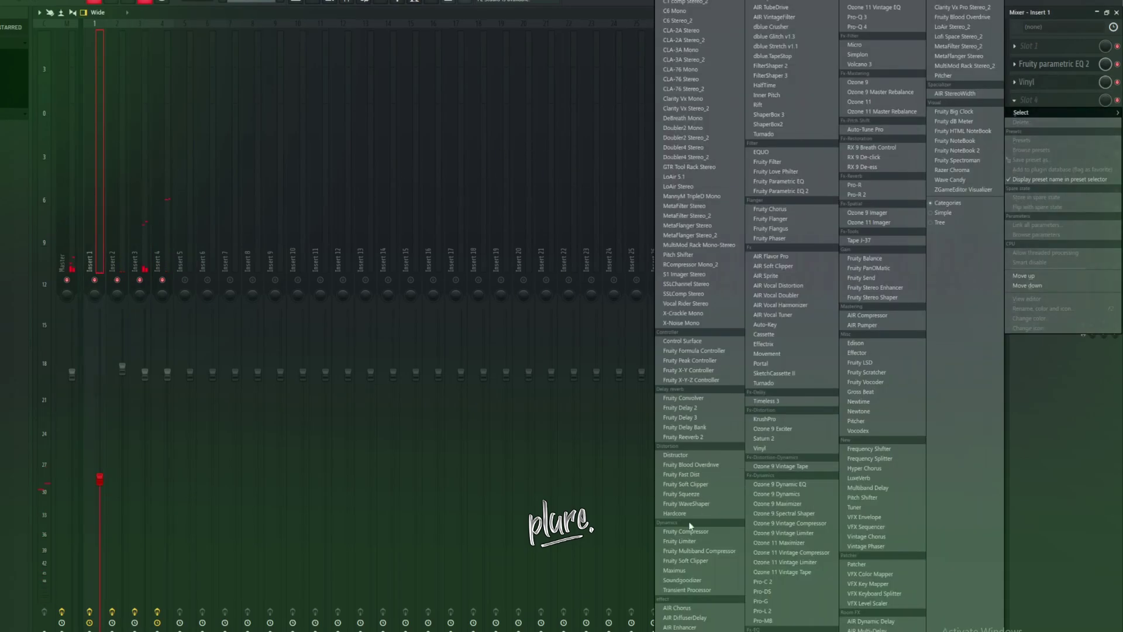
pyautogui.click(775, 257)
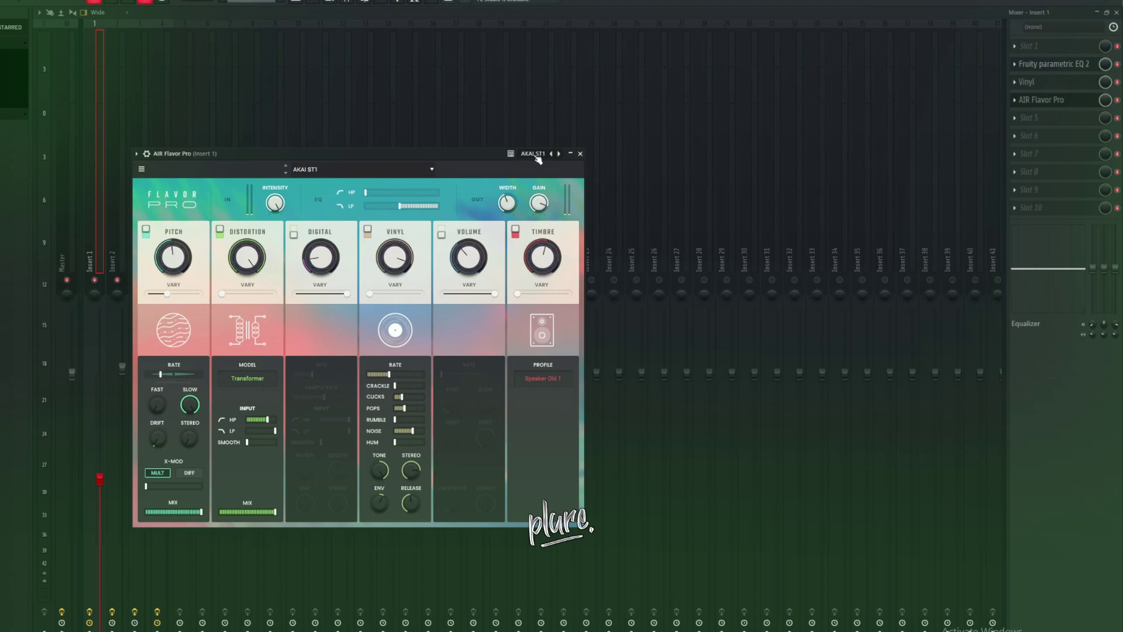
# Lower the Vinyl amount in Insert 1's AIR Flavor Pro using the AKAI ST1 preset, and close the plugin
pyautogui.moveTo(395, 257); pyautogui.dragTo(375, 294)
pyautogui.click(368, 167)
pyautogui.click(370, 169)
pyautogui.click(370, 171)
pyautogui.click(369, 171)
pyautogui.moveTo(383, 160); pyautogui.dragTo(394, 165)
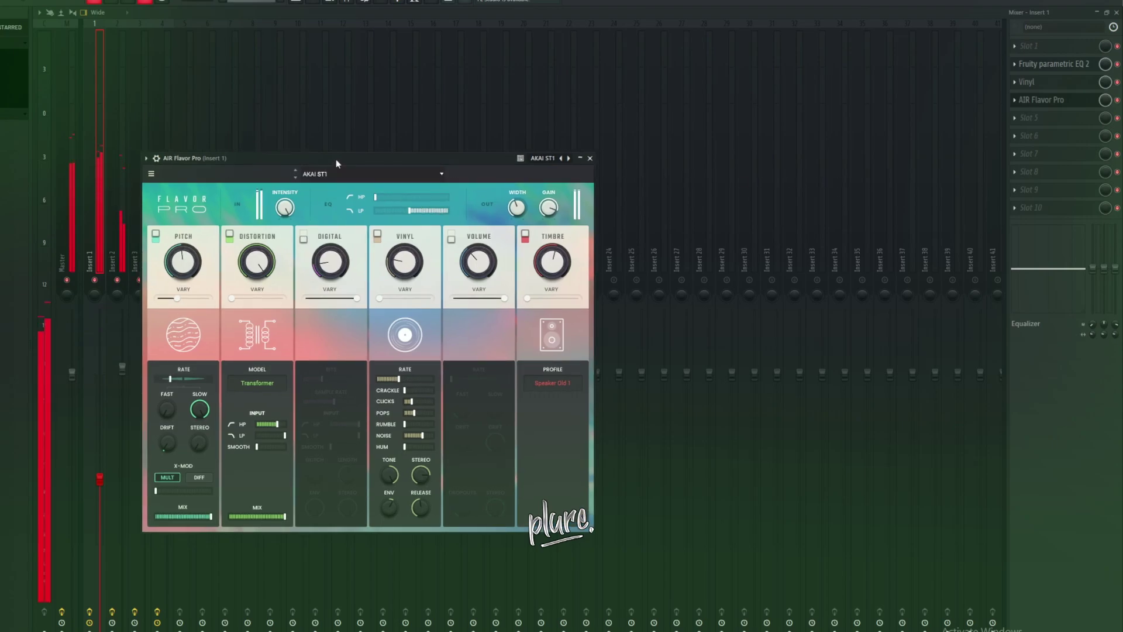
pyautogui.moveTo(336, 159); pyautogui.dragTo(338, 173)
pyautogui.click(591, 172)
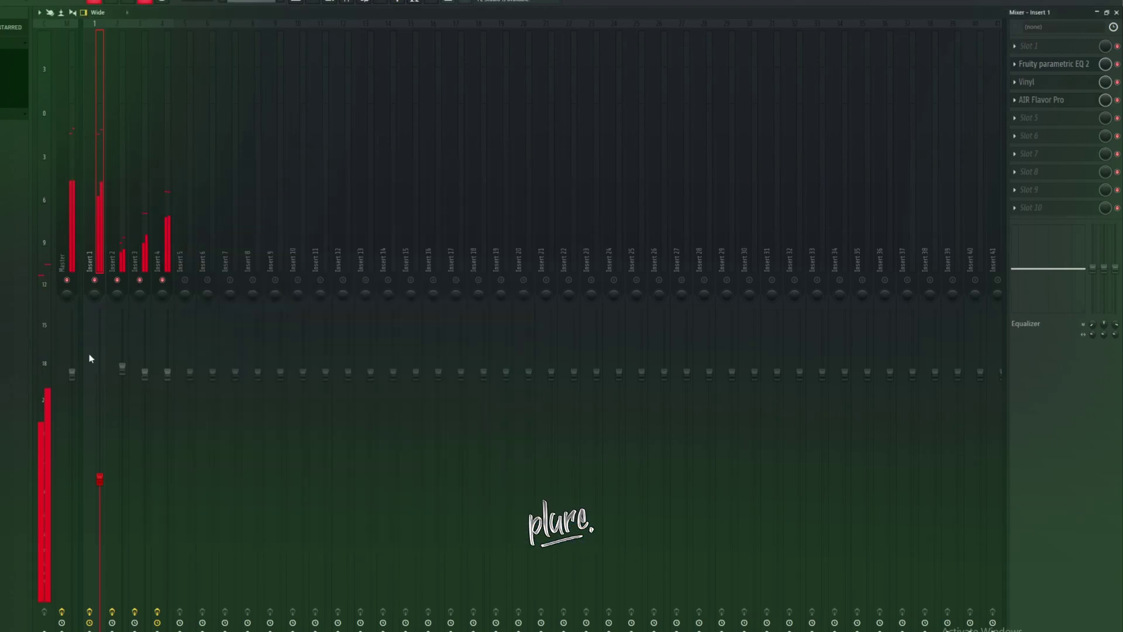
# Add AIR Flavor Pro with the AKAI ST1 preset to slot 3 of Insert 3 and lower that insert's volume slightly
pyautogui.click(158, 266)
pyautogui.click(136, 261)
pyautogui.click(1041, 82)
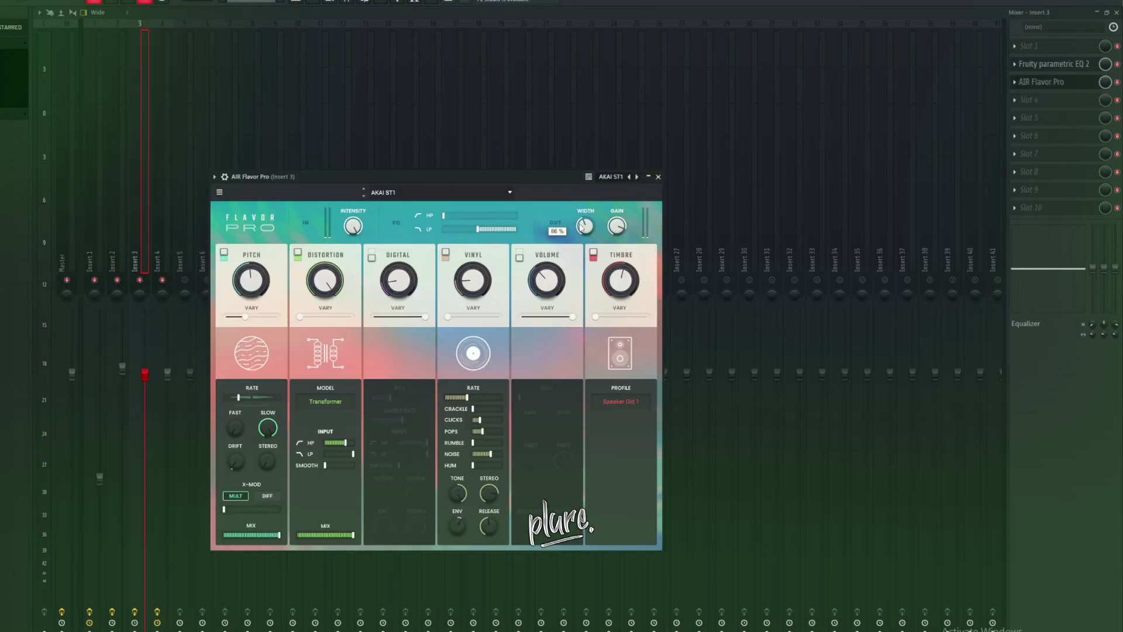
pyautogui.click(658, 177)
pyautogui.moveTo(143, 373); pyautogui.dragTo(144, 375)
# Add Fruity Reeverb 2 to slot 4 of Insert 3 and reduce its mix level
pyautogui.click(1049, 100)
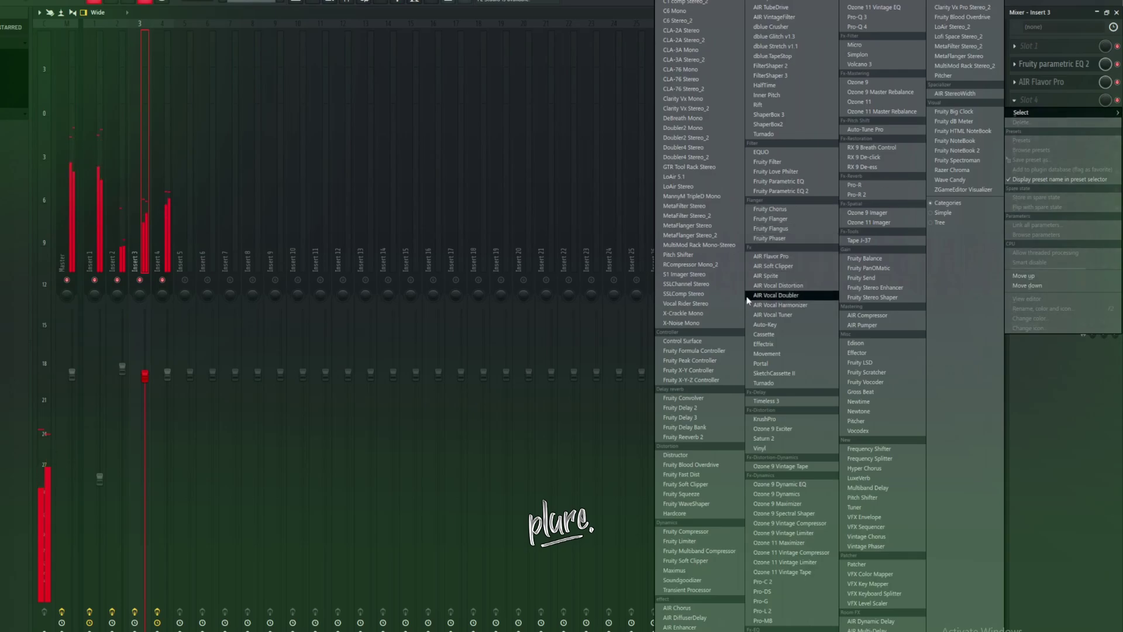
pyautogui.click(681, 439)
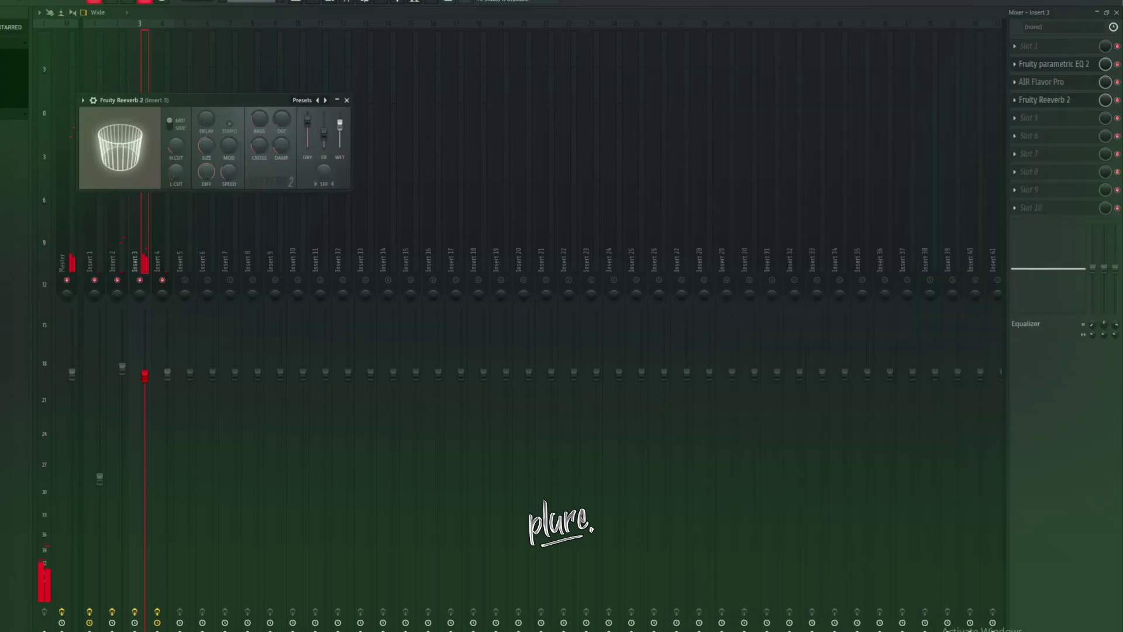
pyautogui.click(1047, 100)
pyautogui.moveTo(1105, 100); pyautogui.dragTo(1105, 105)
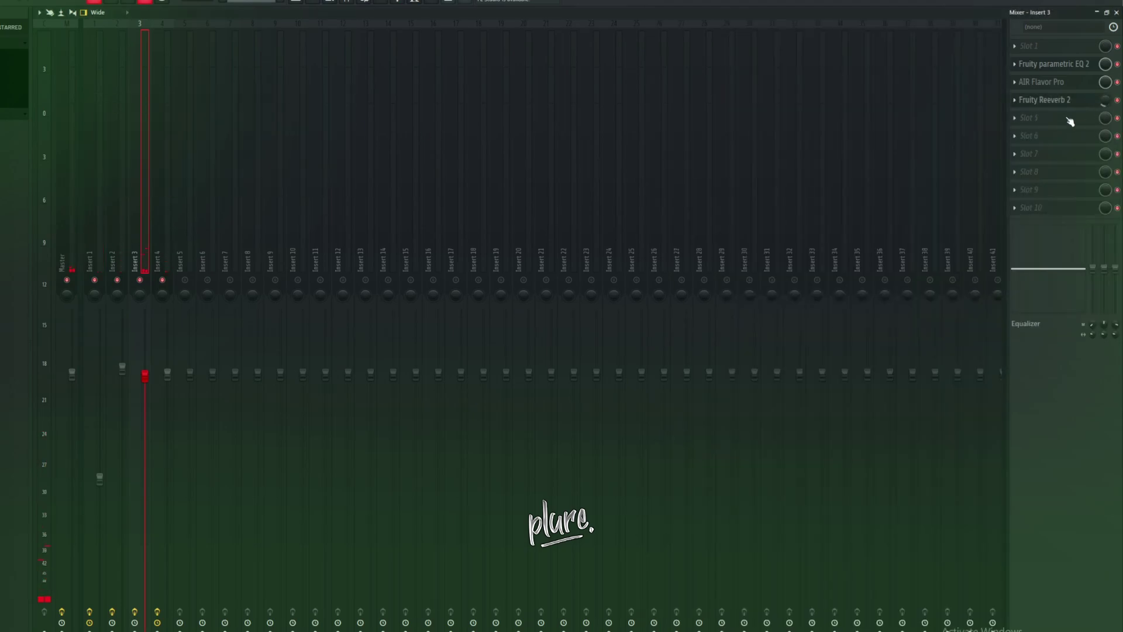
# Clear the mixer and plugin windows and duplicate the Track 2 audio clips from bars 9–17 into bars 17–25
pyautogui.click(1117, 13)
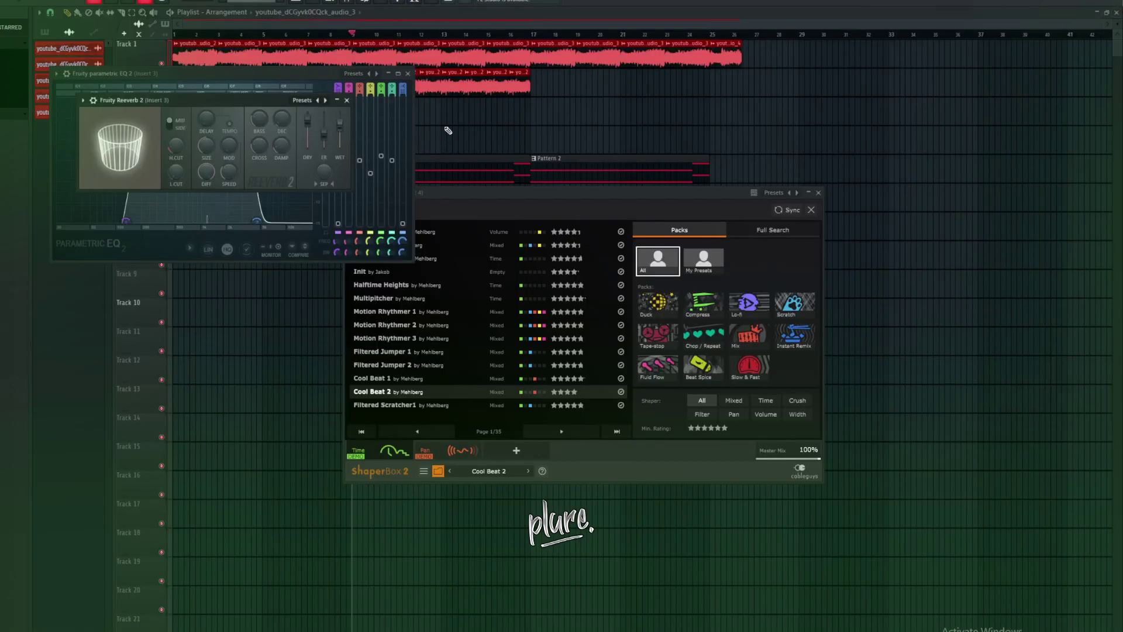
pyautogui.click(346, 100)
pyautogui.click(373, 126)
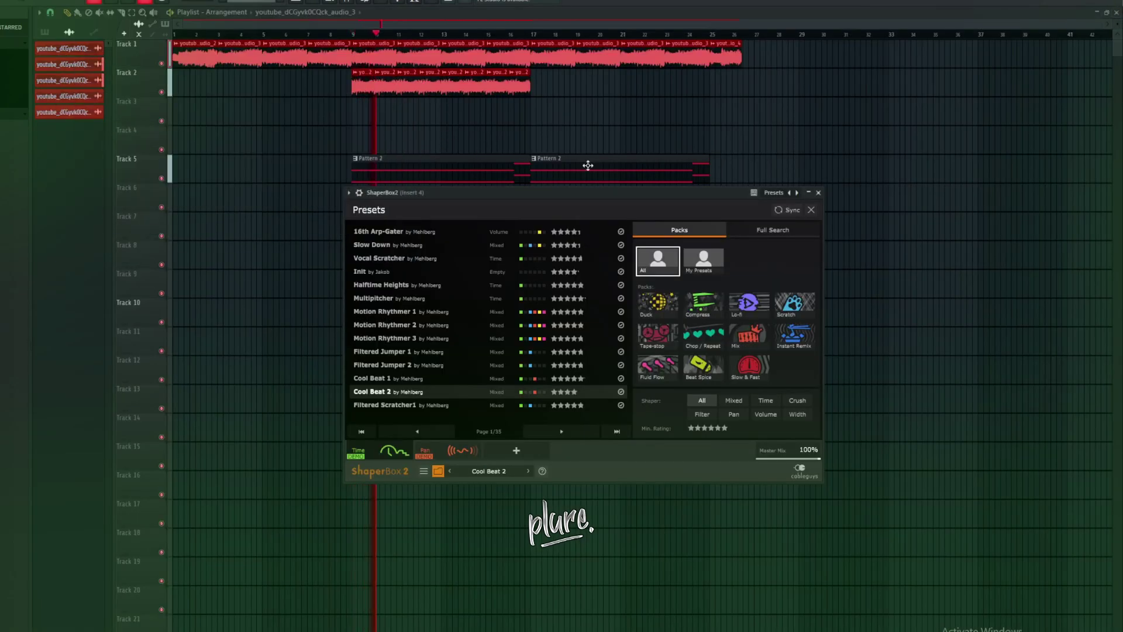
pyautogui.click(818, 193)
pyautogui.moveTo(564, 97); pyautogui.dragTo(352, 69)
pyautogui.hotkey('ctrl', 'b')
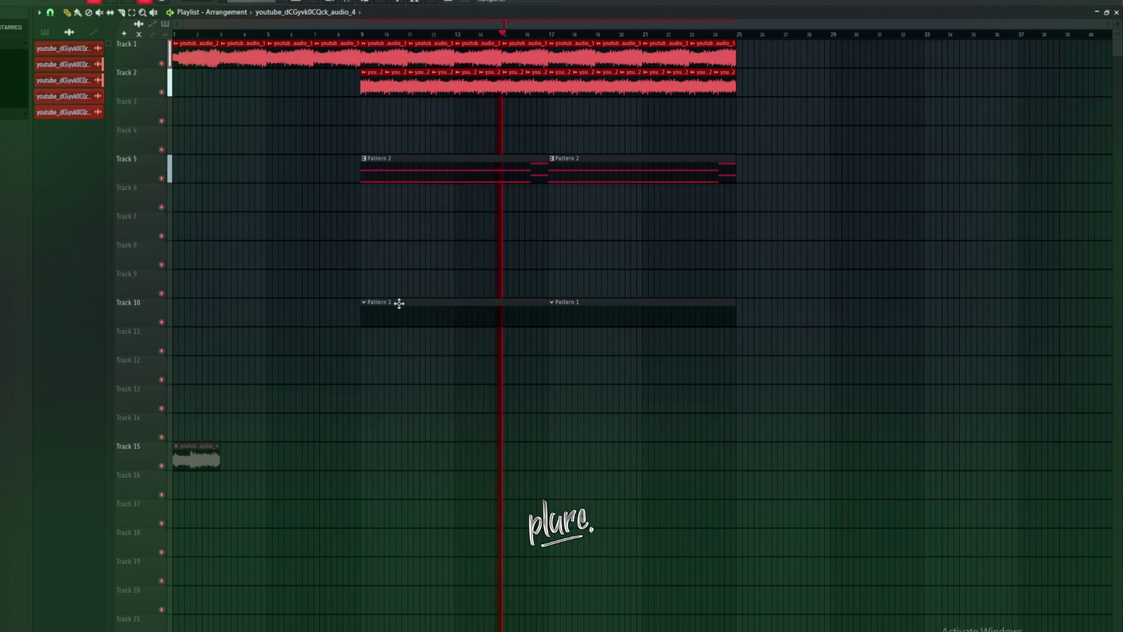
# Load the saved mastering chain with Ozone 8 Maximizer, Fruity parametric EQ and Fruity soft clipper onto the Master track
pyautogui.press('space')
pyautogui.press('F6')
pyautogui.click(348, 2)
pyautogui.click(68, 131)
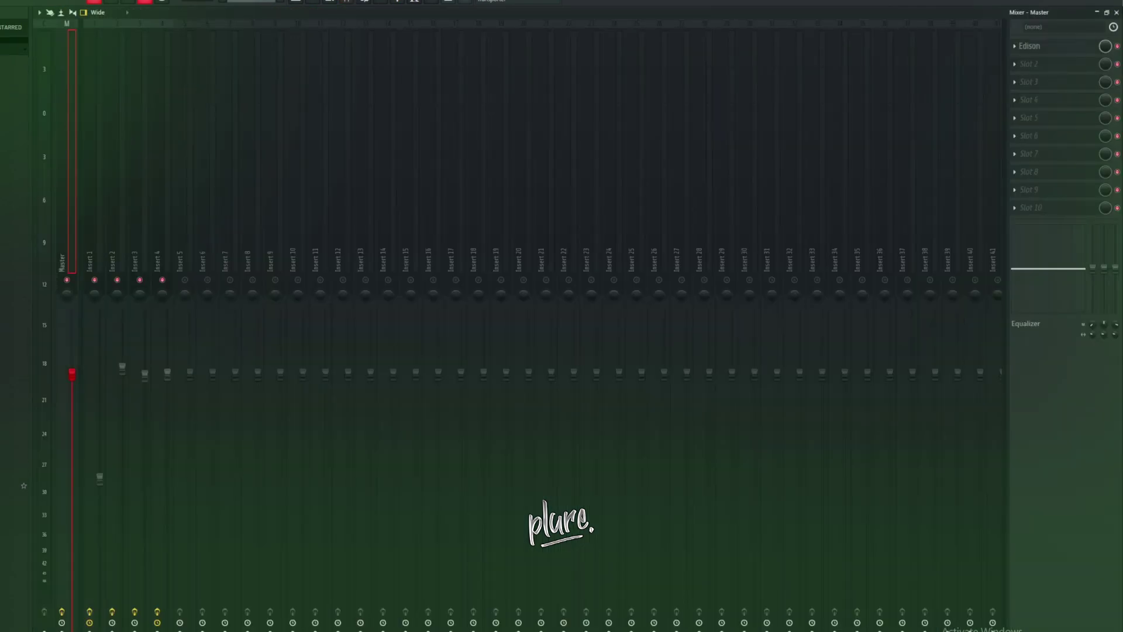
pyautogui.moveTo(55, 333); pyautogui.dragTo(75, 258)
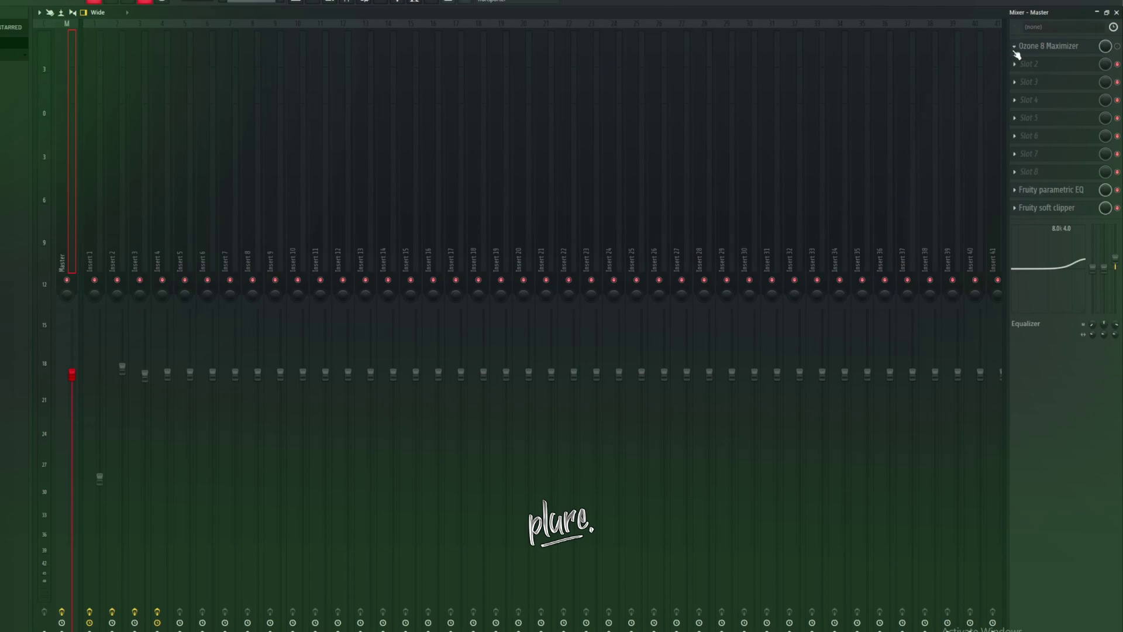
# Replace the plugin in Master slot 1 with Ozone Master Rebalance and load its Crispy Drums preset
pyautogui.click(1016, 54)
pyautogui.moveTo(990, 68)
pyautogui.click(909, 109)
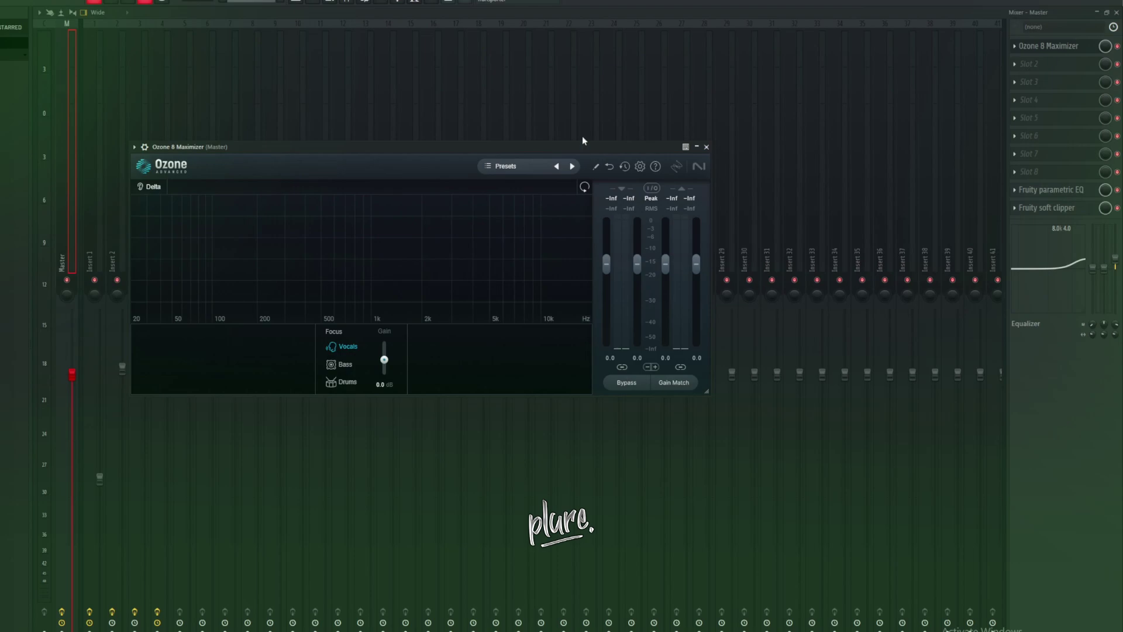
pyautogui.click(542, 169)
pyautogui.doubleClick(234, 291)
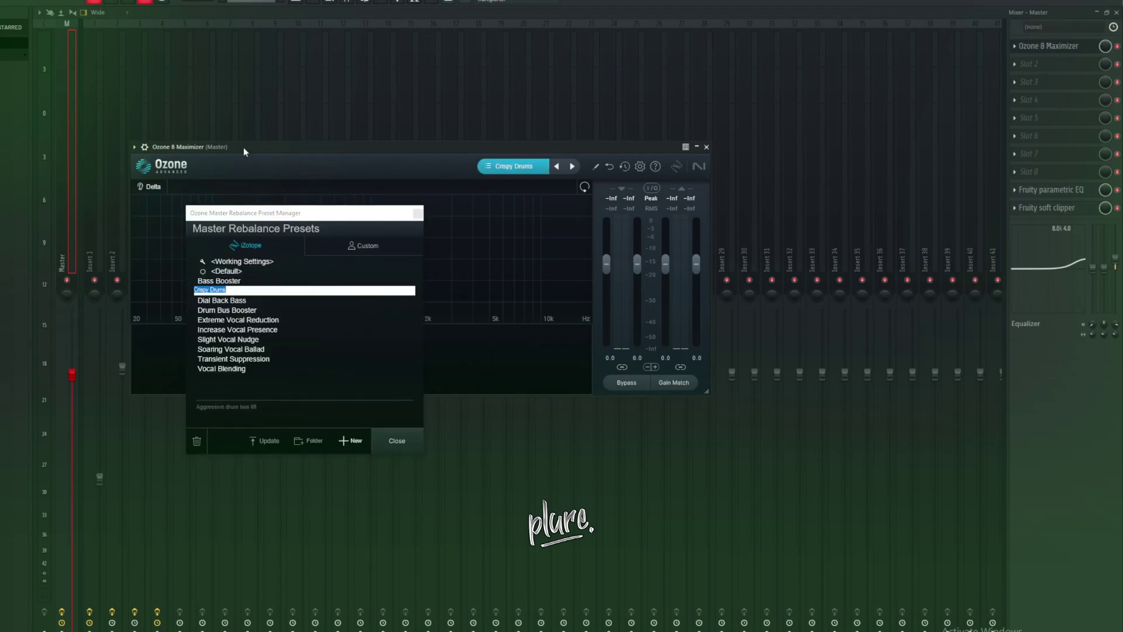
pyautogui.moveTo(245, 153); pyautogui.dragTo(259, 153)
pyautogui.click(417, 214)
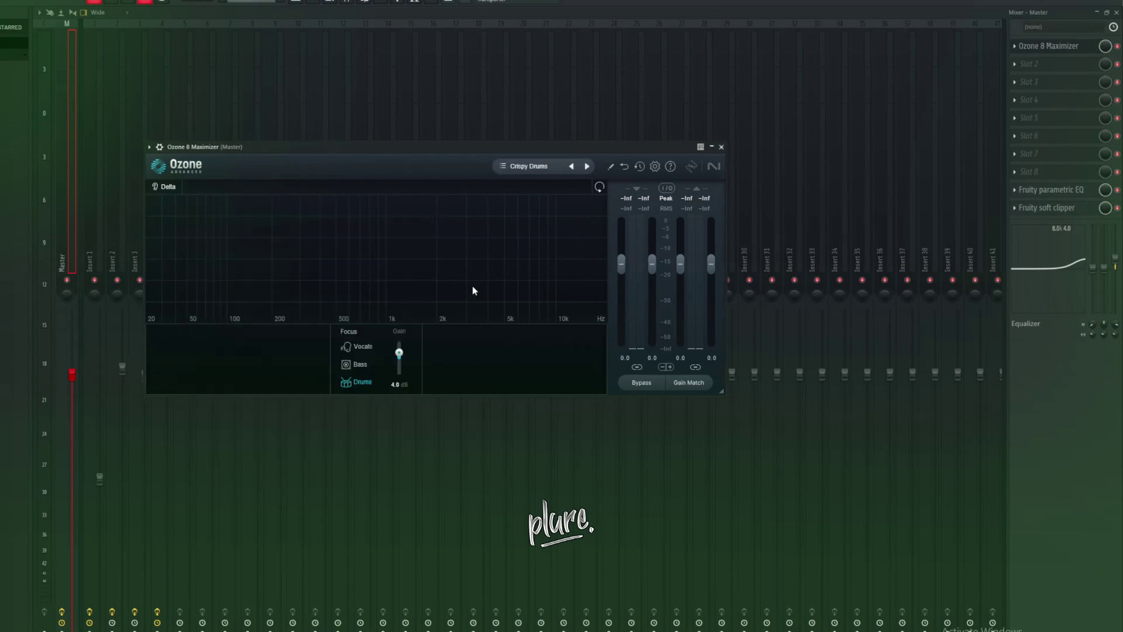
pyautogui.click(721, 147)
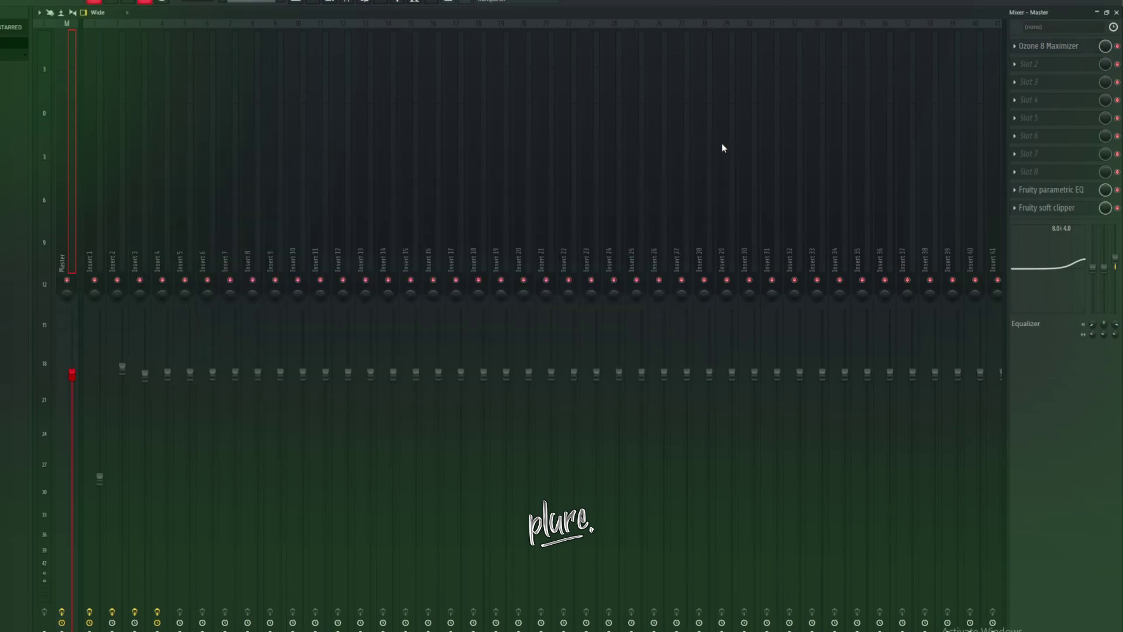
# Close the mixer and add a drum sample from the browser to the channel rack as a new channel
pyautogui.click(1111, 13)
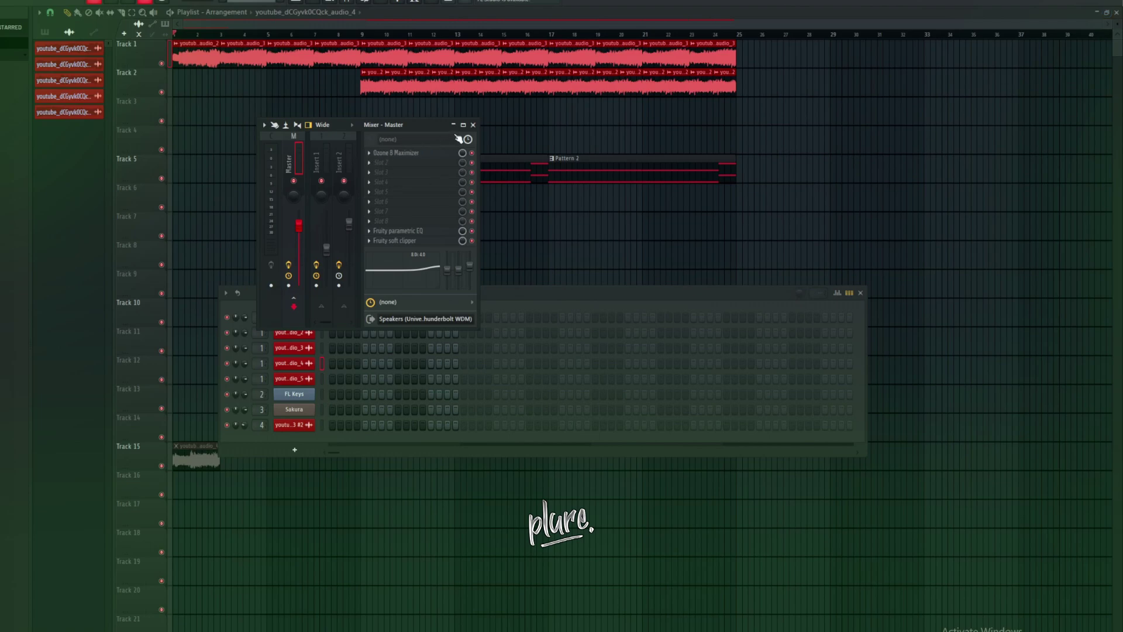
pyautogui.click(473, 125)
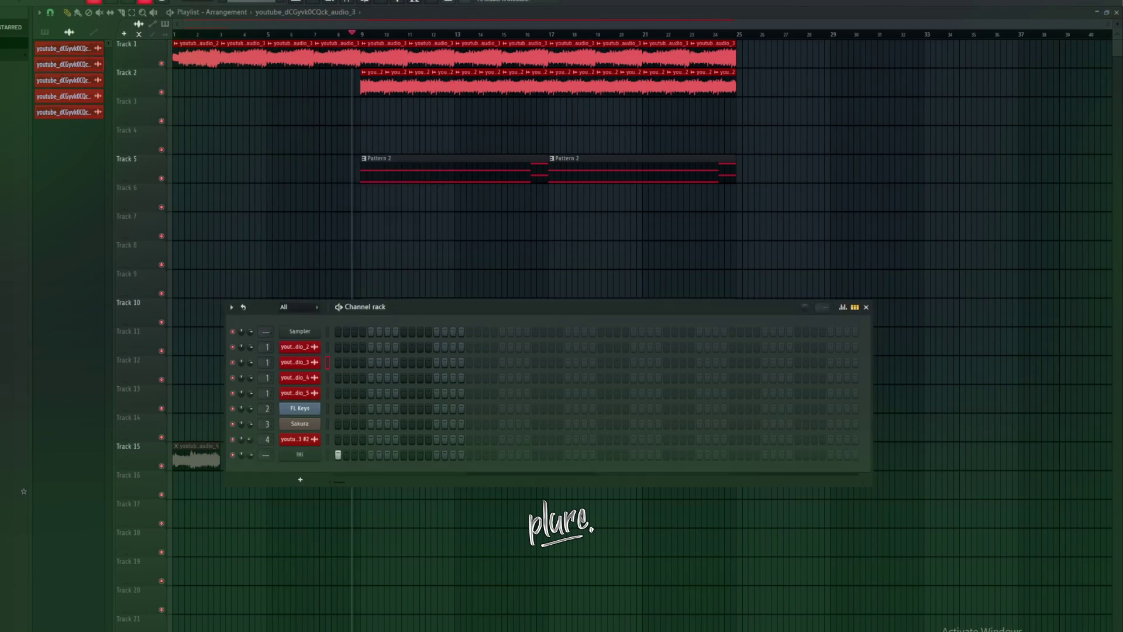
pyautogui.moveTo(17, 492); pyautogui.dragTo(292, 468)
pyautogui.click(831, 470)
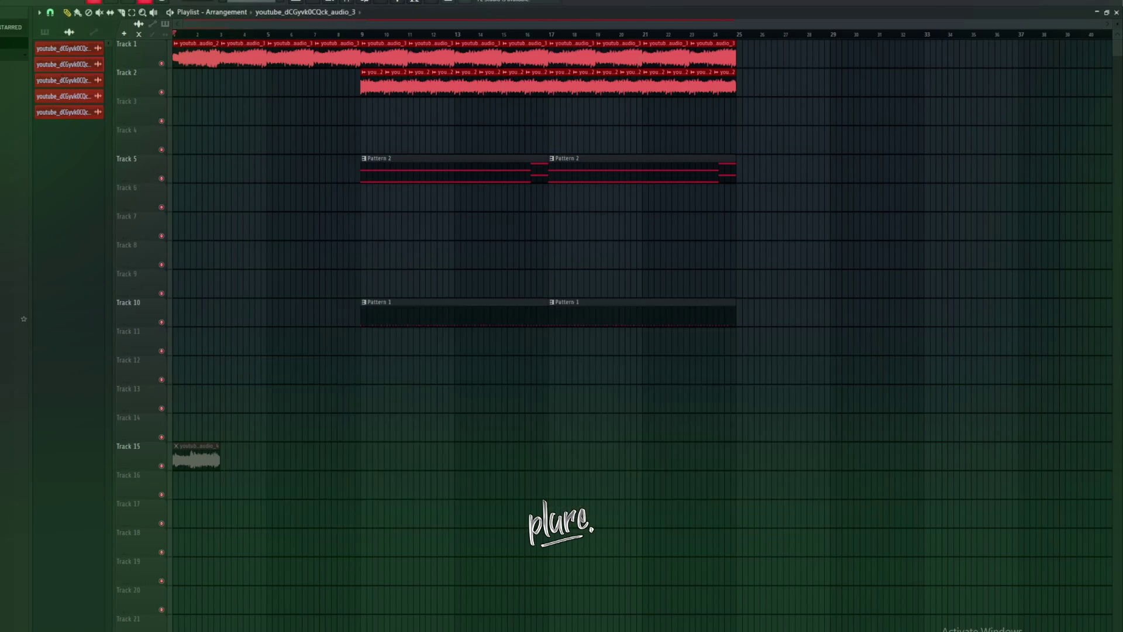
# Place the pb - crashz (1) sample on Track 10 at bar 1 and check its audio clip settings
pyautogui.moveTo(15, 389); pyautogui.dragTo(207, 318)
pyautogui.doubleClick(199, 318)
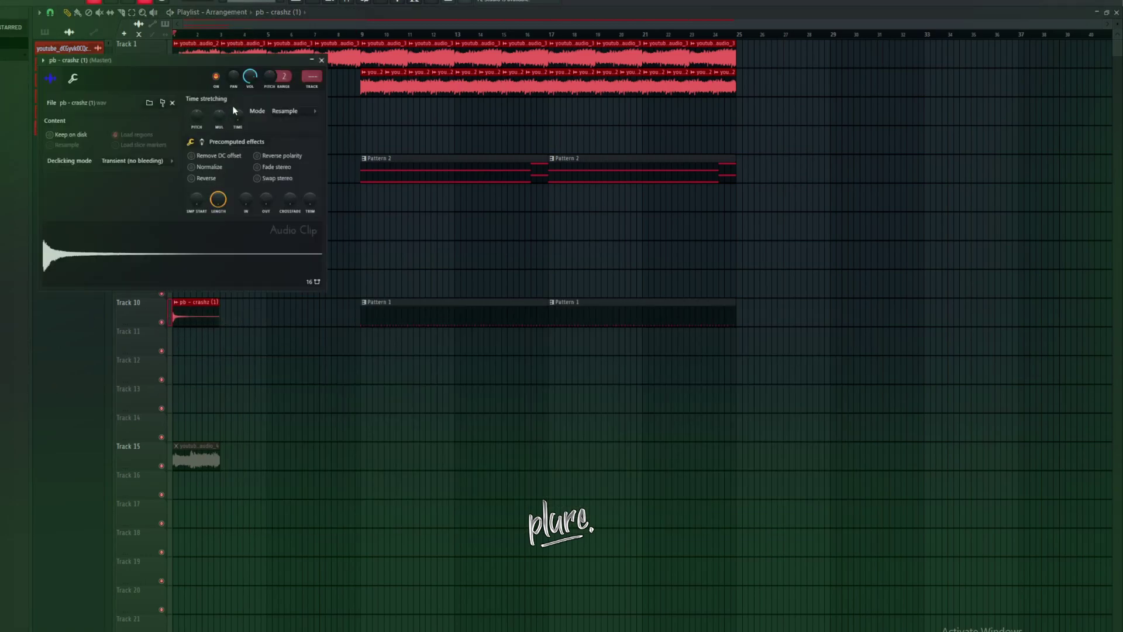
pyautogui.click(322, 60)
# Transpose the last three bar 8 notes of the pb808 - killa pattern up seven semitones to B5
pyautogui.press('F7')
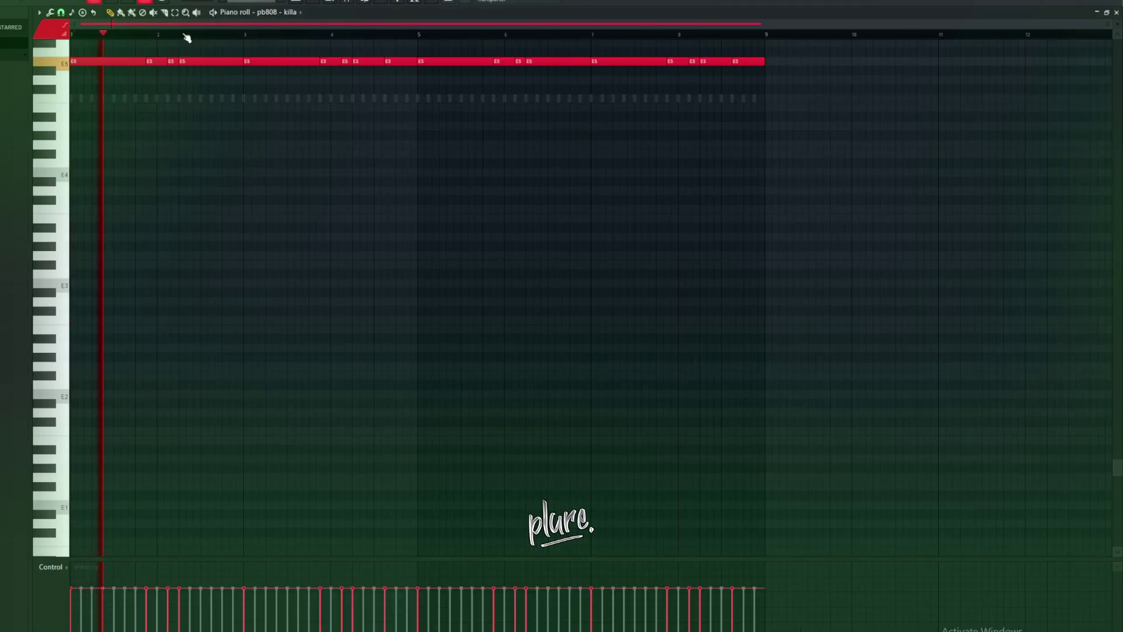
pyautogui.scroll(5, 405, 125)
pyautogui.moveTo(818, 296); pyautogui.dragTo(698, 284)
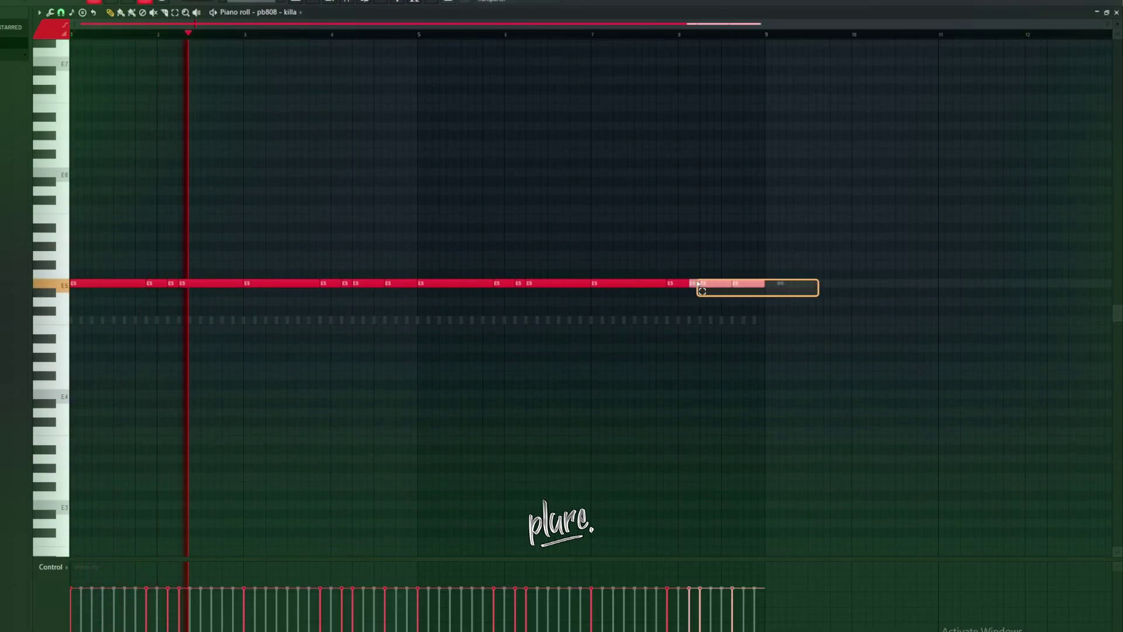
pyautogui.hotkey('shift', 'Up')
pyautogui.hotkey('shift', 'Up')
pyautogui.hotkey('shift', 'Up')
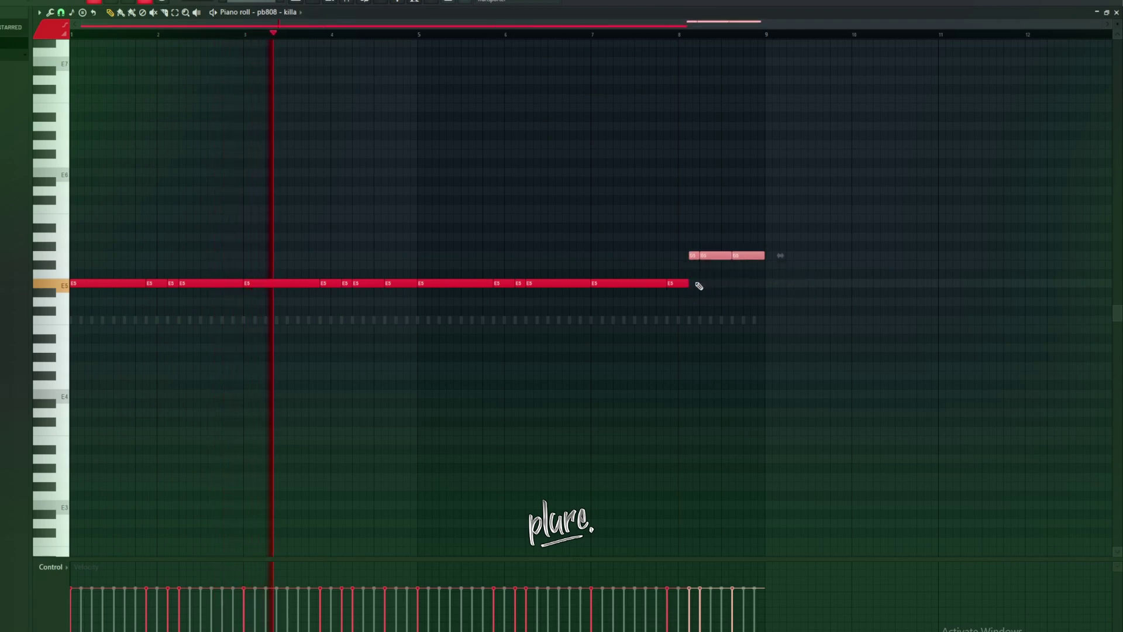
pyautogui.hotkey('shift', 'Up')
pyautogui.hotkey('shift', 'Up')
pyautogui.hotkey('shift', 'Up')
pyautogui.hotkey('shift', 'Up')
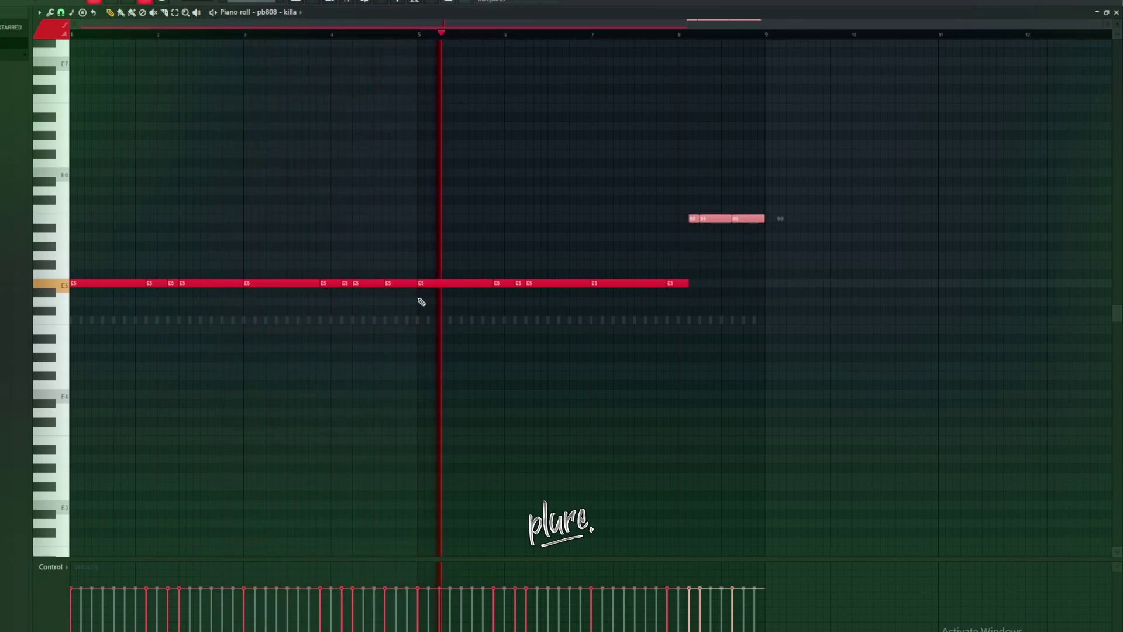
# Rework the final B5 notes of bar 8 into a longer hit and a short closing note, and play the pattern
pyautogui.click(401, 283)
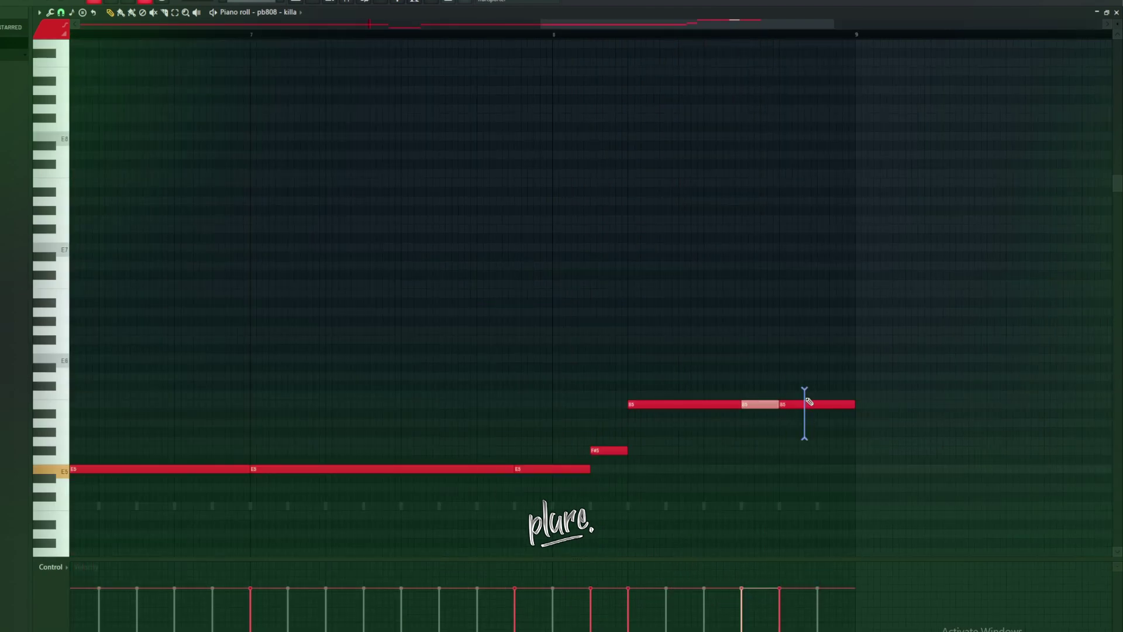
pyautogui.moveTo(809, 401); pyautogui.dragTo(808, 404)
pyautogui.rightClick(831, 403)
pyautogui.click(819, 404)
pyautogui.press('space')
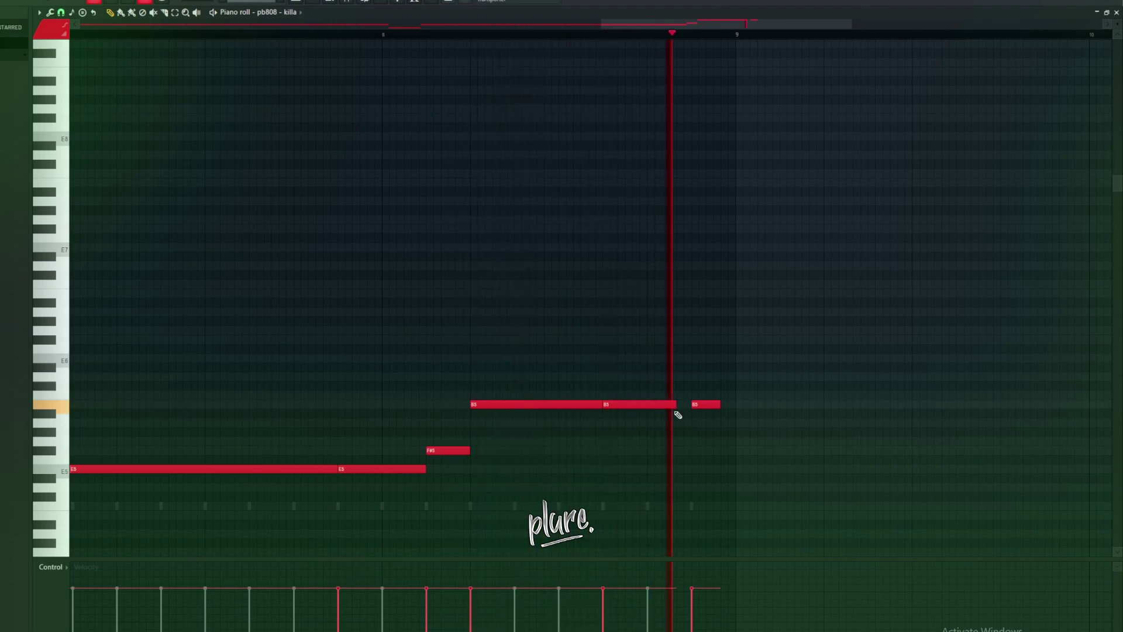
# Split the B5 run late in bar 8 into additional short 808 hits and return to the playlist
pyautogui.moveTo(674, 404)
pyautogui.mouseDown()
pyautogui.moveTo(607, 404)
pyautogui.moveTo(651, 404)
pyautogui.mouseUp()
pyautogui.click(641, 405)
pyautogui.rightClick(654, 404)
pyautogui.click(696, 405)
pyautogui.click(649, 404)
pyautogui.moveTo(603, 402); pyautogui.dragTo(646, 405)
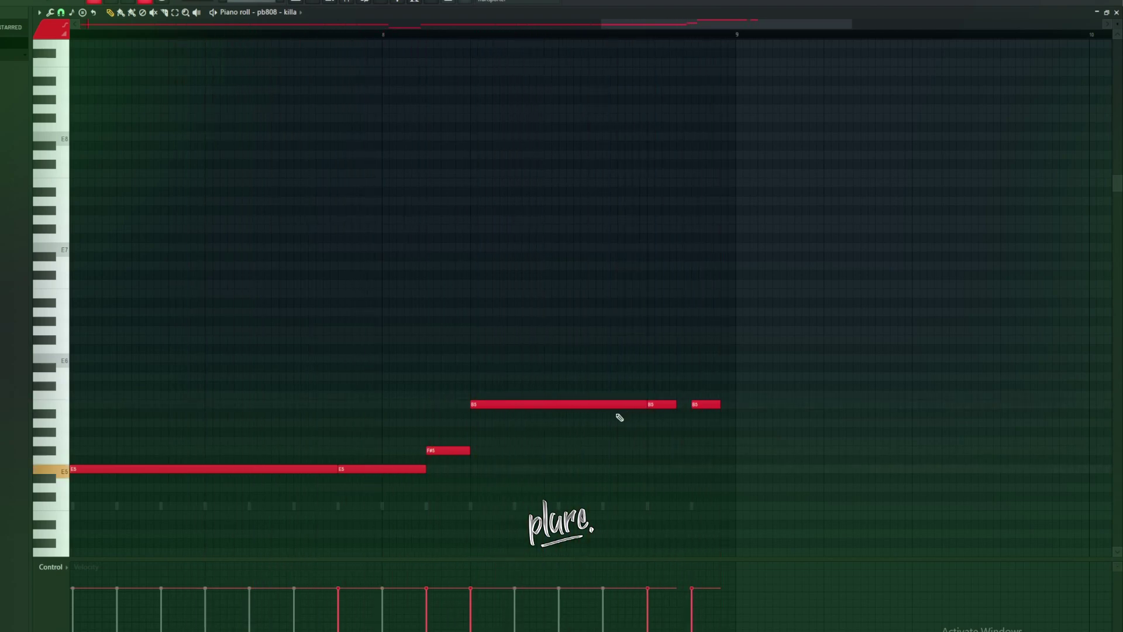
pyautogui.click(604, 404)
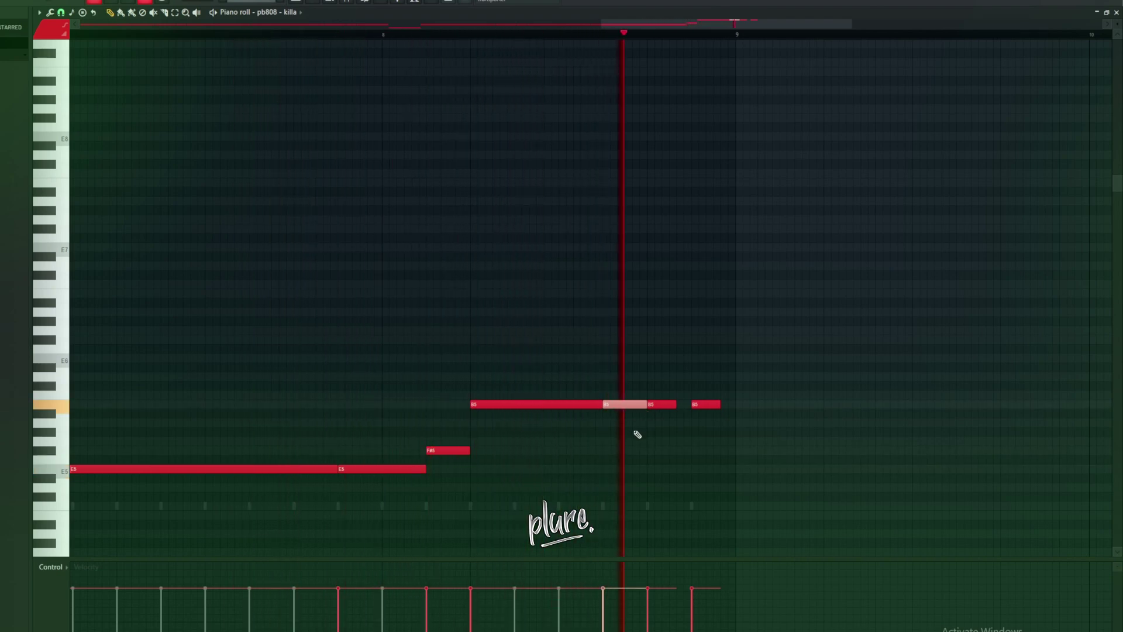
pyautogui.press('F5')
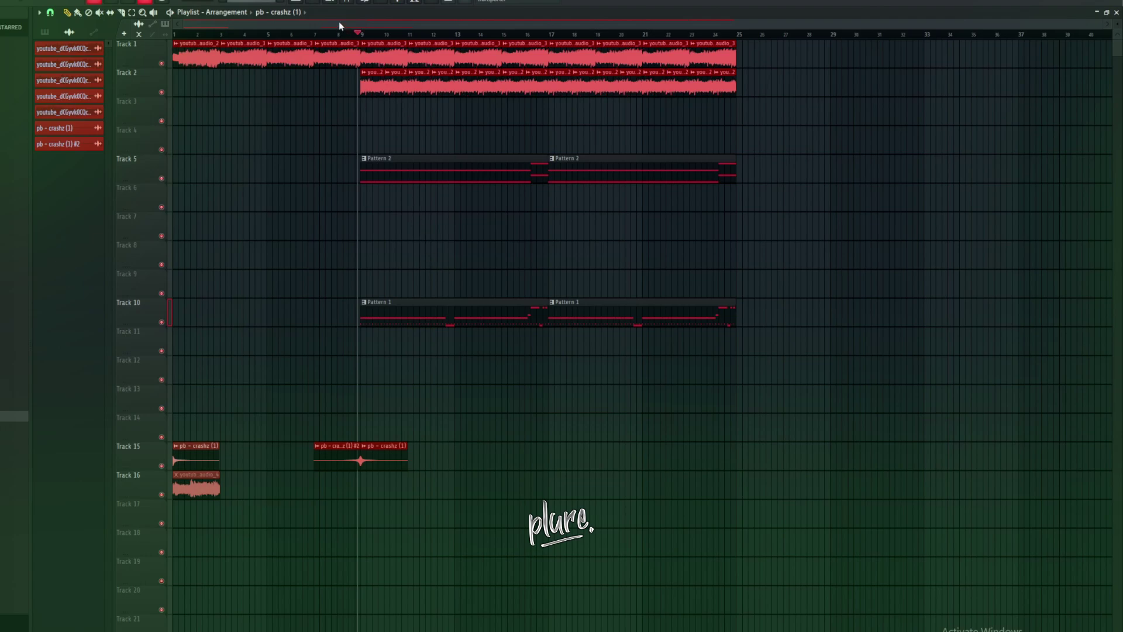
# Add a fast run of hi-hat notes on beat 2 of bar 1 in the pbhat - hs pattern and play it
pyautogui.click(331, 2)
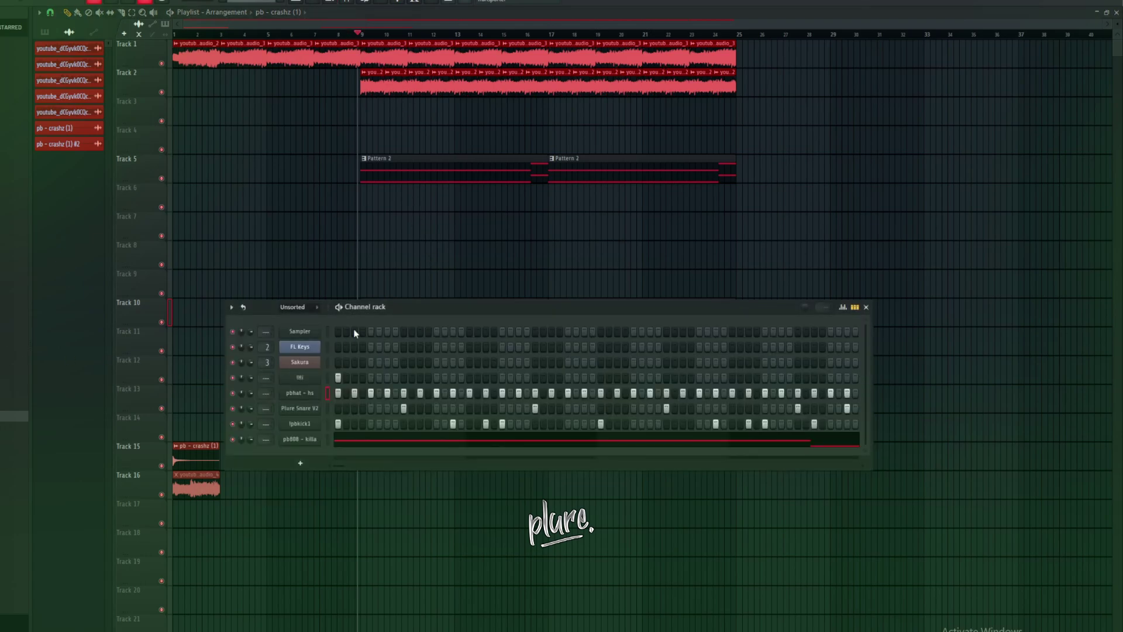
pyautogui.moveTo(377, 308); pyautogui.dragTo(351, 398)
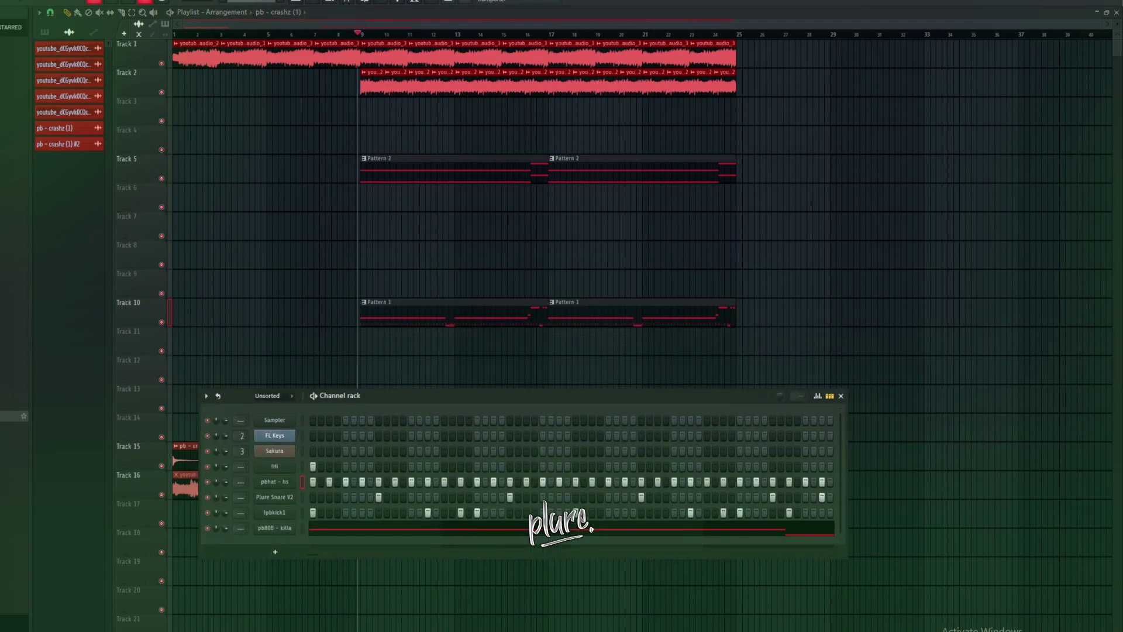
pyautogui.press('F7')
pyautogui.click(201, 505)
pyautogui.click(211, 505)
pyautogui.click(221, 506)
pyautogui.click(232, 506)
pyautogui.click(241, 506)
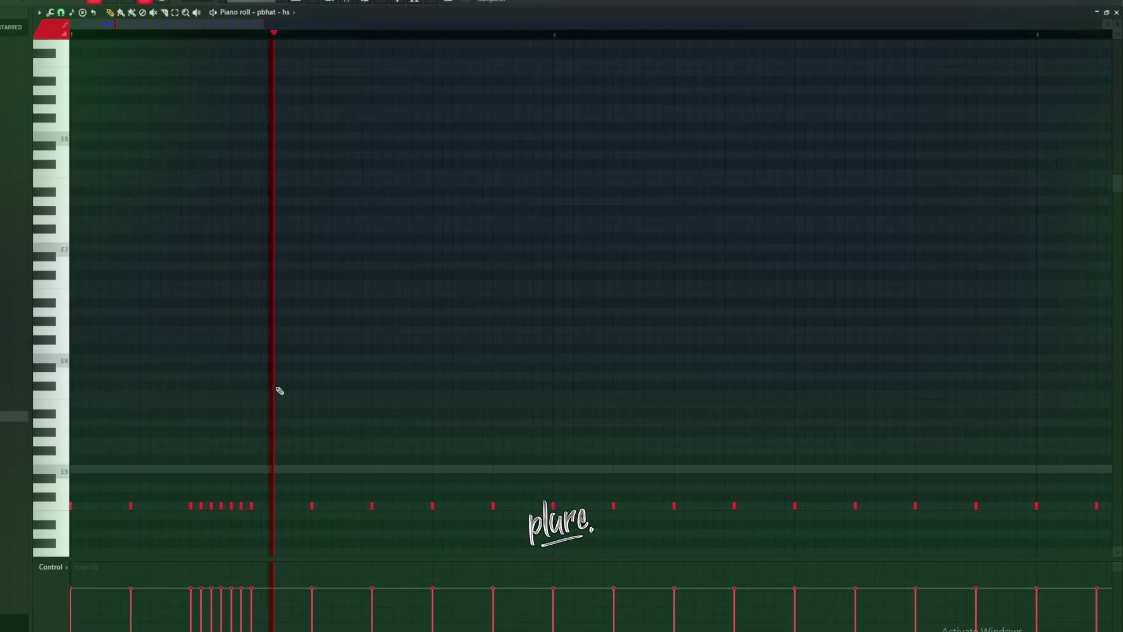
pyautogui.scroll(-3, 341, 39)
pyautogui.press('space')
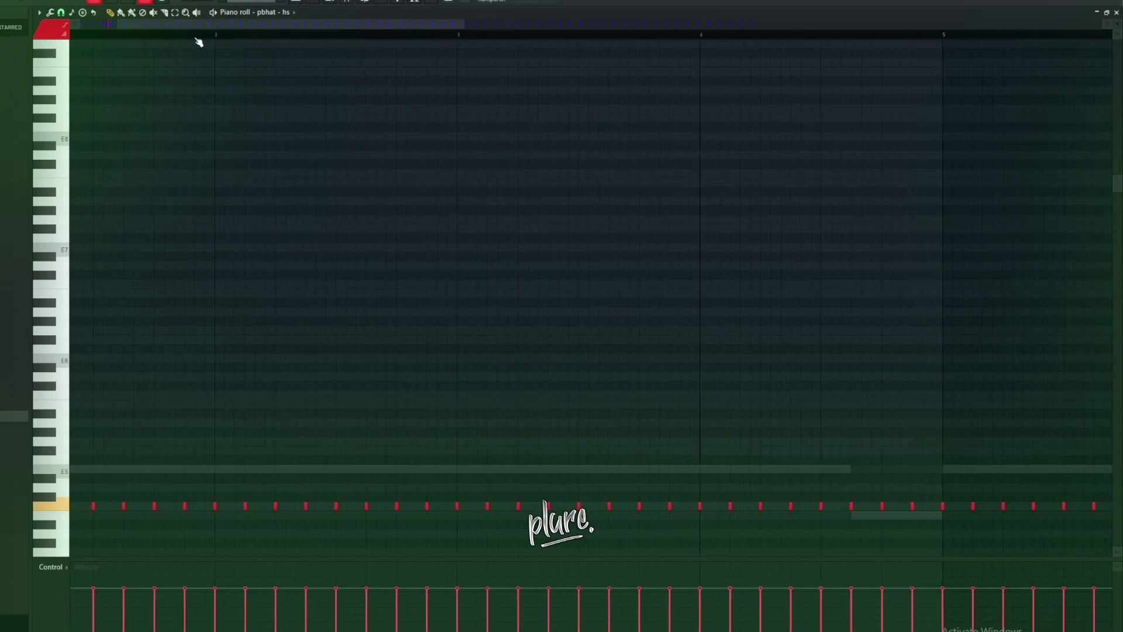
# Add one extra pbhat - hs hit after beat 3 of bar 1 and another early in bar 2, discarding the other trial hits
pyautogui.scroll(2, 238, 30)
pyautogui.click(335, 507)
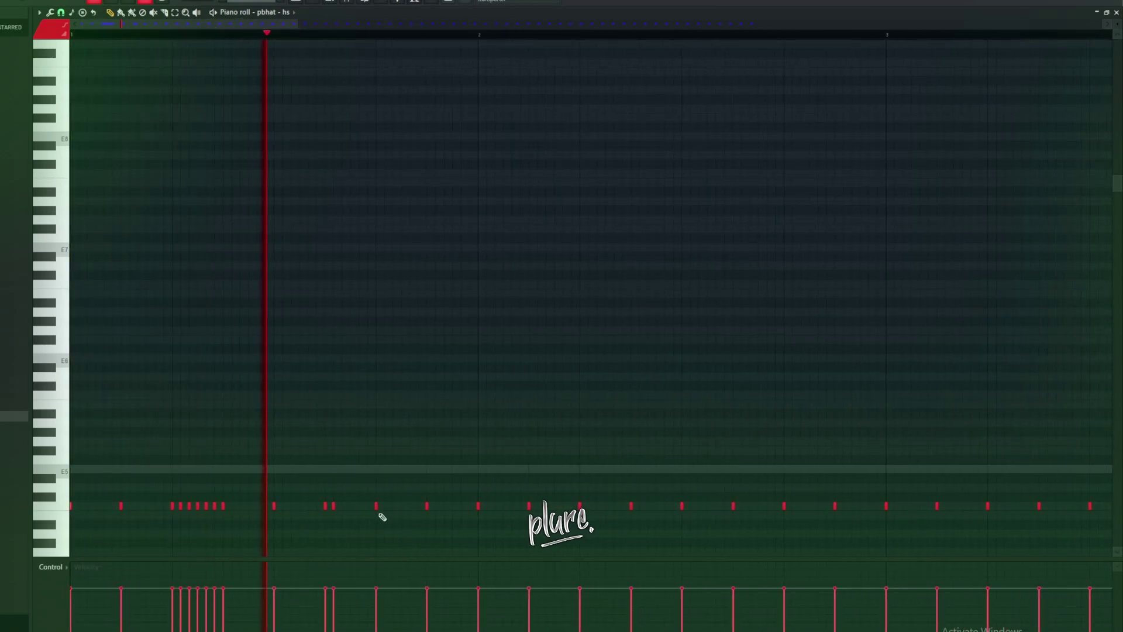
pyautogui.click(452, 506)
pyautogui.rightClick(453, 507)
pyautogui.click(503, 507)
pyautogui.click(438, 506)
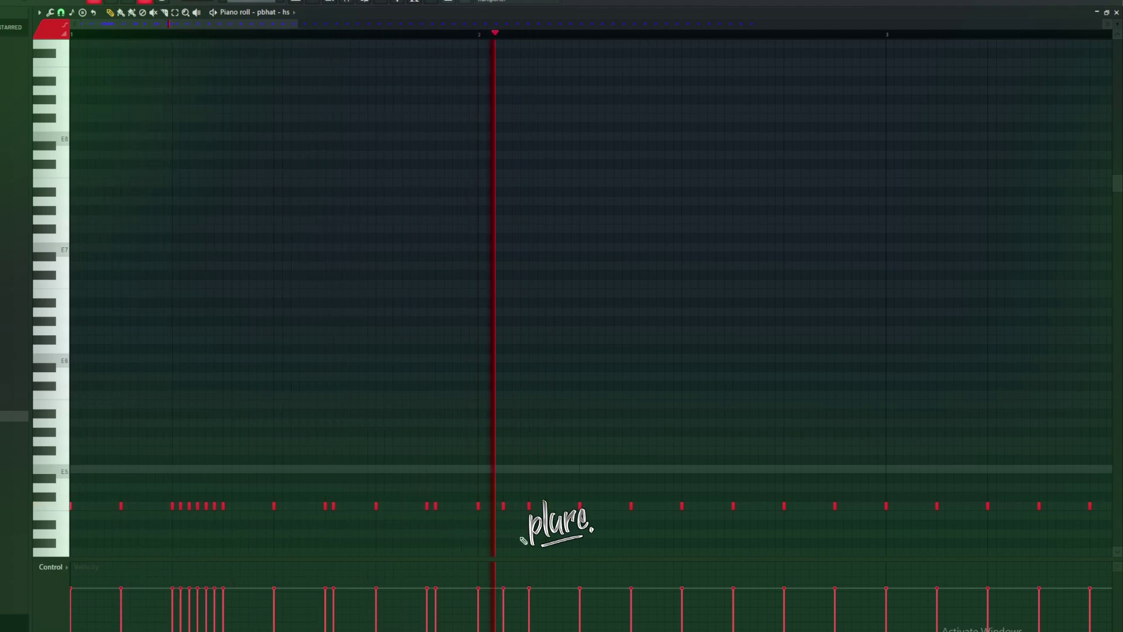
pyautogui.rightClick(436, 506)
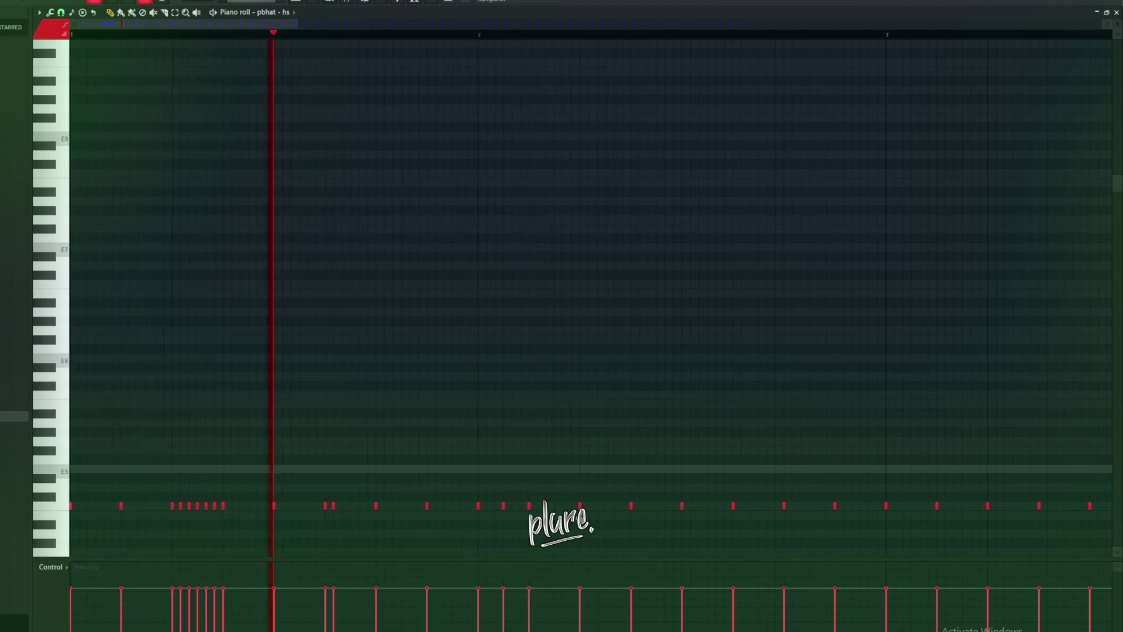
pyautogui.press('F7')
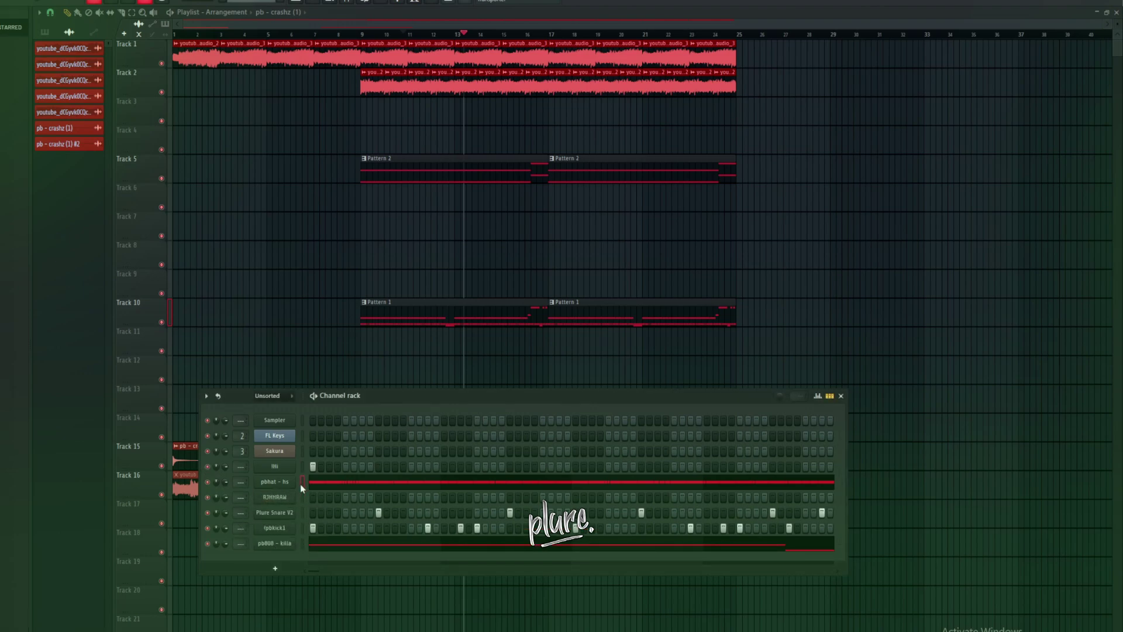
# Paste the pbhat - hs notes into the new hi-hat channel below it and listen with the snare and kick muted
pyautogui.hotkey('ctrl', 'v')
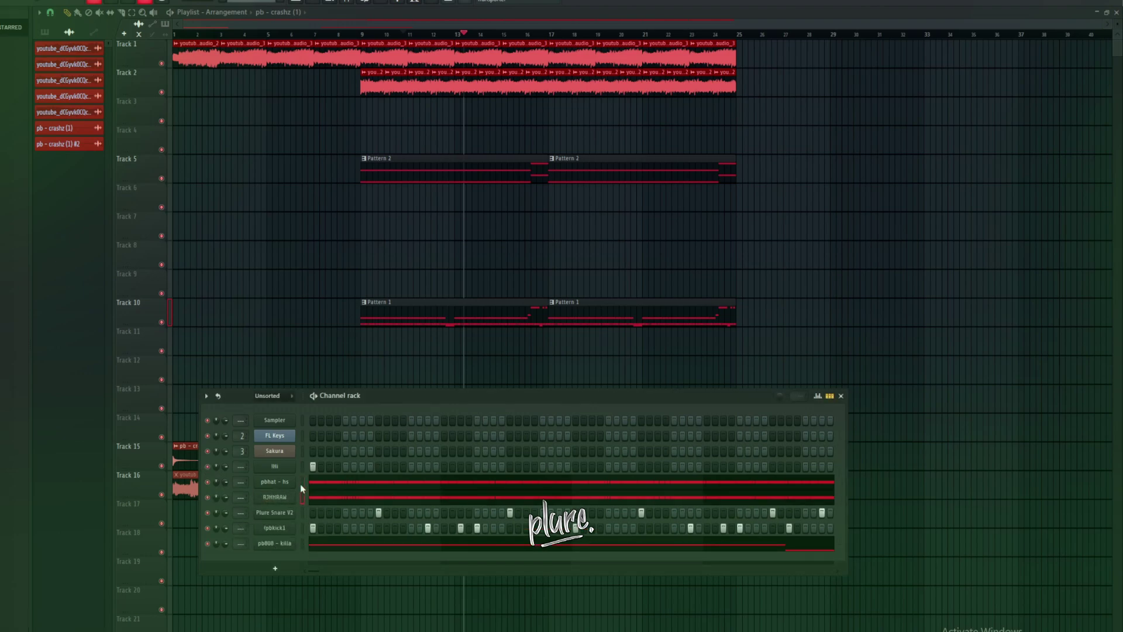
pyautogui.click(207, 527)
pyautogui.click(207, 512)
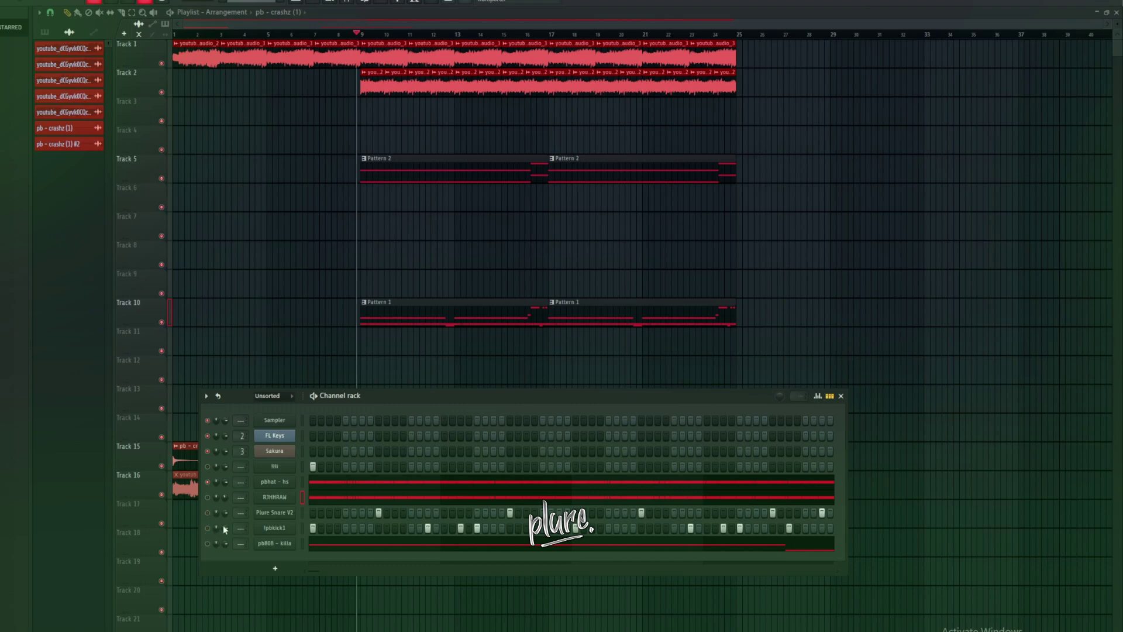
pyautogui.press('space')
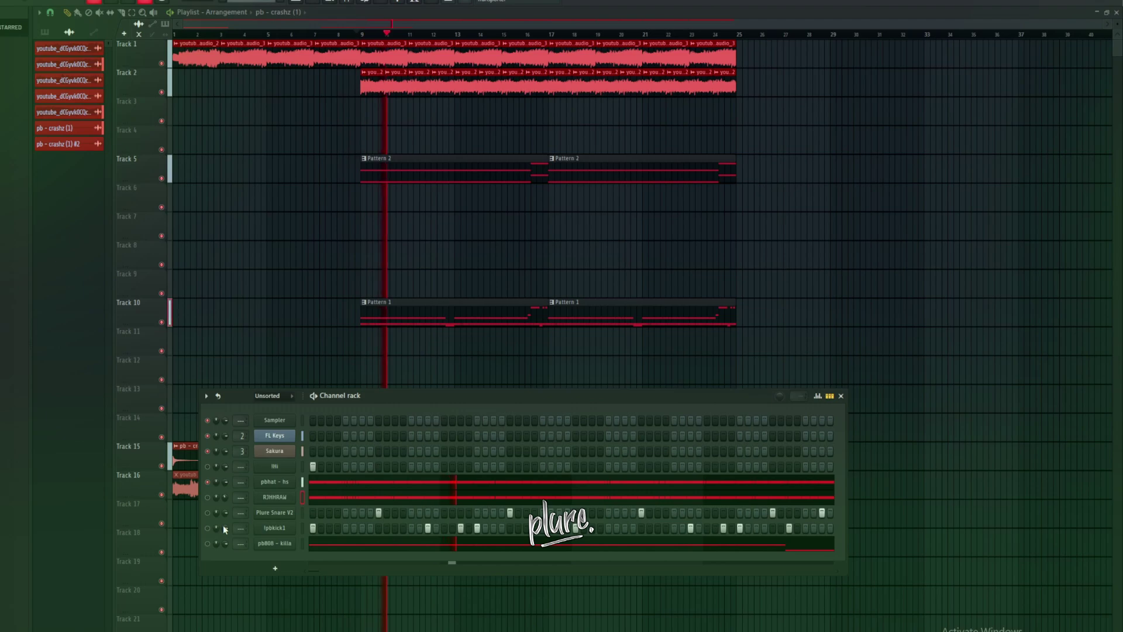
pyautogui.press('space')
# Unmute the second hi-hat channel and play it together with pbhat - hs
pyautogui.click(207, 497)
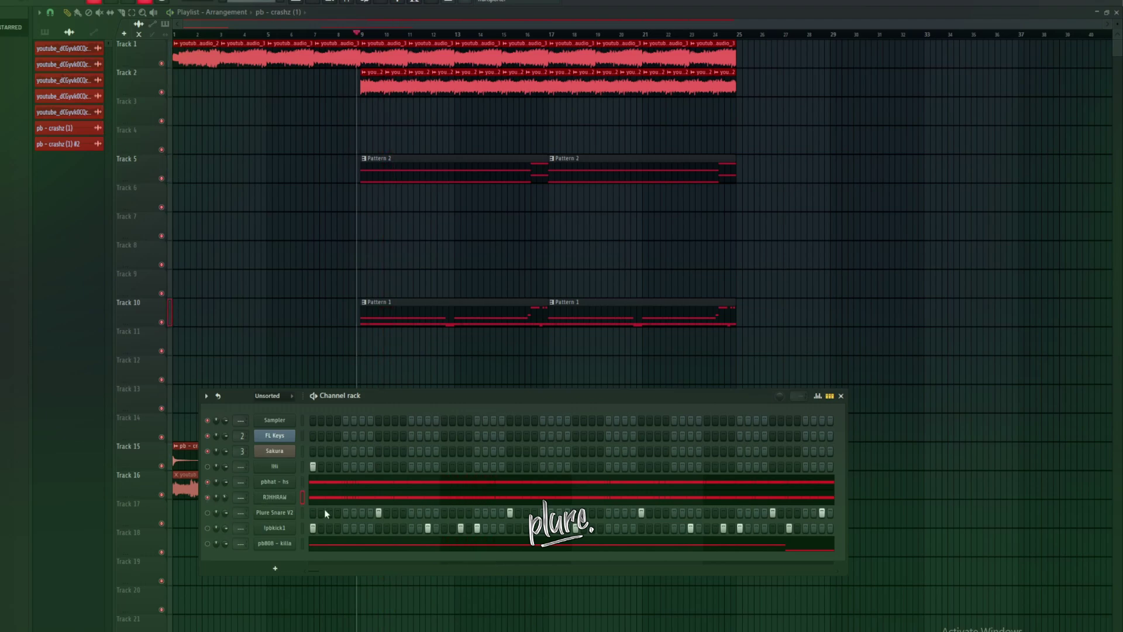
pyautogui.press('space')
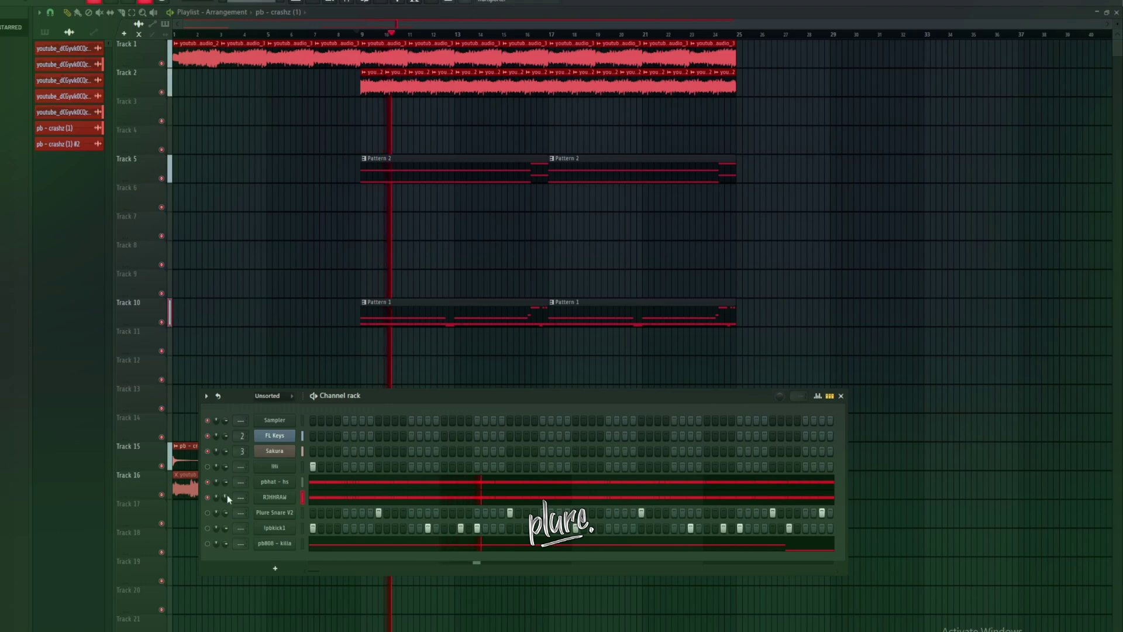
pyautogui.press('space')
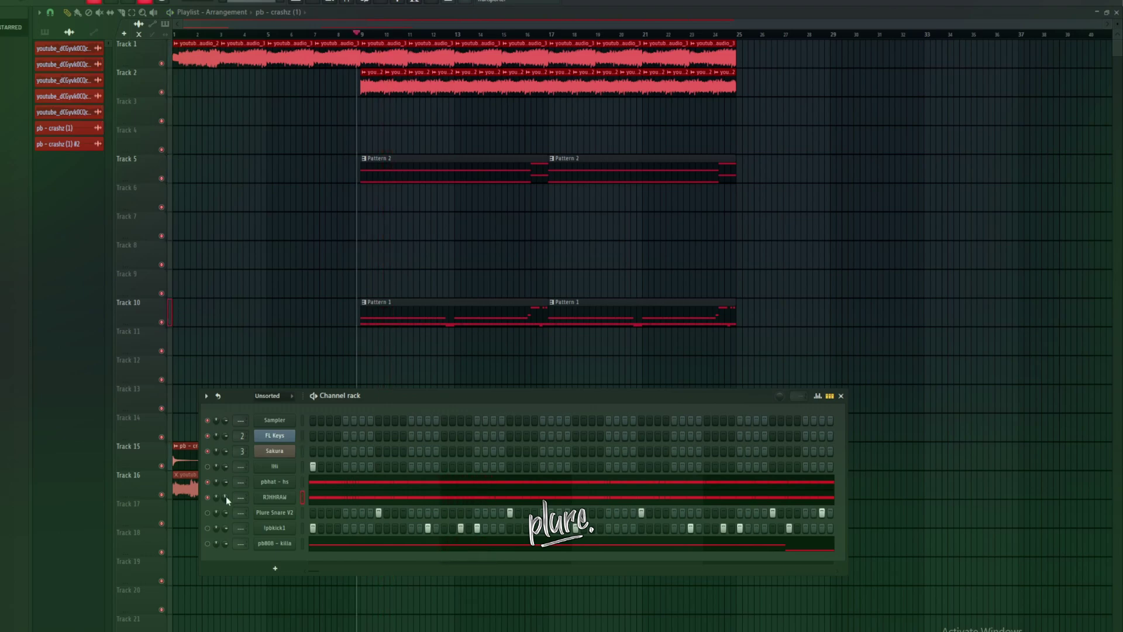
pyautogui.rightClick(226, 496)
pyautogui.click(213, 503)
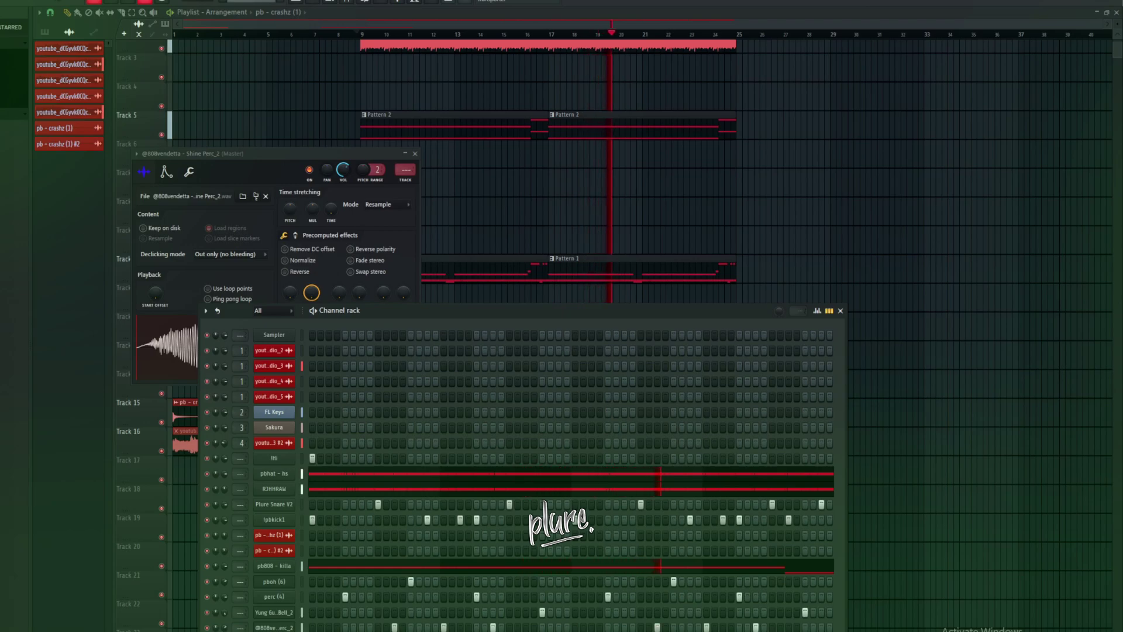
# Select the opening section of the added drum channel's notes in the piano roll and duplicate it
pyautogui.rightClick(294, 532)
pyautogui.click(334, 536)
pyautogui.moveTo(420, 36); pyautogui.dragTo(71, 36)
pyautogui.hotkey('ctrl', 'b')
pyautogui.click(1116, 12)
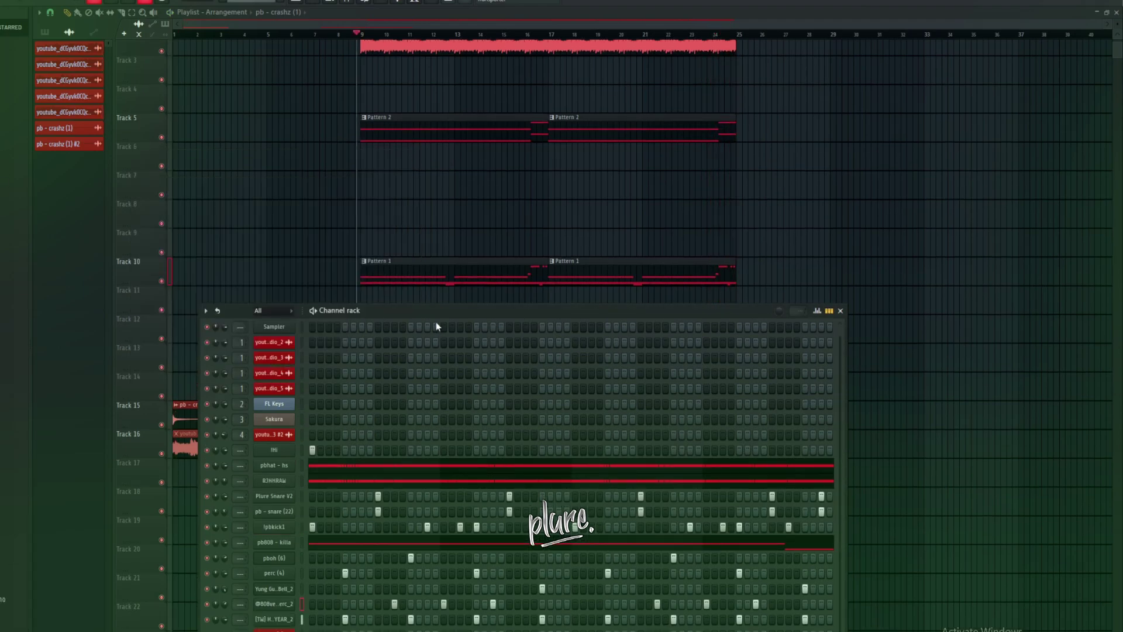
# Route the selected drum, percussion and 808 channels to consecutive mixer inserts starting at Insert 10
pyautogui.moveTo(431, 310); pyautogui.dragTo(394, 206)
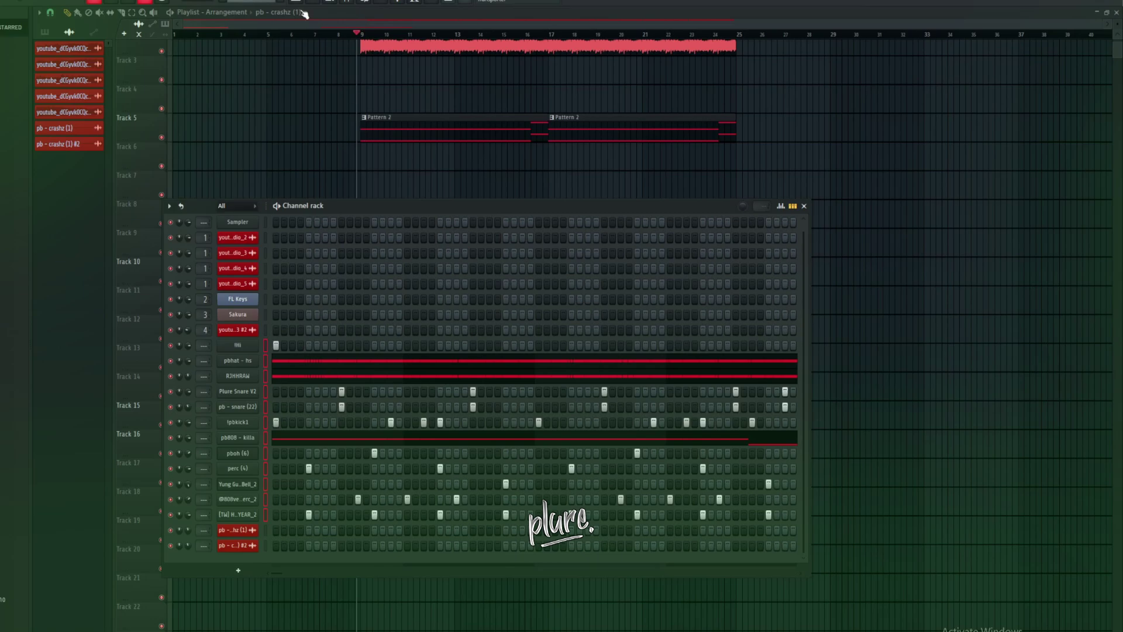
pyautogui.click(350, 3)
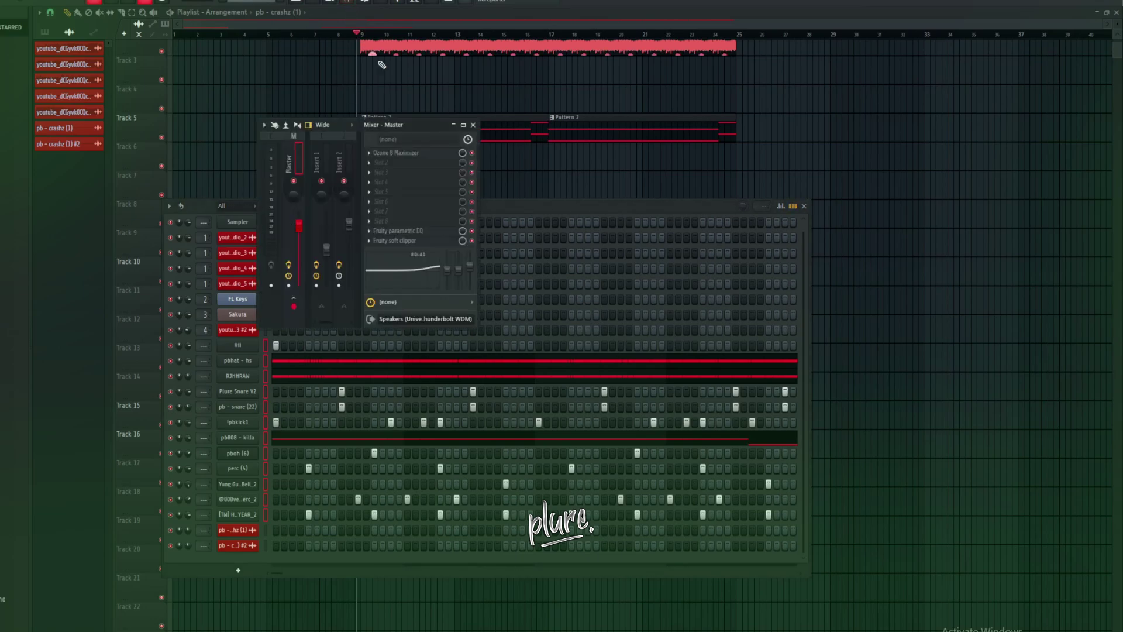
pyautogui.click(464, 124)
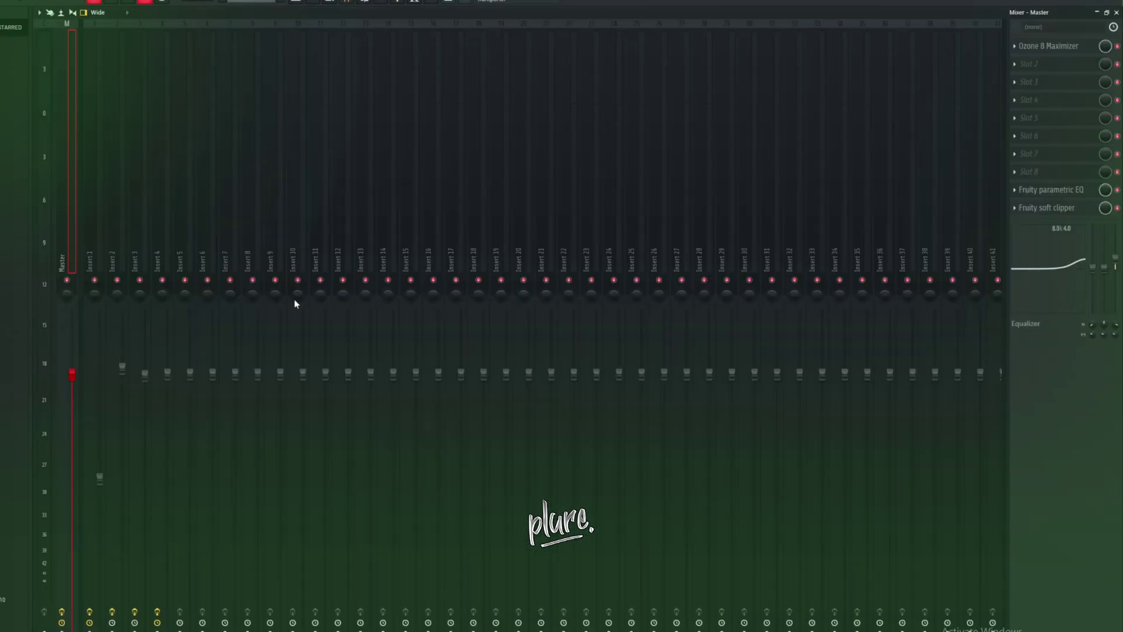
pyautogui.click(316, 299)
# Use the Drum Room preset of Fruity Reeverb 2 on the pbhat - hs insert, increase its room size and check it in playback
pyautogui.click(278, 73)
pyautogui.click(294, 109)
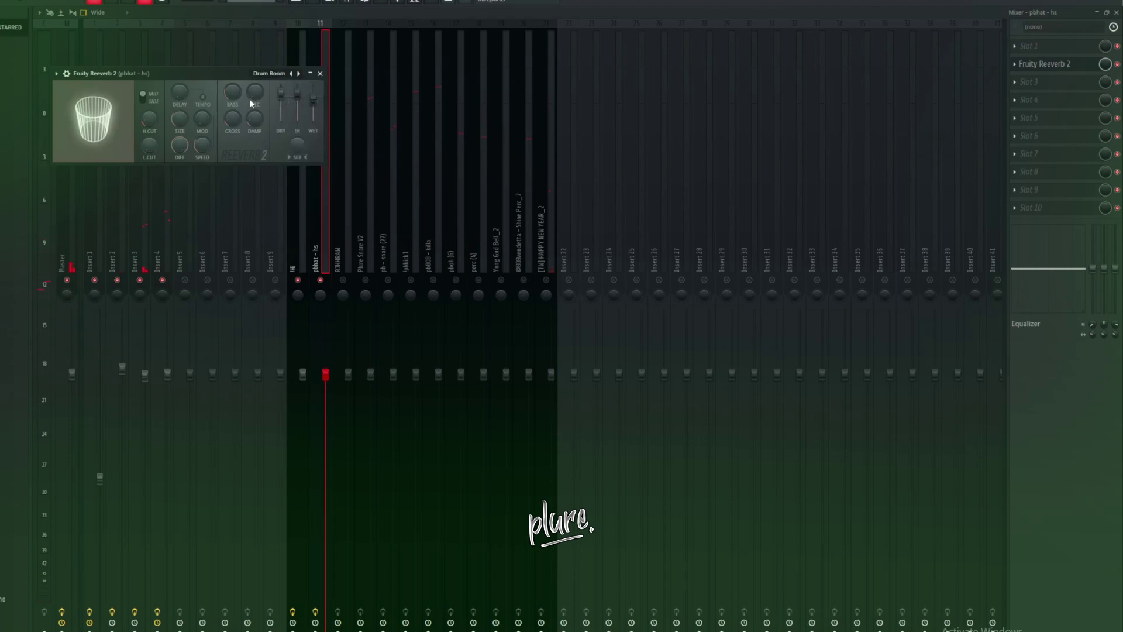
pyautogui.moveTo(179, 118); pyautogui.dragTo(180, 99)
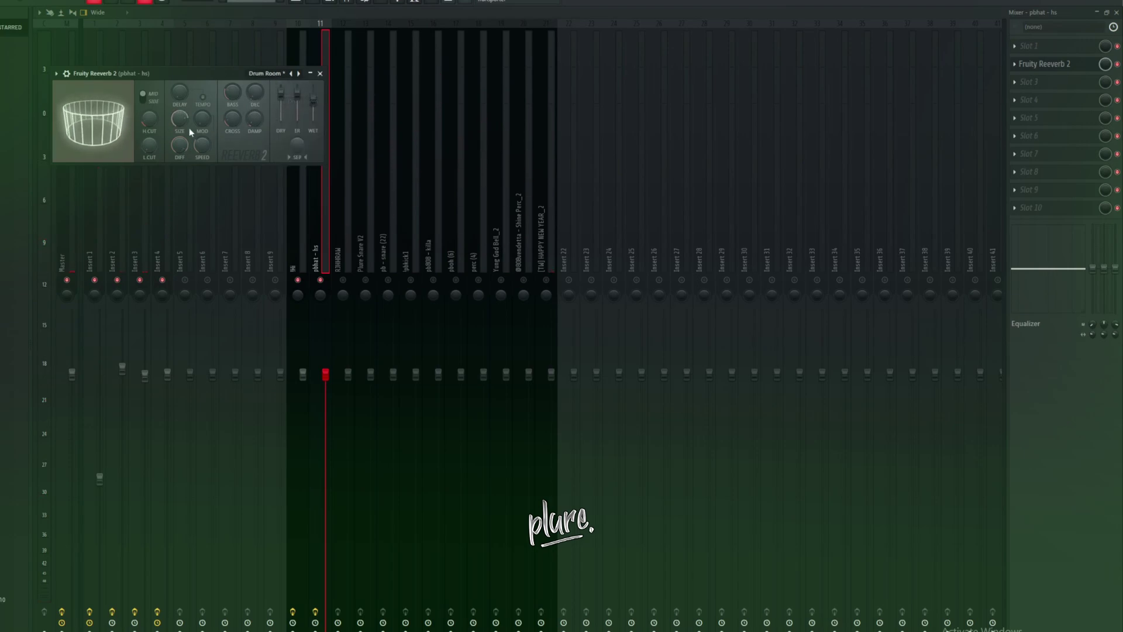
pyautogui.press('space')
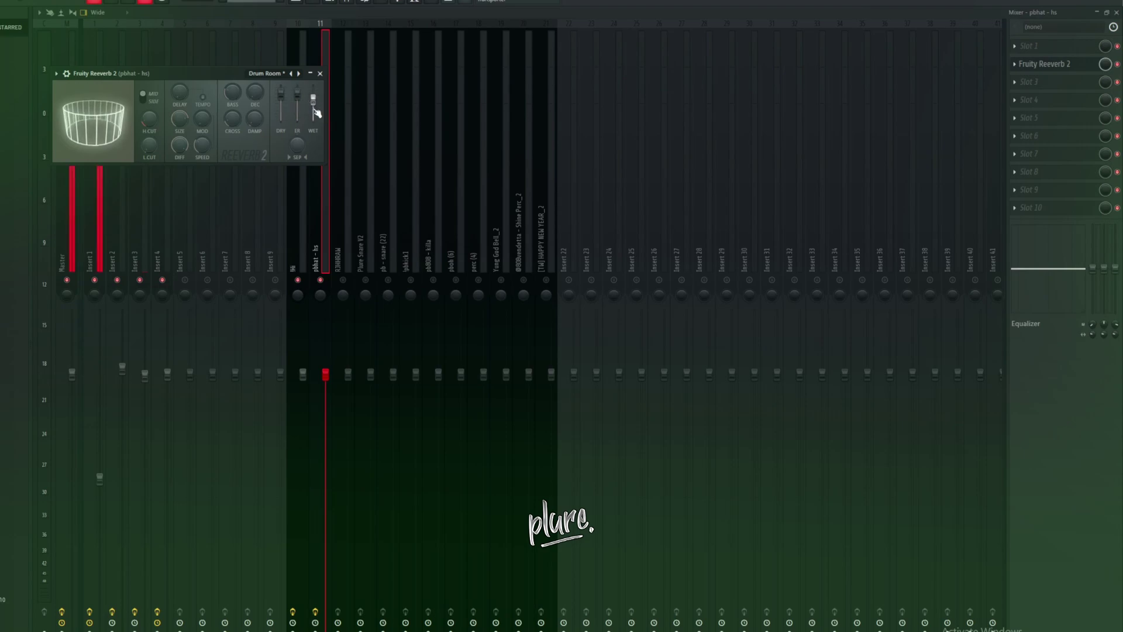
pyautogui.click(320, 73)
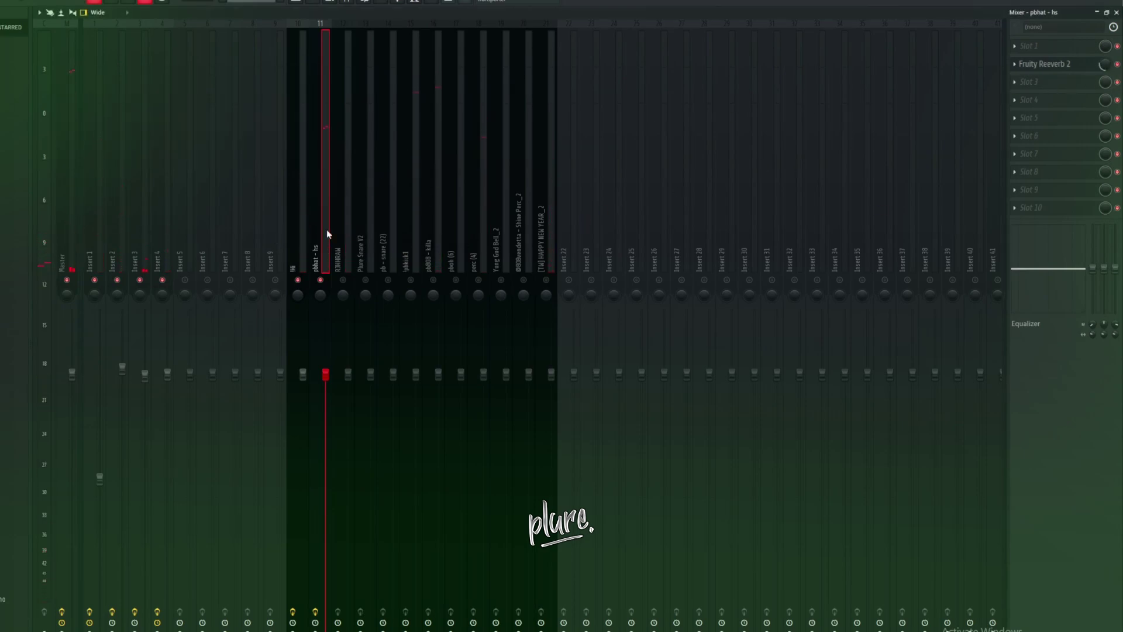
# Copy the pbhat - hs insert's saved mixer track state, including its reverb, onto Insert 12
pyautogui.rightClick(317, 212)
pyautogui.moveTo(391, 85)
pyautogui.moveTo(462, 94); pyautogui.dragTo(336, 157)
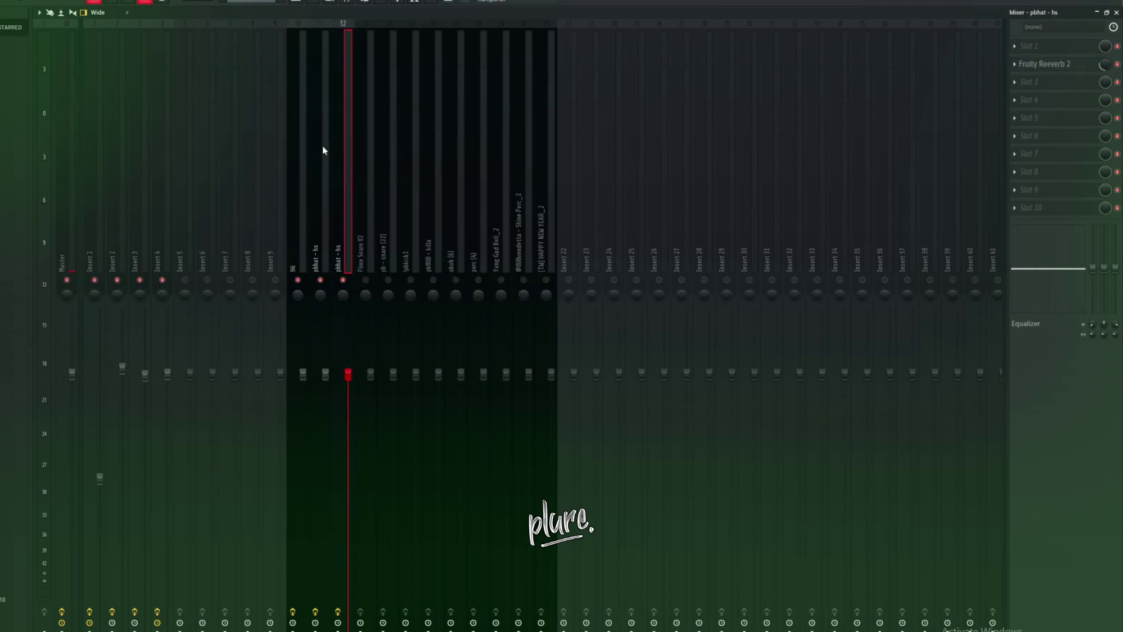
pyautogui.rightClick(323, 150)
pyautogui.moveTo(380, 94)
pyautogui.moveTo(462, 89); pyautogui.dragTo(346, 156)
pyautogui.click(369, 172)
pyautogui.click(319, 196)
# During playback, raise the level of the second pbhat - hs insert slightly and lower the Plure Snare V2 level slightly
pyautogui.press('space')
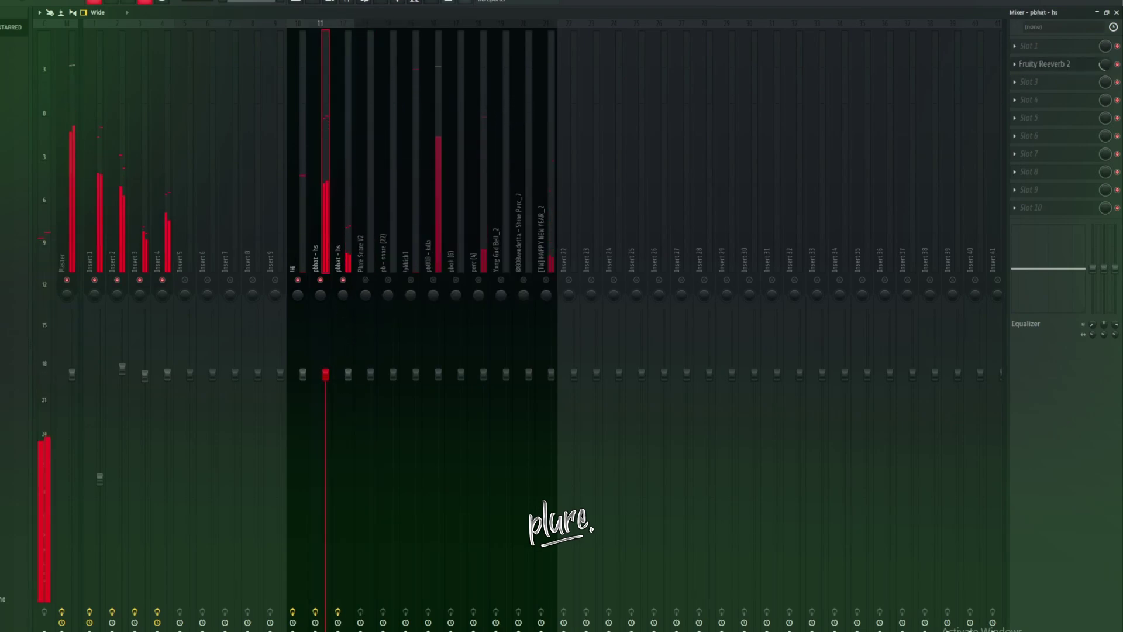
pyautogui.moveTo(347, 378); pyautogui.dragTo(348, 372)
pyautogui.click(369, 263)
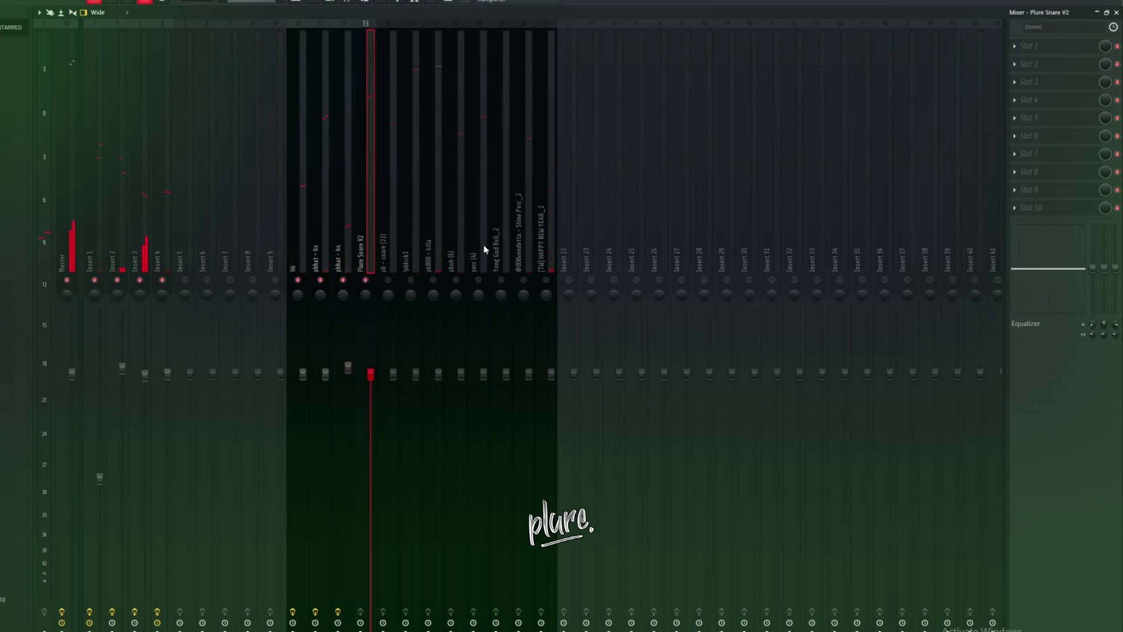
pyautogui.moveTo(370, 374); pyautogui.dragTo(371, 383)
# Lower the level of the pb - snare (22) insert well below the Plure Snare V2 insert
pyautogui.click(384, 251)
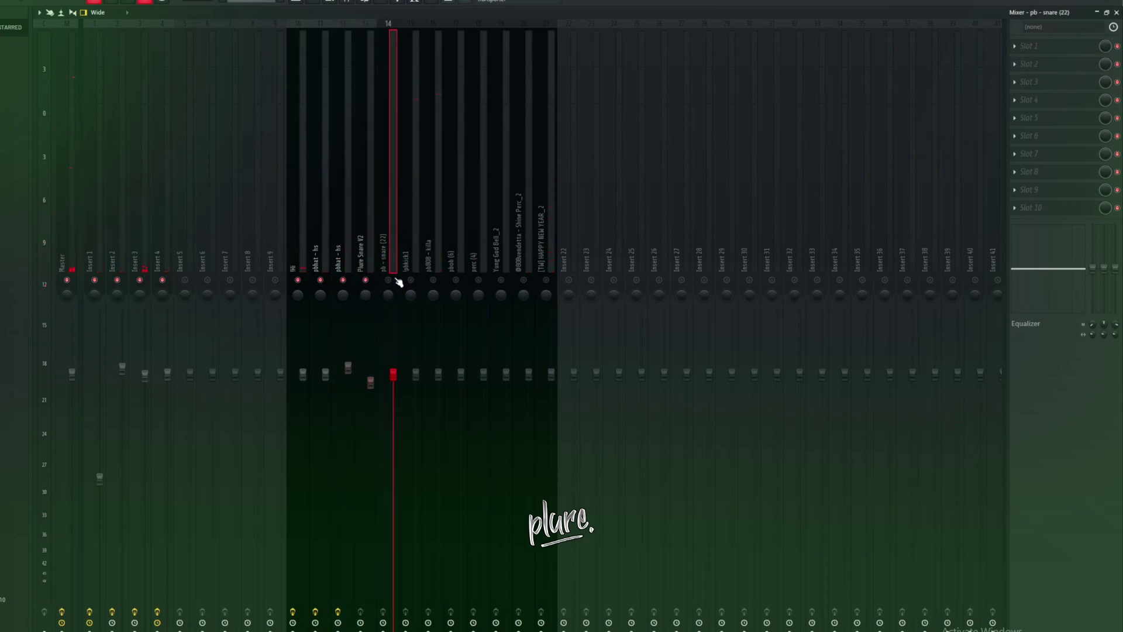
pyautogui.click(367, 246)
pyautogui.click(392, 234)
pyautogui.moveTo(394, 376); pyautogui.dragTo(393, 433)
# Boost the pbkick1 insert's EQ by 2.4 at 170 Hz and 0.9 at 90 Hz, and lower its level
pyautogui.click(408, 242)
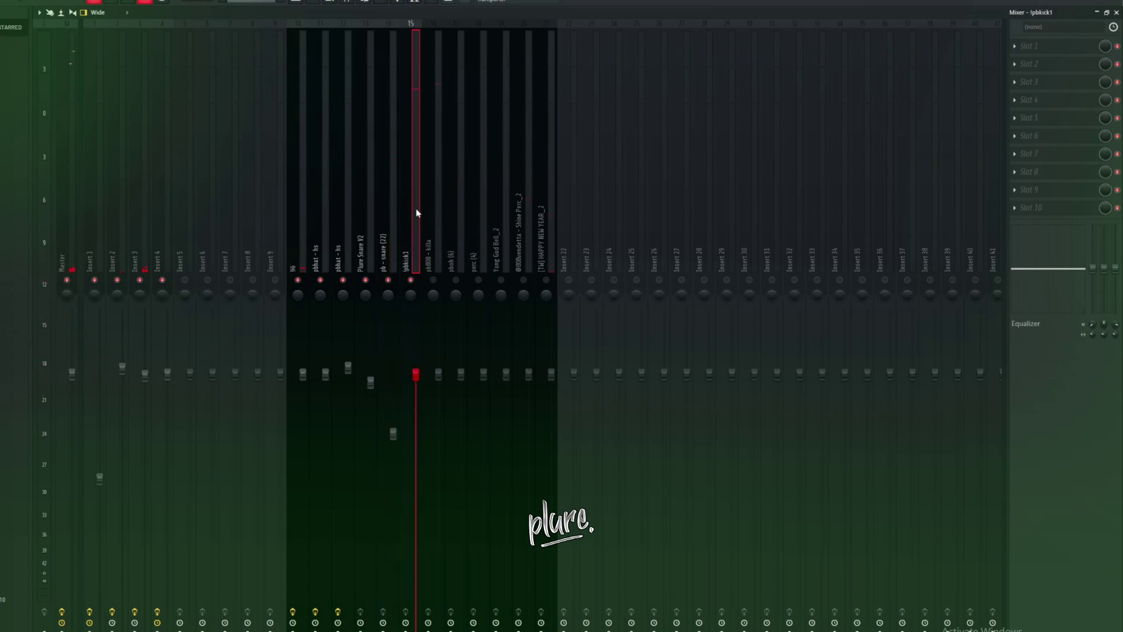
pyautogui.moveTo(1053, 269); pyautogui.dragTo(1034, 265)
pyautogui.moveTo(1094, 268); pyautogui.dragTo(1093, 265)
pyautogui.moveTo(411, 378); pyautogui.dragTo(415, 410)
# Unmute the pb808 - killa insert and play the mix with it selected
pyautogui.click(434, 281)
pyautogui.press('space')
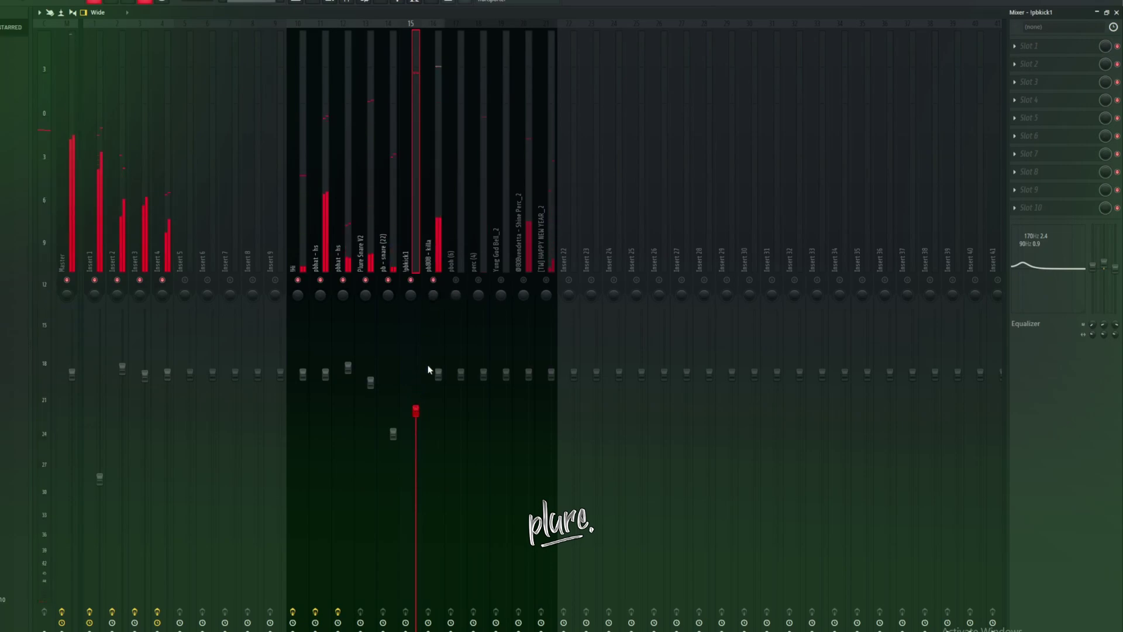
pyautogui.click(433, 258)
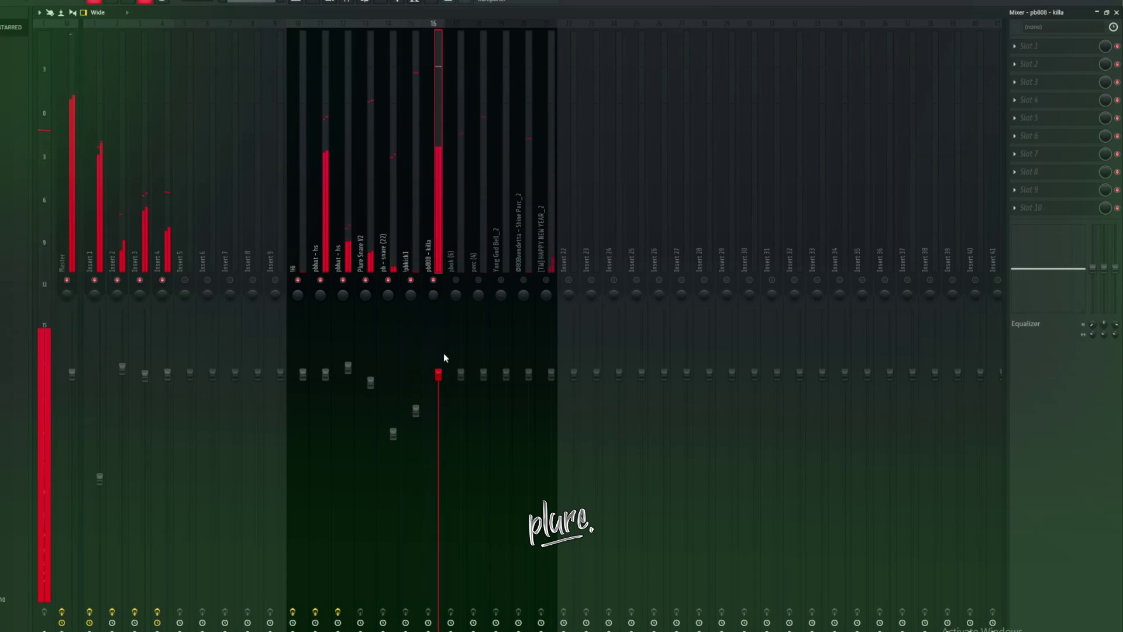
# Add Fruity Reeverb 2 to slot 2 of the Plure Snare V2 insert, adjust its Drum Room reverb and lower the slot's mix level
pyautogui.press('Left')
pyautogui.press('Left')
pyautogui.press('Left')
pyautogui.click(1058, 69)
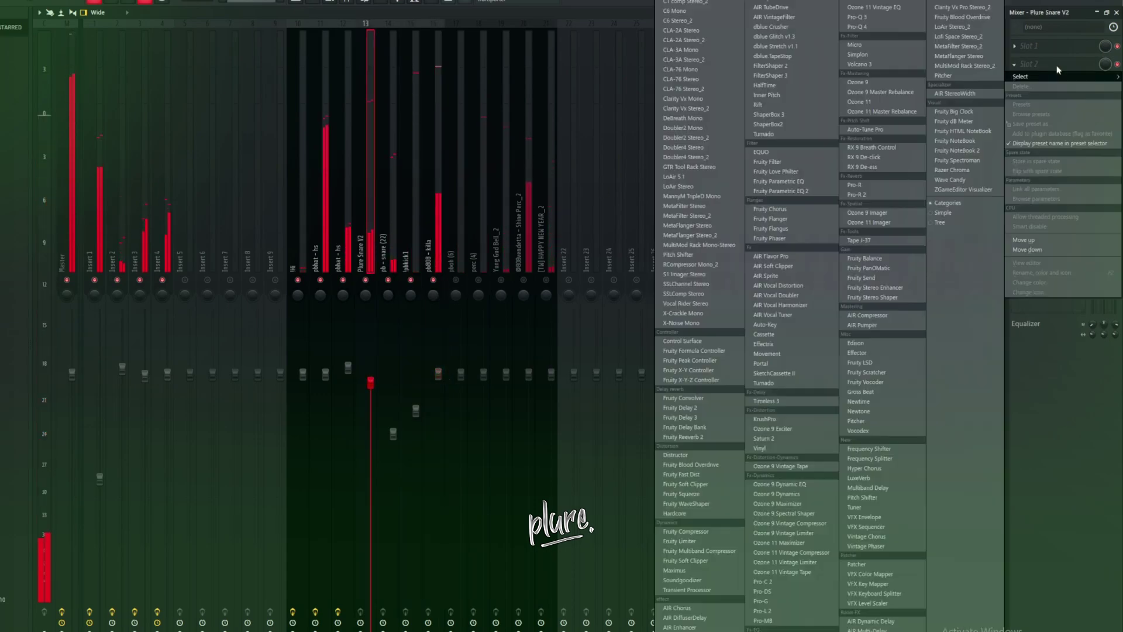
pyautogui.click(709, 421)
pyautogui.rightClick(351, 197)
pyautogui.click(366, 201)
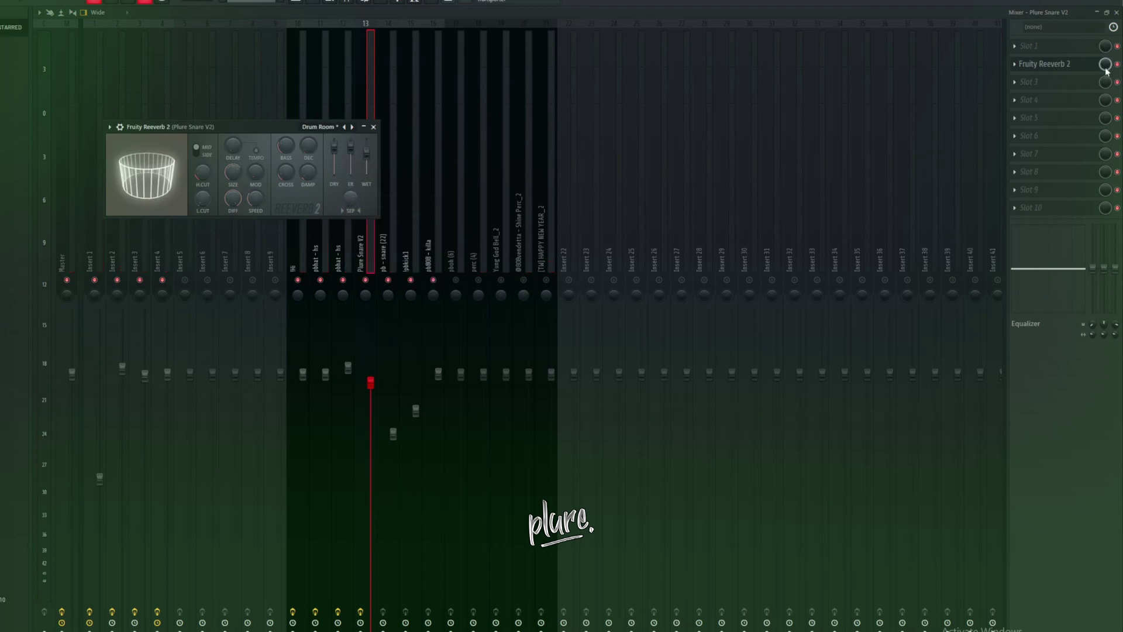
pyautogui.moveTo(1106, 71); pyautogui.dragTo(1106, 82)
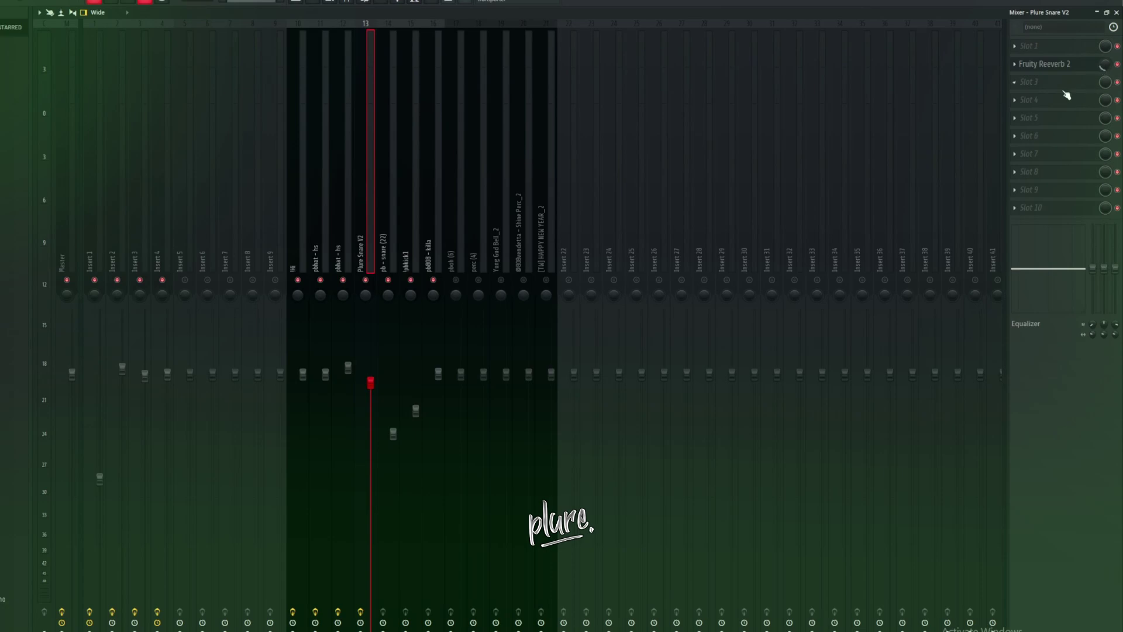
# Play the mix and check the pbkick1 and pb808 - killa inserts
pyautogui.press('space')
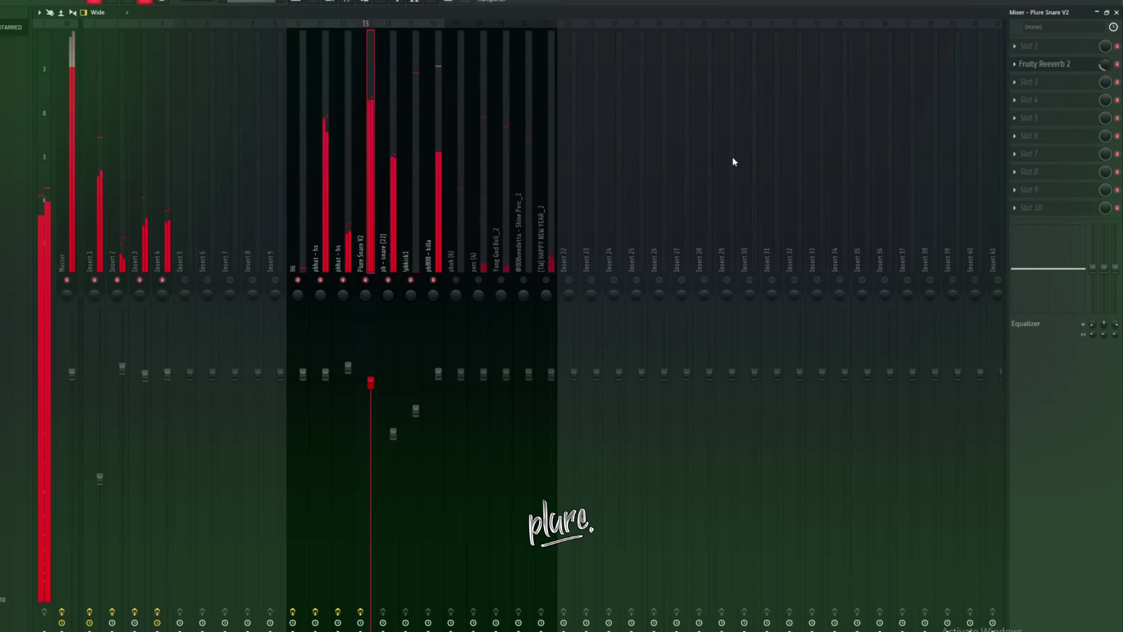
pyautogui.click(412, 256)
pyautogui.click(436, 258)
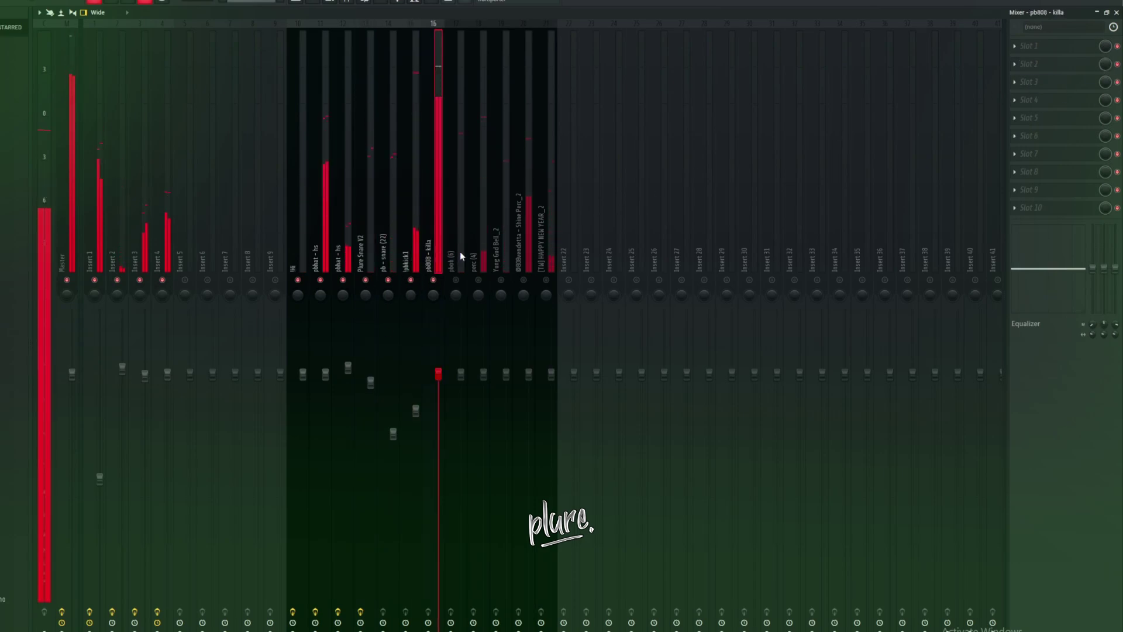
# Add Fruity Parametric EQ 2 to slot 2 of the pboh (6) insert, cutting its lows and reducing its highs
pyautogui.click(460, 252)
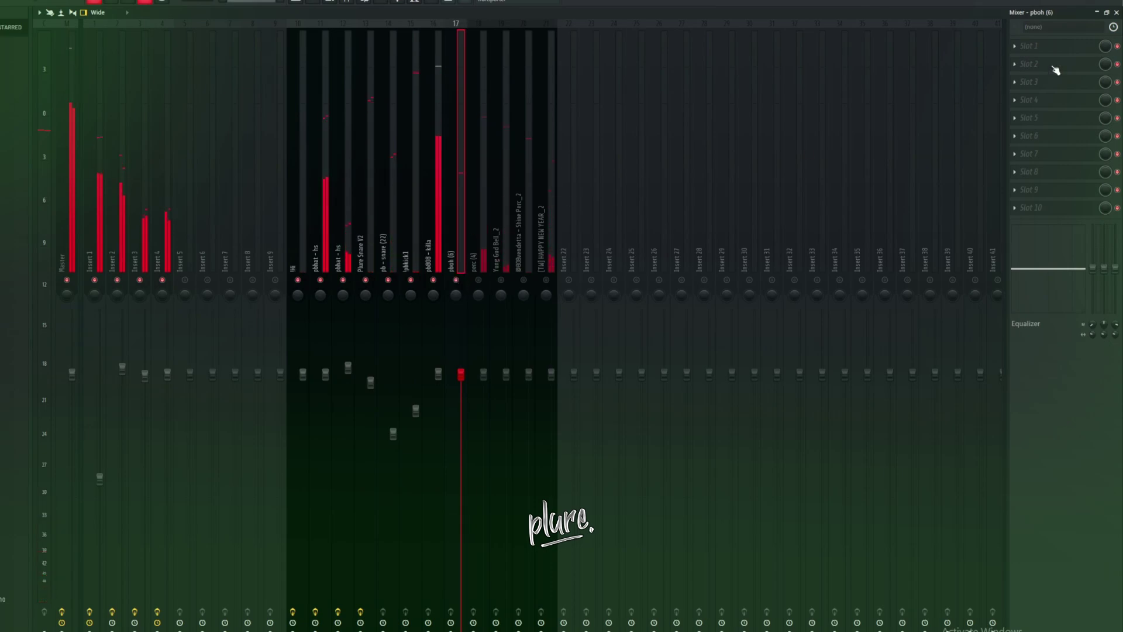
pyautogui.click(1028, 64)
pyautogui.click(754, 189)
pyautogui.moveTo(145, 221); pyautogui.dragTo(286, 275)
pyautogui.moveTo(320, 226); pyautogui.dragTo(368, 236)
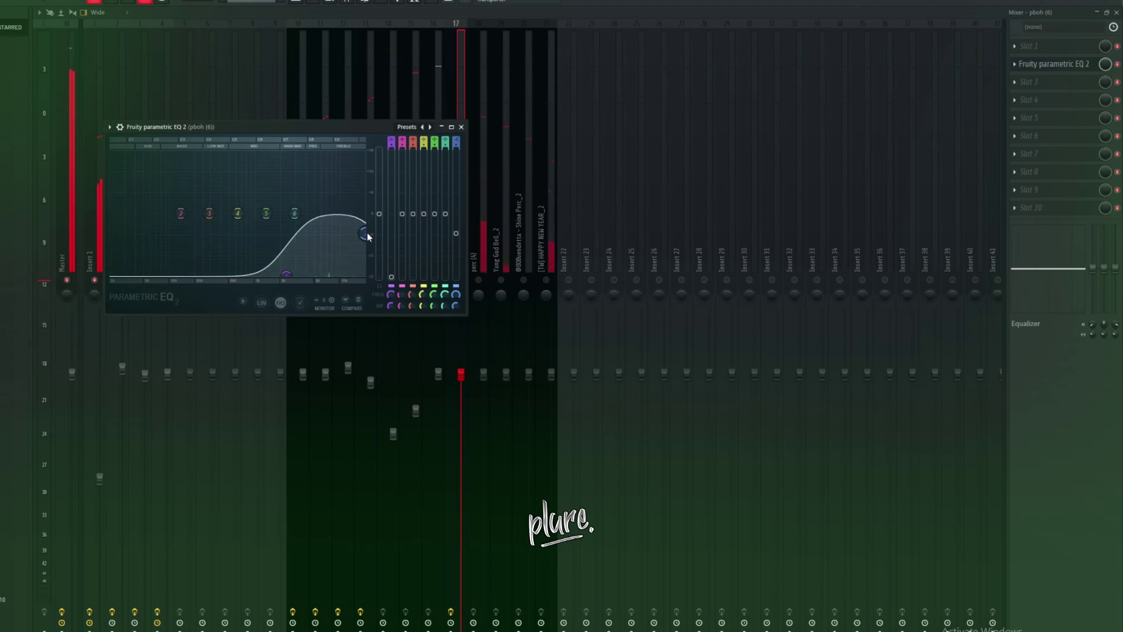
pyautogui.click(462, 127)
# Add Fruity Reeverb 2 at a reduced mix to slot 3 of the pboh (6) insert and slightly lower the insert's level
pyautogui.click(1028, 84)
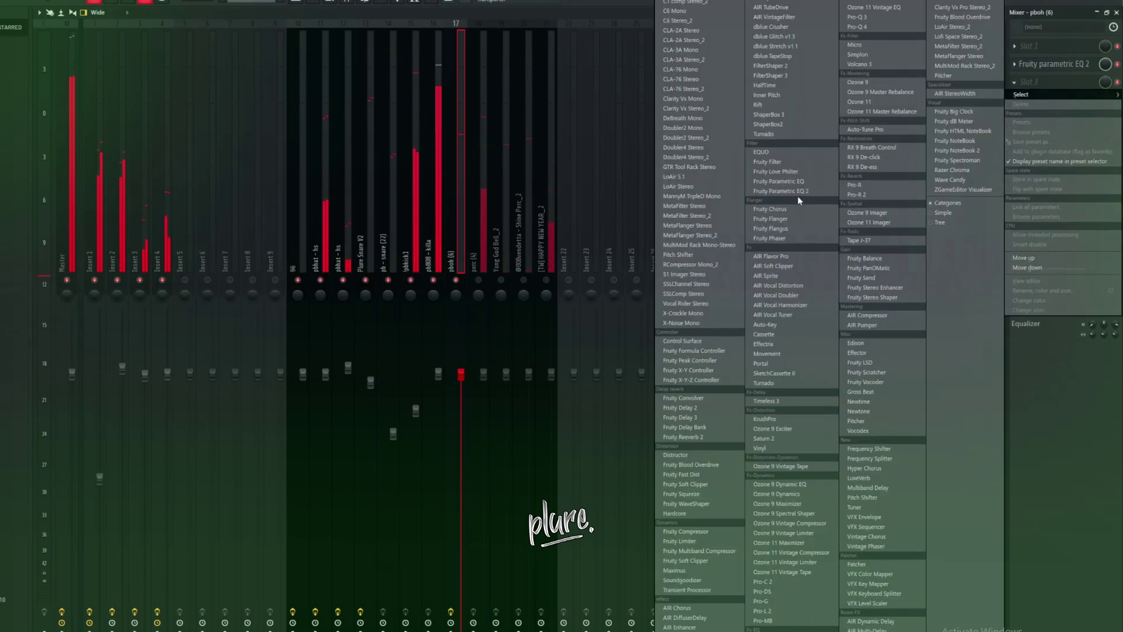
pyautogui.click(683, 437)
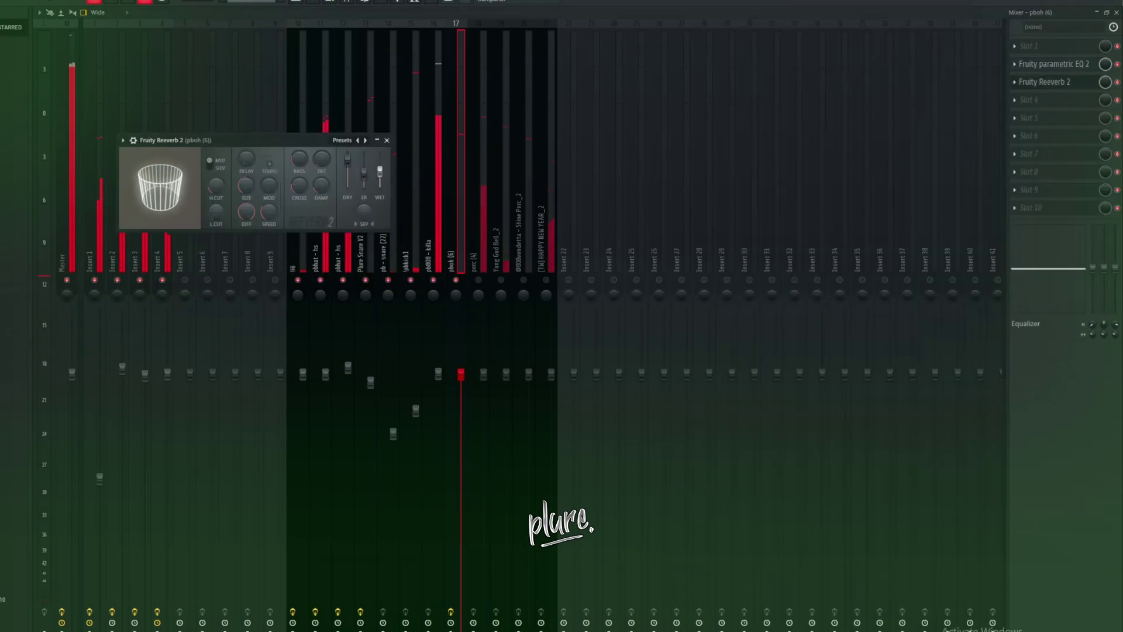
pyautogui.click(387, 140)
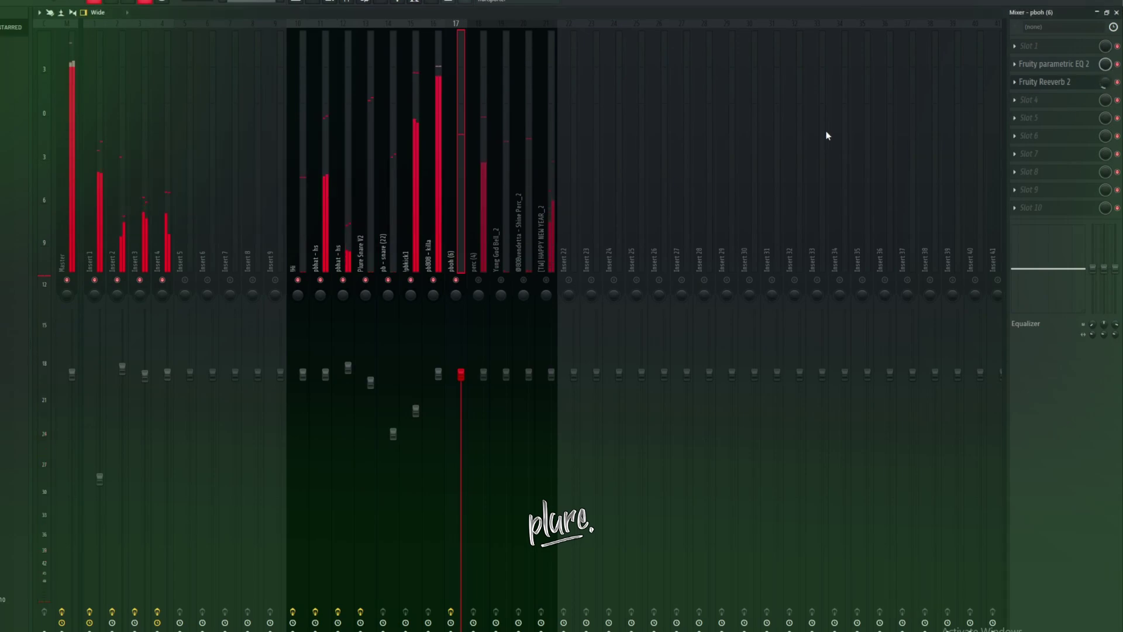
pyautogui.moveTo(461, 373); pyautogui.dragTo(460, 386)
# Filter the lows and reduce the highs of the perc (4) insert with Fruity Parametric EQ 2 in slot 2, and lower its level
pyautogui.click(477, 246)
pyautogui.click(1017, 65)
pyautogui.click(802, 196)
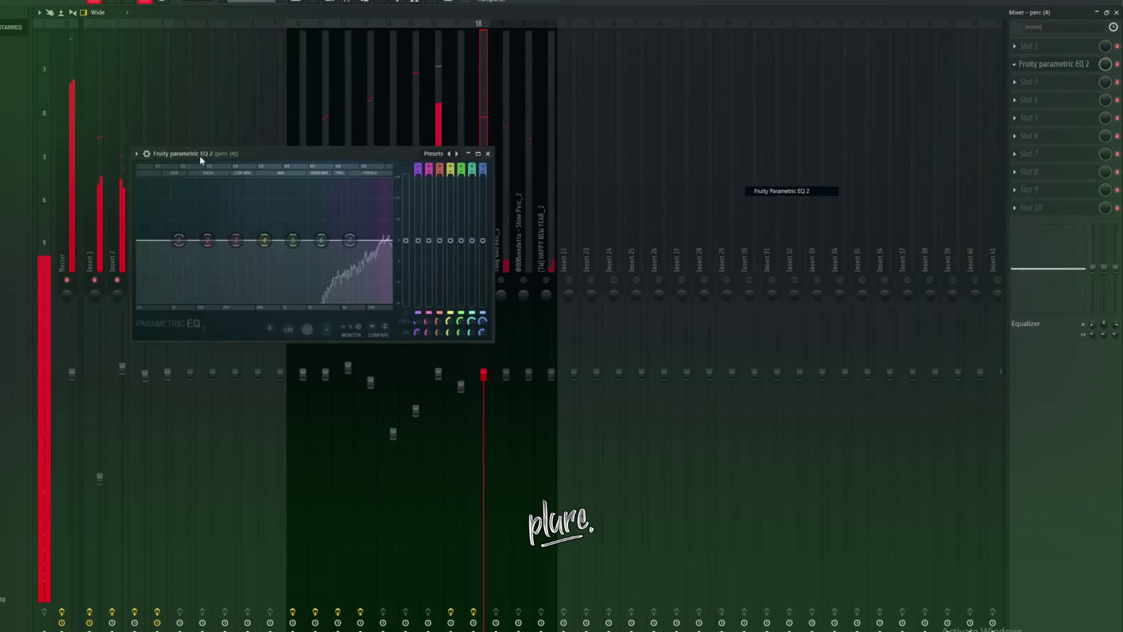
pyautogui.moveTo(179, 240); pyautogui.dragTo(338, 301)
pyautogui.moveTo(349, 239); pyautogui.dragTo(391, 266)
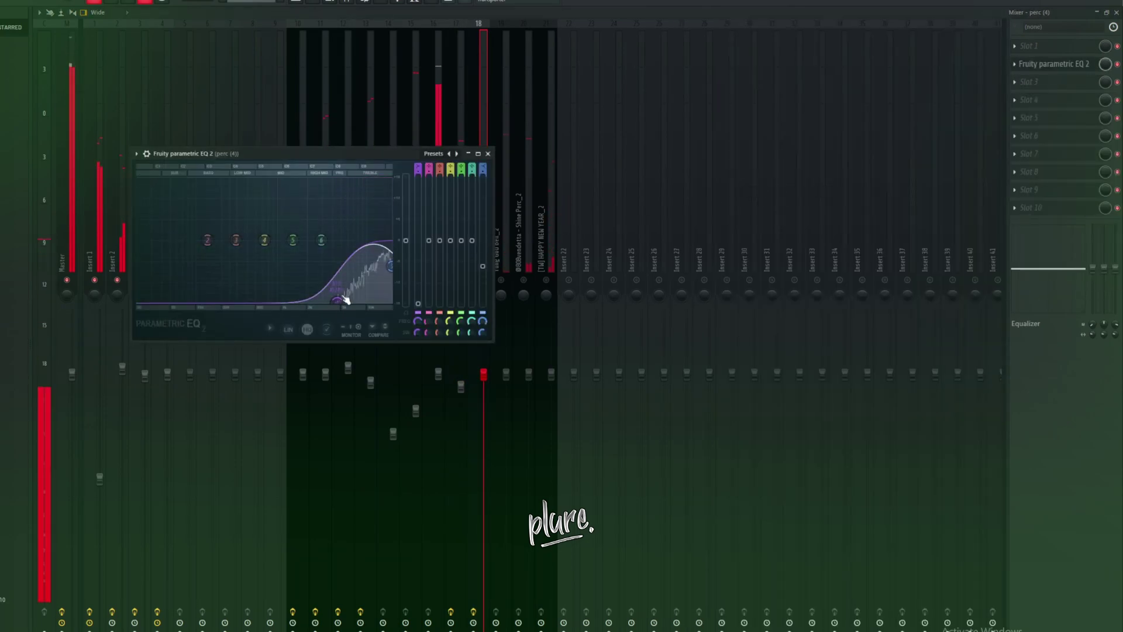
pyautogui.click(488, 153)
pyautogui.moveTo(483, 374); pyautogui.dragTo(483, 393)
# Add Fruity Parametric EQ 2 to slot 2 of the Yung Gud Bell_2 insert and cut its low frequencies
pyautogui.click(507, 252)
pyautogui.click(1036, 65)
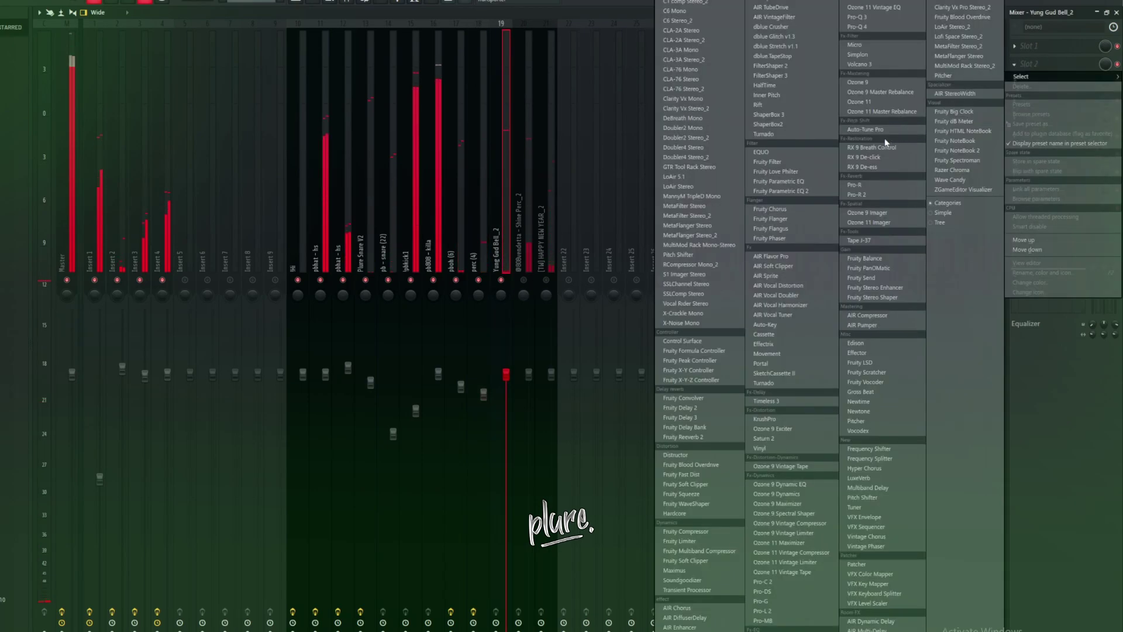
pyautogui.click(796, 191)
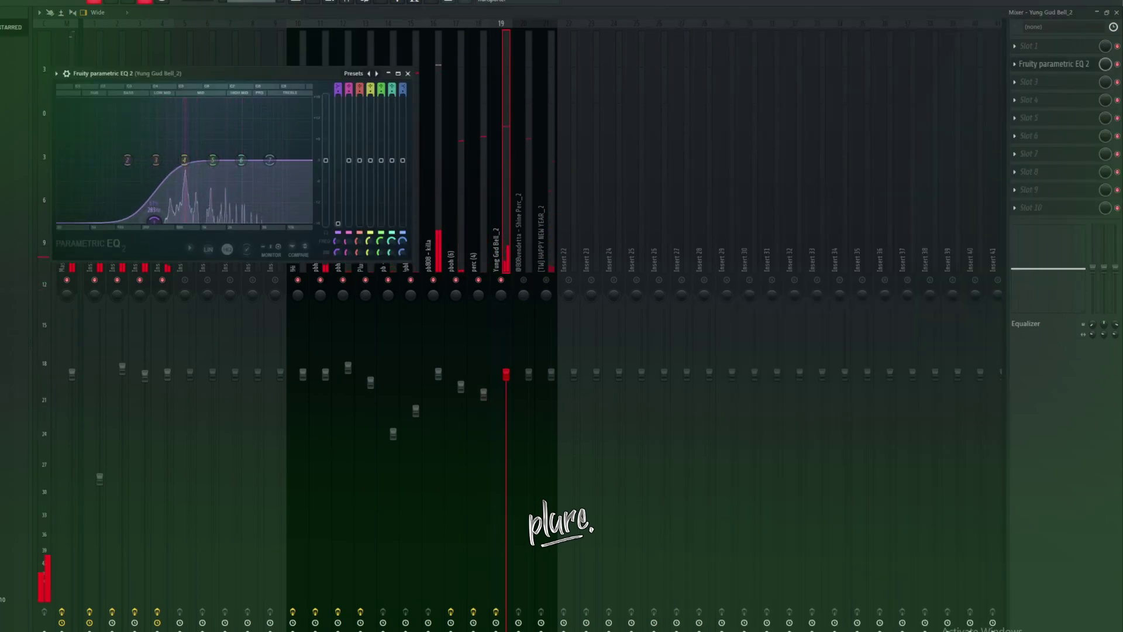
# Raise the levels of the pboh (6), perc (4) and Yung Gud Bell_2 inserts slightly together during playback
pyautogui.keyDown('shift'); pyautogui.click(461, 226); pyautogui.keyUp('shift')
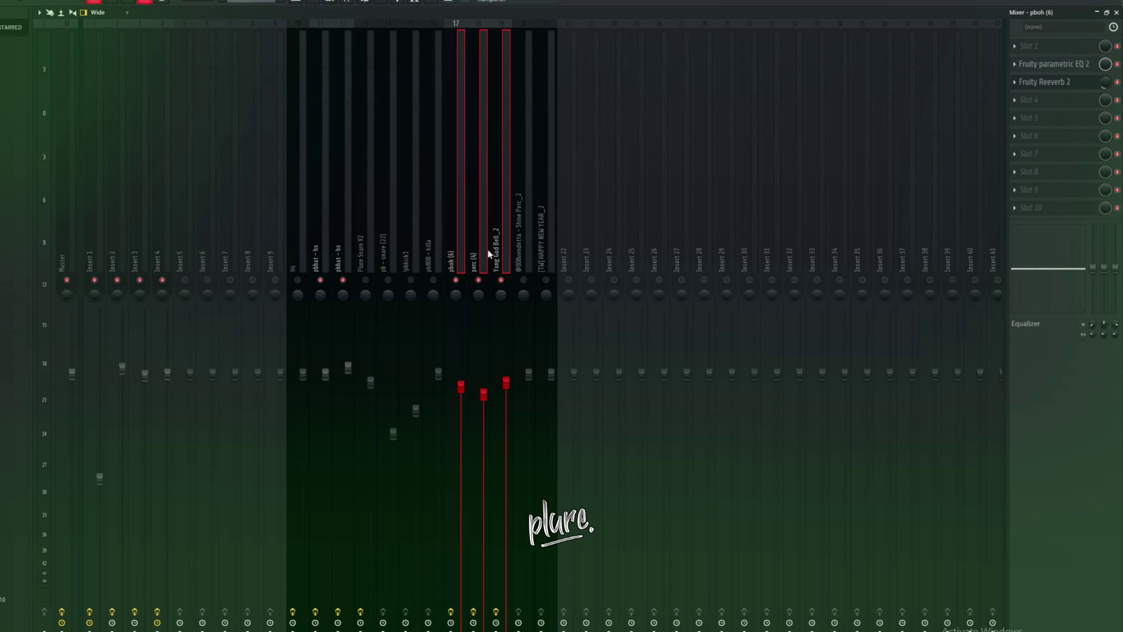
pyautogui.press('space')
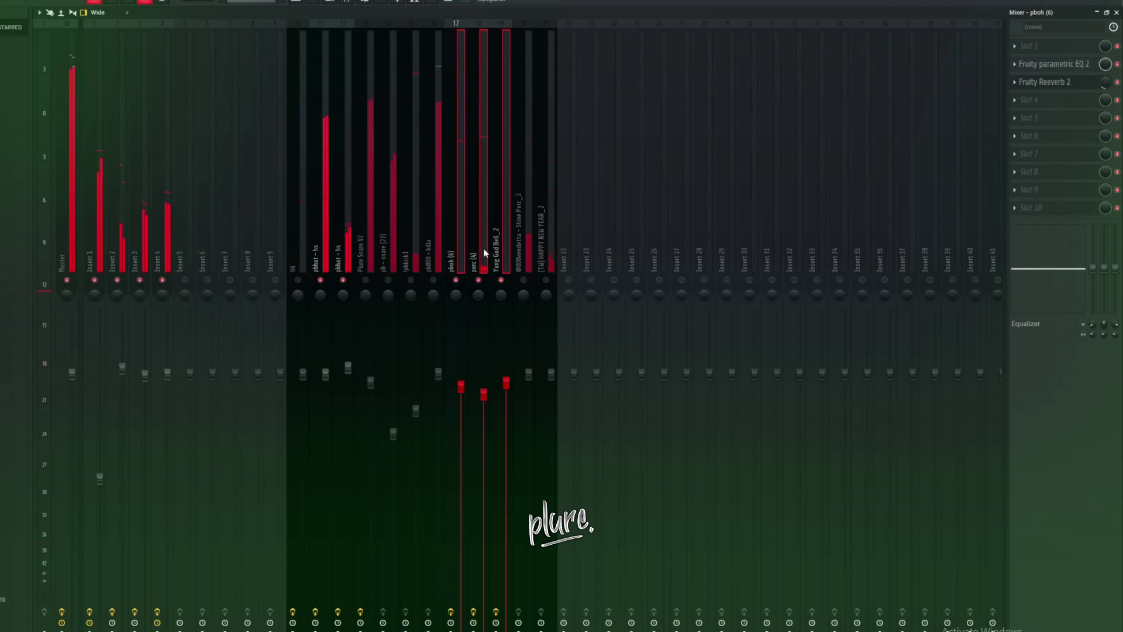
pyautogui.click(507, 381)
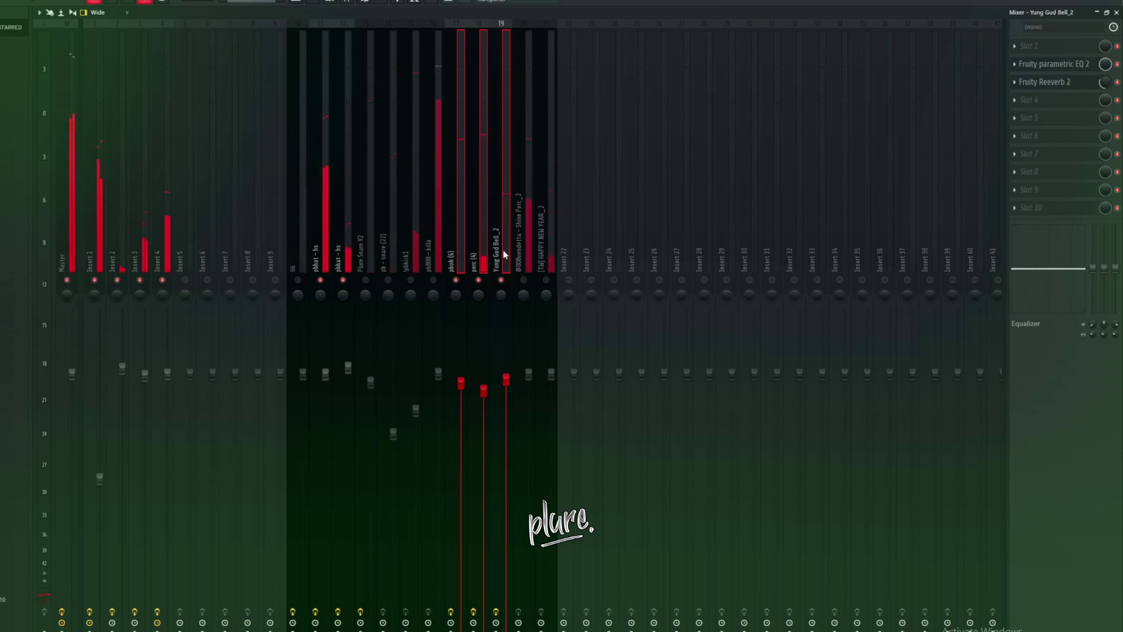
# Unmute all inserts from the Yung Gud Bell_2 insert and solo the [TW] HAPPY NEW YEAR_2 insert
pyautogui.click(496, 226)
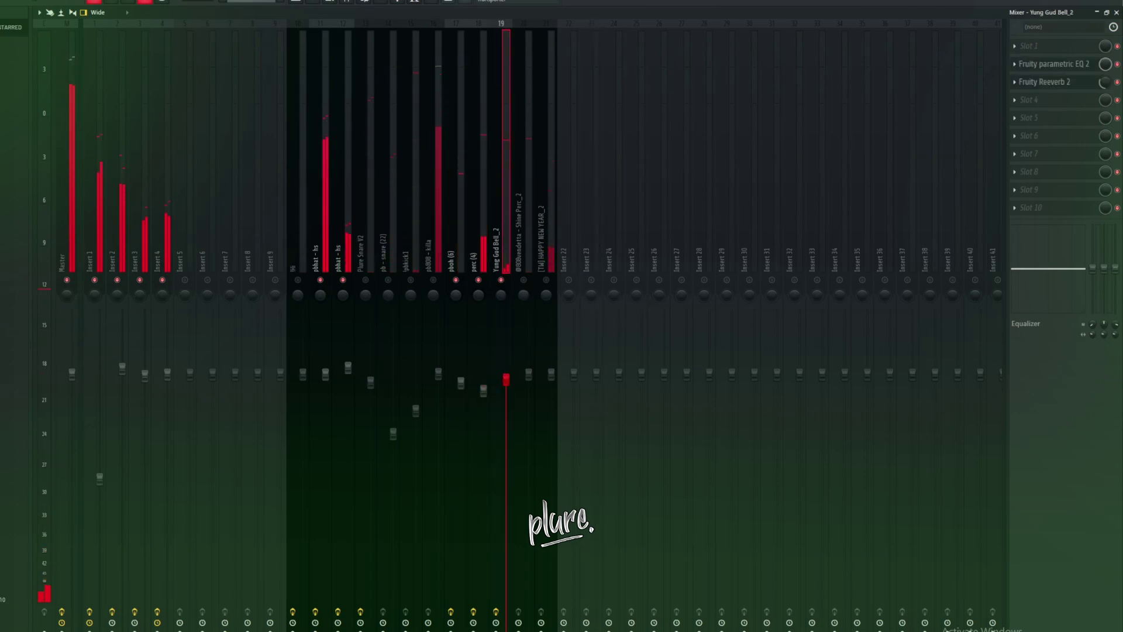
pyautogui.rightClick(500, 280)
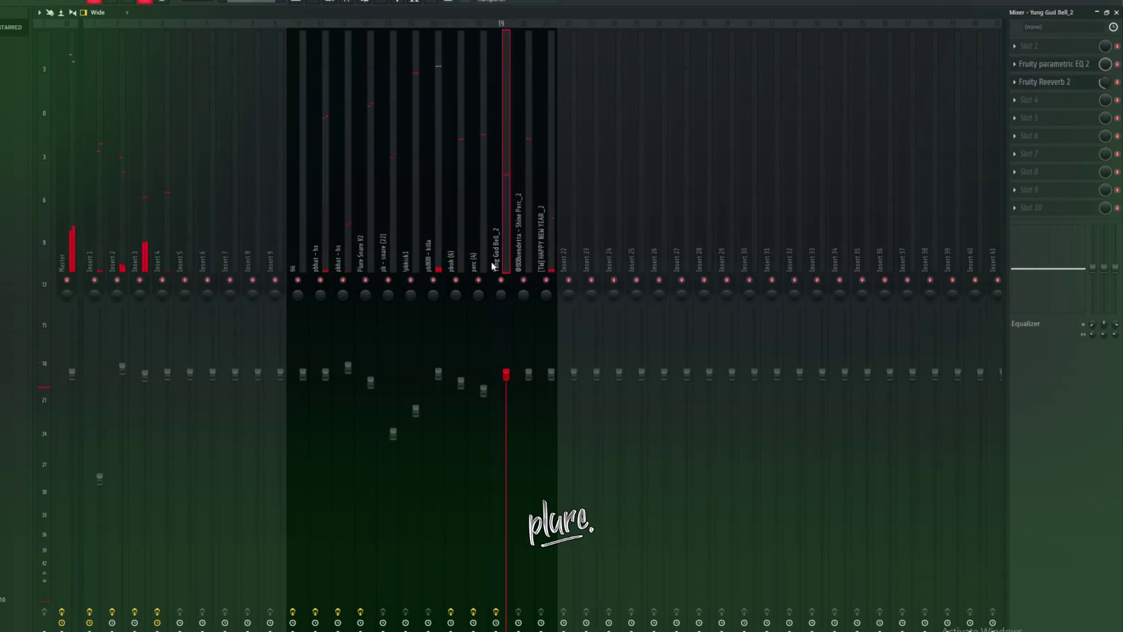
pyautogui.click(541, 251)
pyautogui.rightClick(545, 280)
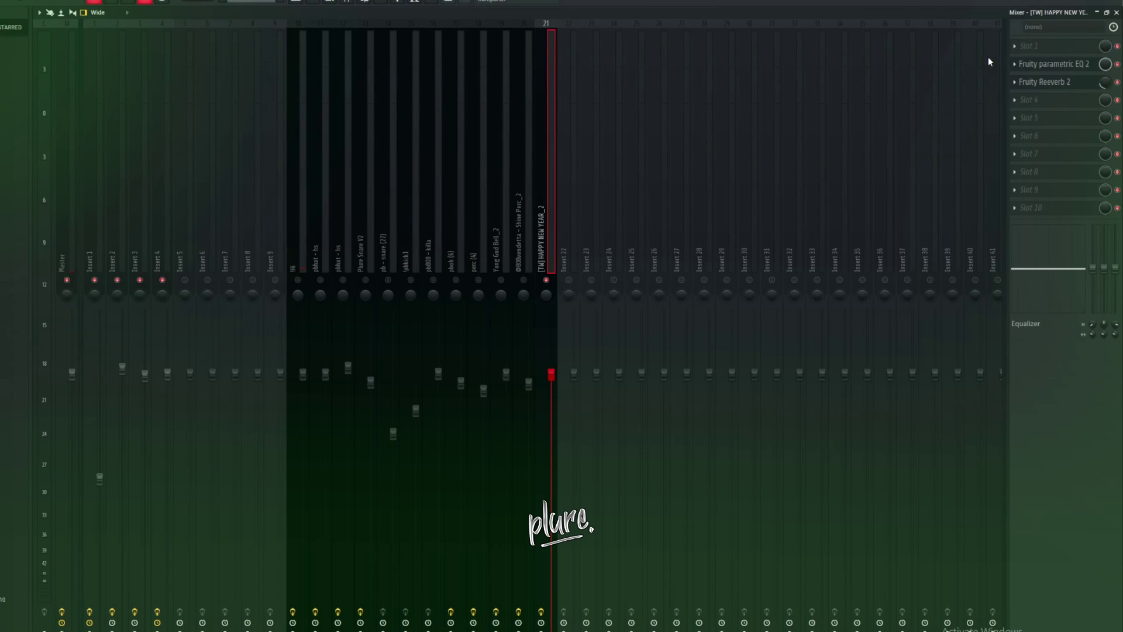
# Add ShaperBox2 to slot 4 of the [TW] HAPPY NEW YEAR_2 insert with a Pan shaper using the Sine wave
pyautogui.click(1050, 102)
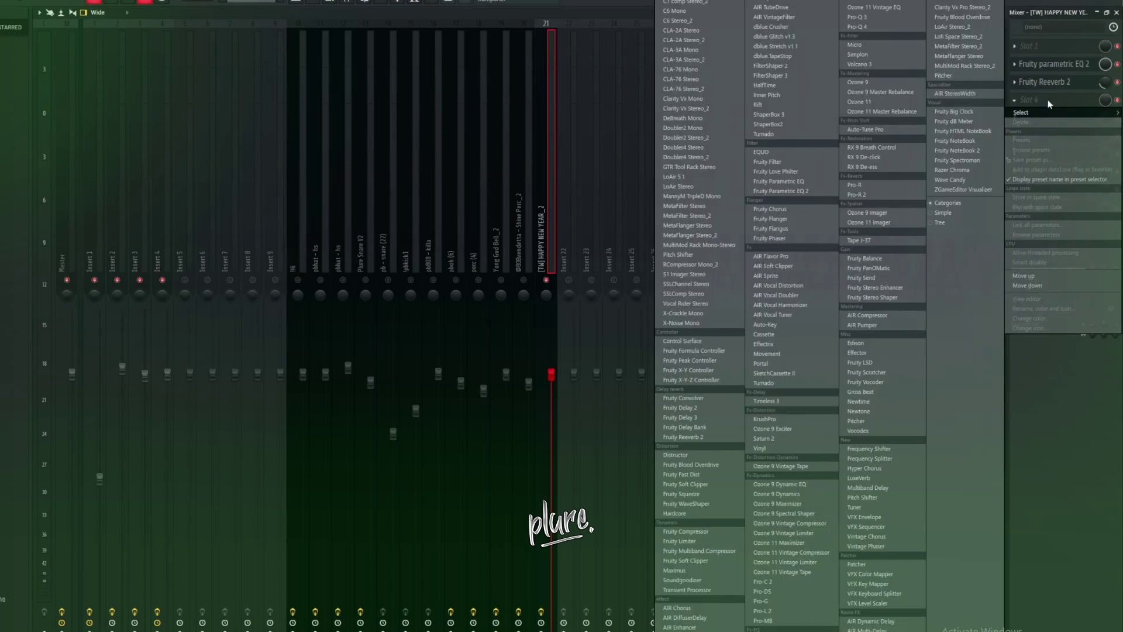
pyautogui.click(802, 124)
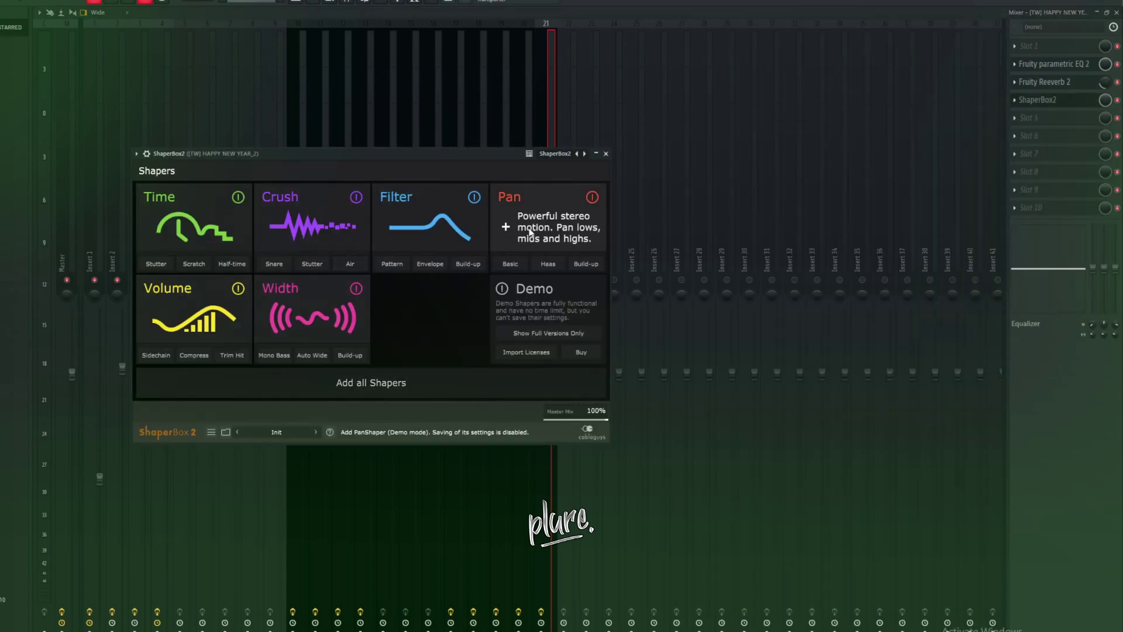
pyautogui.click(548, 225)
pyautogui.click(174, 391)
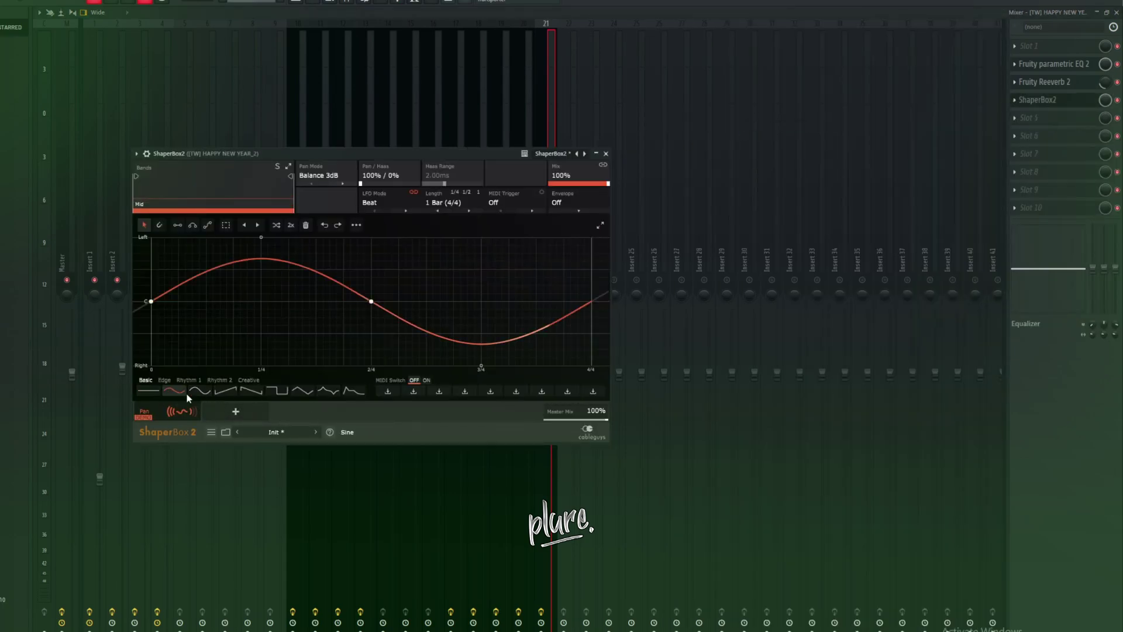
# Add the Width shaper to ShaperBox2 and apply a preset wave shape to it
pyautogui.click(235, 411)
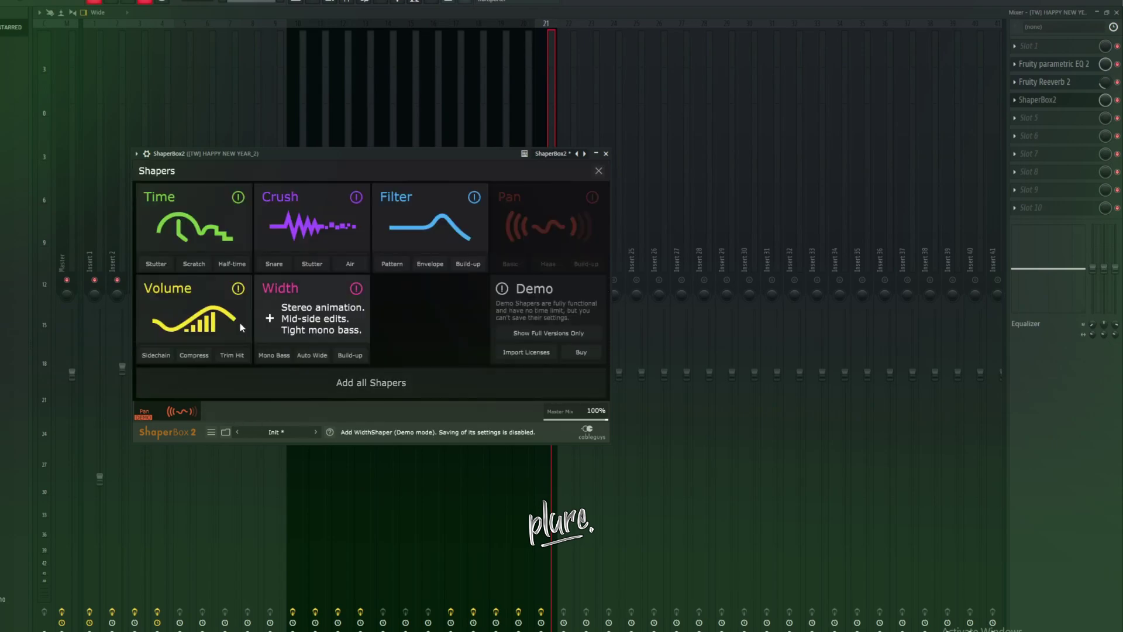
pyautogui.click(303, 319)
pyautogui.click(197, 381)
pyautogui.click(194, 388)
pyautogui.click(606, 153)
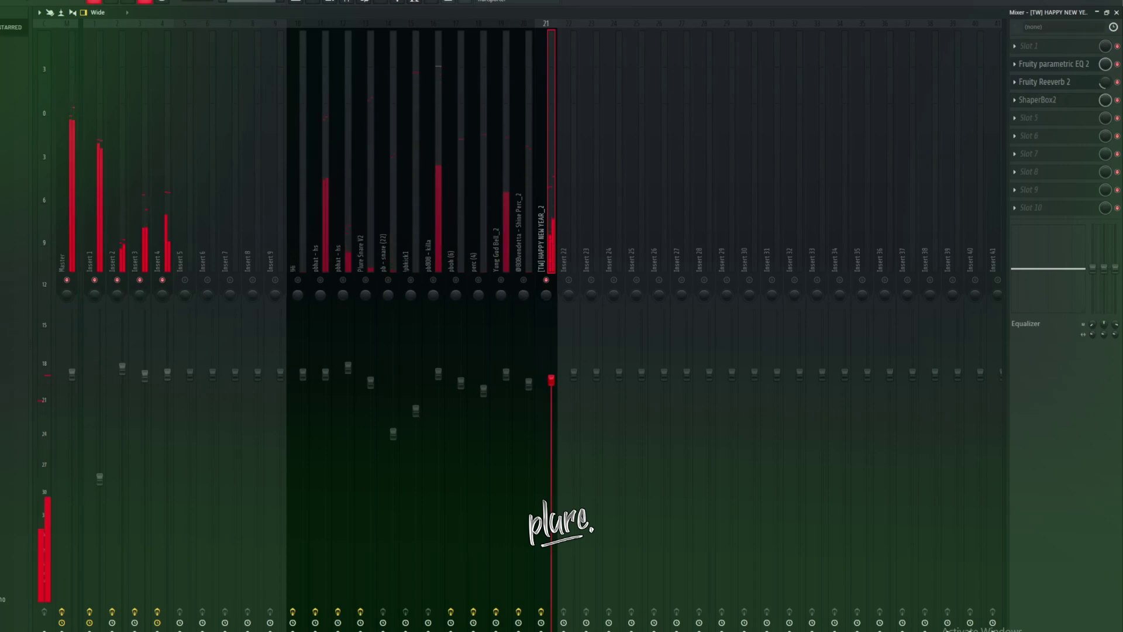
# Lower the level of the [TW] HAPPY NEW YEAR_2 insert and play the full mix with all inserts unmuted
pyautogui.moveTo(551, 379); pyautogui.dragTo(551, 387)
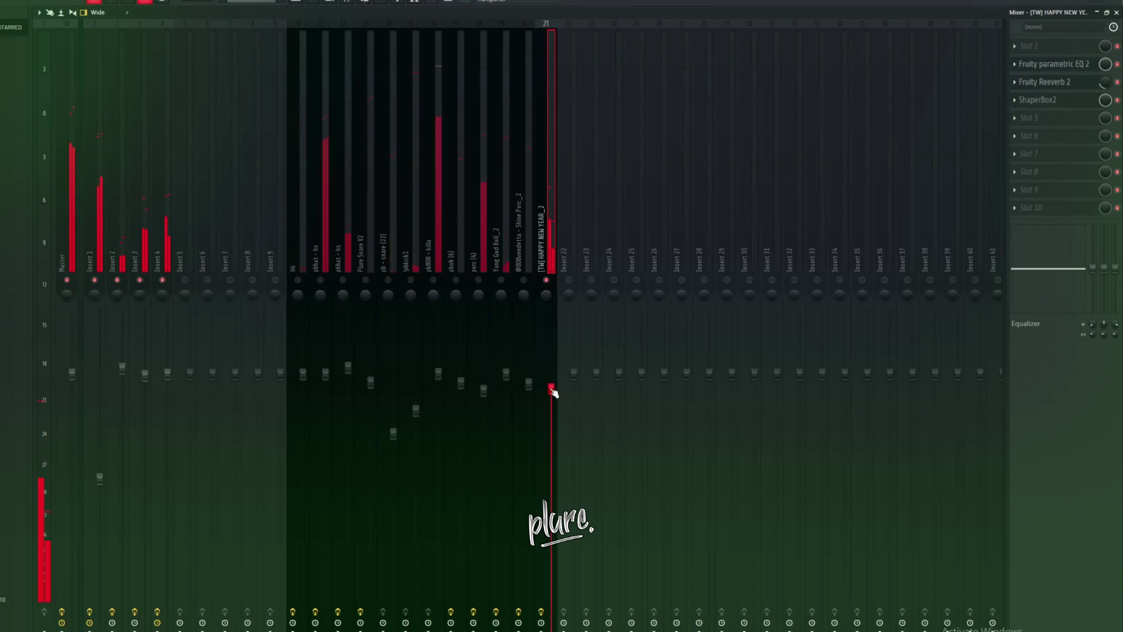
pyautogui.click(547, 282)
pyautogui.press('space')
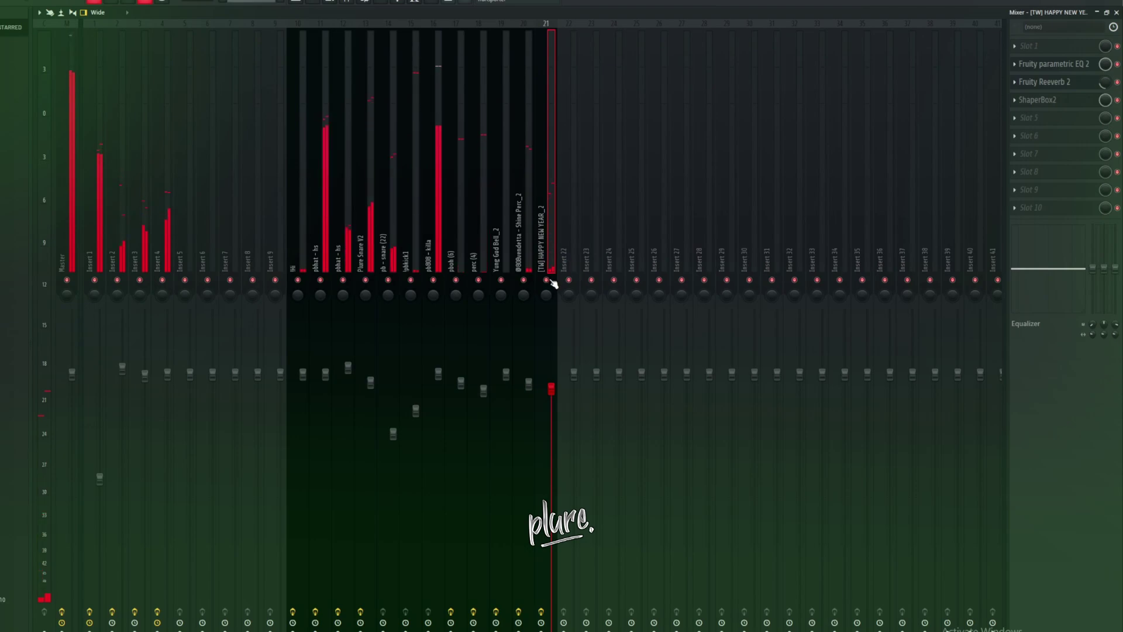
pyautogui.click(372, 240)
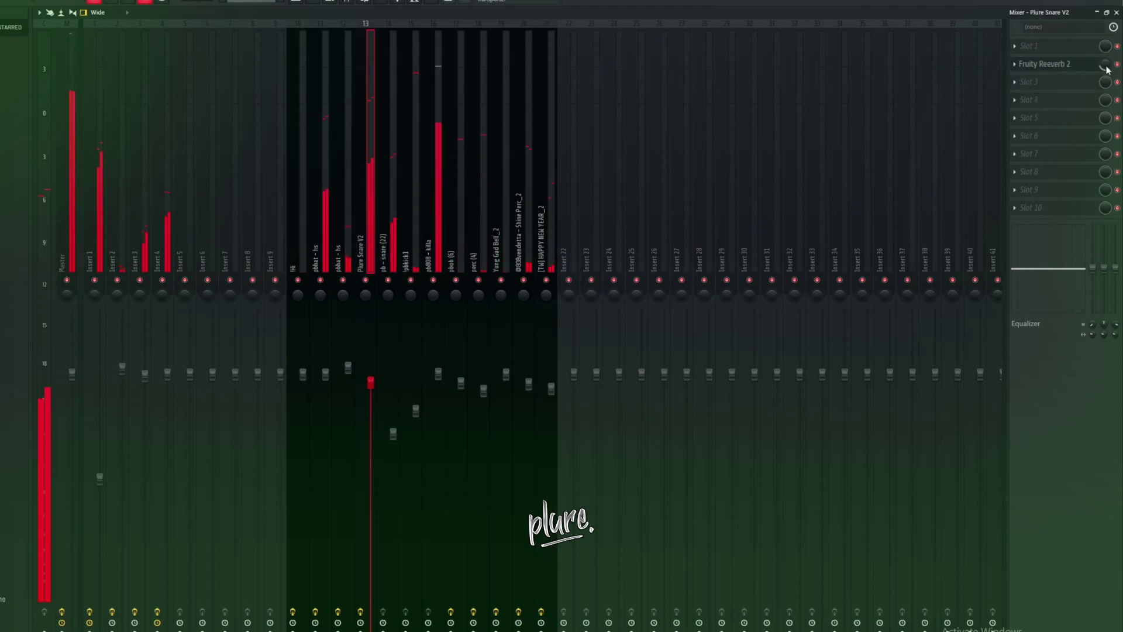
# Return to a playlist cleared of plugin windows and split Pattern 1 by channel
pyautogui.press('F9')
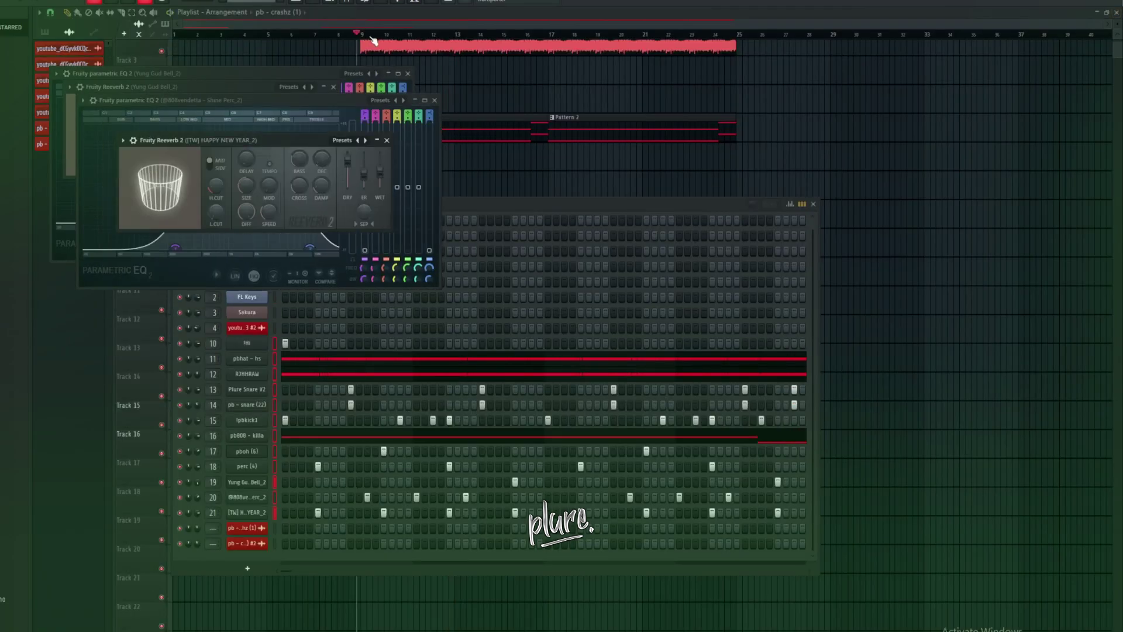
pyautogui.press('F12')
pyautogui.press('space')
pyautogui.scroll(2, 313, 150)
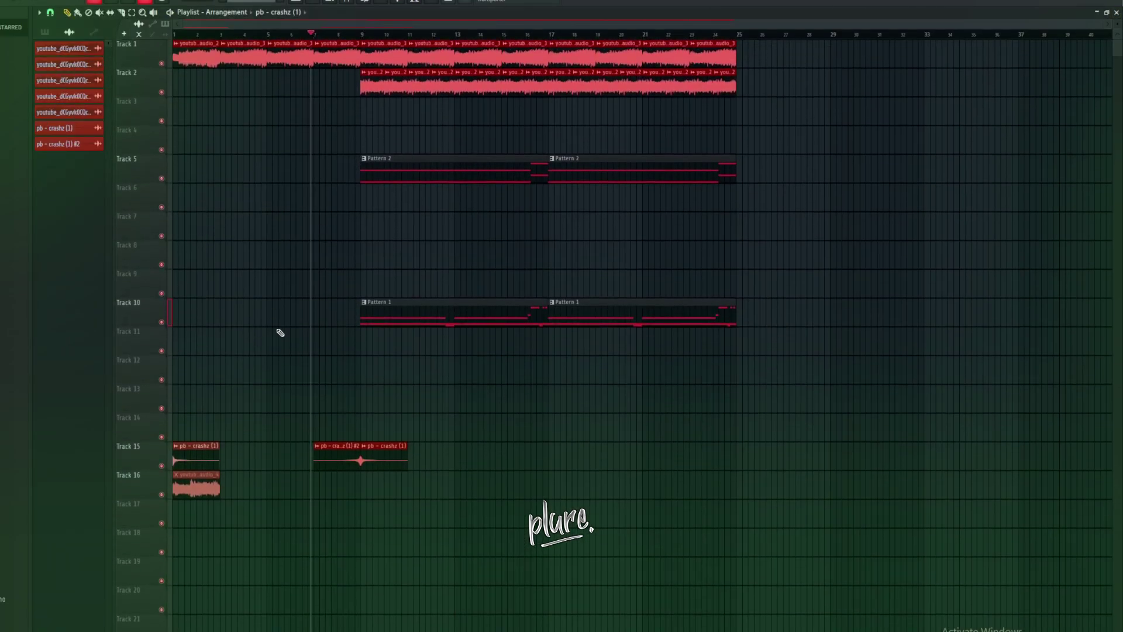
pyautogui.click(251, 1)
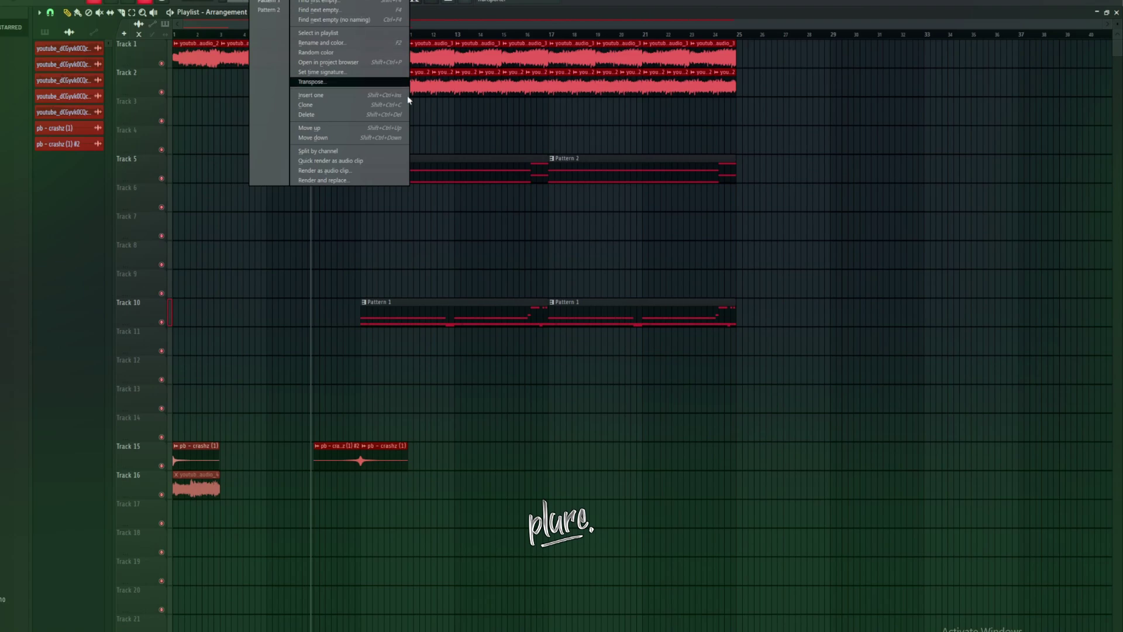
pyautogui.click(314, 152)
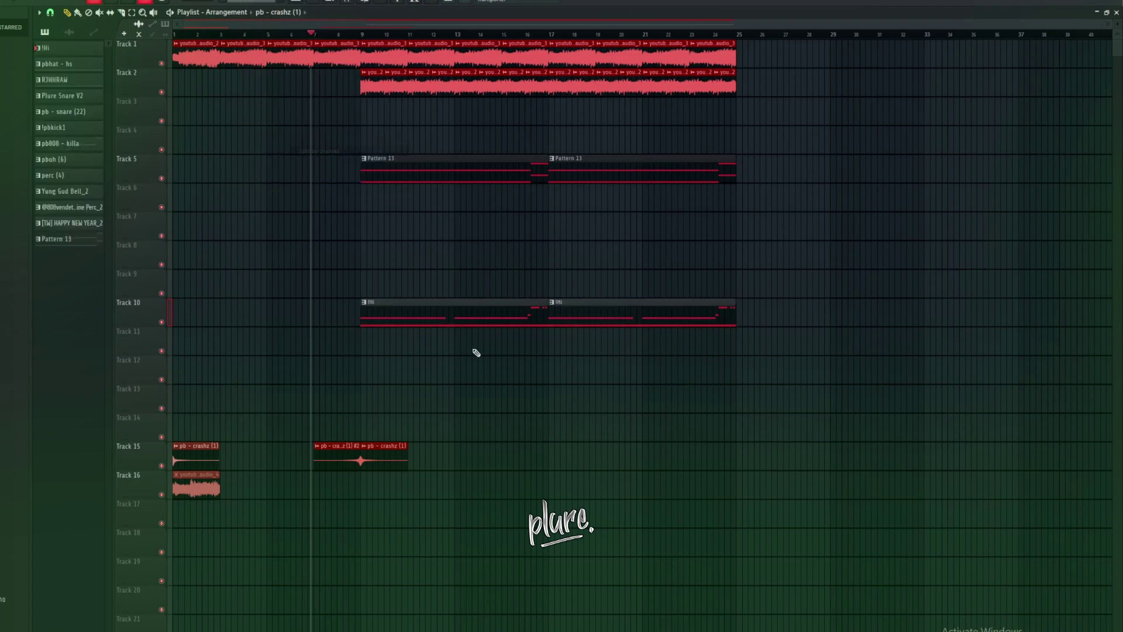
# Play the arrangement from the start and move the short effect clip from bar 9 on Track 14 to bar 5 on Track 13
pyautogui.scroll(-1, 348, 279)
pyautogui.scroll(1, 348, 279)
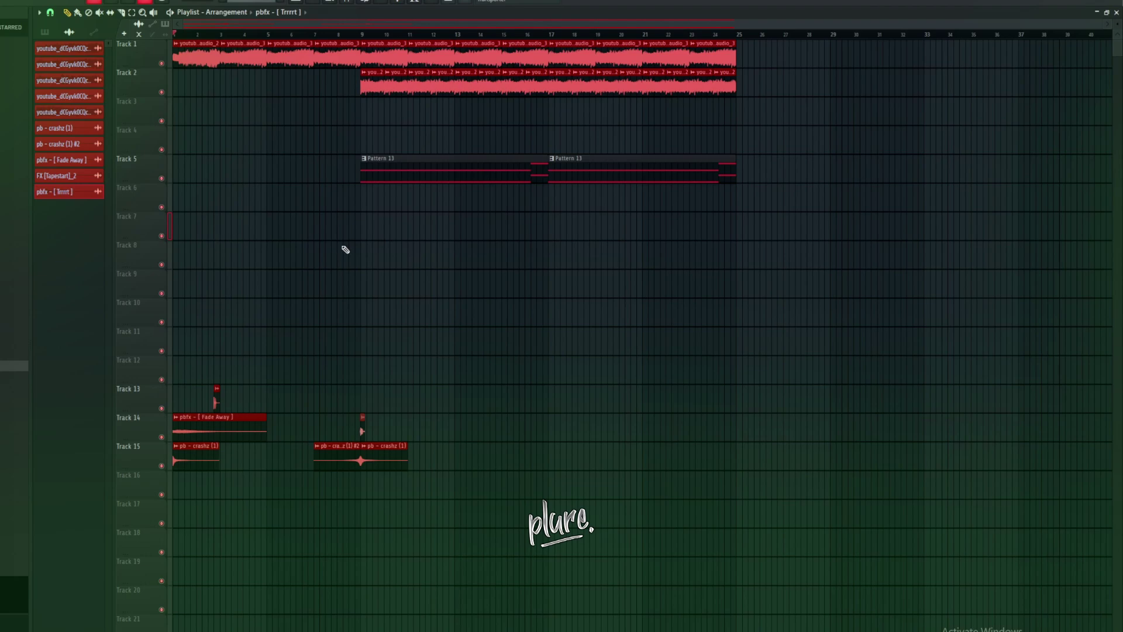
pyautogui.press('space')
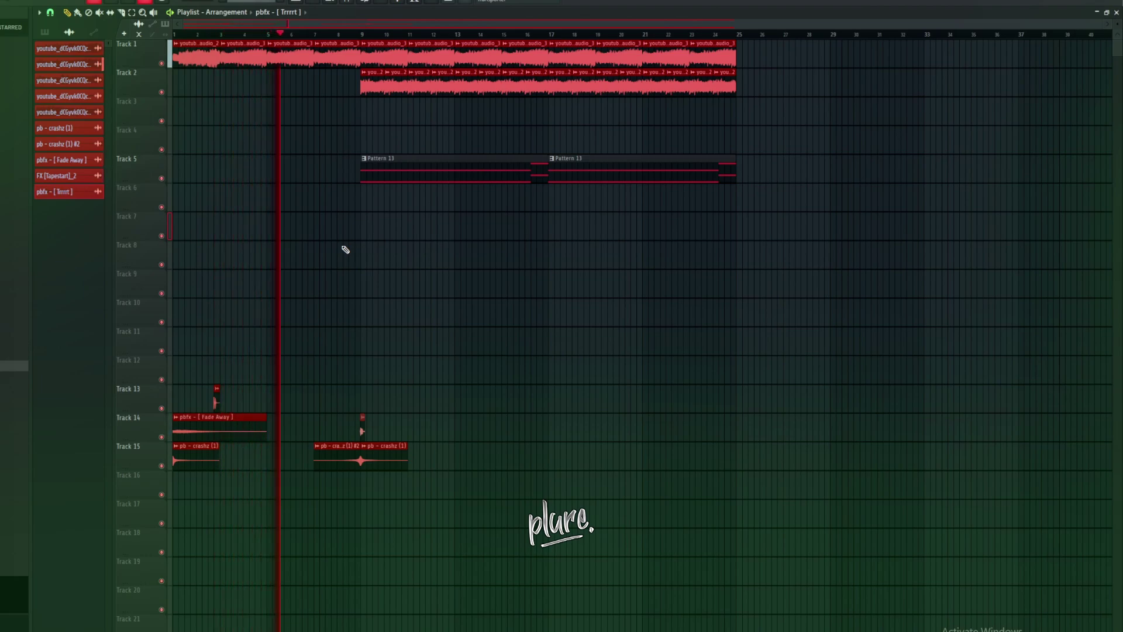
pyautogui.press('space')
pyautogui.scroll(10, 263, 133)
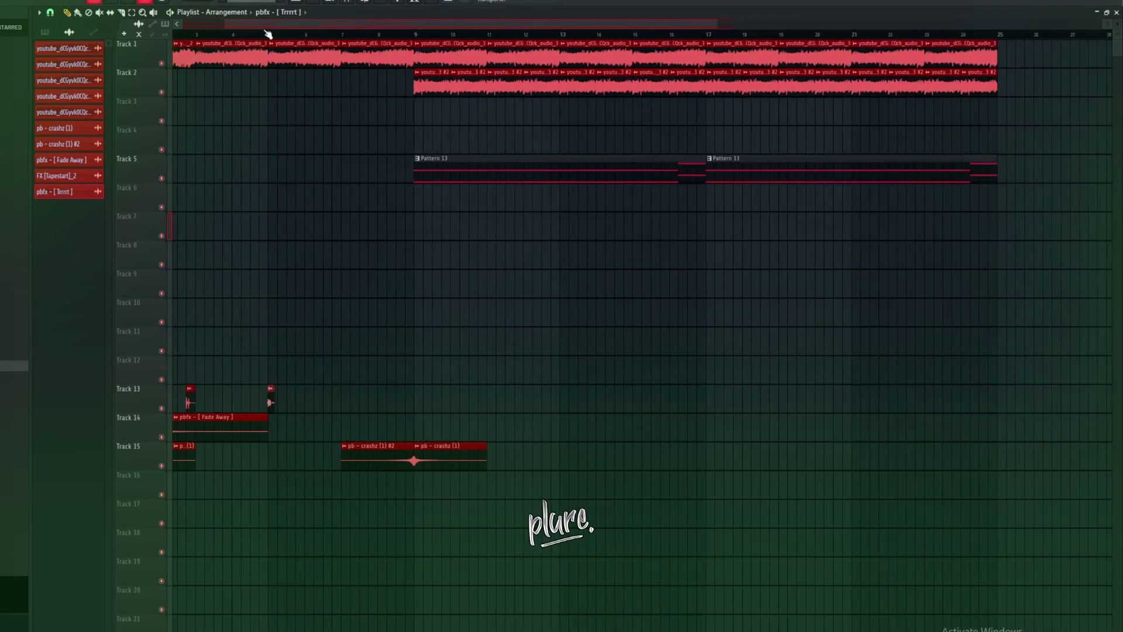
pyautogui.scroll(-10, 366, 111)
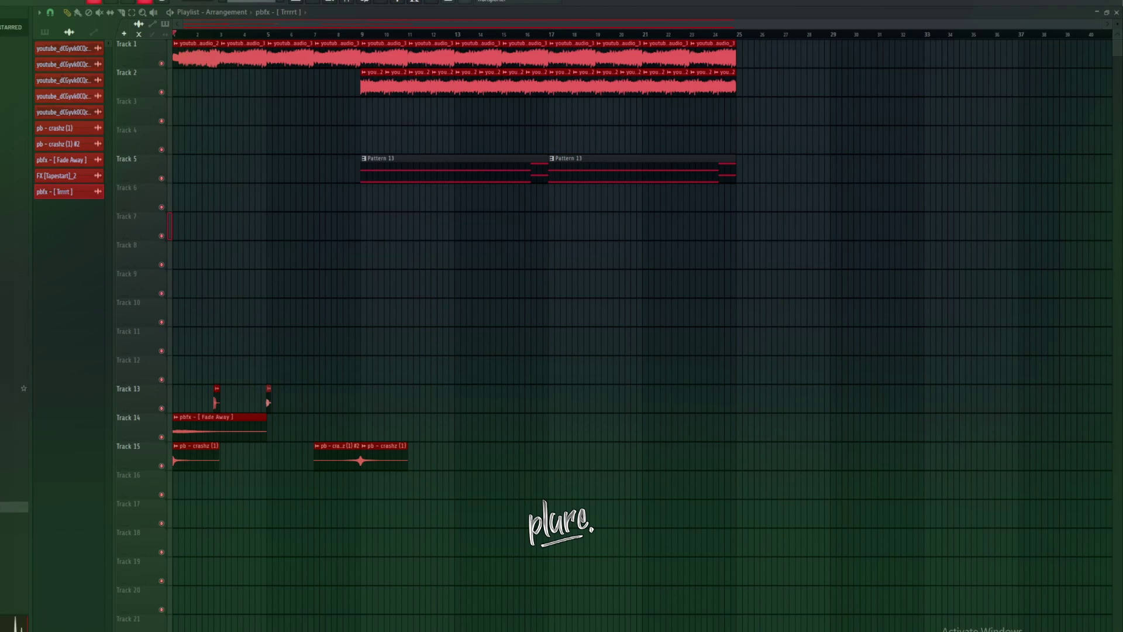
# Place the pb_loop (271) sample at the start of Track 4 and set its time-stretching mode to Stretch Pro
pyautogui.click(348, 34)
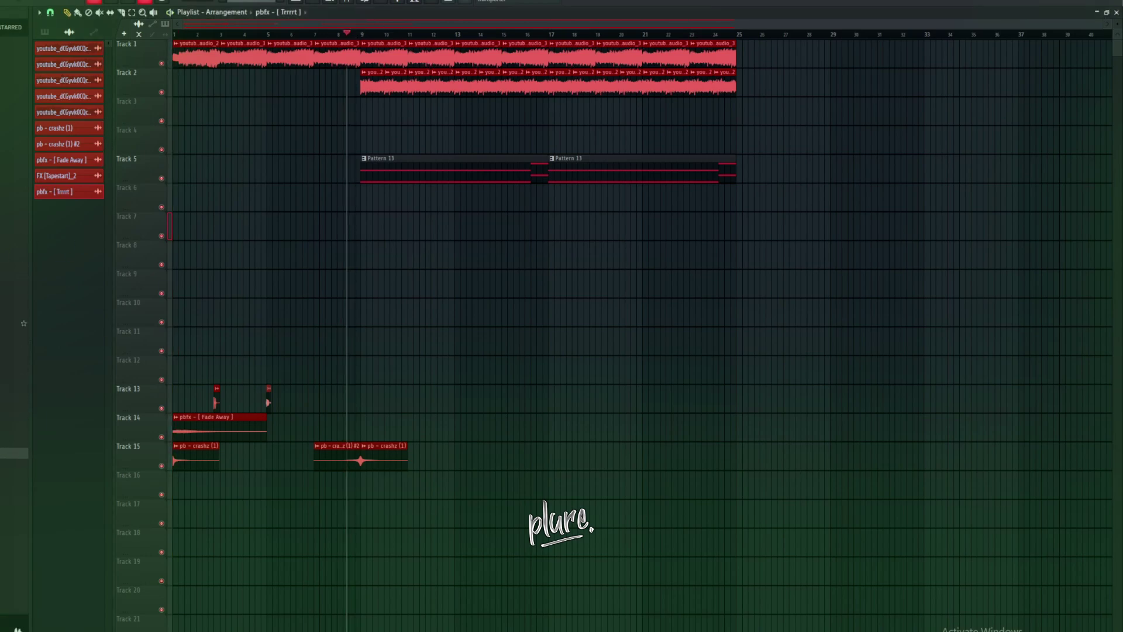
pyautogui.moveTo(14, 420); pyautogui.dragTo(213, 143)
pyautogui.doubleClick(193, 143)
pyautogui.scroll(5, 214, 36)
pyautogui.moveTo(234, 280)
pyautogui.mouseDown()
pyautogui.moveTo(234, 257)
pyautogui.moveTo(234, 273)
pyautogui.mouseUp()
pyautogui.click(281, 277)
pyautogui.click(291, 316)
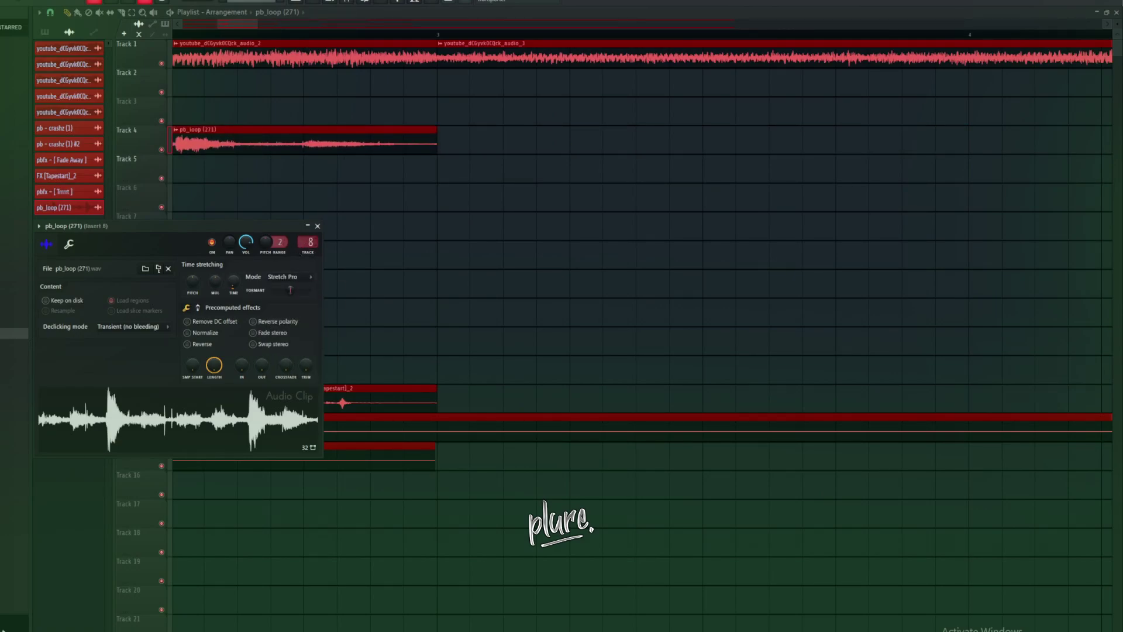
# Close the pb_loop (271) sample settings and play the arrangement from the start
pyautogui.click(318, 225)
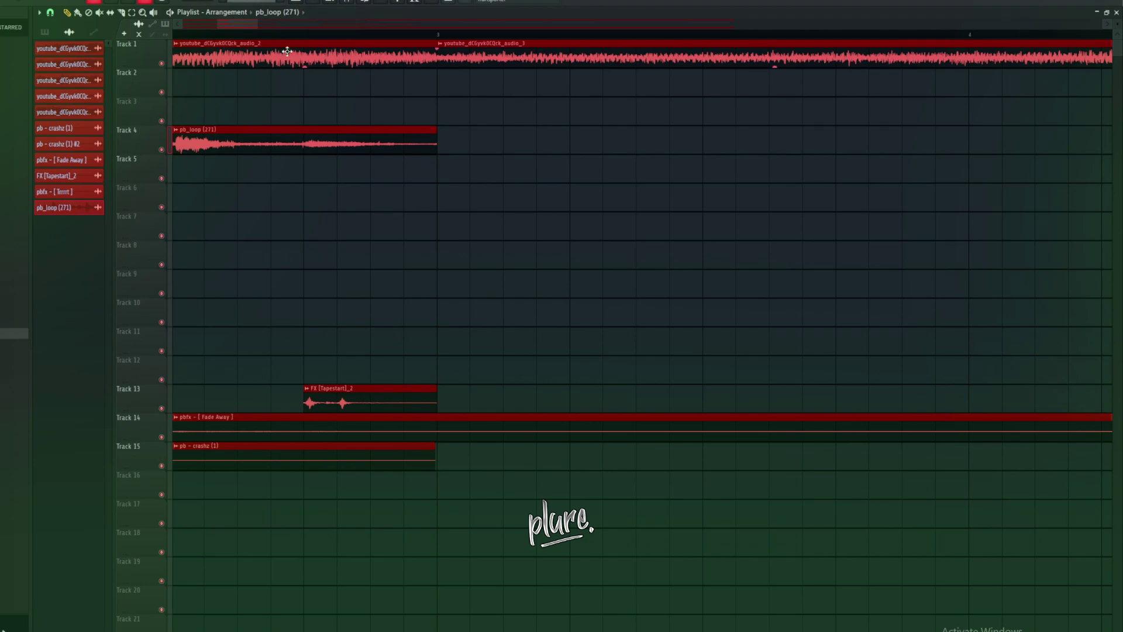
pyautogui.scroll(-5, 283, 117)
pyautogui.scroll(-6, 283, 37)
pyautogui.scroll(3, 241, 83)
pyautogui.scroll(3, 241, 84)
pyautogui.moveTo(215, 36); pyautogui.dragTo(173, 35)
pyautogui.press('space')
# Load Fruity Parametric EQ 2 on slot 2 of Insert 6 and apply the Radio preset
pyautogui.click(347, 2)
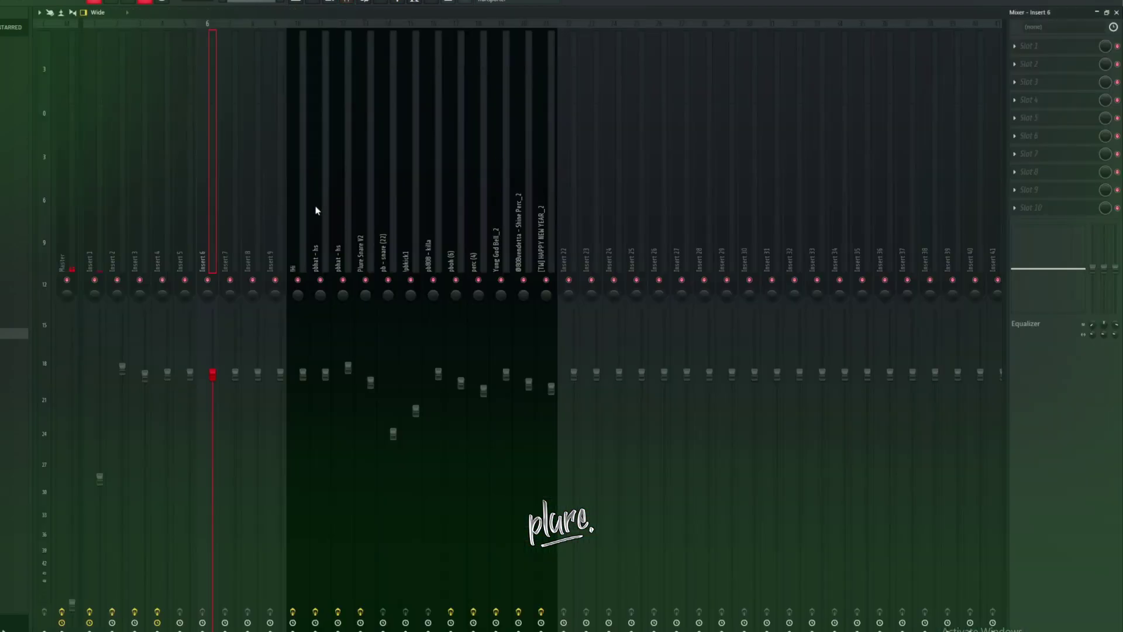
pyautogui.click(1026, 62)
pyautogui.click(794, 192)
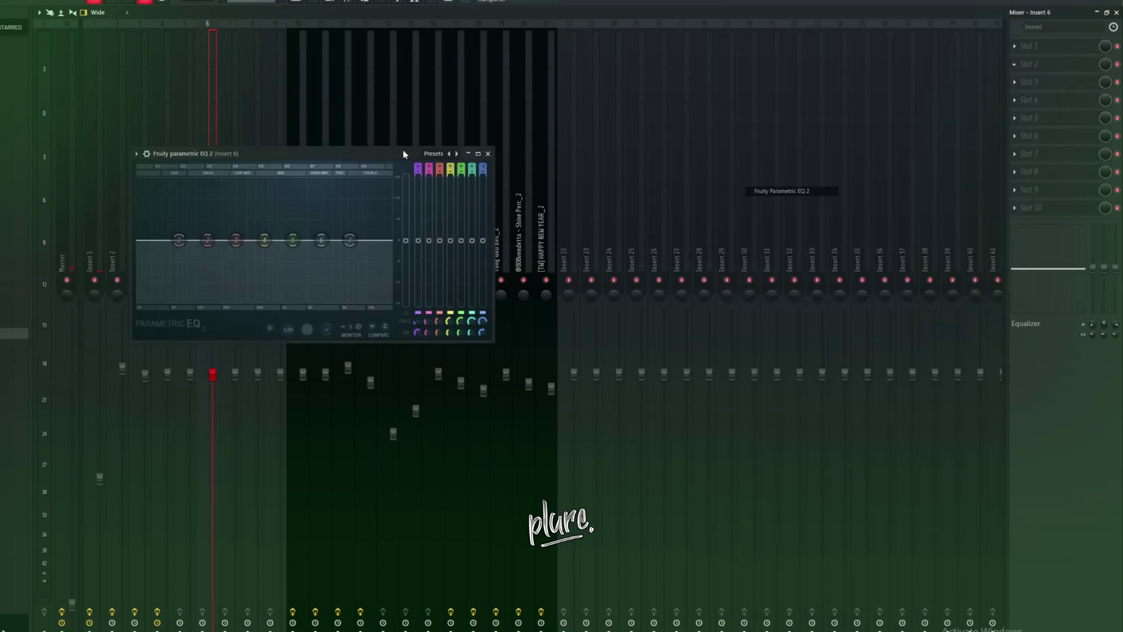
pyautogui.click(442, 154)
pyautogui.click(454, 266)
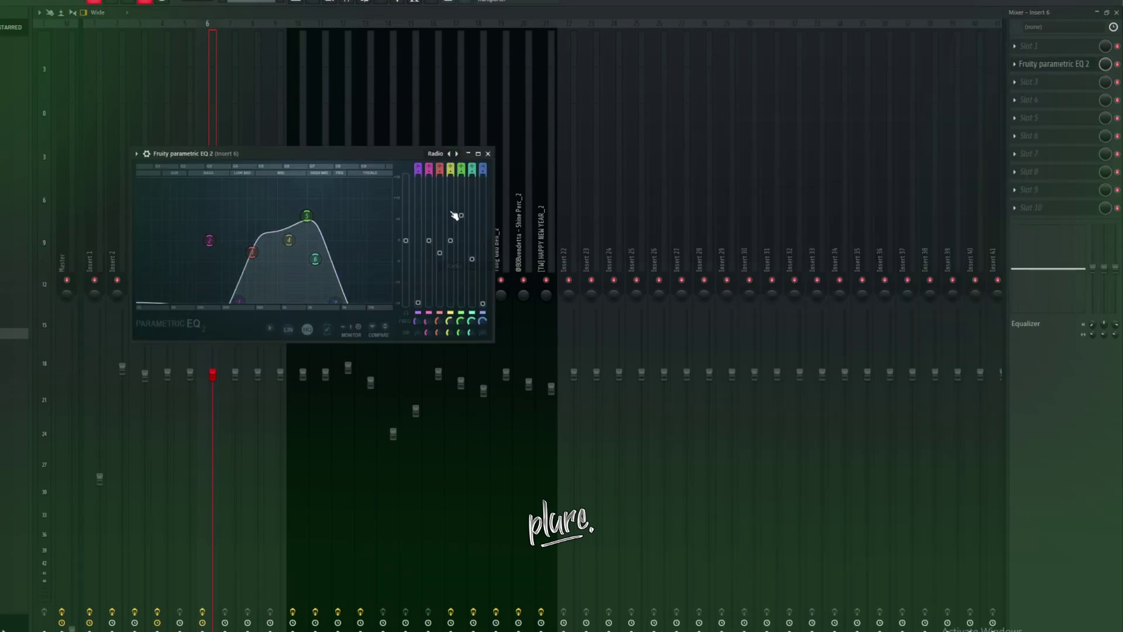
pyautogui.click(487, 154)
# Add Fruity Reeverb 2 to slot 3 of Insert 6 and strongly lower the insert's level during playback
pyautogui.click(1030, 83)
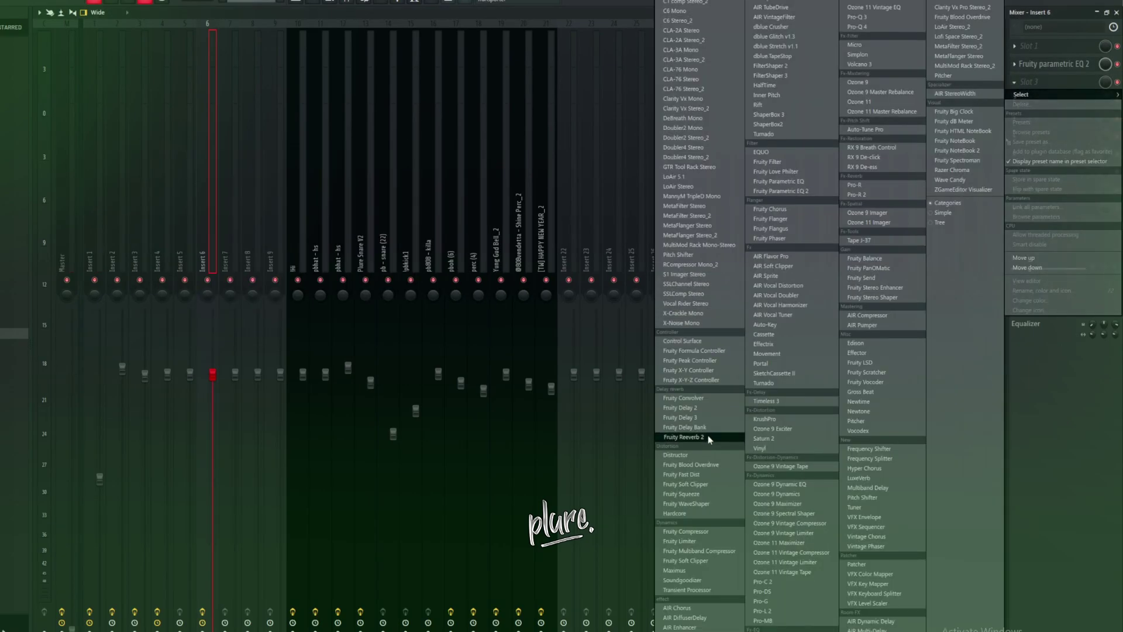
pyautogui.click(684, 437)
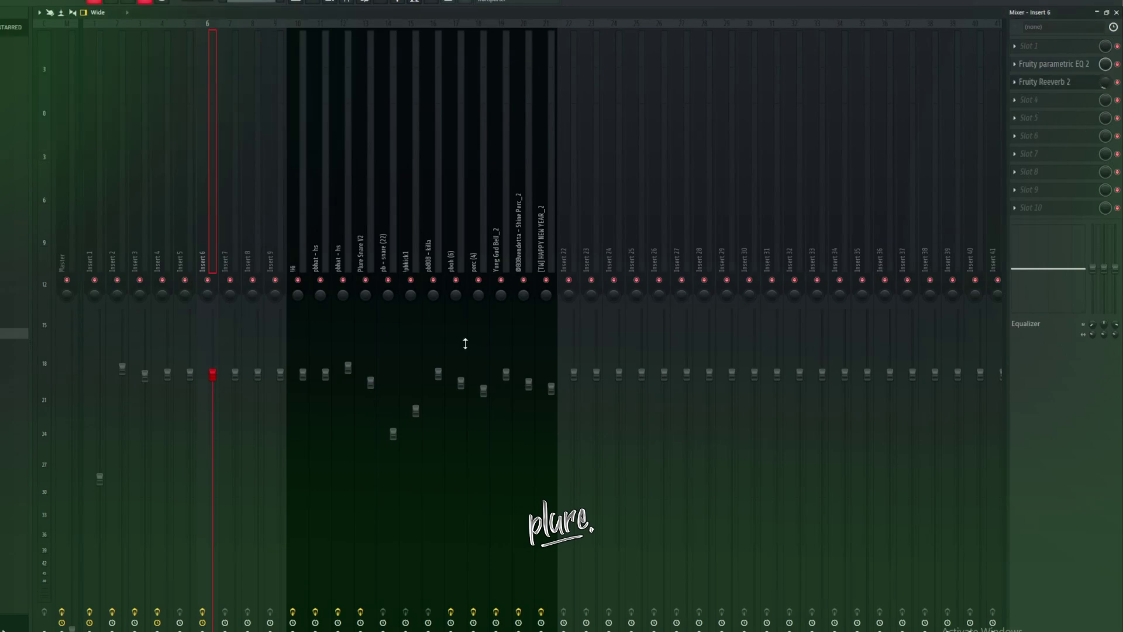
pyautogui.press('space')
pyautogui.moveTo(212, 501); pyautogui.dragTo(212, 547)
# Repeat the pb_loop (271) clip along Track 4 until it reaches bar 25
pyautogui.click(298, 2)
pyautogui.moveTo(239, 139); pyautogui.dragTo(206, 145)
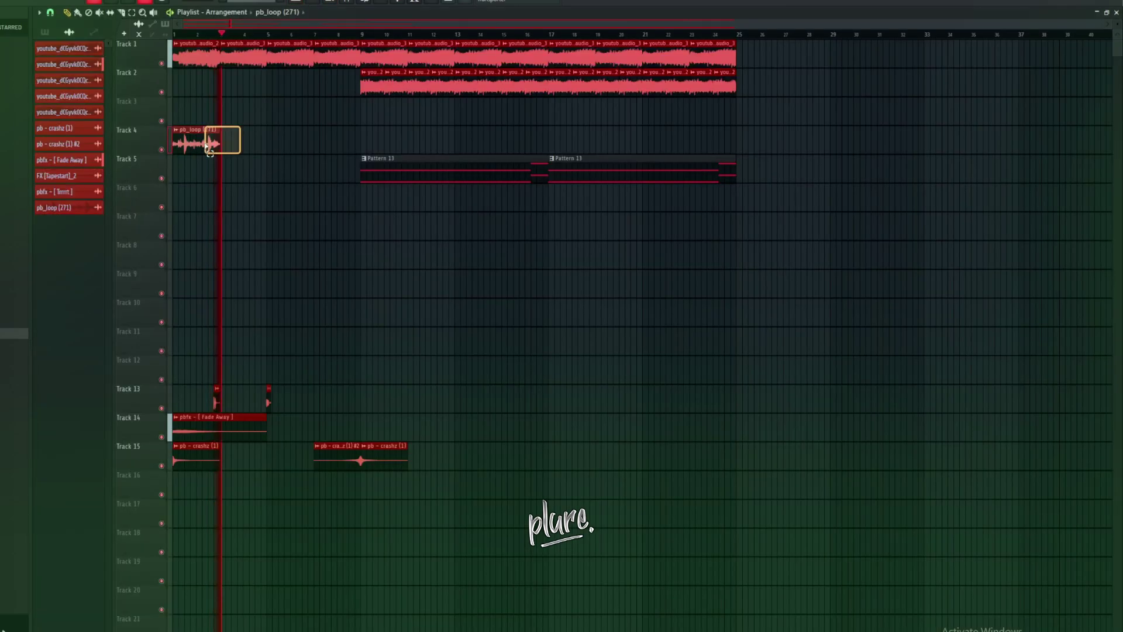
pyautogui.hotkey('ctrl', 'b')
pyautogui.hotkey('ctrl', 'b')
pyautogui.hotkey('ctrl', 'b')
pyautogui.hotkey('ctrl', 'b')
pyautogui.hotkey('ctrl', 'b')
pyautogui.hotkey('ctrl', 'b')
pyautogui.hotkey('ctrl', 'b')
pyautogui.hotkey('ctrl', 'b')
pyautogui.hotkey('ctrl', 'b')
pyautogui.hotkey('ctrl', 'b')
pyautogui.hotkey('ctrl', 'b')
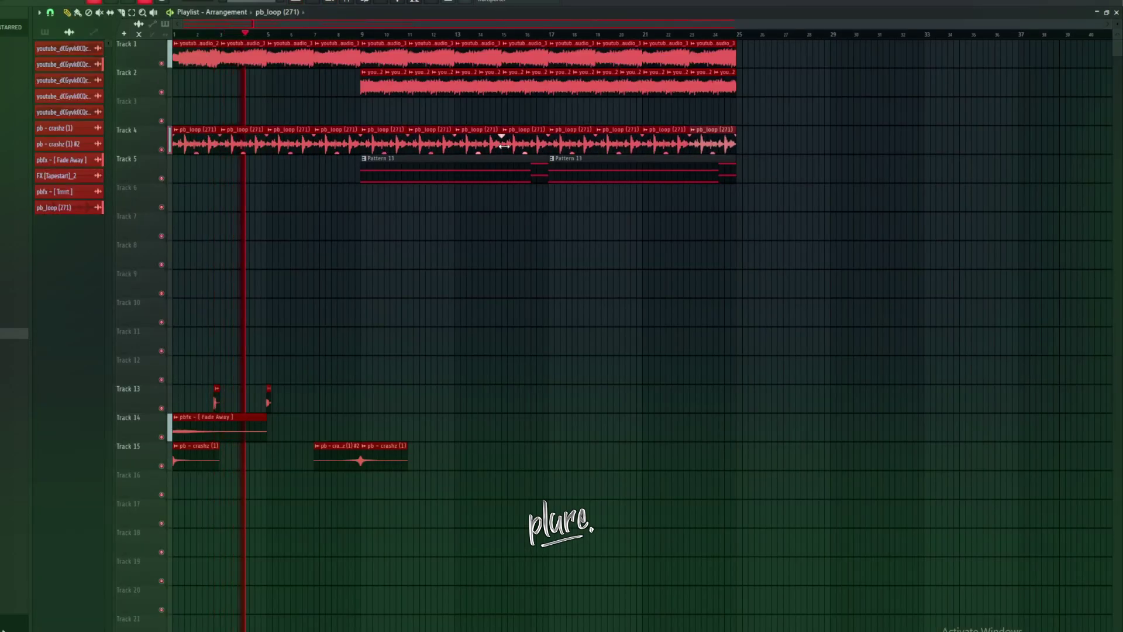
# Move the two Pattern 13 clips from Track 5 up to Track 3
pyautogui.click(484, 173)
pyautogui.hotkey('shift', 'Up')
pyautogui.hotkey('shift', 'Up')
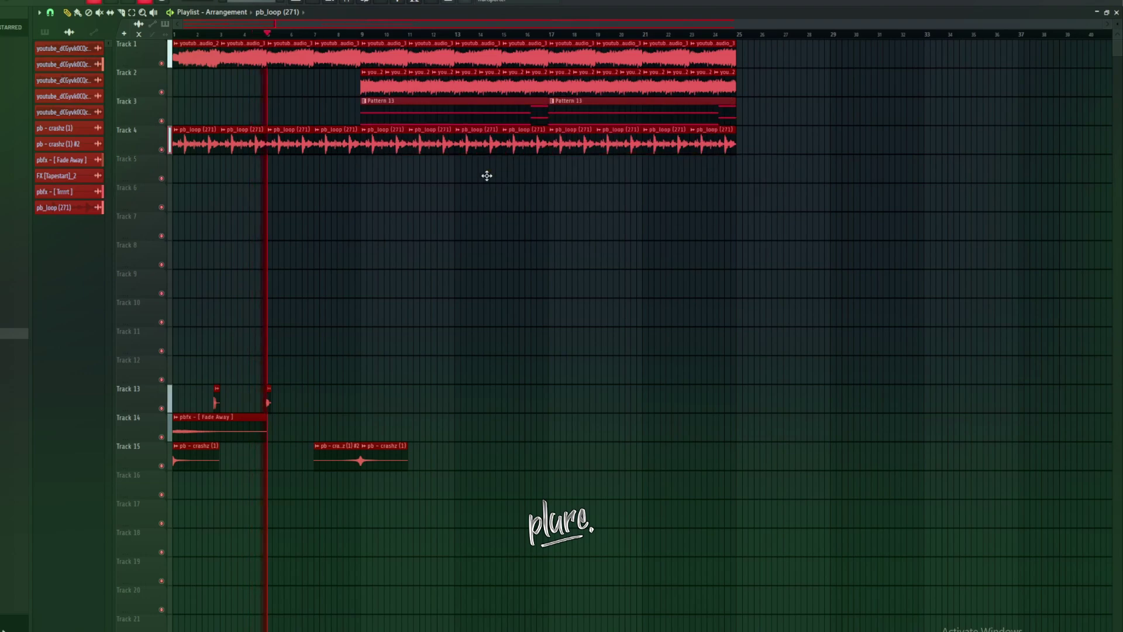
# Fine-tune the low level of Insert 6, return to the playlist and stop playback
pyautogui.press('F9')
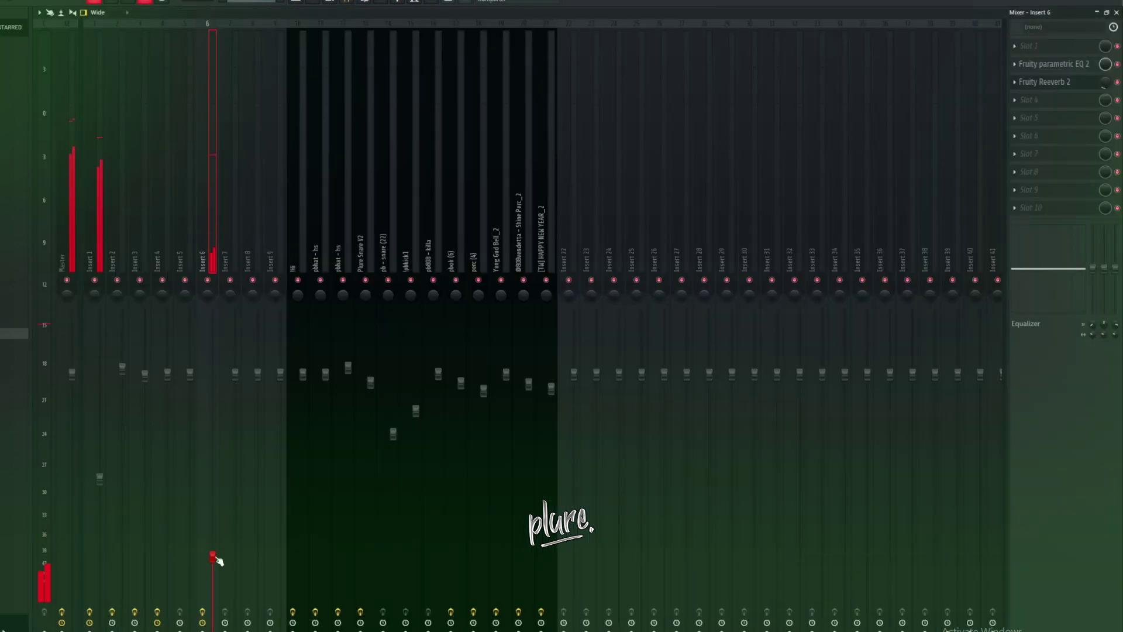
pyautogui.moveTo(216, 570); pyautogui.dragTo(217, 574)
pyautogui.press('F5')
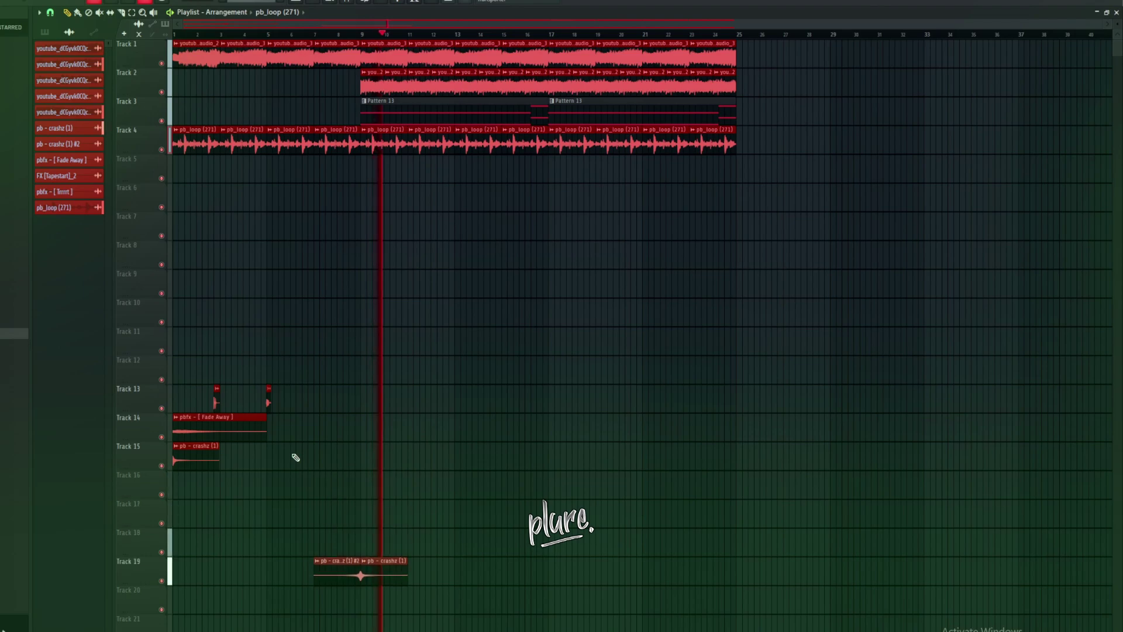
pyautogui.press('space')
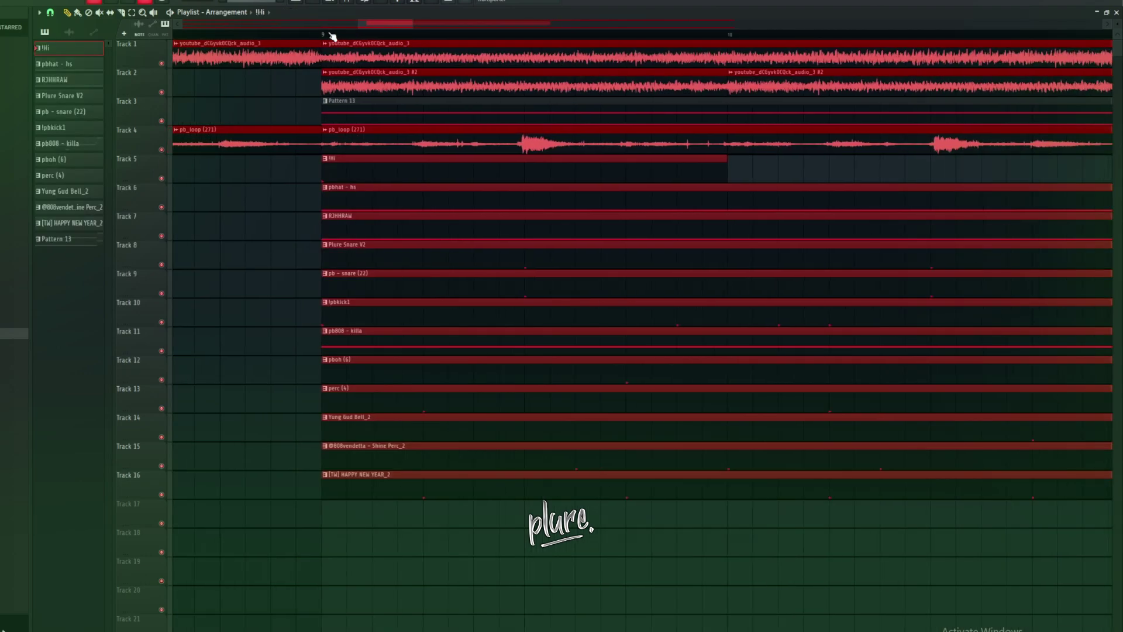
# Duplicate all the split drum clips on Tracks 5 to 16 from bar 9 to bar 17
pyautogui.scroll(-3, 671, 489)
pyautogui.moveTo(672, 498); pyautogui.dragTo(341, 155)
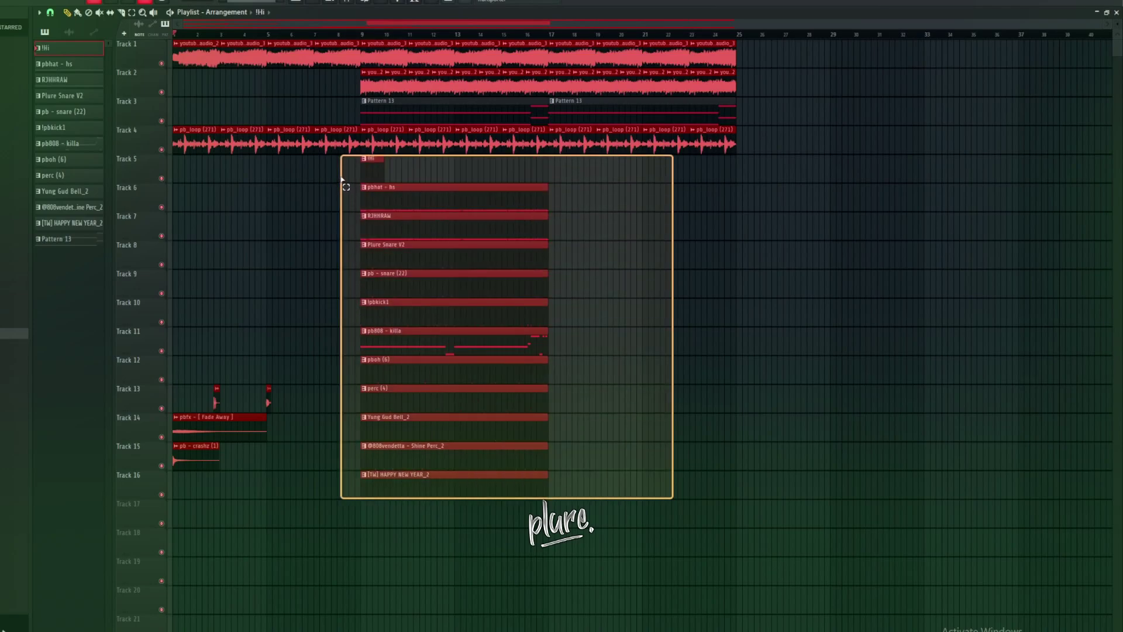
pyautogui.hotkey('ctrl', 'b')
# Delete the percussion pattern clips on Tracks 12 to 16 between bars 9 and 25
pyautogui.rightClick(409, 378)
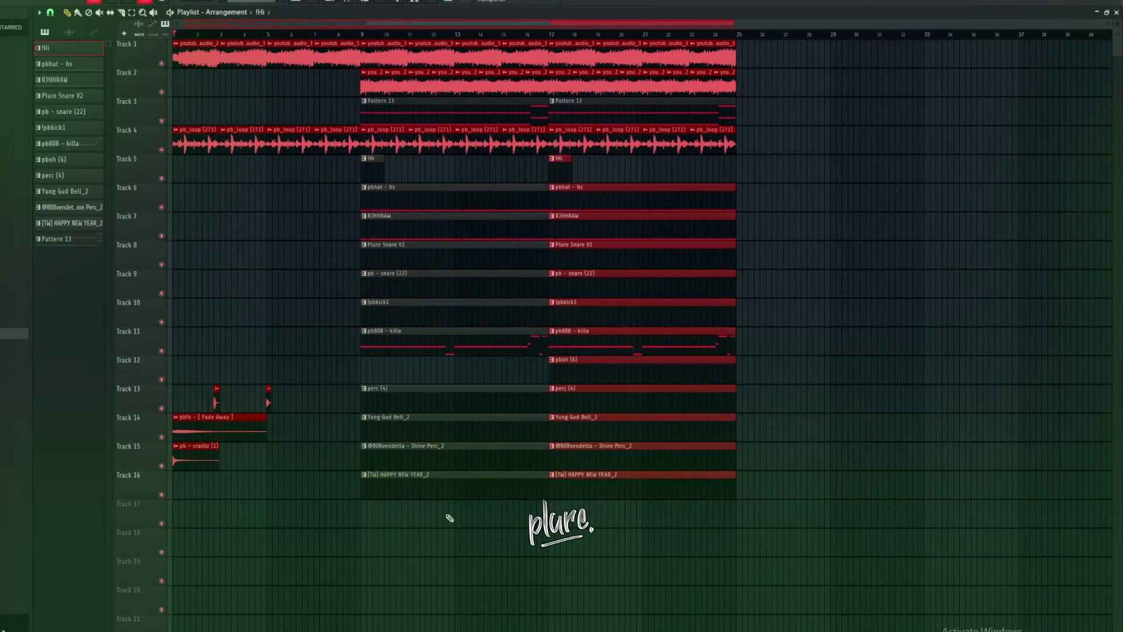
pyautogui.rightClick(477, 485)
pyautogui.rightClick(392, 459)
pyautogui.rightClick(409, 430)
pyautogui.rightClick(418, 401)
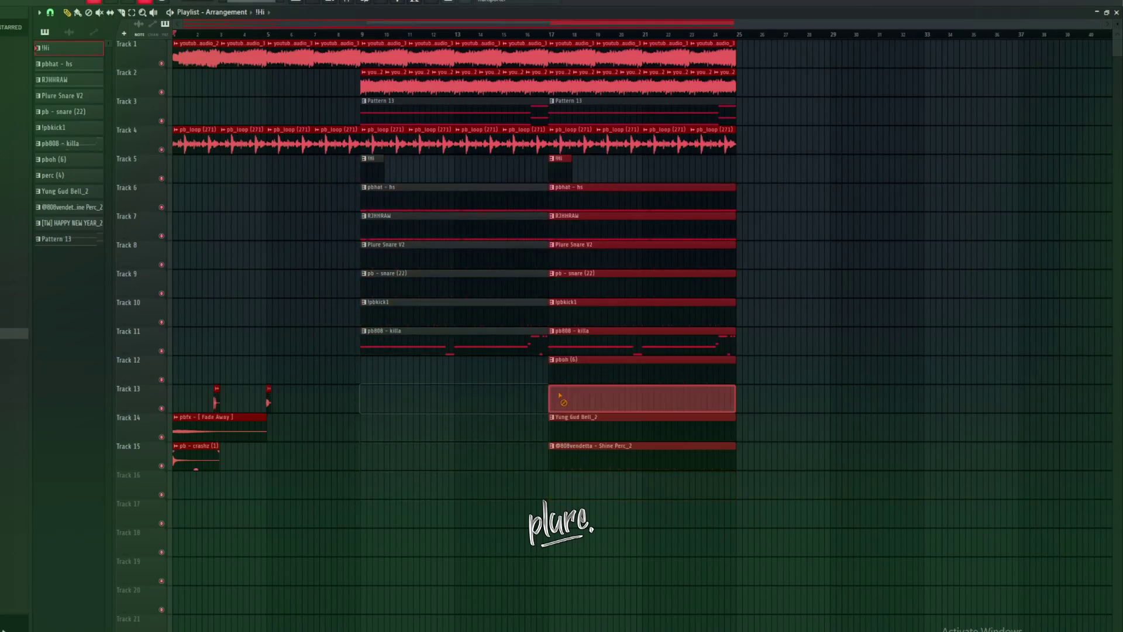
pyautogui.press('Delete')
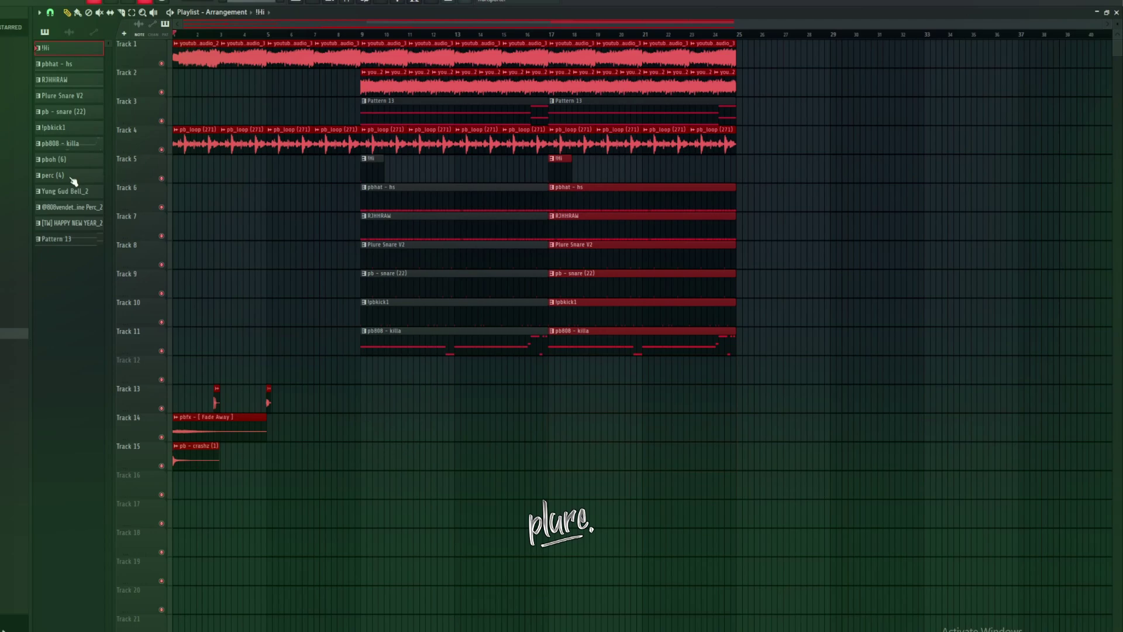
# Place the perc (4) pattern on Track 12 and align its start exactly with bar 17
pyautogui.click(579, 366)
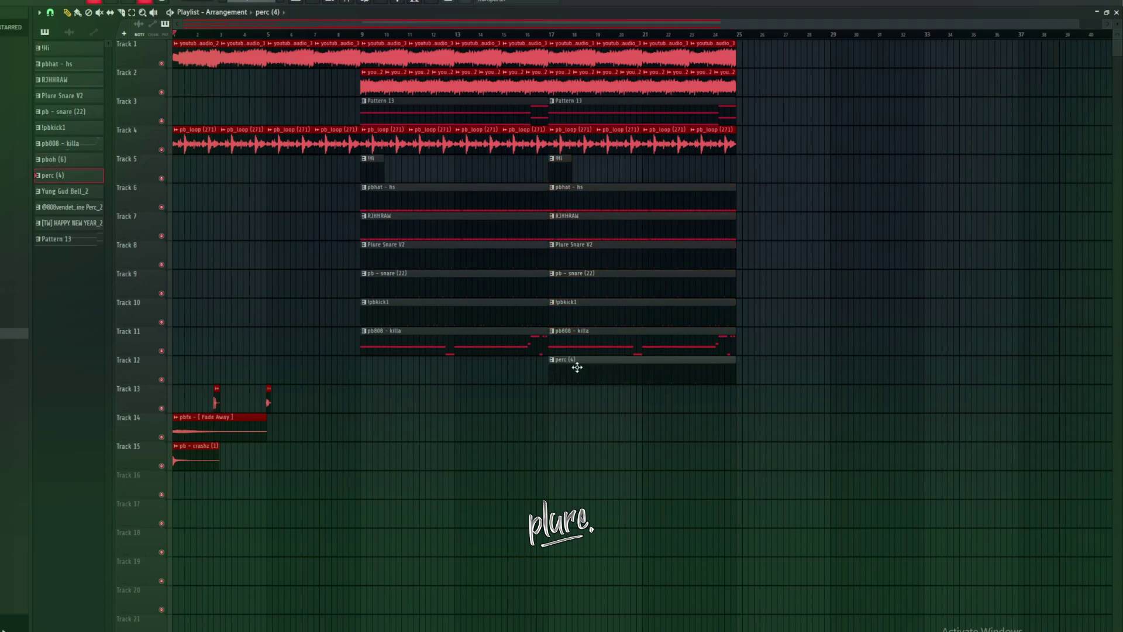
pyautogui.scroll(4, 552, 38)
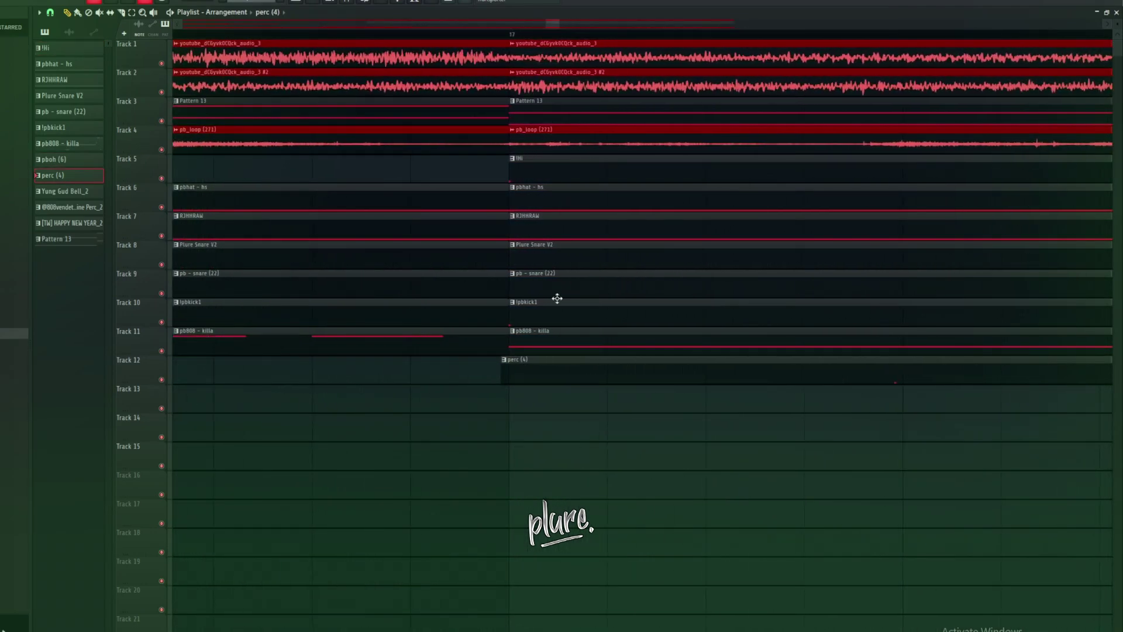
pyautogui.moveTo(563, 368); pyautogui.dragTo(570, 369)
pyautogui.scroll(4, 527, 37)
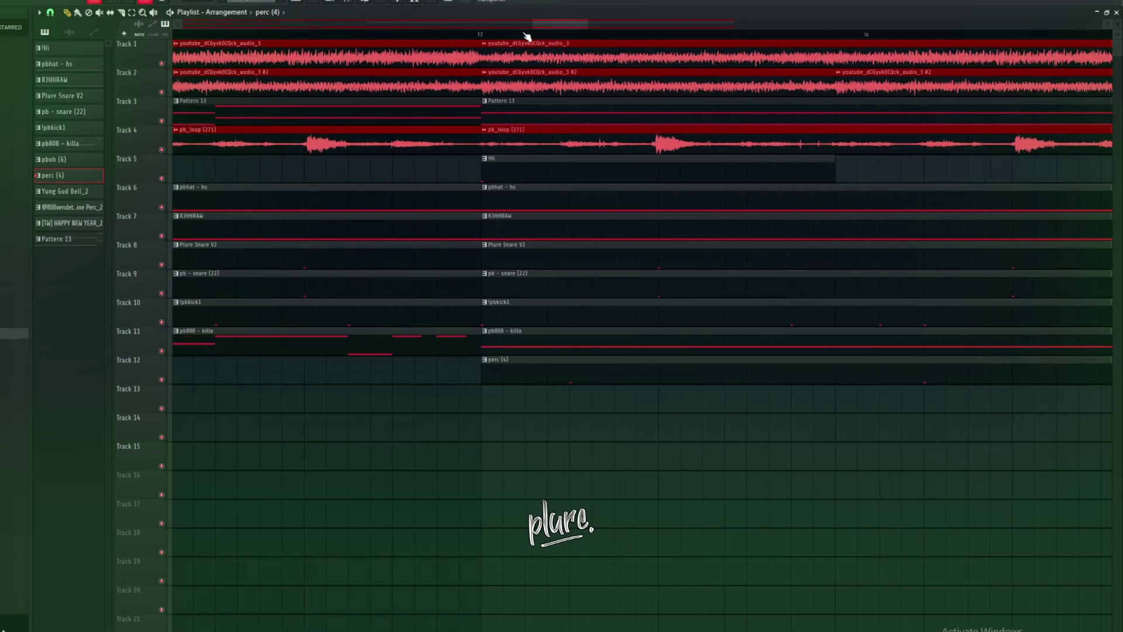
pyautogui.scroll(-6, 527, 37)
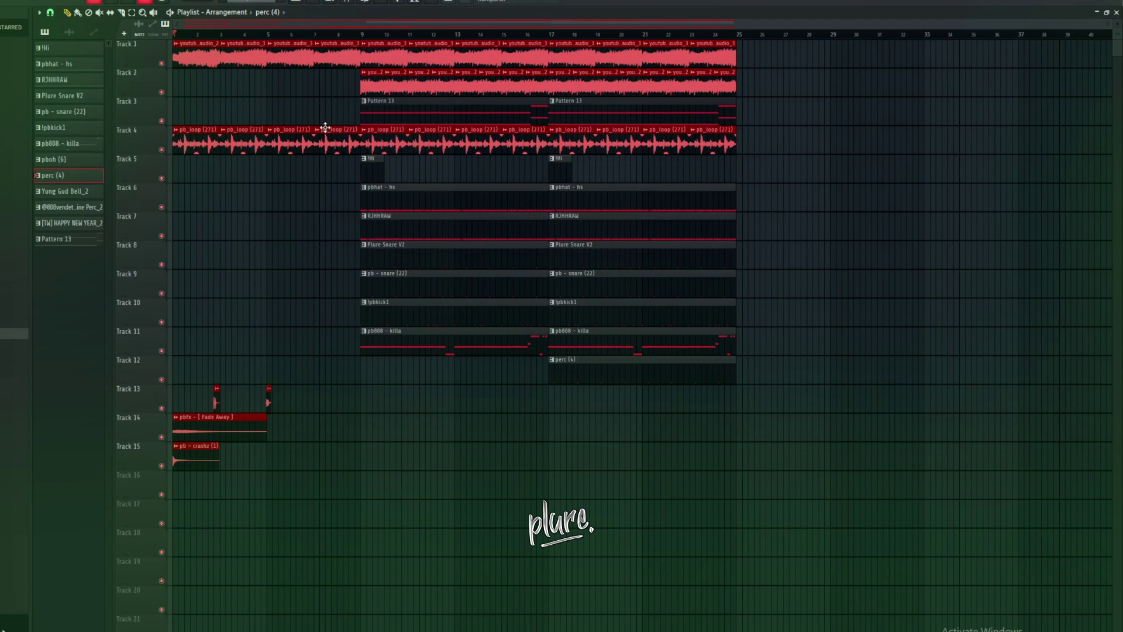
# Play the arrangement and make the Plure Snare V2 and pb - snare (22) clips at bar 17 unique
pyautogui.press('space')
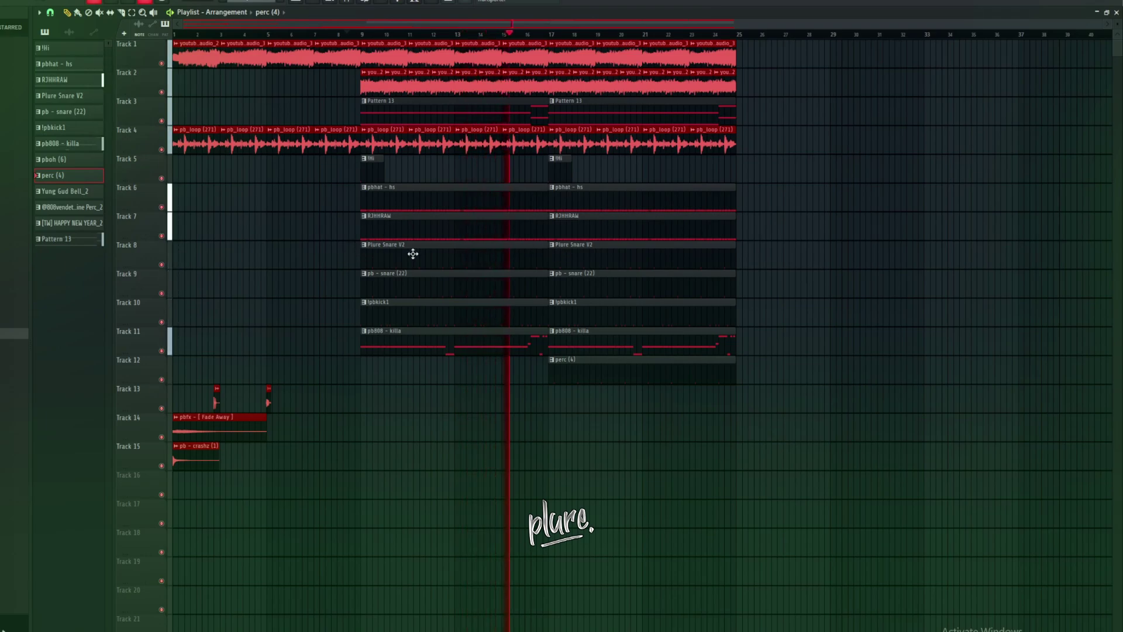
pyautogui.click(553, 246)
pyautogui.click(557, 294)
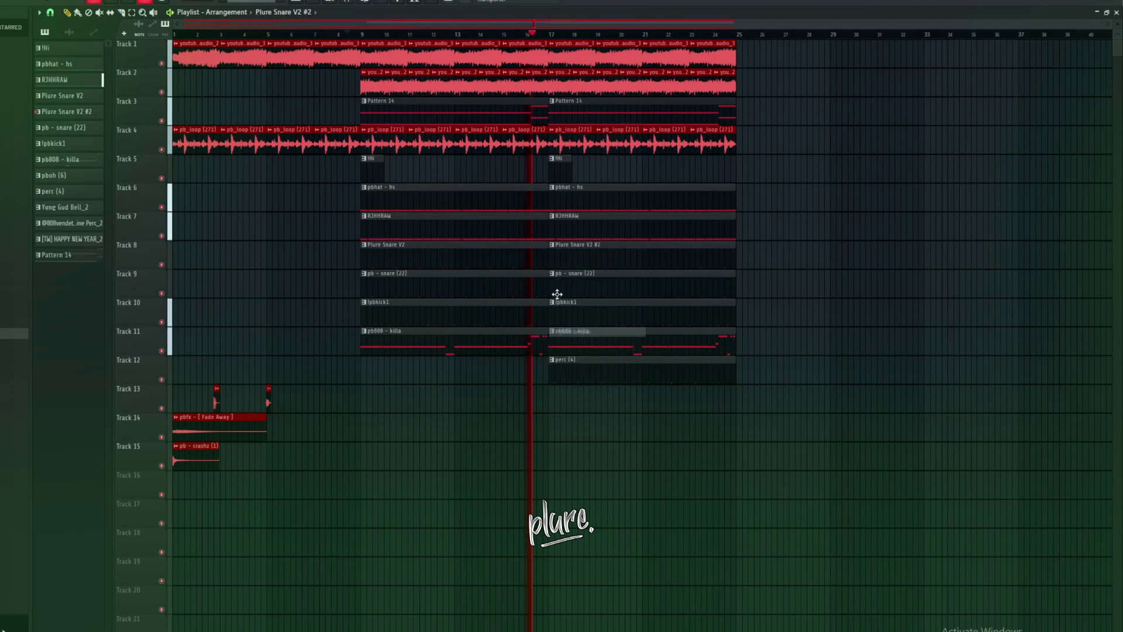
pyautogui.click(552, 274)
pyautogui.click(557, 322)
# Add extra hits near the end of the Plure Snare V2 #2 and pb - snare (22) #2 patterns
pyautogui.doubleClick(605, 258)
pyautogui.hscroll(3, 347, 475)
pyautogui.click(457, 320)
pyautogui.click(466, 321)
pyautogui.click(482, 320)
pyautogui.click(499, 320)
pyautogui.click(449, 336)
pyautogui.click(457, 335)
pyautogui.click(465, 336)
pyautogui.press('space')
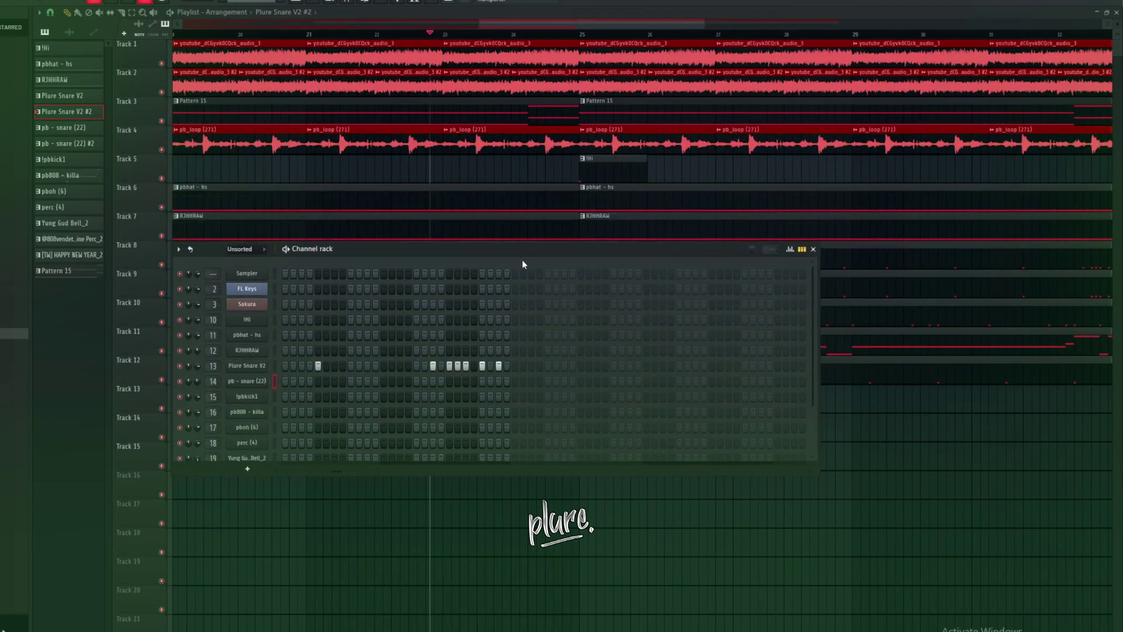
pyautogui.press('F6')
pyautogui.scroll(-6, 411, 40)
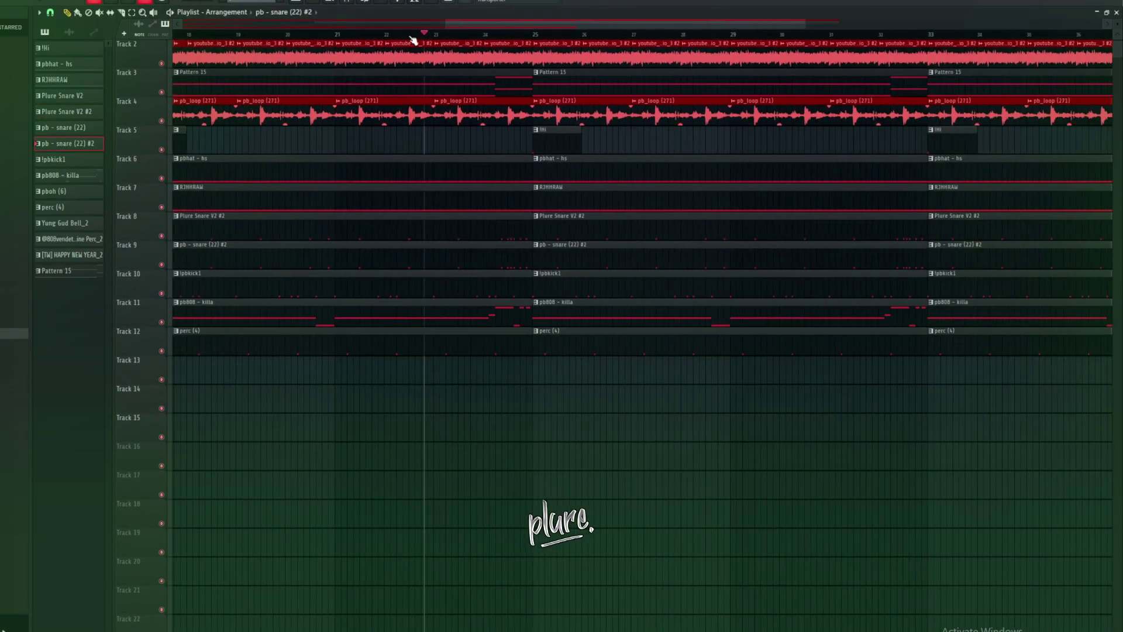
# Make the pb808 - killa clip at bar 17 on Track 11 unique and open its notes in the piano roll
pyautogui.click(445, 331)
pyautogui.click(468, 417)
pyautogui.press('F7')
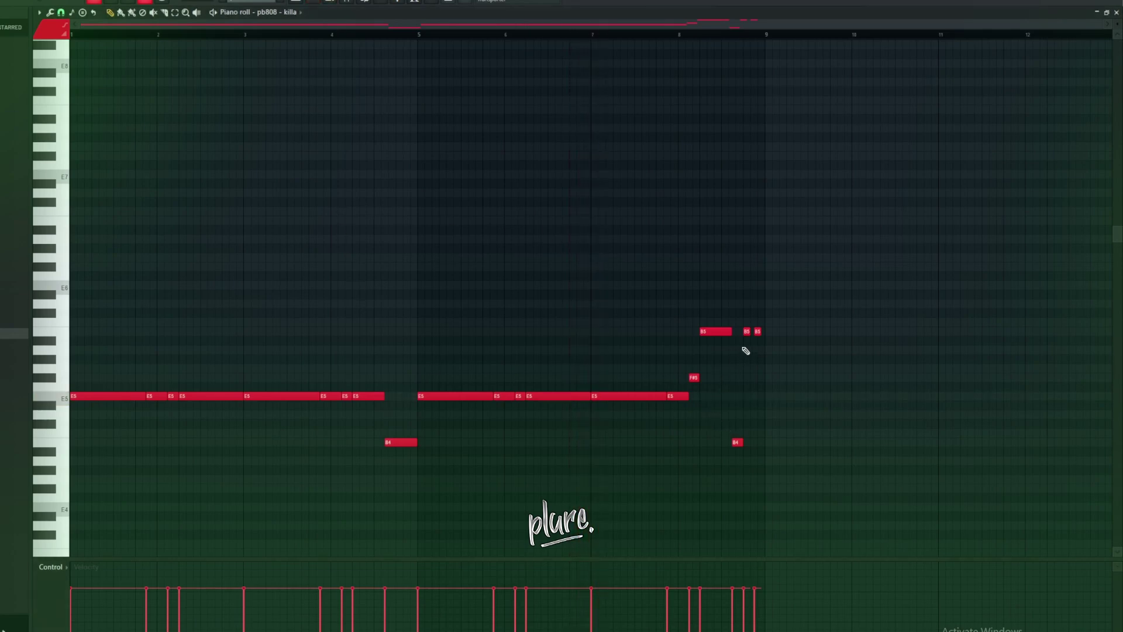
# Lower the short F#5 bass note to A4, remove the short notes at the end and extend the last B5 note to bar 9
pyautogui.moveTo(695, 435); pyautogui.dragTo(695, 460)
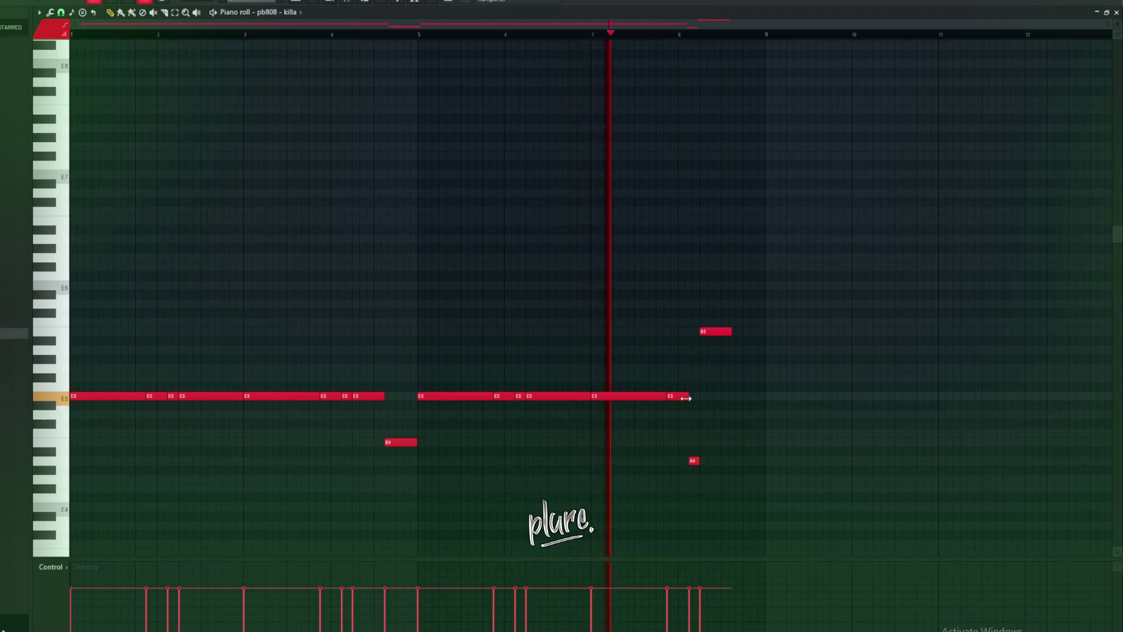
pyautogui.moveTo(731, 331); pyautogui.dragTo(763, 333)
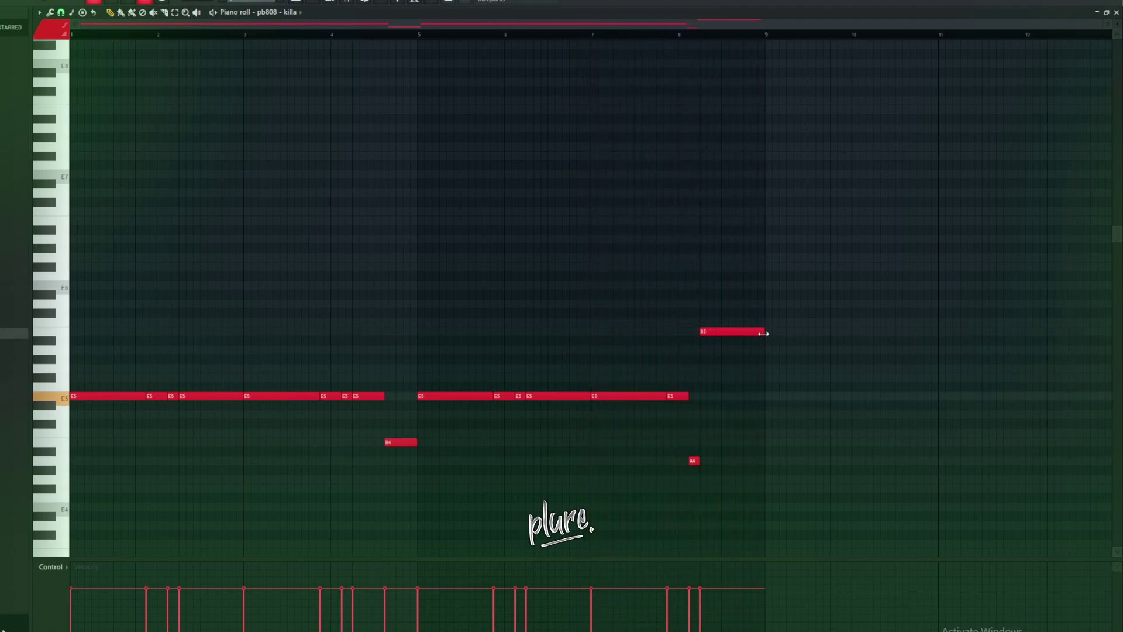
pyautogui.click(1115, 13)
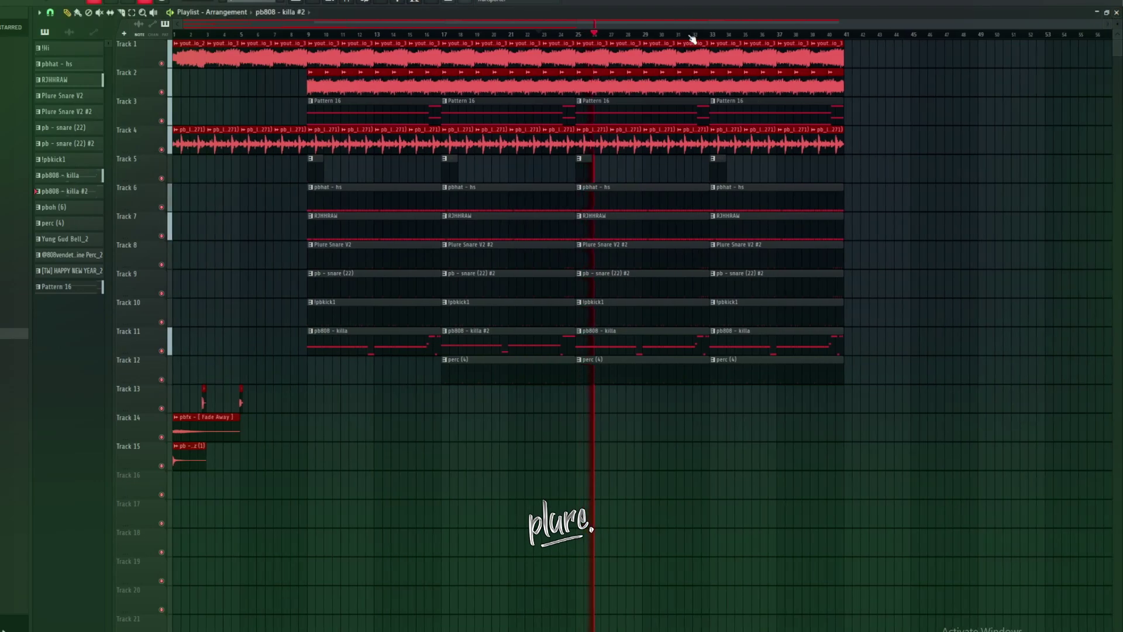
# Stop playback, make the !pbkick1 clip at bar 25 on Track 10 unique and set the playhead just before it
pyautogui.scroll(3, 731, 37)
pyautogui.press('space')
pyautogui.rightClick(403, 308)
pyautogui.click(422, 389)
pyautogui.click(374, 34)
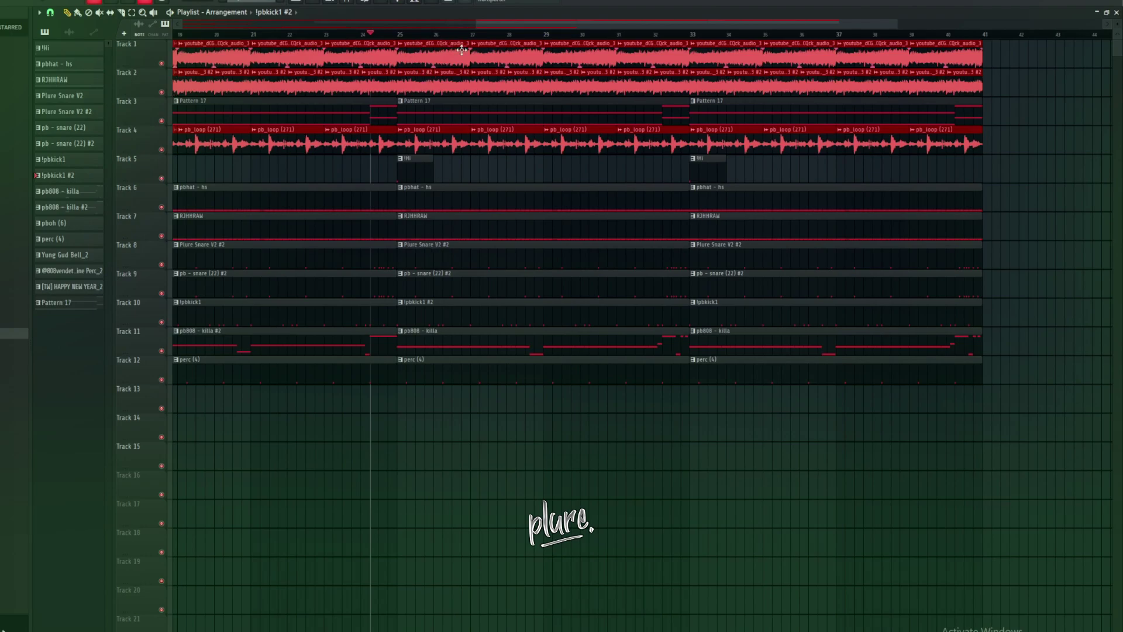
# Delete the YouTube audio clips on Track 1 between bars 25 and 33 and play through the transition
pyautogui.moveTo(427, 53); pyautogui.dragTo(633, 52)
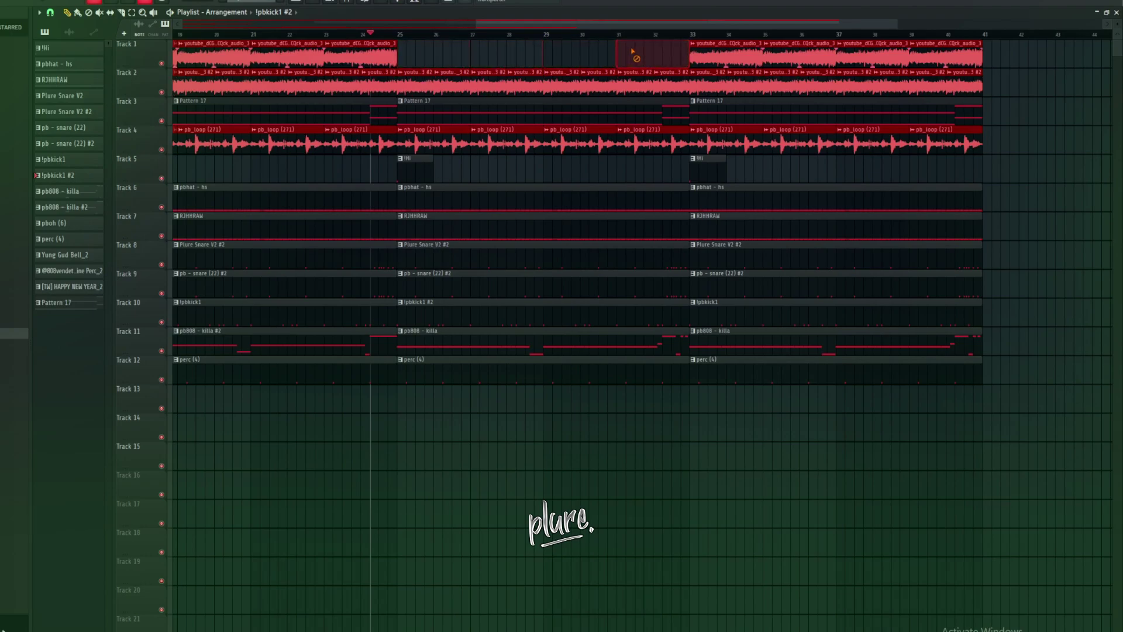
pyautogui.click(350, 3)
pyautogui.click(350, 2)
pyautogui.click(350, 2)
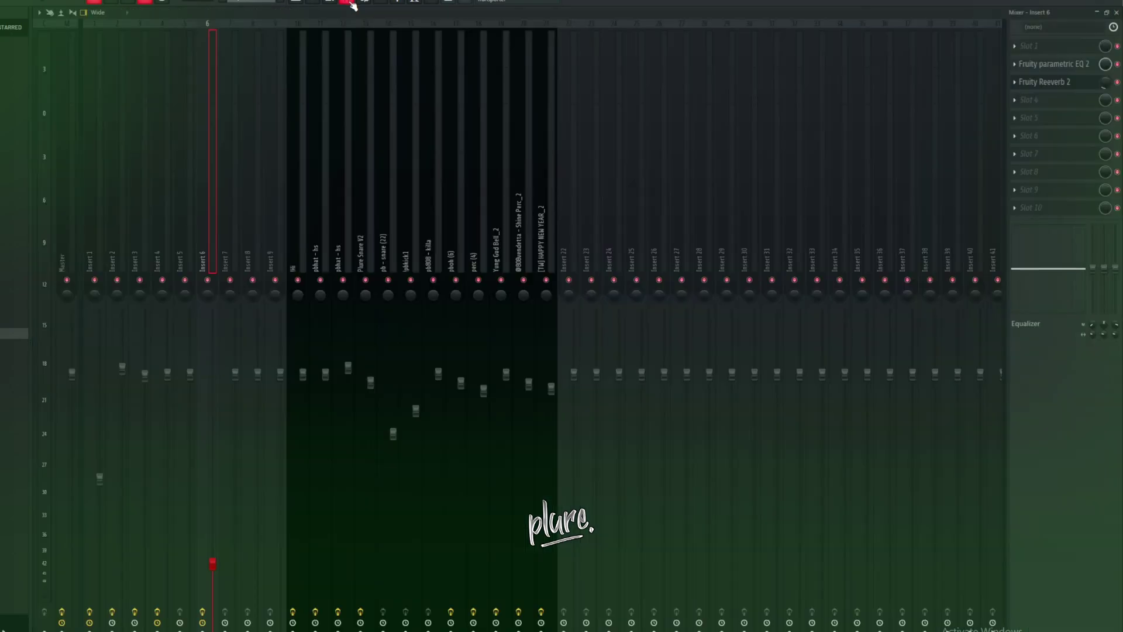
pyautogui.press('space')
pyautogui.press('F9')
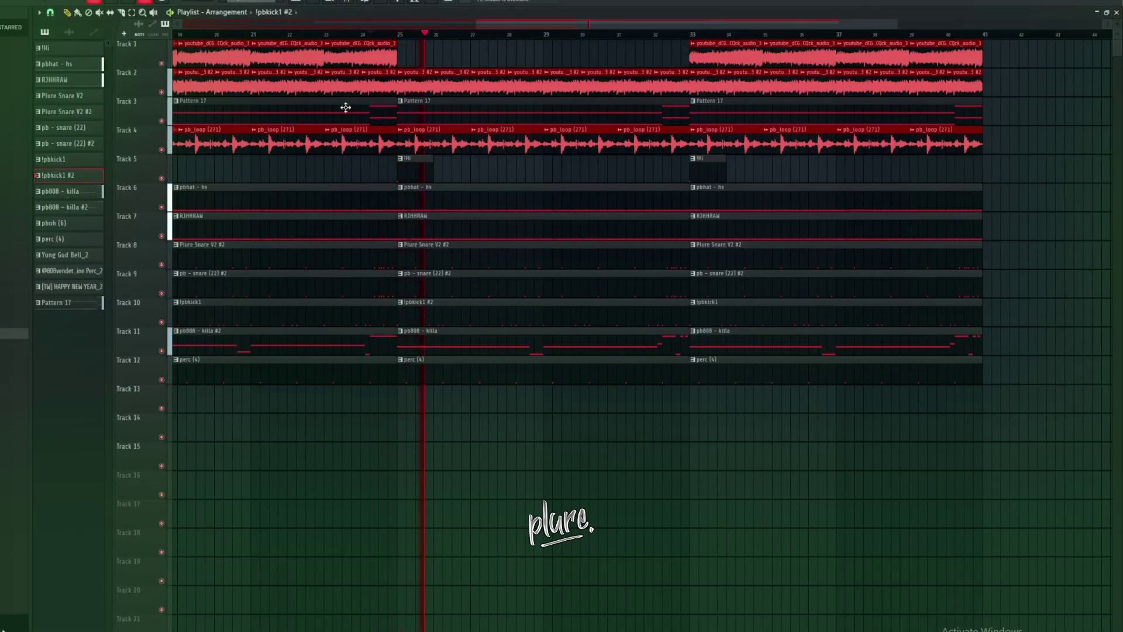
pyautogui.click(339, 5)
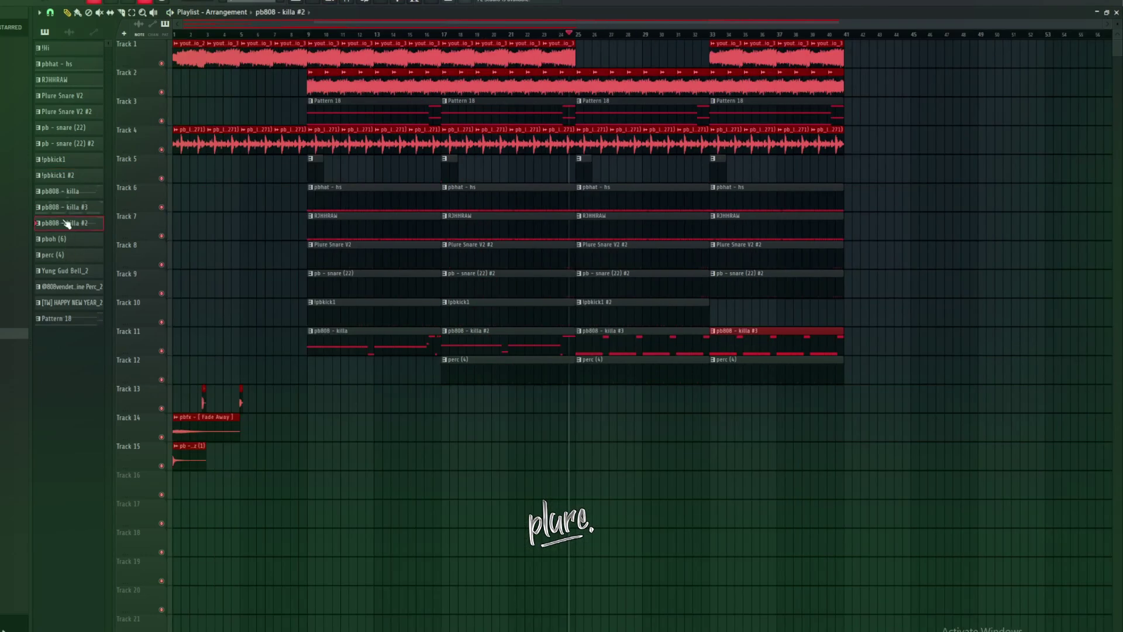
pyautogui.keyDown('shift'); pyautogui.click(73, 305); pyautogui.keyUp('shift')
pyautogui.moveTo(62, 243); pyautogui.dragTo(576, 408)
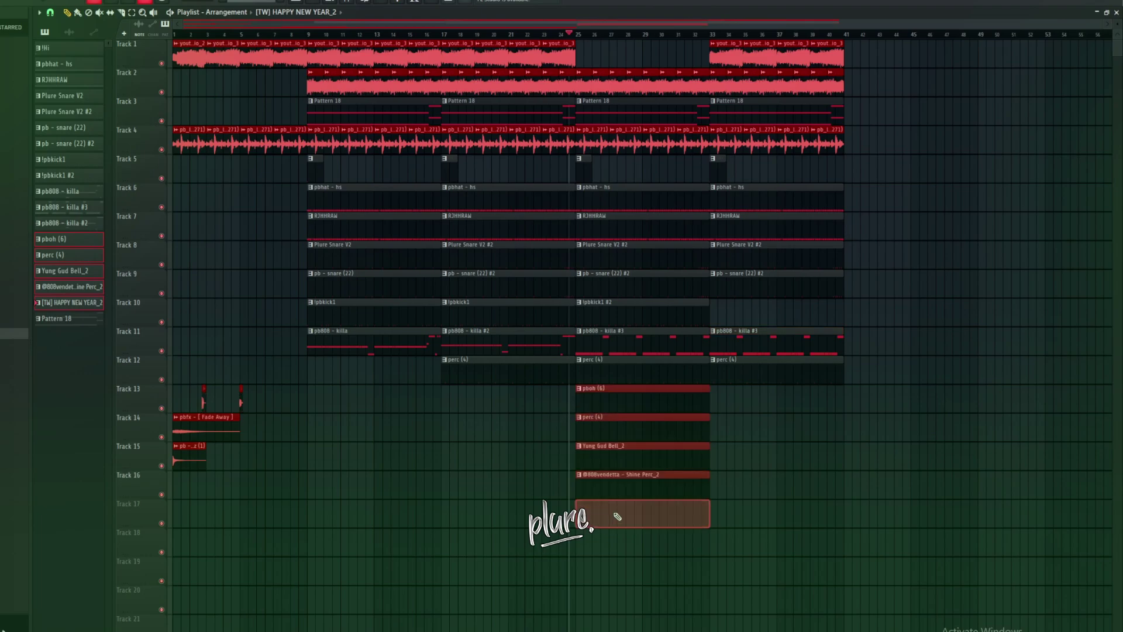
pyautogui.scroll(6, 524, 294)
pyautogui.click(503, 398)
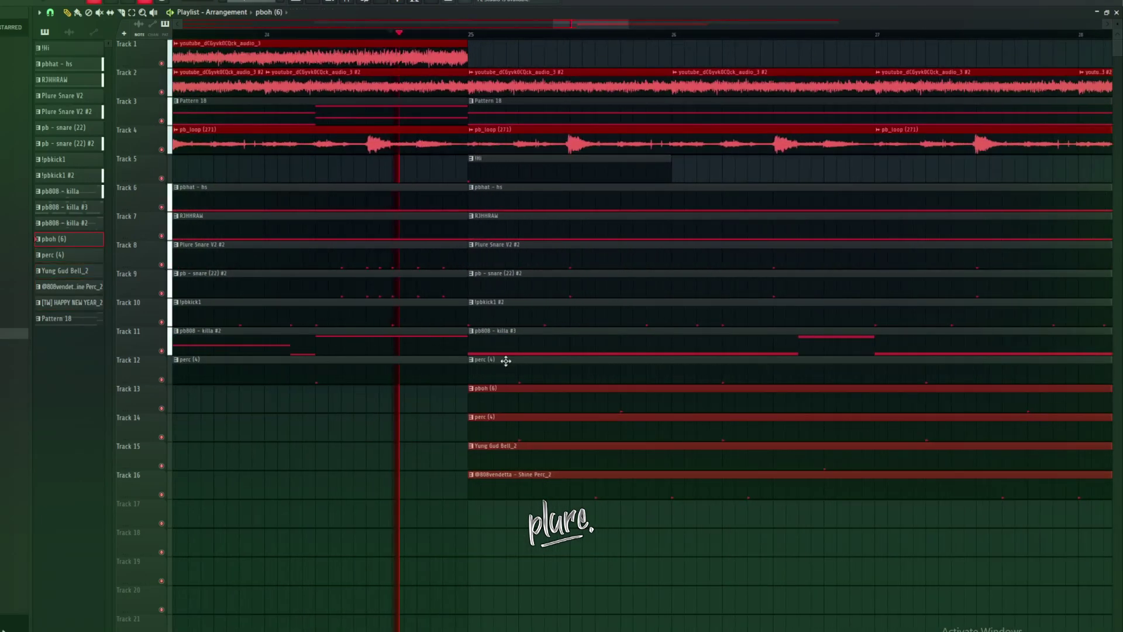
# Duplicate the section at bars 33 to 41 so it repeats from bar 41, and delete its copied clips on Tracks 3, 4 and 5
pyautogui.scroll(3, 484, 43)
pyautogui.scroll(-6, 484, 39)
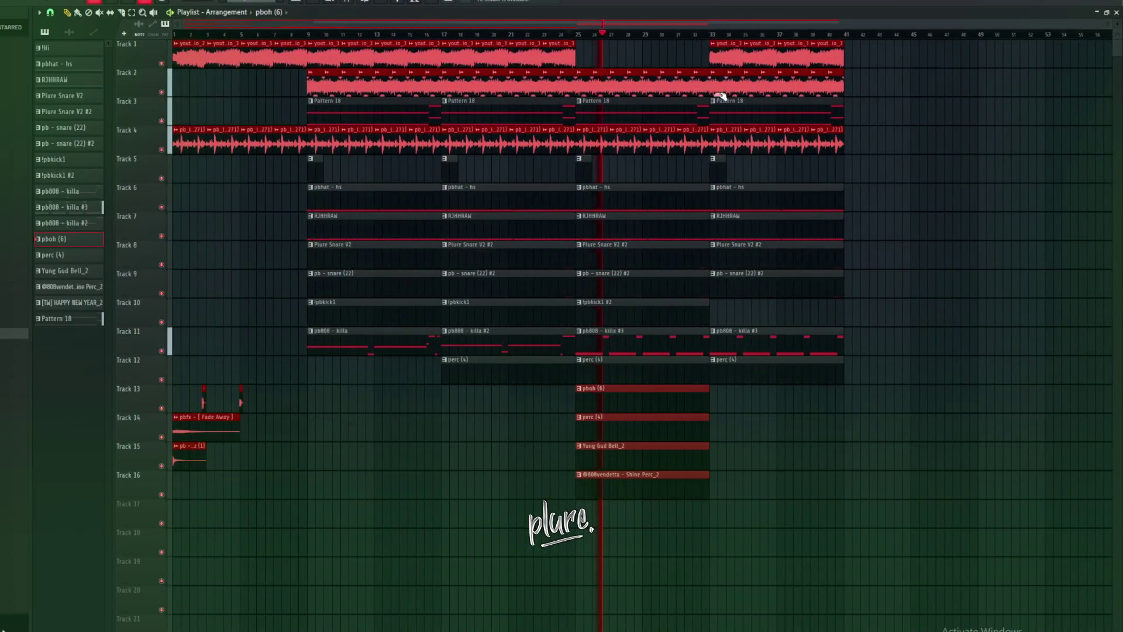
pyautogui.scroll(3, 826, 37)
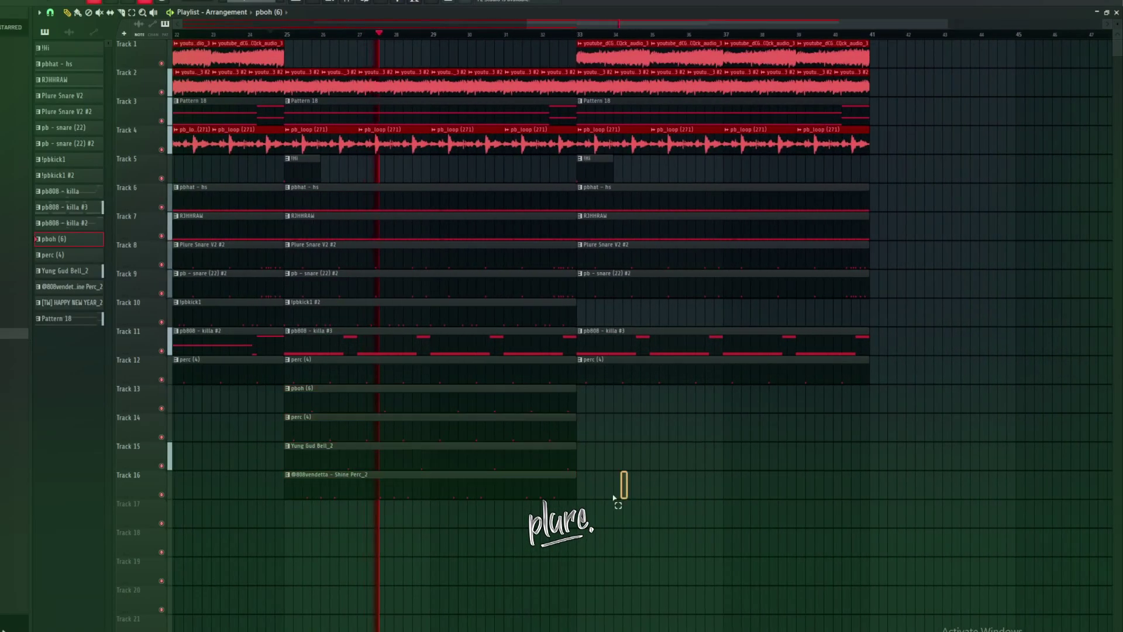
pyautogui.hotkey('ctrl', 'b')
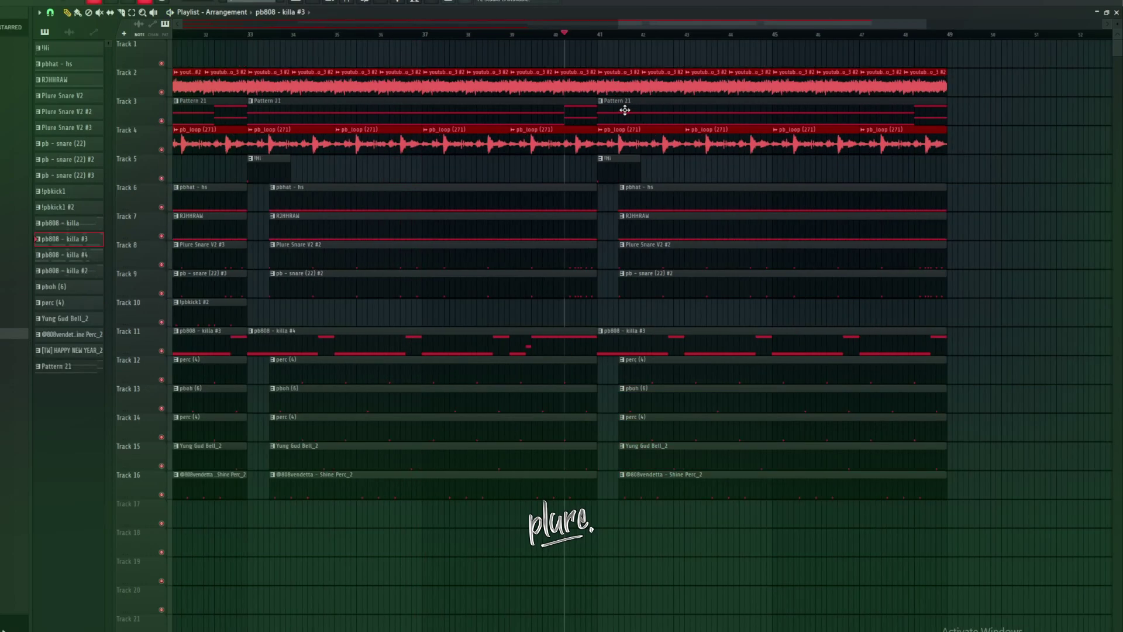
pyautogui.press('Delete')
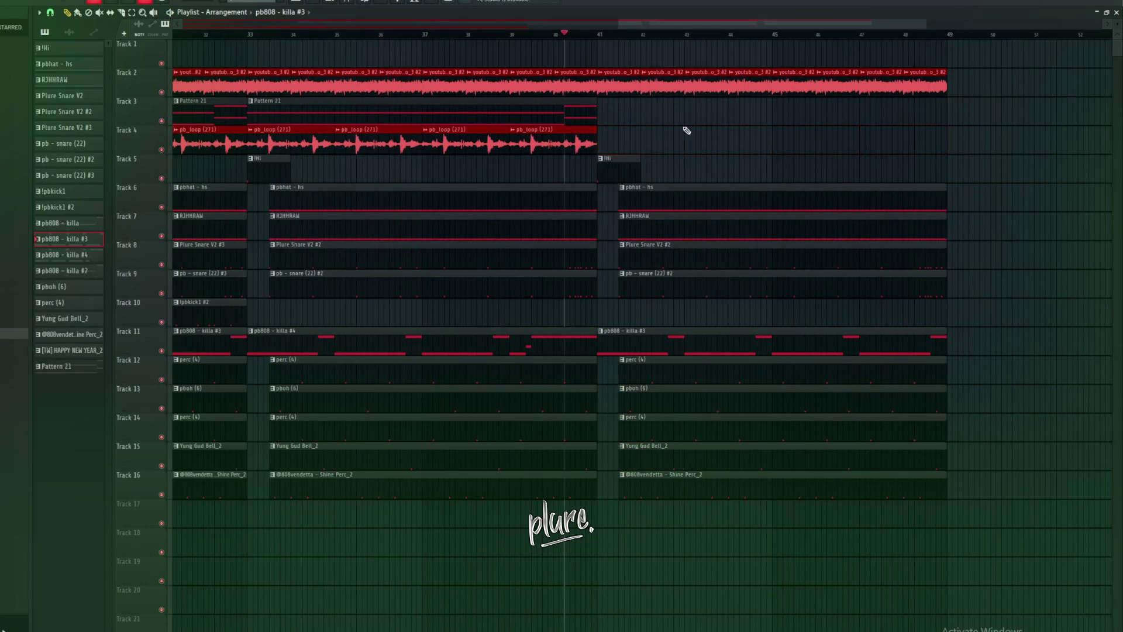
pyautogui.rightClick(626, 161)
# Extend the starts of the copied drum and percussion clips back to bar 41 and place !pbkick1 #2 there on Track 10
pyautogui.moveTo(657, 506); pyautogui.dragTo(598, 193)
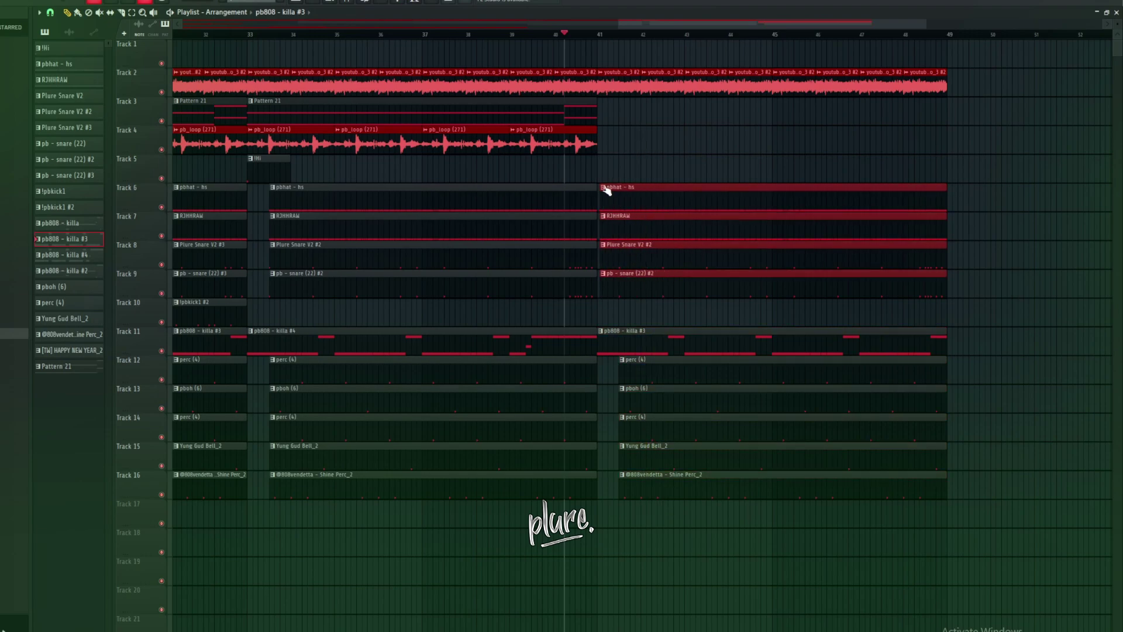
pyautogui.moveTo(647, 582); pyautogui.dragTo(598, 361)
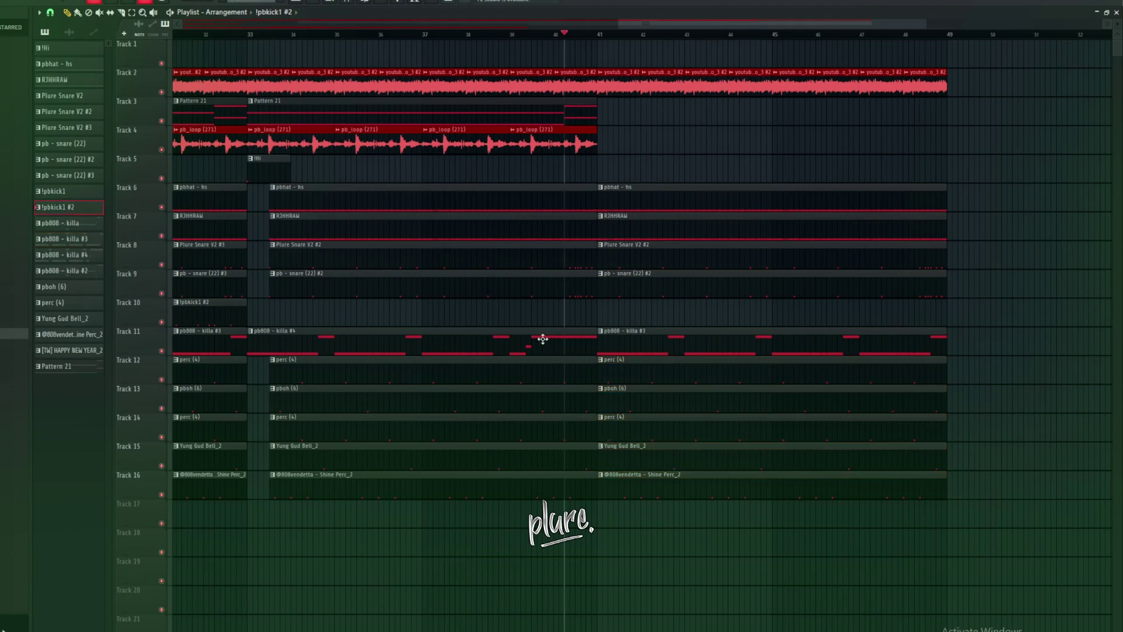
pyautogui.click(584, 314)
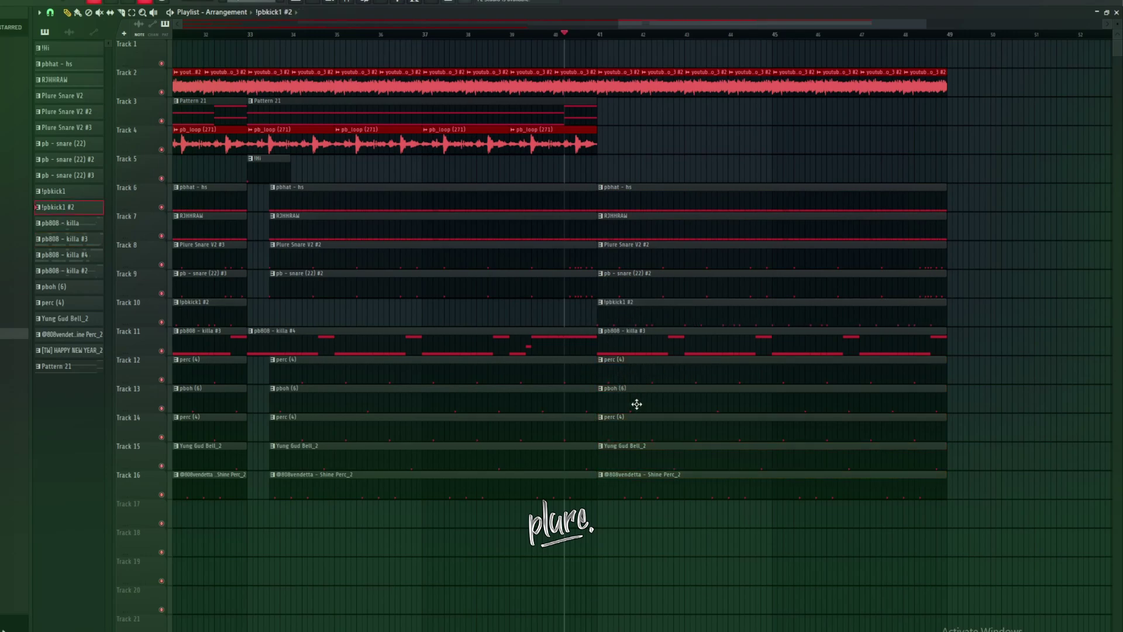
# Delete the perc (4) clips on Tracks 12 and 14 and the Shine Perc_2 clip on Track 16 from bar 41, and start playback
pyautogui.rightClick(649, 371)
pyautogui.rightClick(645, 438)
pyautogui.rightClick(639, 490)
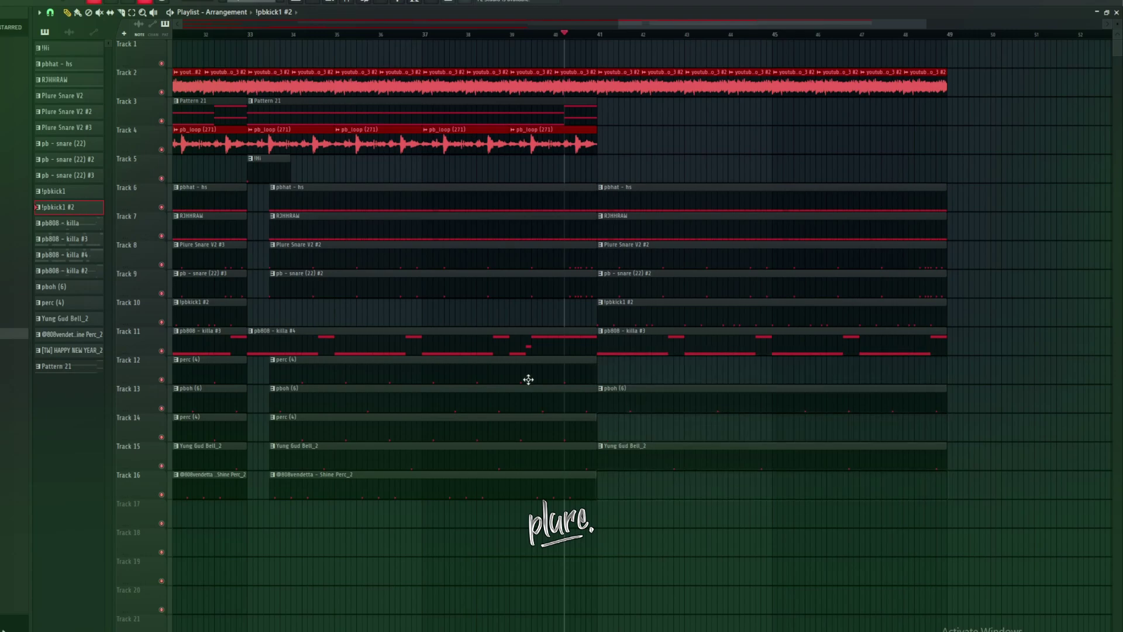
pyautogui.press('space')
# Duplicate all clips between bars 41 and 49 so the section repeats from bar 49
pyautogui.scroll(-6, 614, 33)
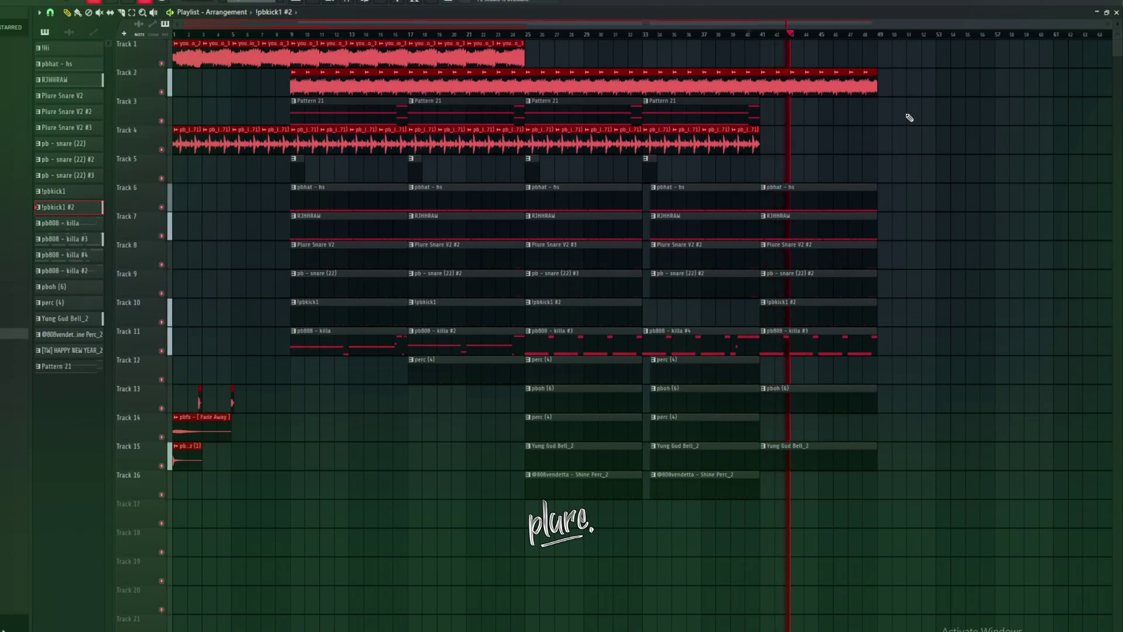
pyautogui.scroll(6, 855, 44)
pyautogui.moveTo(602, 530)
pyautogui.mouseDown()
pyautogui.moveTo(602, 168)
pyautogui.moveTo(722, 249)
pyautogui.moveTo(818, 73)
pyautogui.mouseUp()
pyautogui.scroll(-4, 817, 73)
pyautogui.moveTo(860, 531); pyautogui.dragTo(562, 38)
pyautogui.hotkey('ctrl', 'b')
pyautogui.scroll(5, 809, 35)
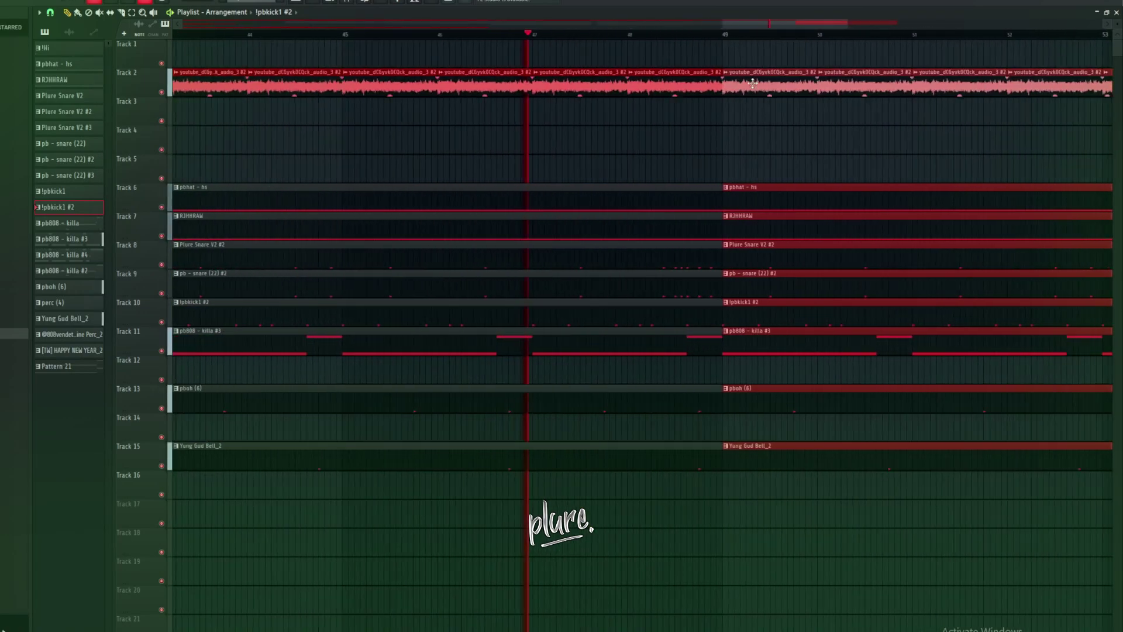
# Cut the patterns on Tracks 6 to 15 out of bar 48 and copy the pb_loop clips to bars 49 to 57 on Track 4
pyautogui.moveTo(560, 585); pyautogui.dragTo(684, 554)
pyautogui.press('Delete')
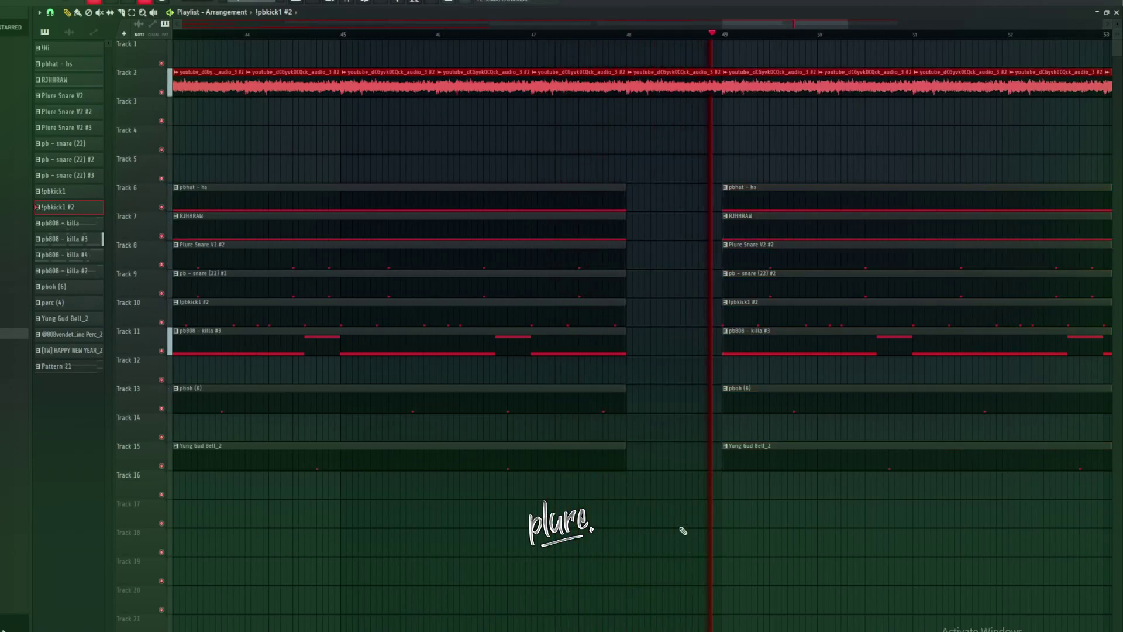
pyautogui.scroll(-6, 736, 37)
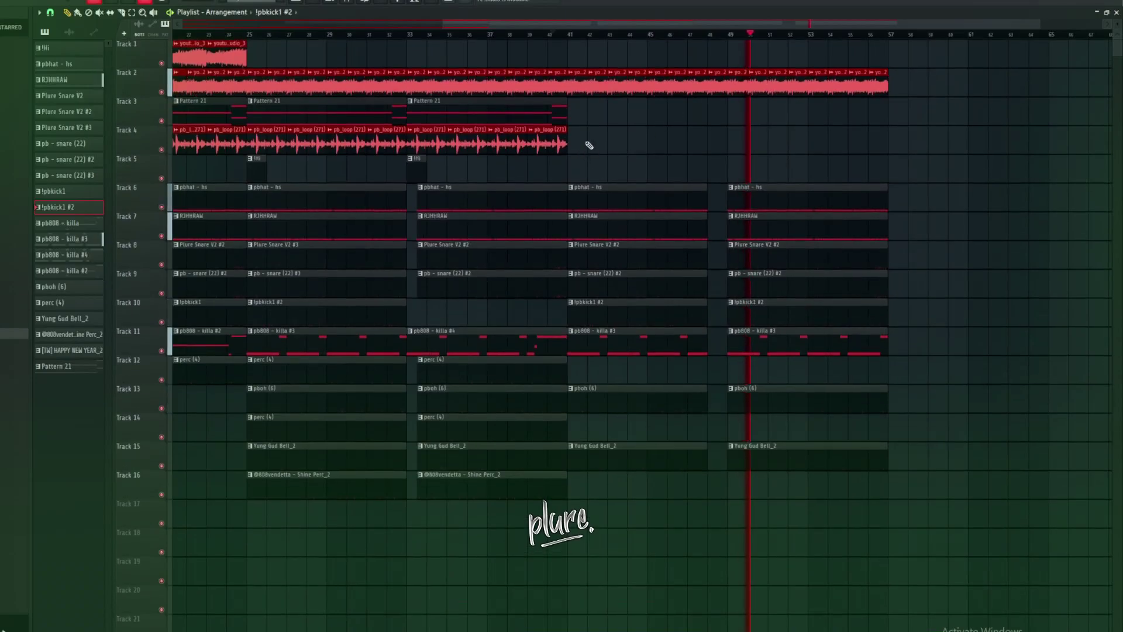
pyautogui.moveTo(587, 145); pyautogui.dragTo(433, 151)
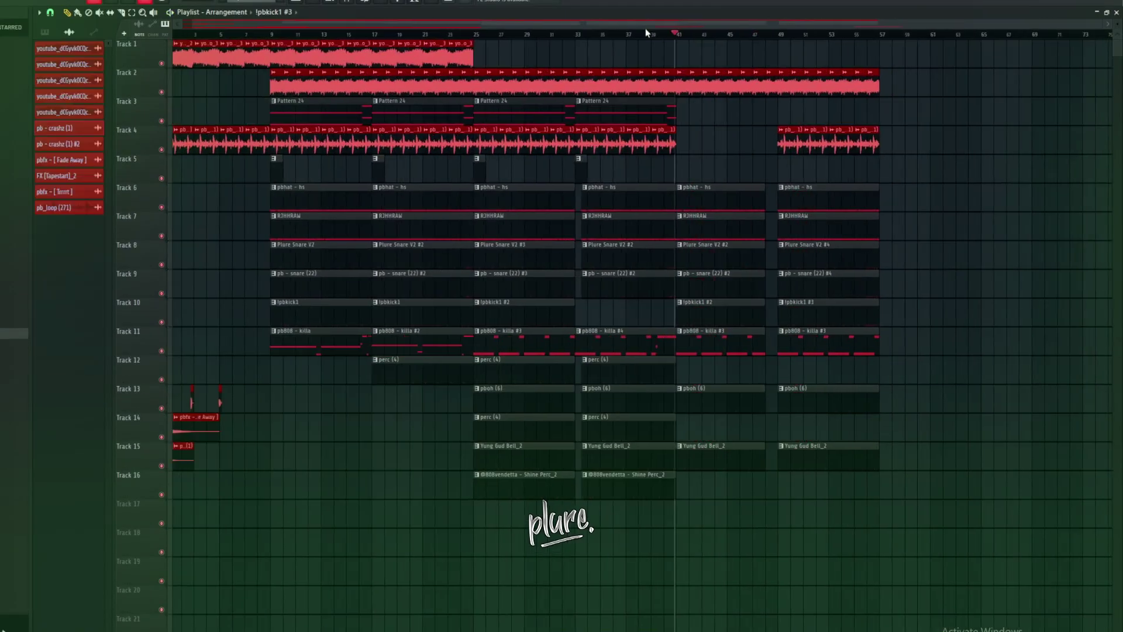
# Create an automation clip for ShaperBox2's mix level on Insert 4, move it to the start of Track 27 and extend it to about bar 62
pyautogui.scroll(-3, 960, 166)
pyautogui.scroll(3, 960, 166)
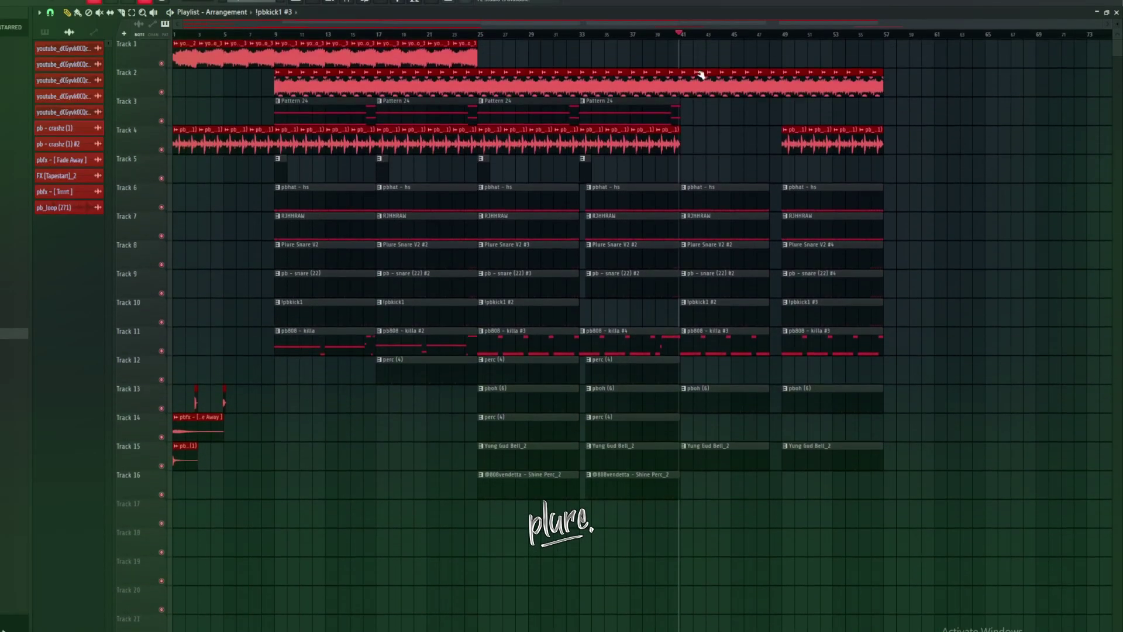
pyautogui.click(352, 2)
pyautogui.rightClick(1105, 117)
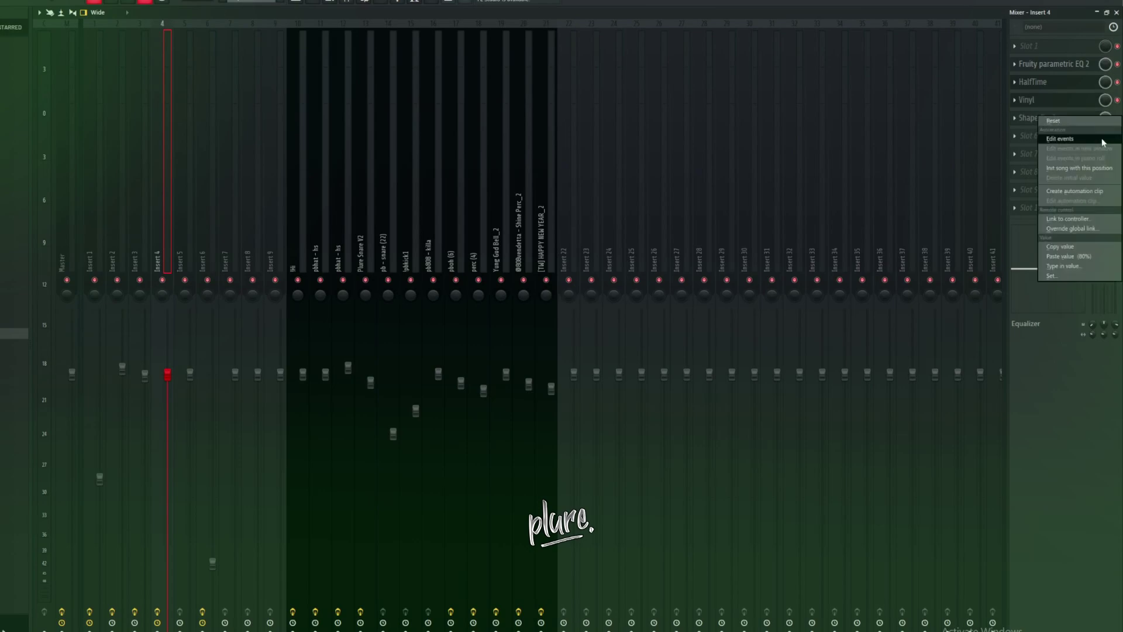
pyautogui.click(1075, 191)
pyautogui.moveTo(708, 503); pyautogui.dragTo(201, 621)
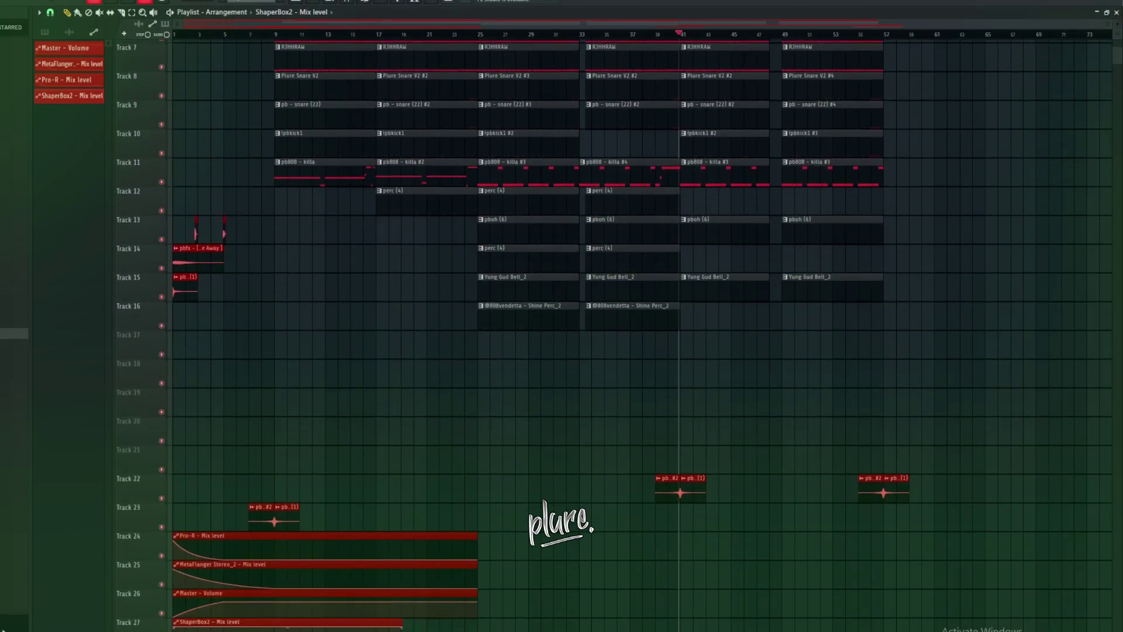
pyautogui.moveTo(403, 625); pyautogui.dragTo(949, 622)
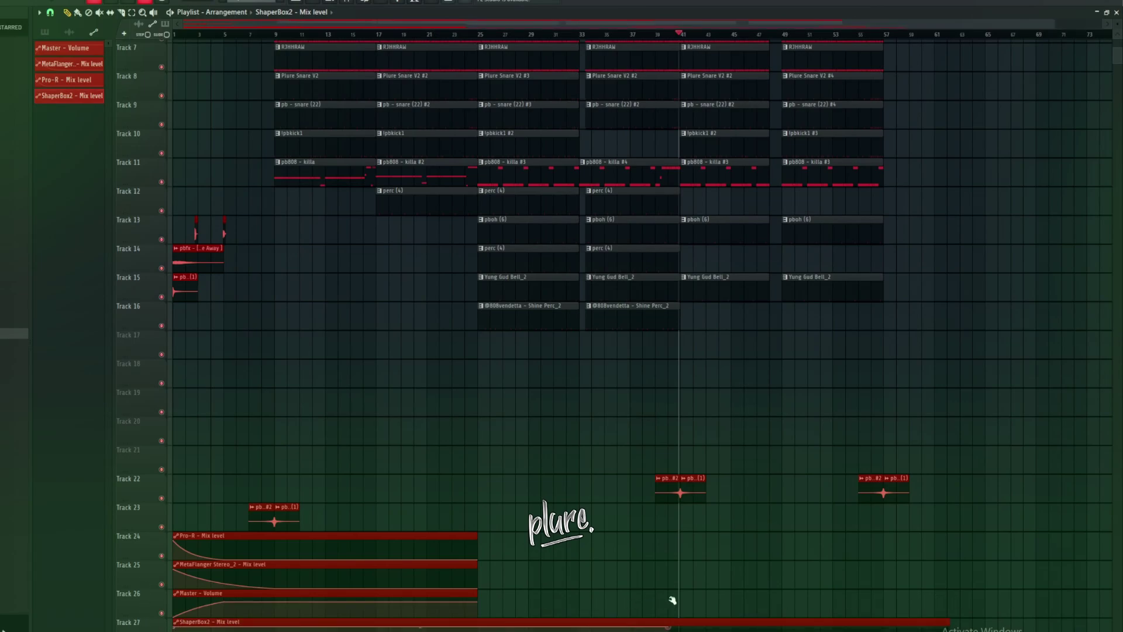
# Shape the ShaperBox2 mix level automation on Track 27 to drop sharply to zero at bar 49 and return to full at bar 57
pyautogui.scroll(6, 840, 287)
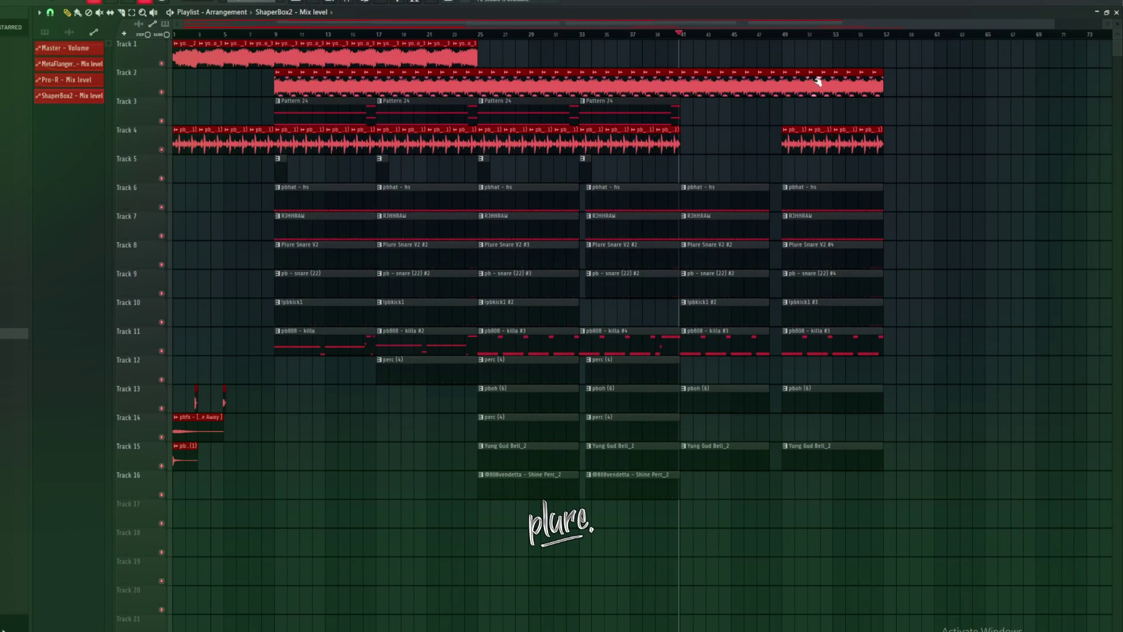
pyautogui.scroll(8, 784, 35)
pyautogui.scroll(-10, 709, 200)
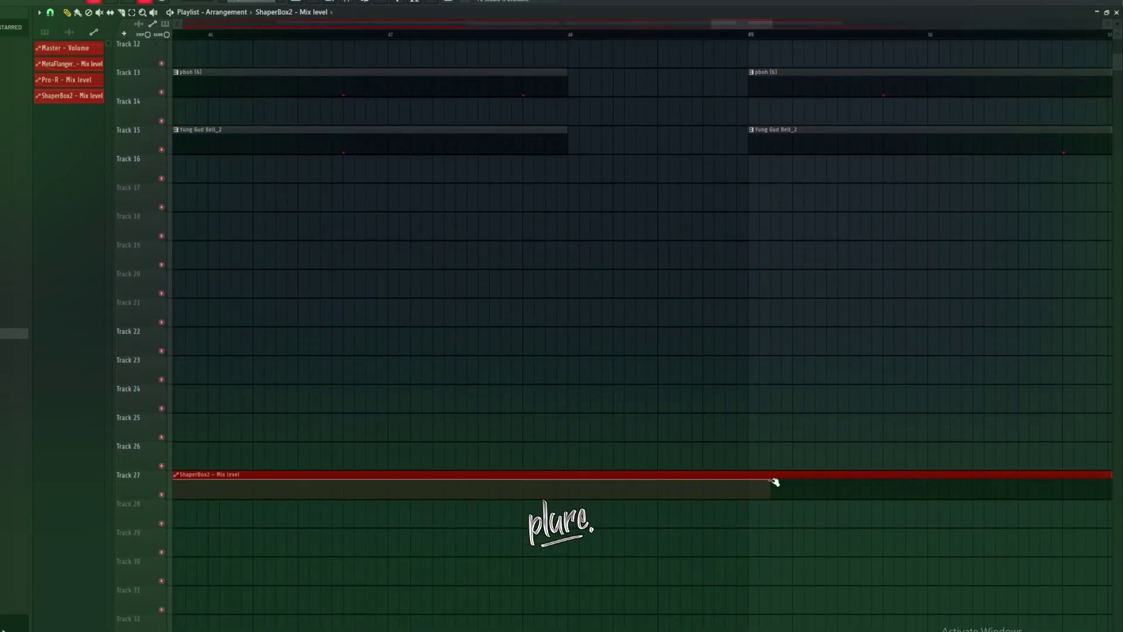
pyautogui.scroll(-8, 744, 36)
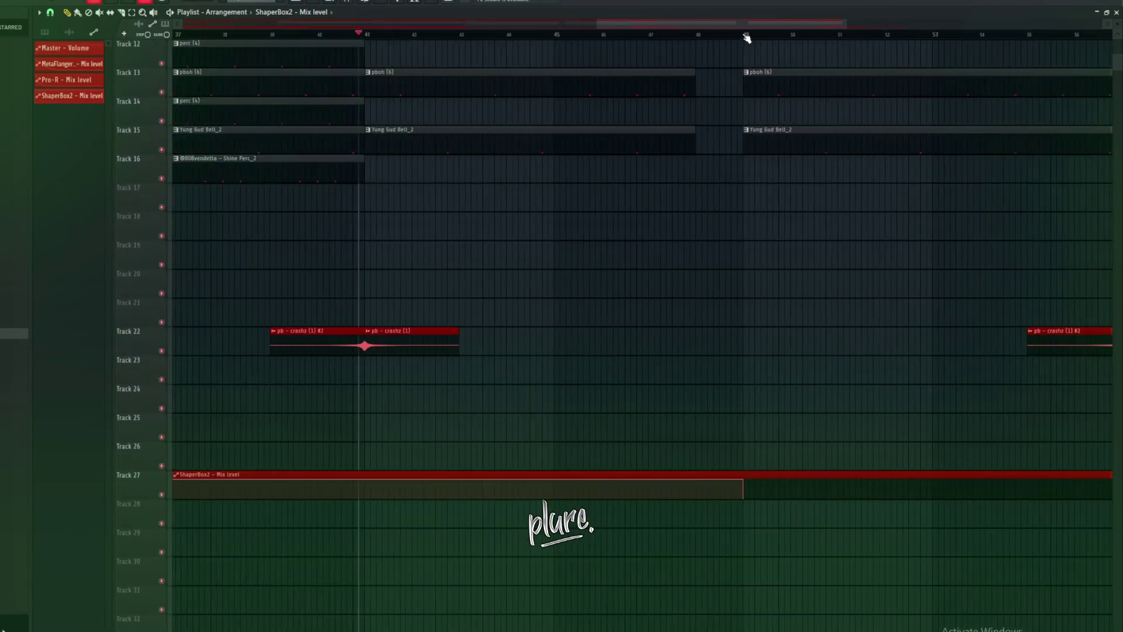
pyautogui.scroll(7, 873, 33)
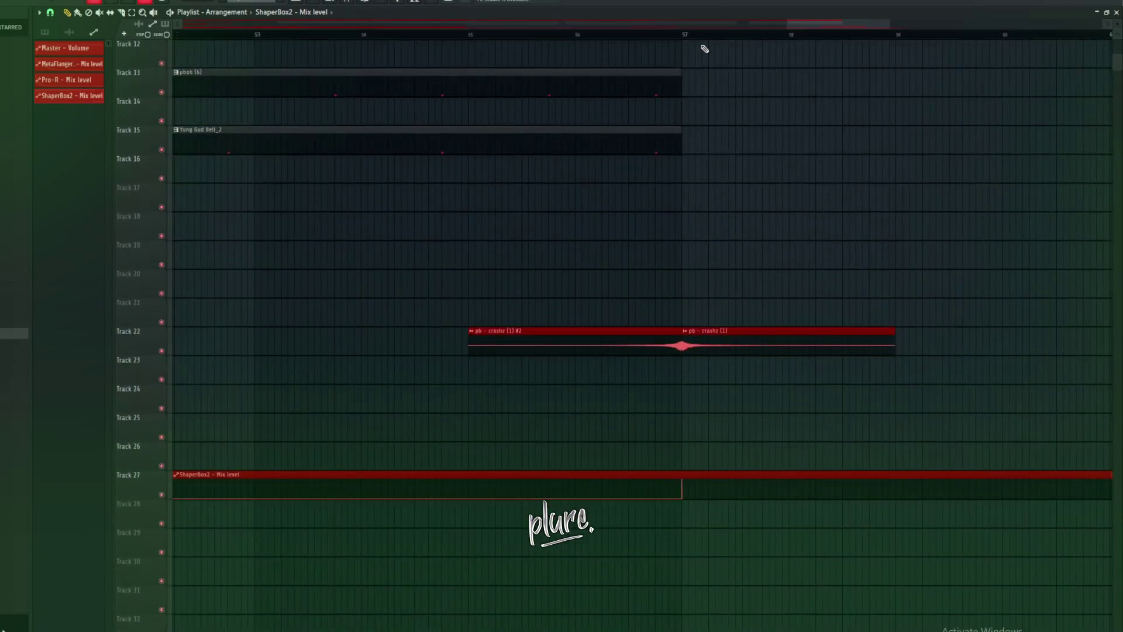
pyautogui.scroll(-9, 705, 53)
pyautogui.scroll(-8, 702, 38)
pyautogui.scroll(7, 732, 83)
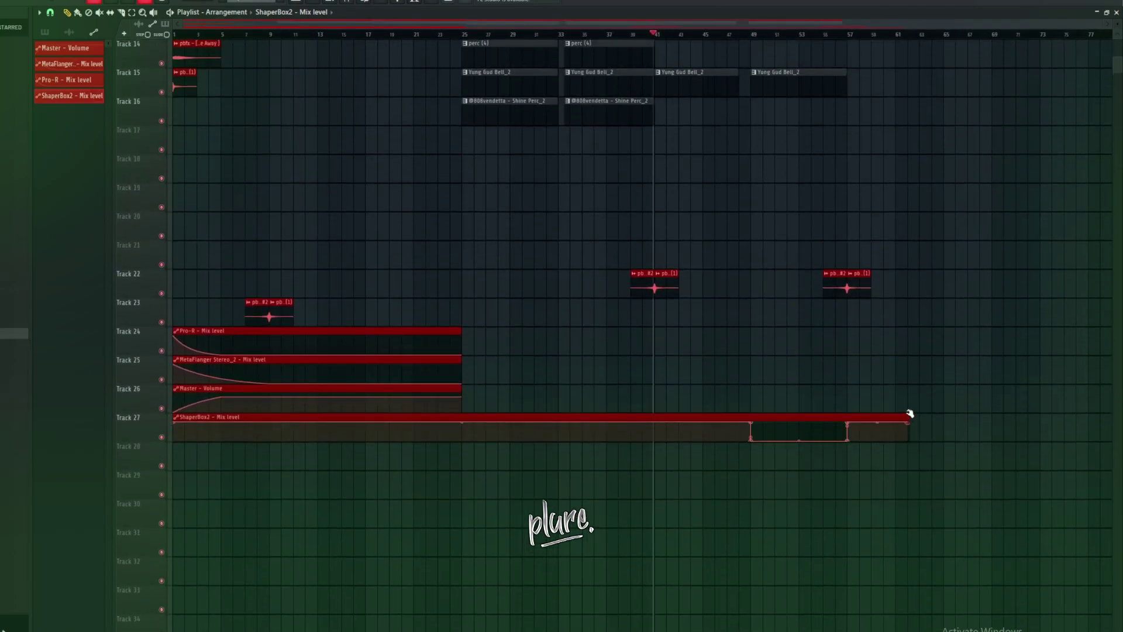
# Load a second ShaperBox2 below the first on Insert 4 and create an automation clip for its mix level
pyautogui.click(345, 2)
pyautogui.click(1035, 143)
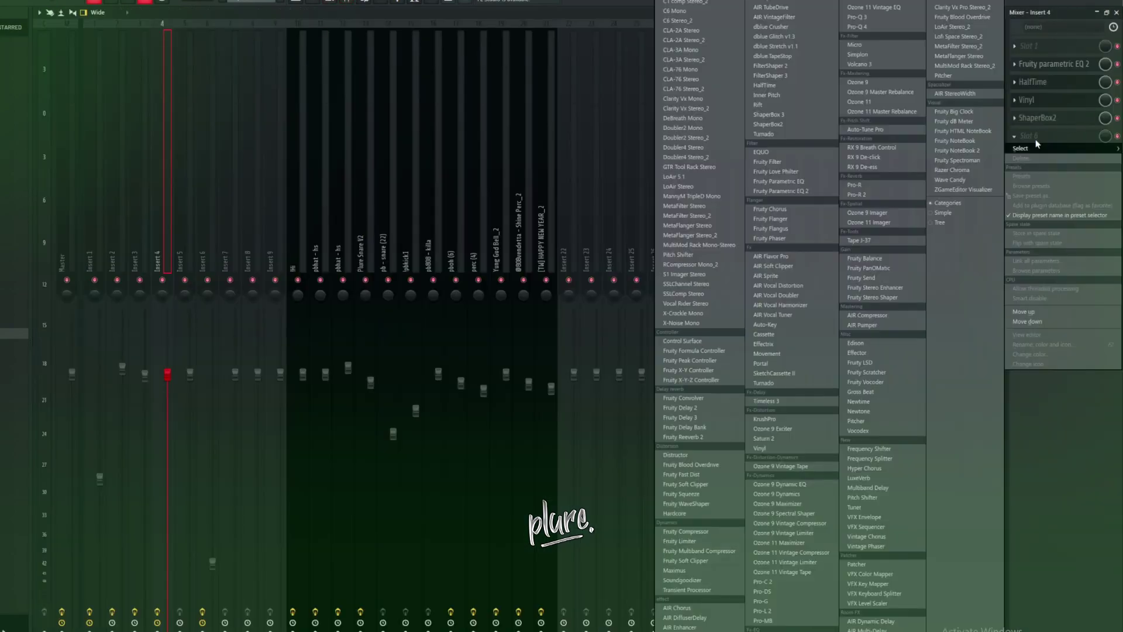
pyautogui.click(696, 418)
pyautogui.click(233, 343)
pyautogui.click(606, 153)
pyautogui.rightClick(1109, 140)
pyautogui.click(1100, 193)
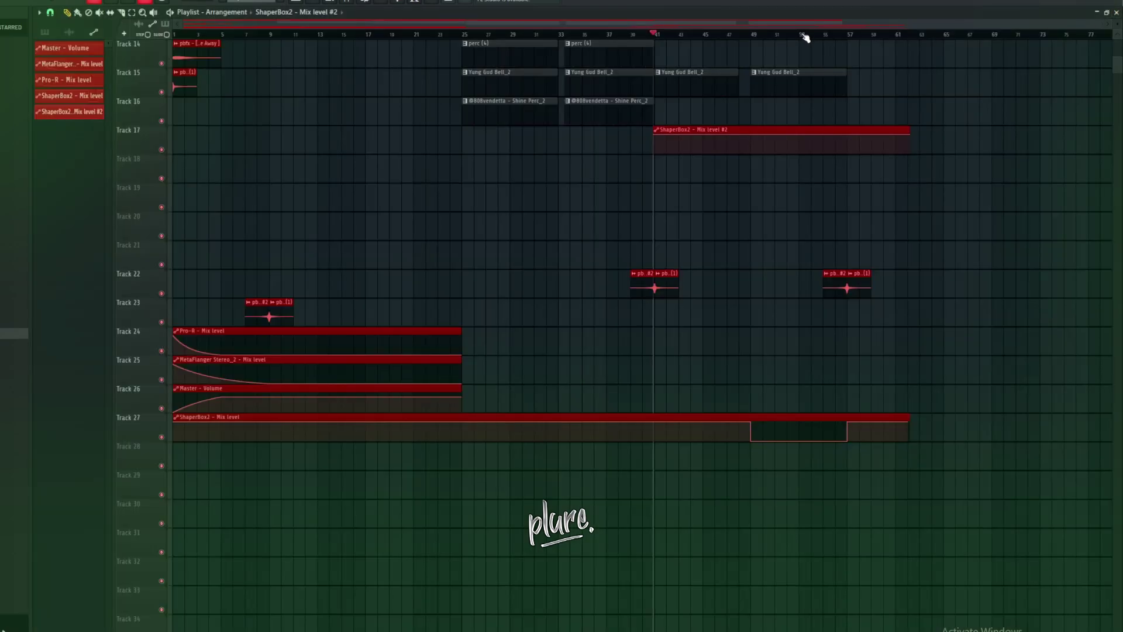
# Move the ShaperBox2 - Mix level #2 clip to the start of Track 28, flatten its curve to zero and extend it to bar 49
pyautogui.moveTo(742, 130); pyautogui.dragTo(84, 471)
pyautogui.moveTo(173, 448); pyautogui.dragTo(155, 492)
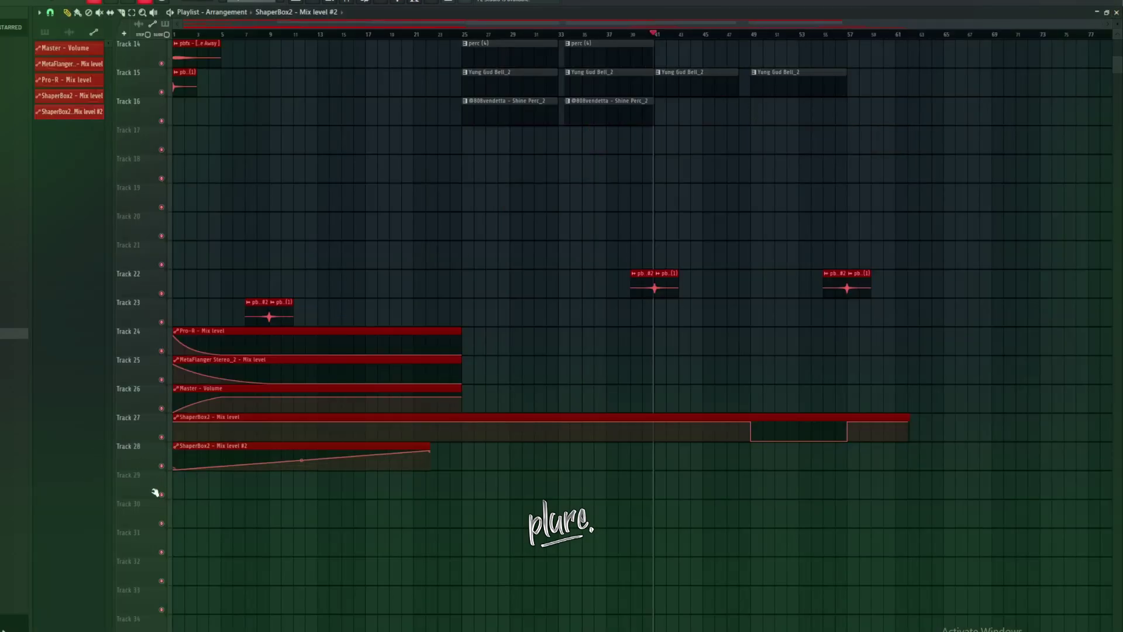
pyautogui.moveTo(432, 454); pyautogui.dragTo(767, 544)
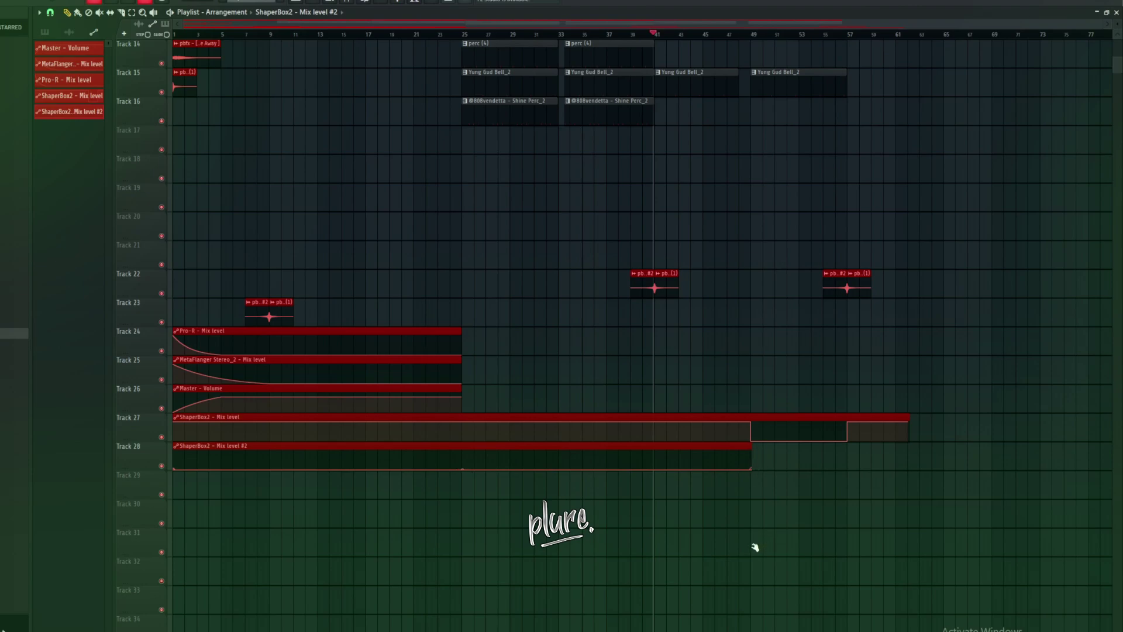
# Raise the Mix level #2 automation sharply at bar 49, return it to zero at bar 57 and extend the clip to about bar 62
pyautogui.scroll(5, 818, 37)
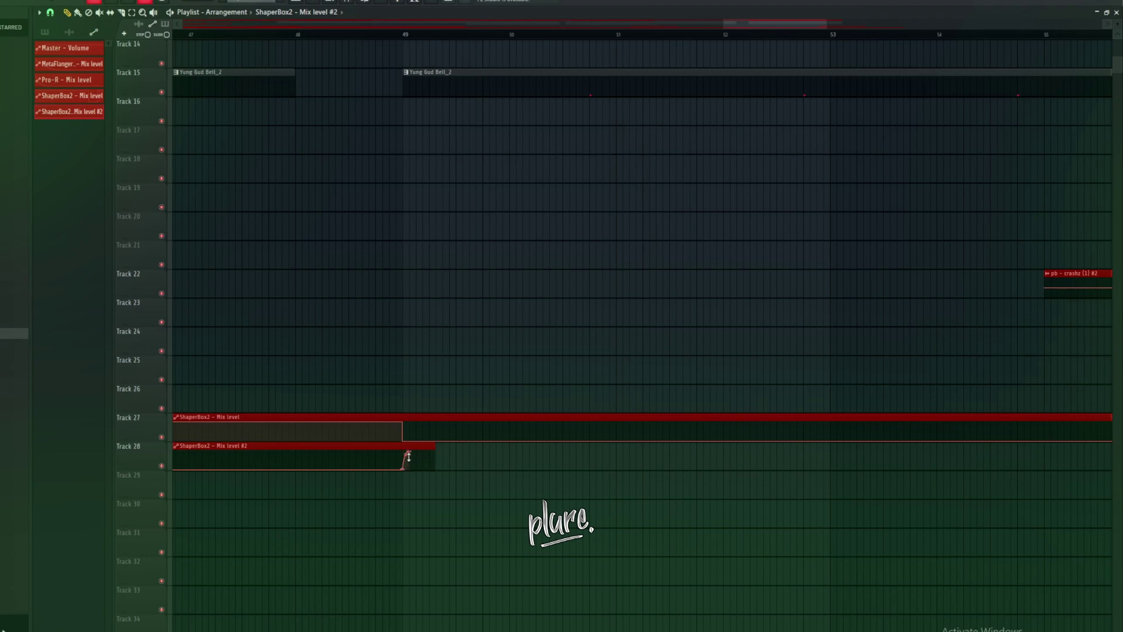
pyautogui.moveTo(434, 445); pyautogui.dragTo(1064, 403)
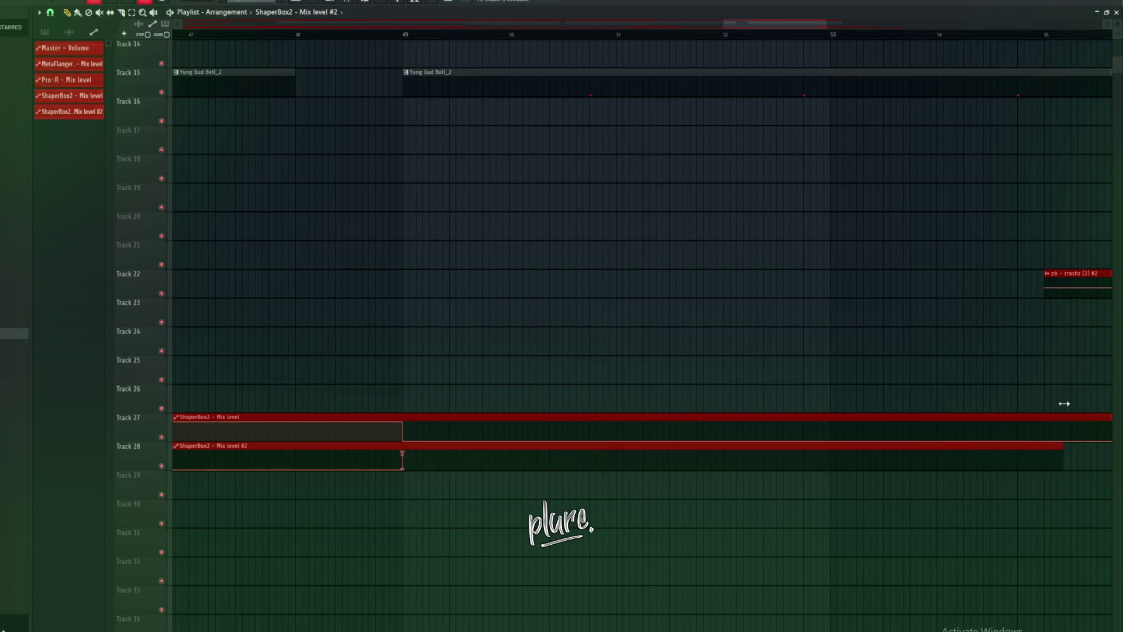
pyautogui.scroll(-5, 858, 39)
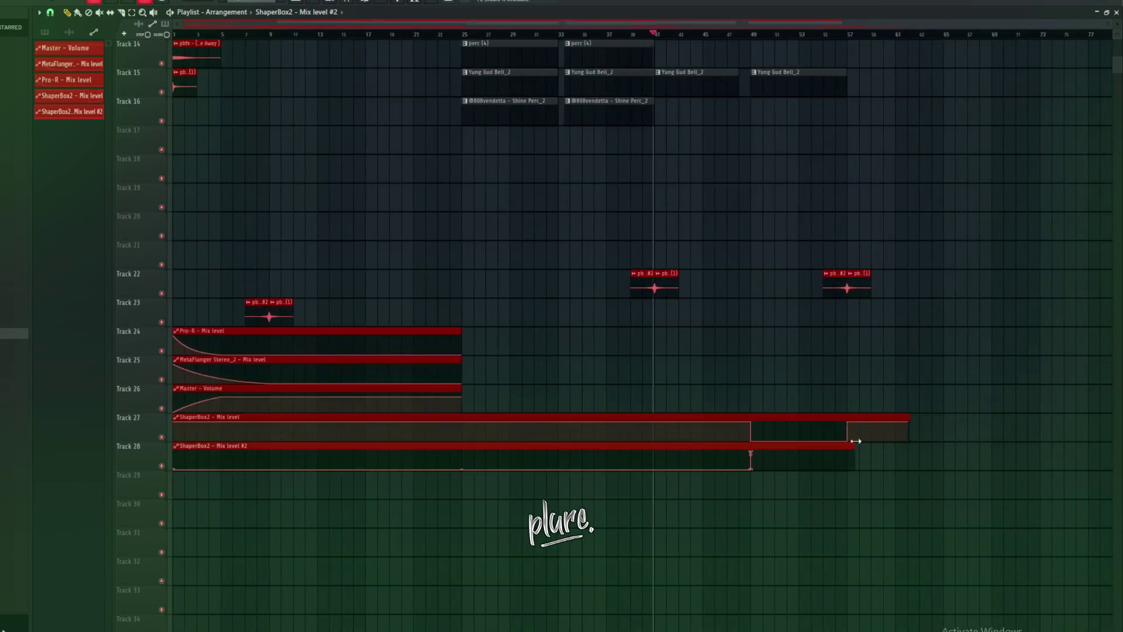
pyautogui.scroll(6, 863, 35)
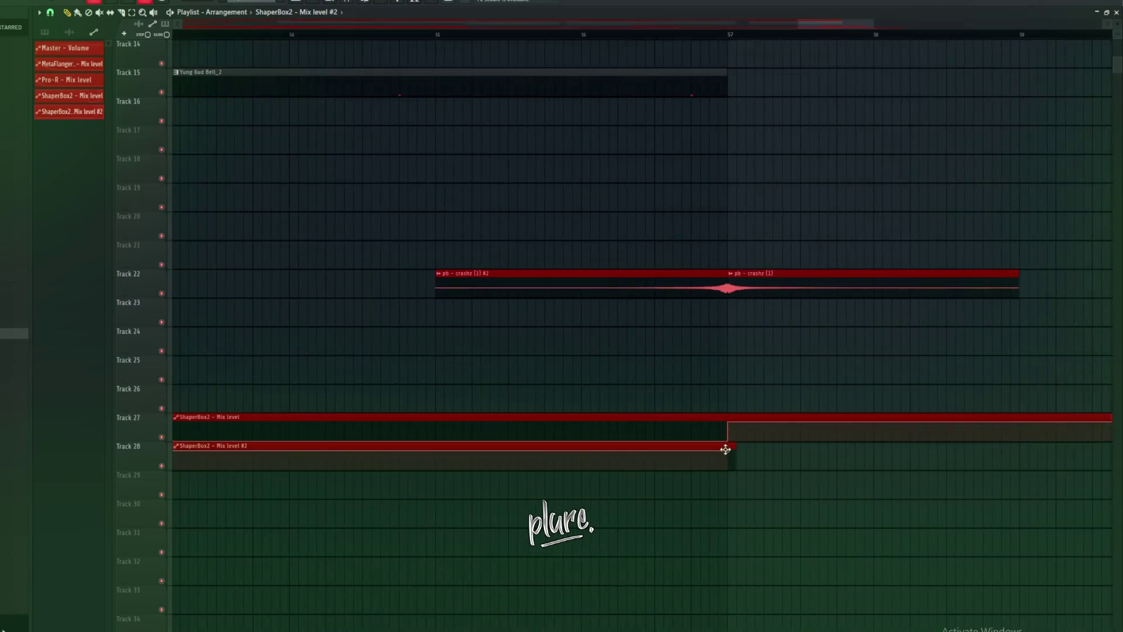
pyautogui.moveTo(696, 470); pyautogui.dragTo(731, 447)
pyautogui.scroll(-6, 728, 34)
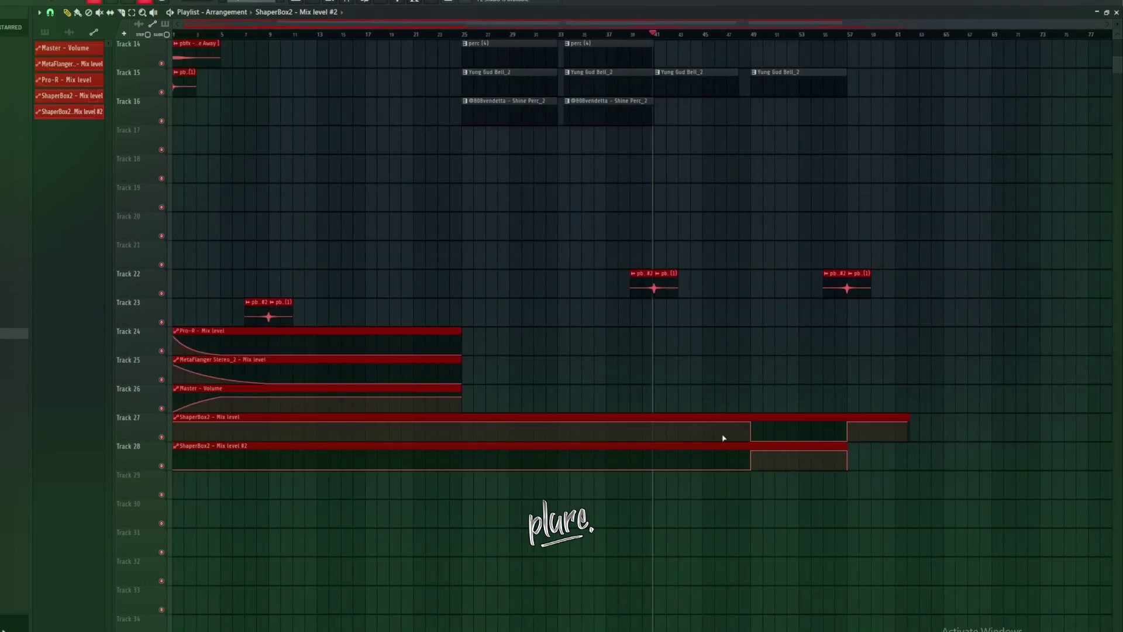
pyautogui.moveTo(848, 443); pyautogui.dragTo(907, 440)
# Play the arrangement from just before bar 41 and make the pb_loop clip at bar 49 on Track 4 unique
pyautogui.scroll(13, 928, 196)
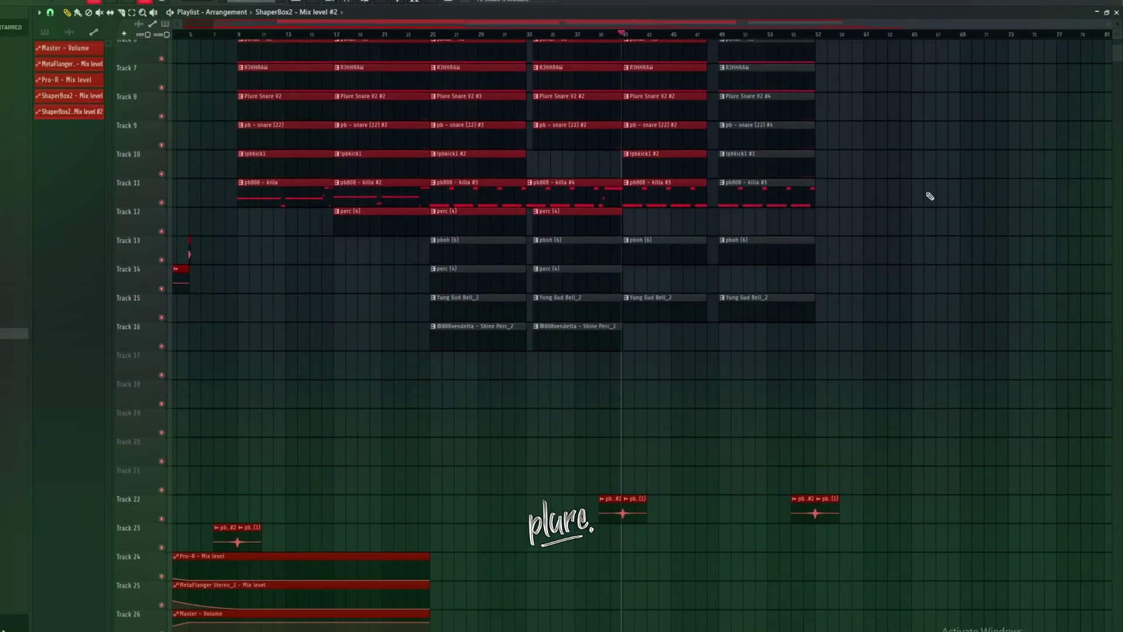
pyautogui.click(618, 34)
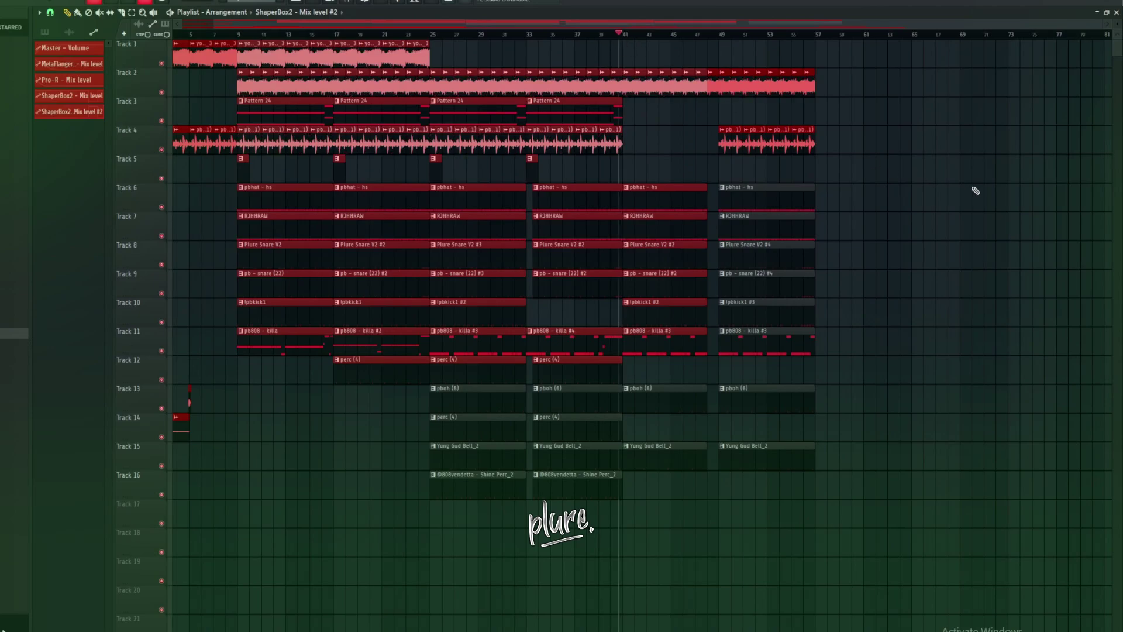
pyautogui.press('space')
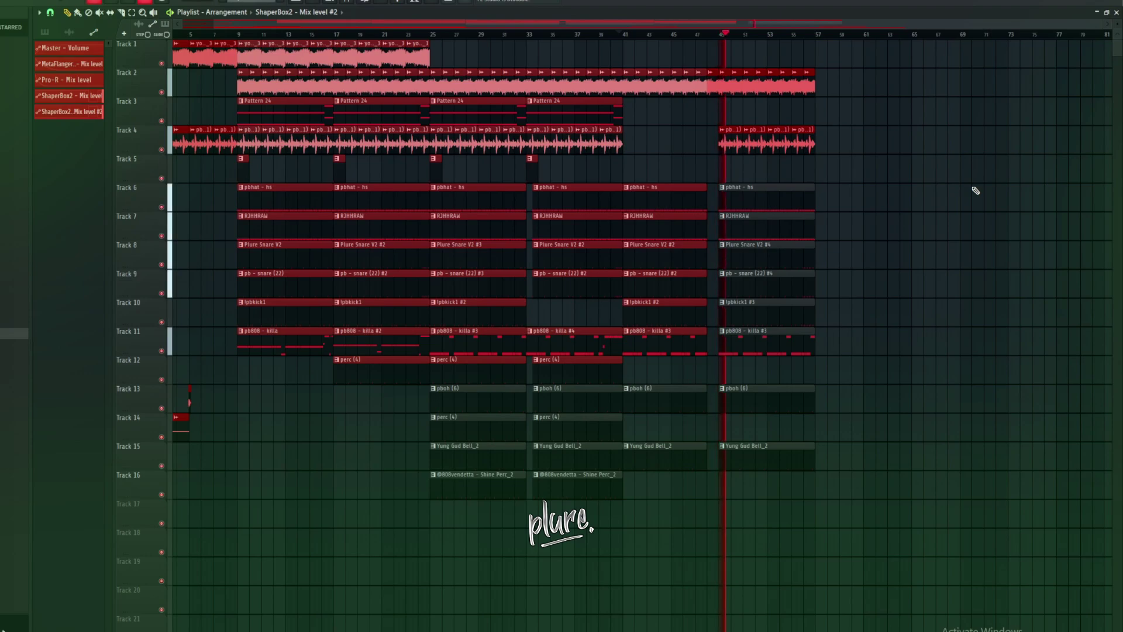
pyautogui.rightClick(719, 135)
pyautogui.click(754, 232)
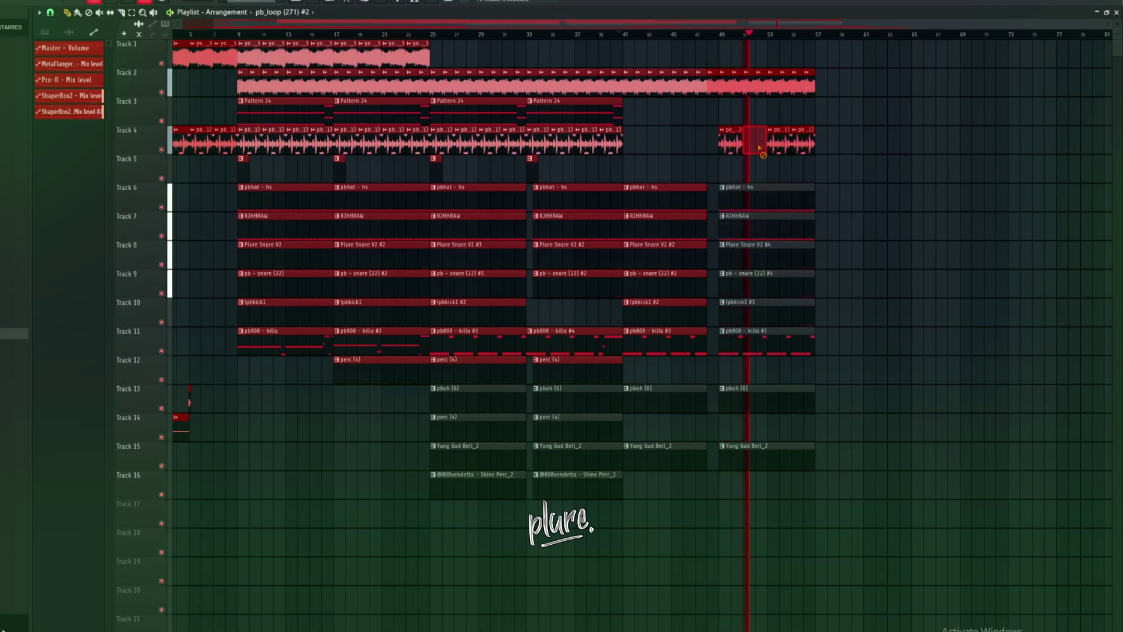
# Check the pb_loop (271) #2 clip's settings and remove the pb_loop clips from Track 4 between bars 49 and 57
pyautogui.doubleClick(725, 144)
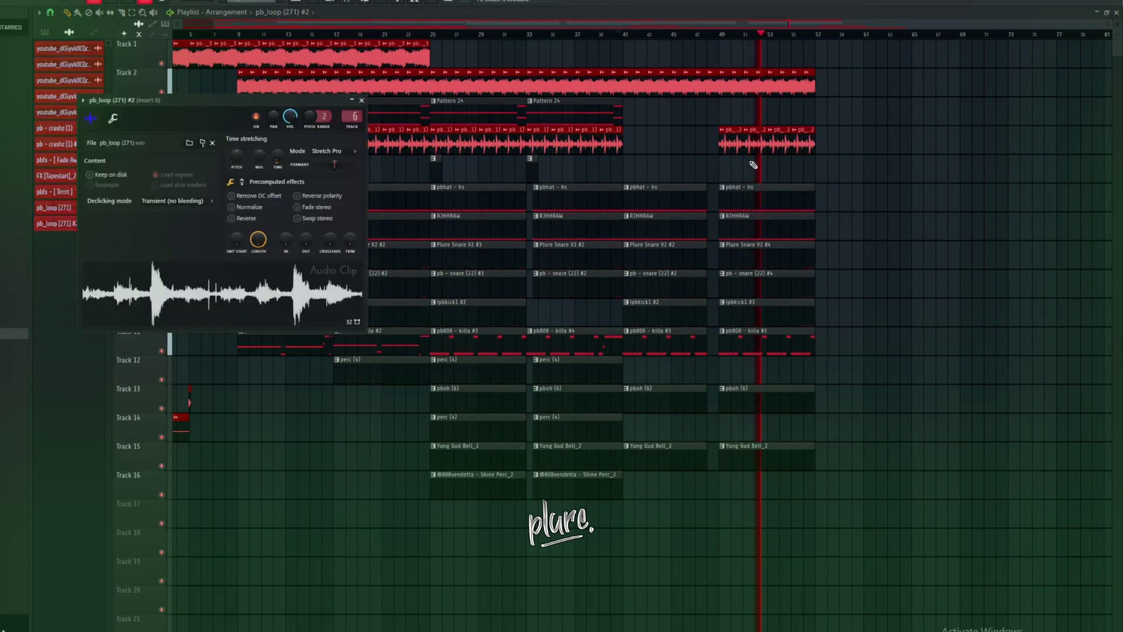
pyautogui.press('Escape')
pyautogui.hscroll(-1, 815, 38)
pyautogui.scroll(-2, 902, 170)
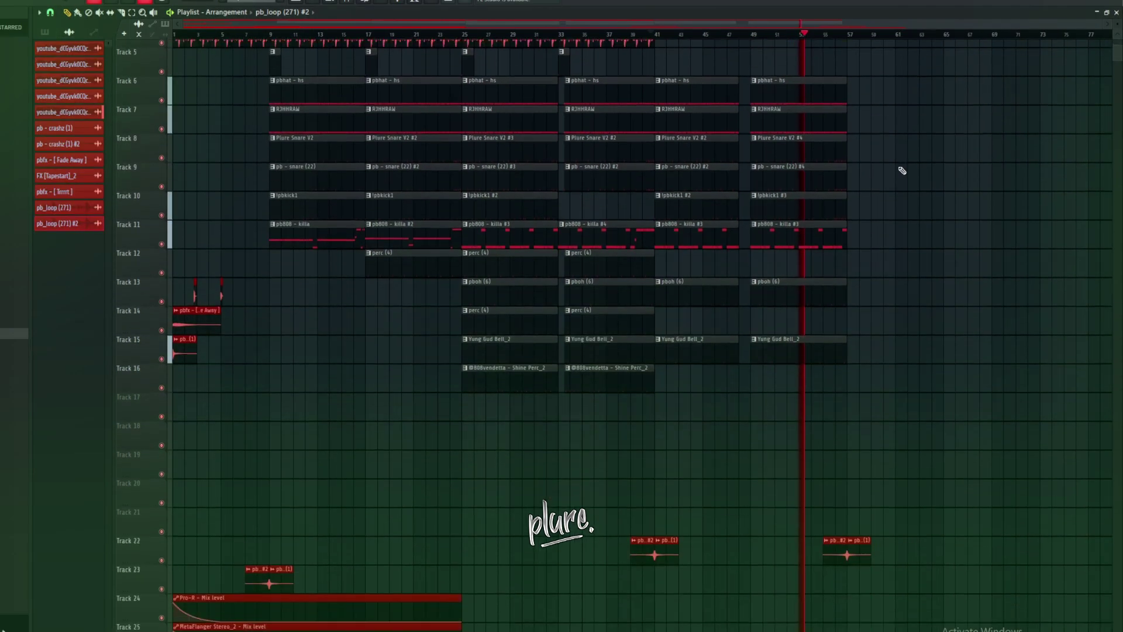
pyautogui.scroll(2, 898, 179)
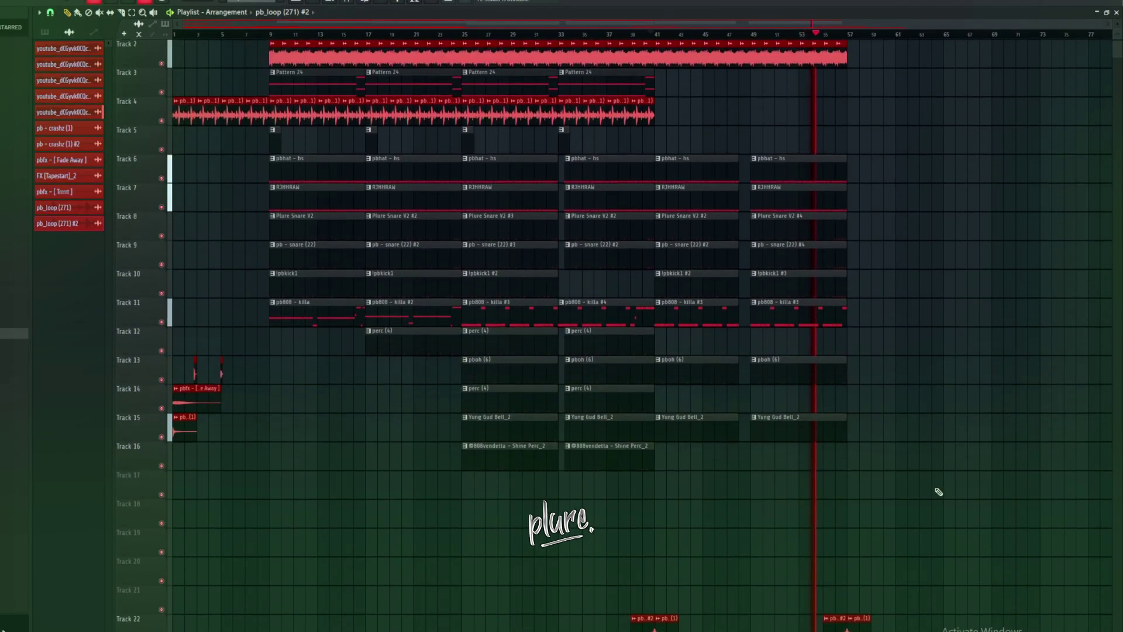
pyautogui.scroll(1, 907, 424)
pyautogui.press('space')
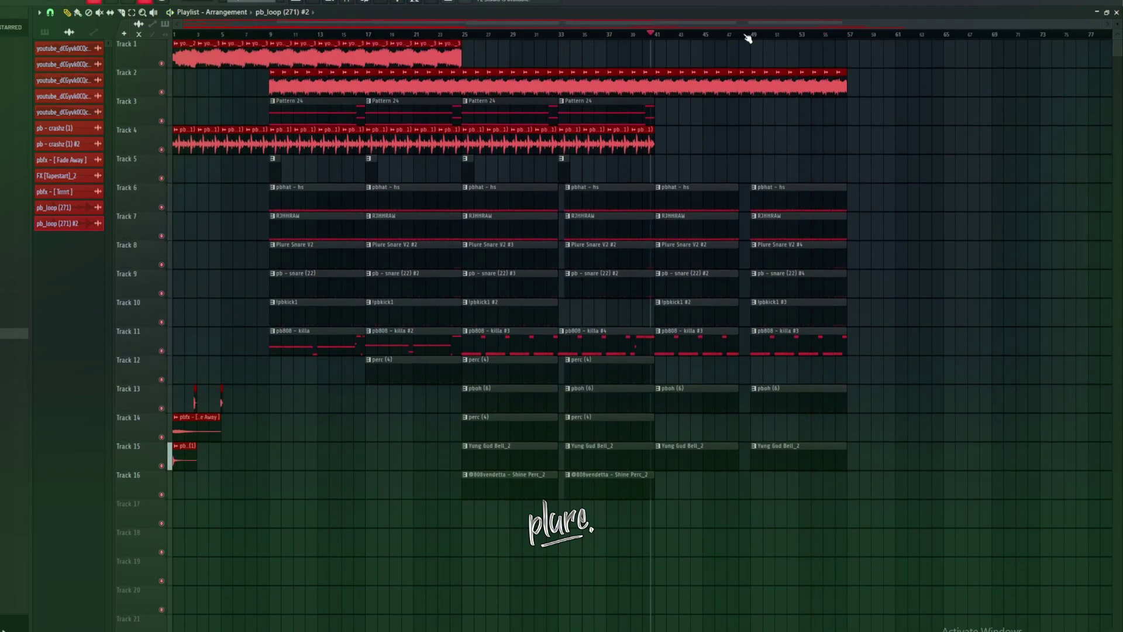
# Duplicate all clips from bars 9 to 57 so the copy fills bars 57 to 105
pyautogui.moveTo(998, 514); pyautogui.dragTo(271, 41)
pyautogui.hotkey('ctrl', 'b')
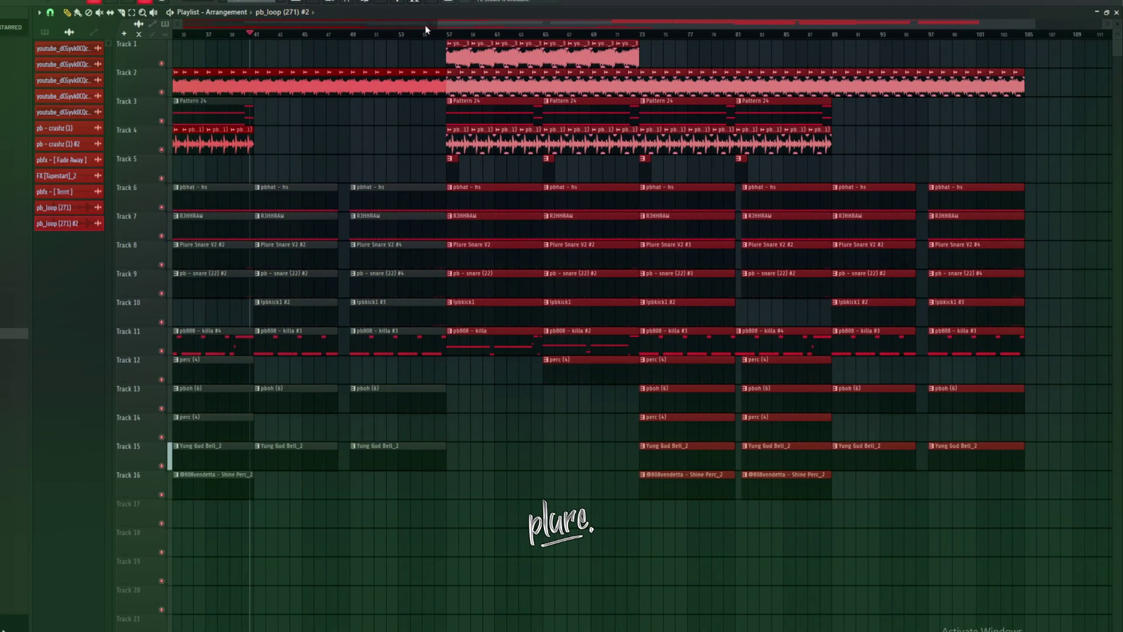
pyautogui.scroll(-1, 427, 39)
pyautogui.scroll(-2, 427, 38)
pyautogui.scroll(-1, 964, 49)
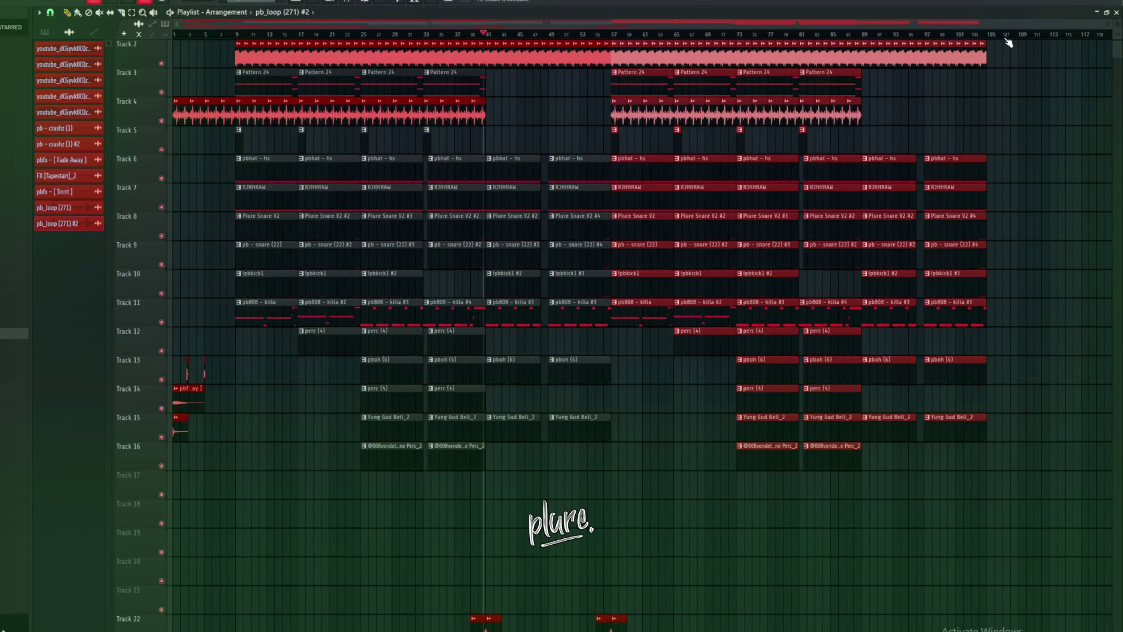
# Cut bar 79 out of the clips on Tracks 3 to 16 to leave a one-bar break
pyautogui.scroll(5, 680, 114)
pyautogui.moveTo(681, 114); pyautogui.dragTo(679, 97)
pyautogui.moveTo(747, 556); pyautogui.dragTo(757, 113)
pyautogui.press('Delete')
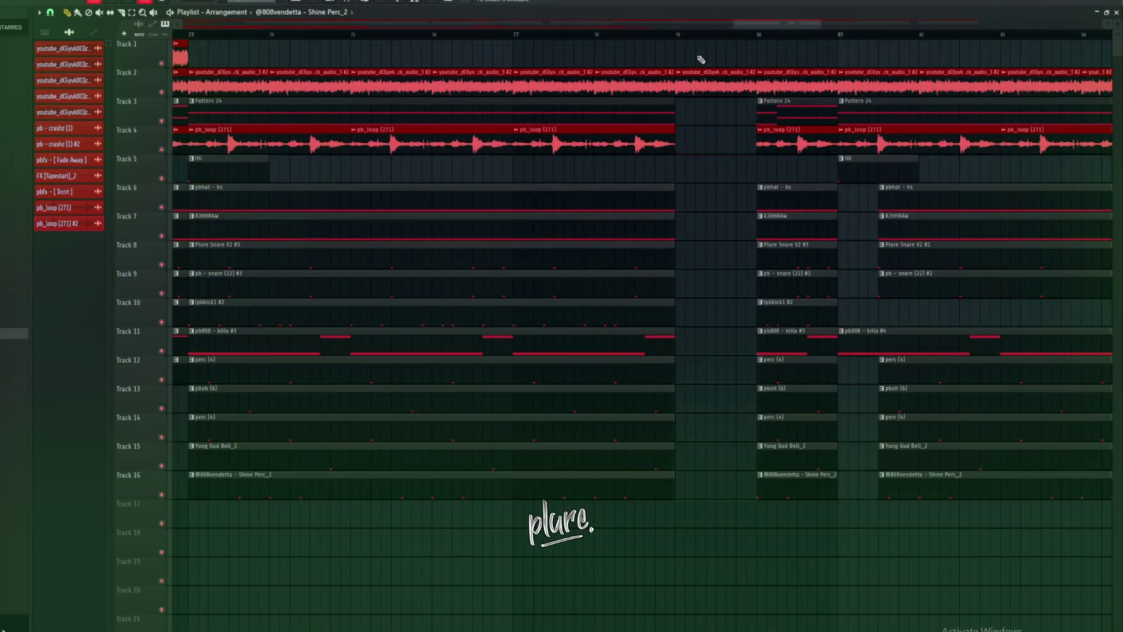
# Load HalfTime in the Master's fifth effect slot with a 1/8 loop, 1.5x speed and a 1/16 fade-in
pyautogui.press('space')
pyautogui.press('F9')
pyautogui.click(1018, 124)
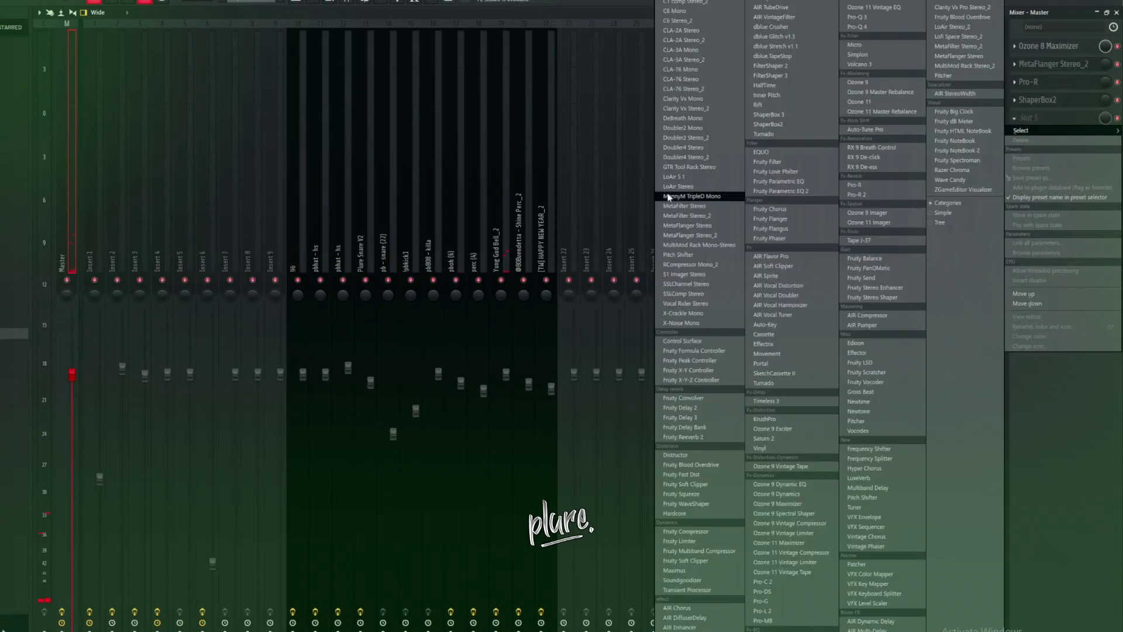
pyautogui.click(771, 84)
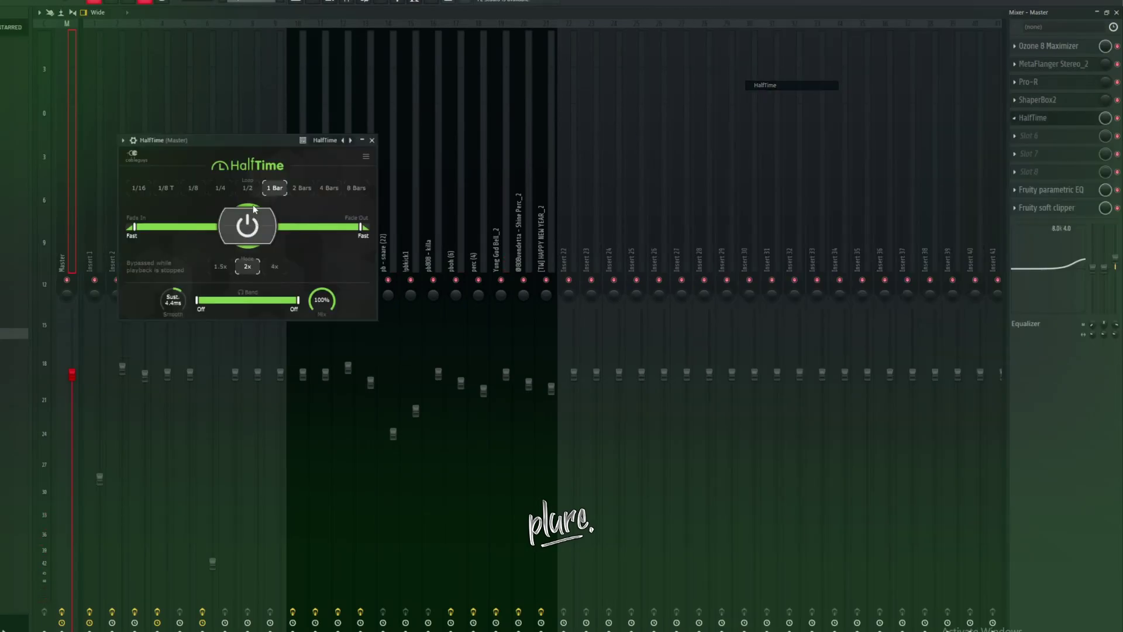
pyautogui.click(143, 228)
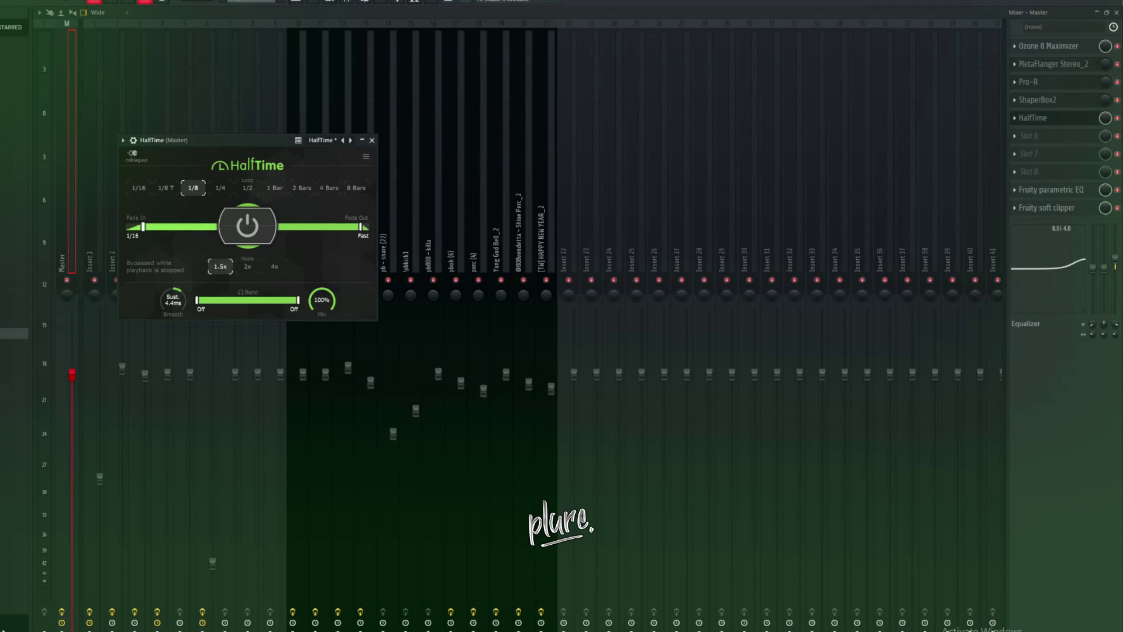
# Automate HalfTime's mix level with a clip at the start of Track 30, extended to about bar 120 and lowered to zero
pyautogui.click(1020, 141)
pyautogui.click(1074, 200)
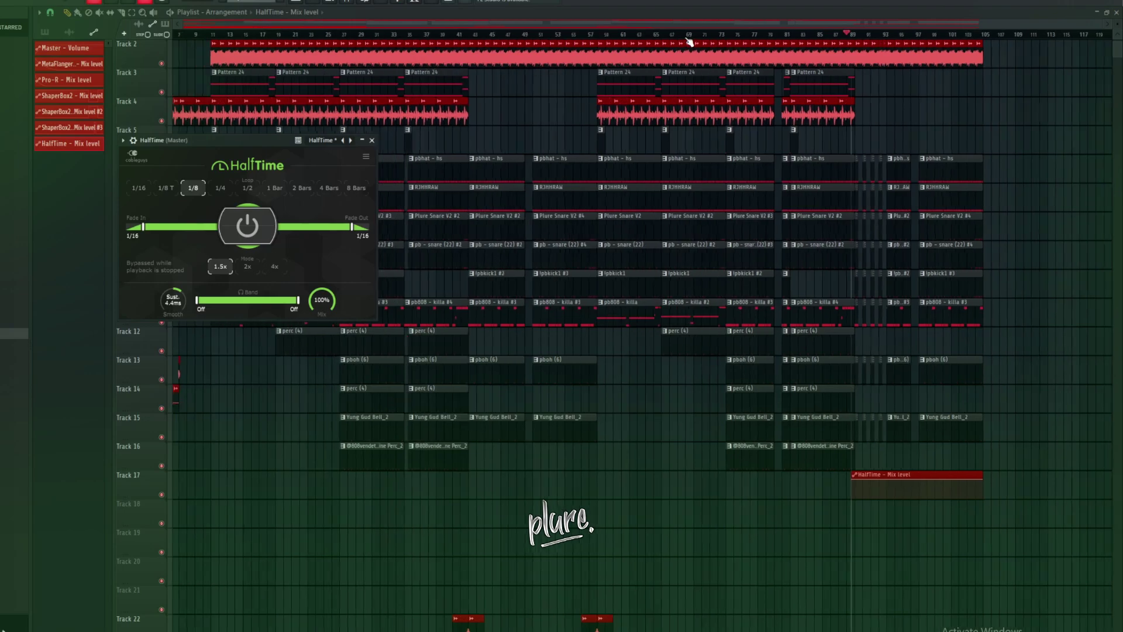
pyautogui.moveTo(906, 297); pyautogui.dragTo(83, 603)
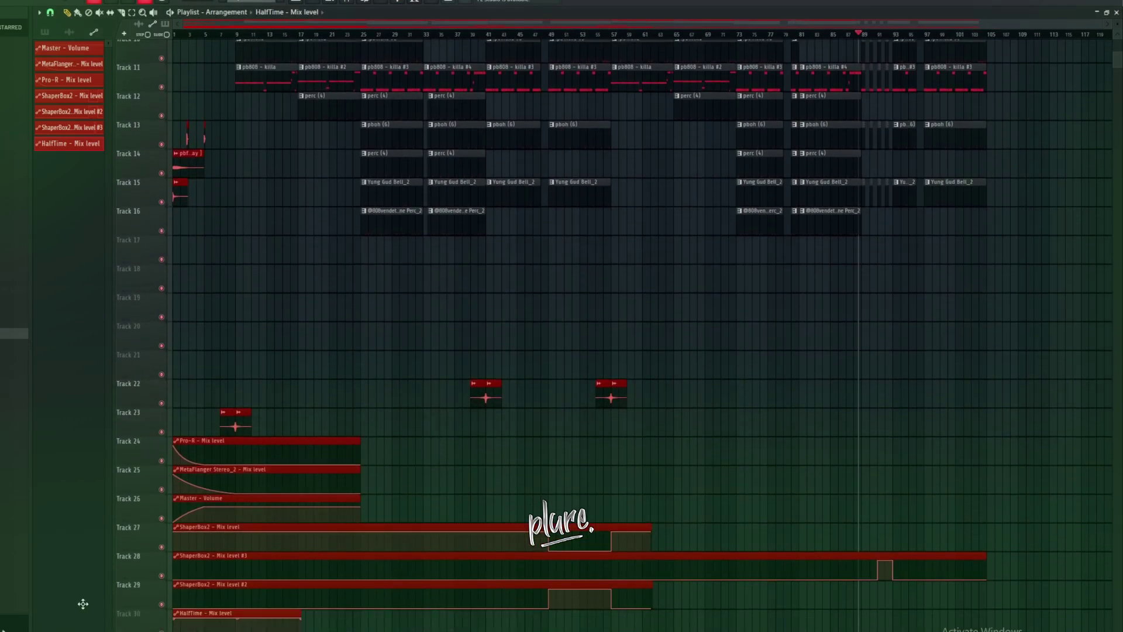
pyautogui.moveTo(300, 611); pyautogui.dragTo(1108, 610)
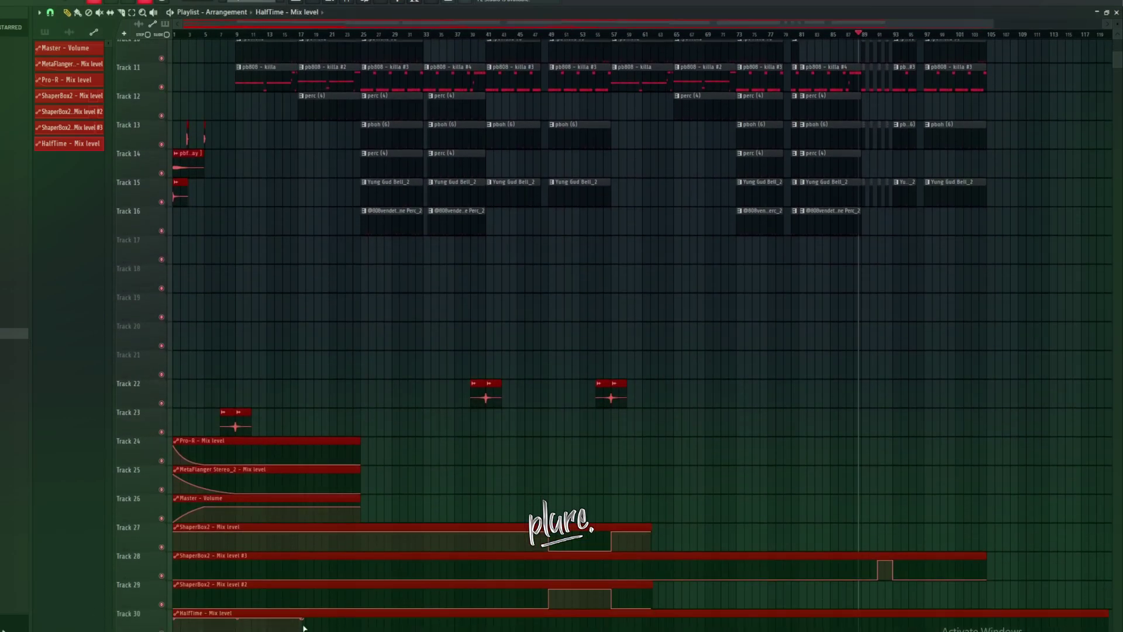
pyautogui.moveTo(178, 624); pyautogui.dragTo(175, 631)
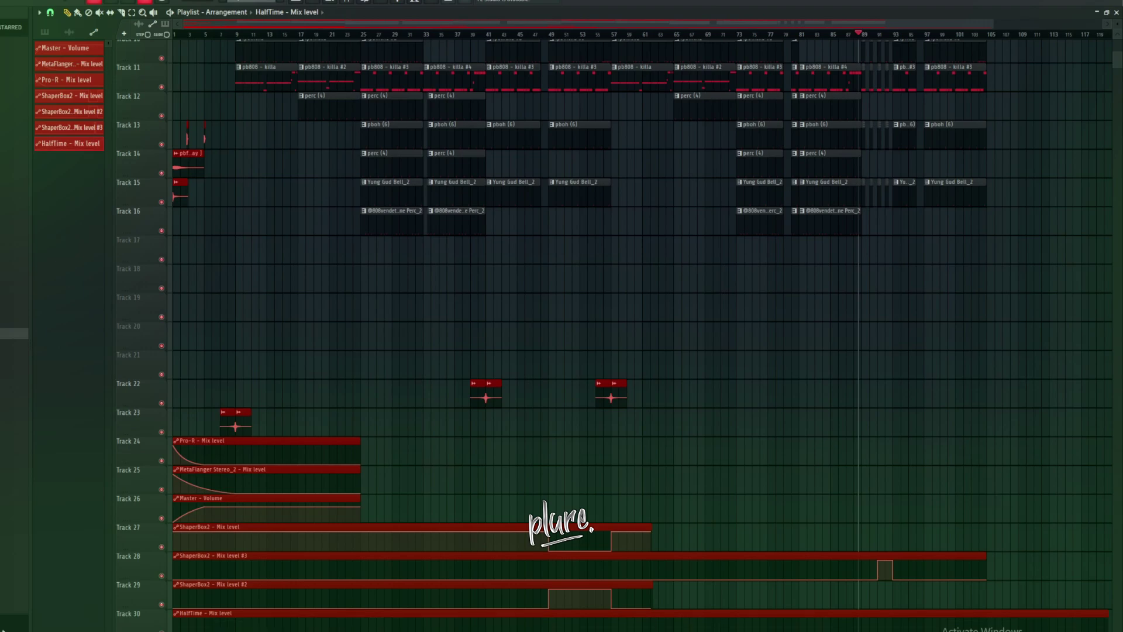
# Extend the automation clips on Tracks 24 to 27 to bar 105 and curve the Pro-R mix level upward from bar 97
pyautogui.scroll(2, 418, 574)
pyautogui.moveTo(419, 579); pyautogui.dragTo(965, 528)
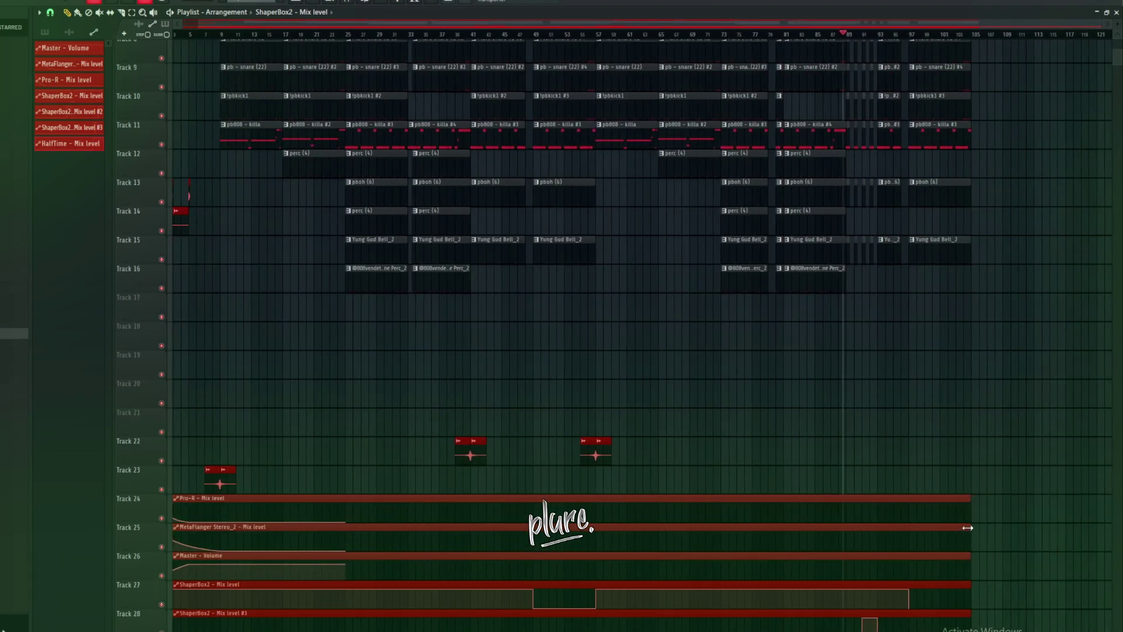
pyautogui.click(911, 520)
pyautogui.click(911, 522)
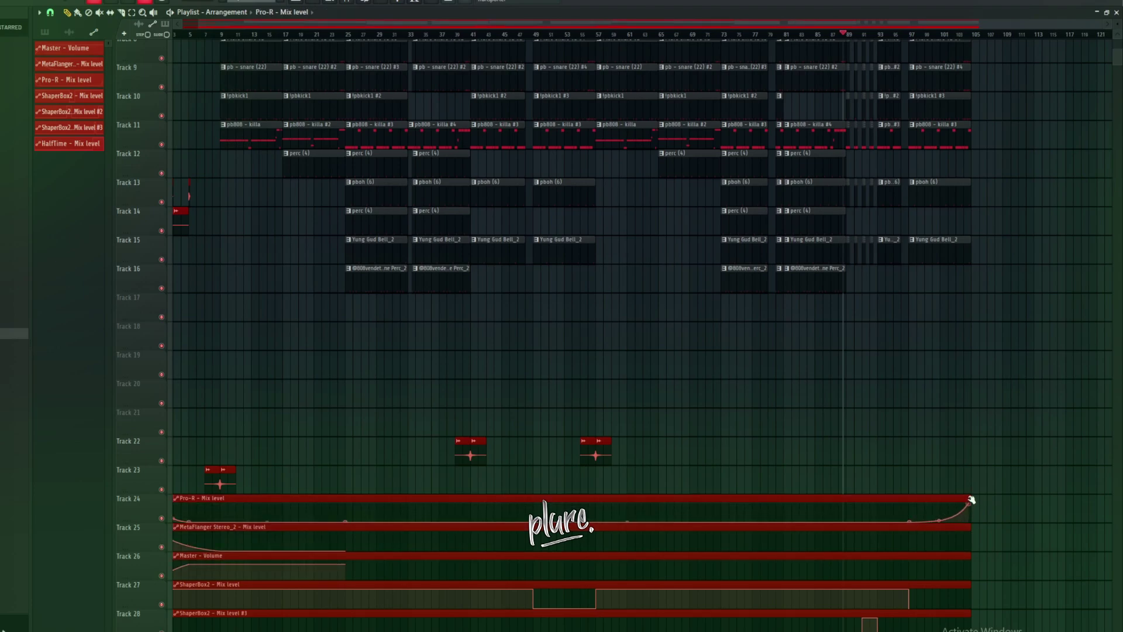
# Curve the MetaFlanger mix level upward and fade out the master volume between bars 97 and 105
pyautogui.click(908, 551)
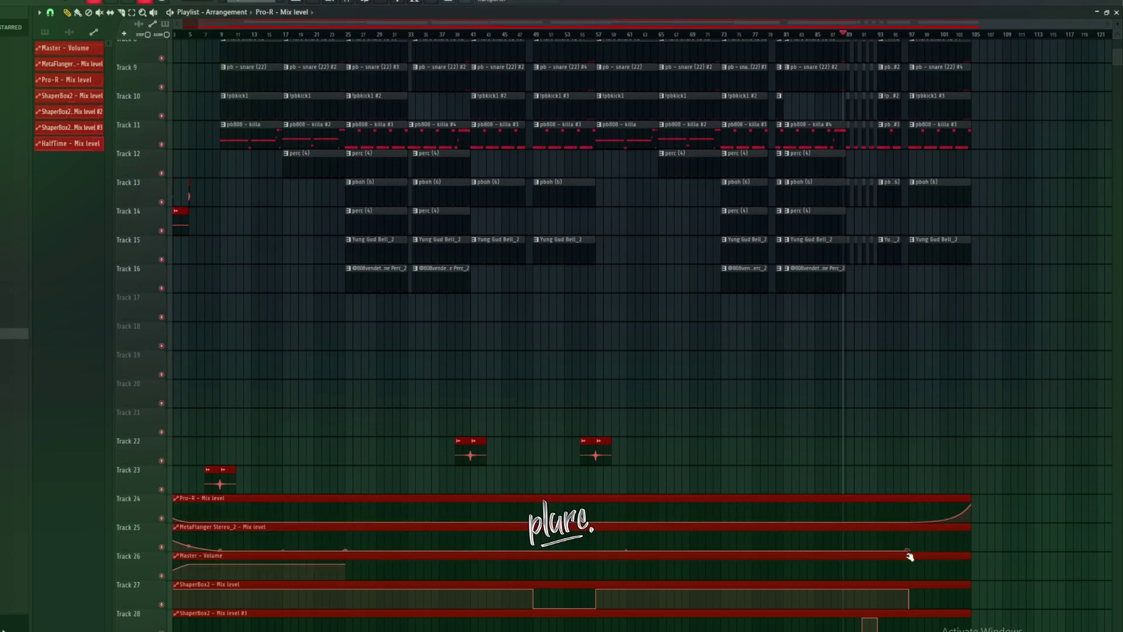
pyautogui.click(911, 558)
pyautogui.scroll(5, 968, 346)
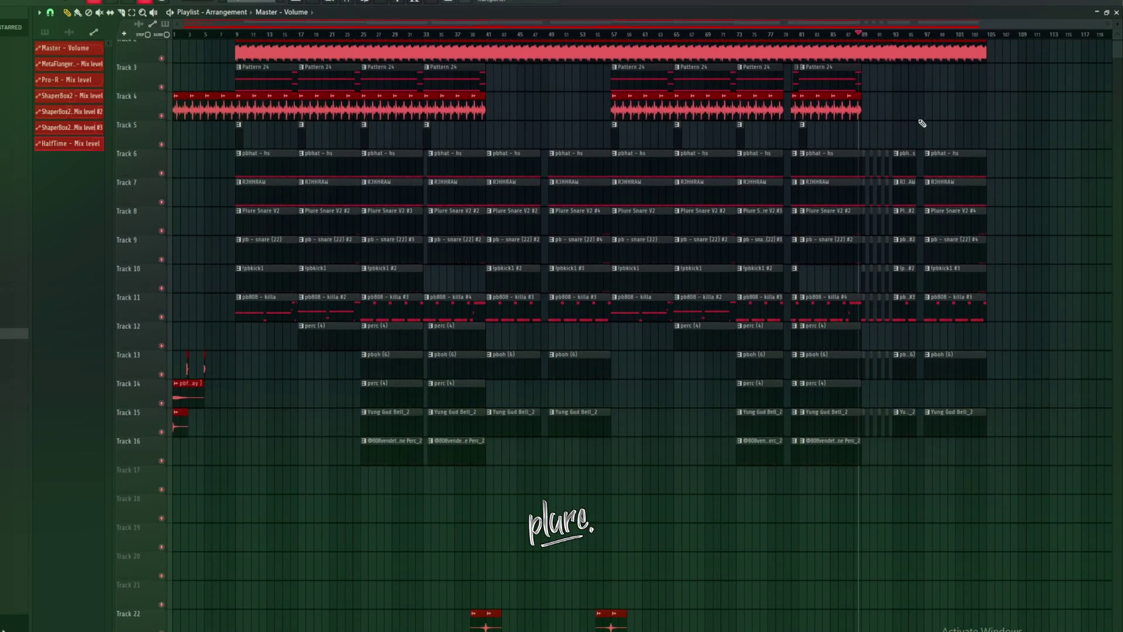
# Copy the pb - crashz transition clips to Track 23 at bars 87 to 91 and play the arrangement from just before bar 89
pyautogui.scroll(3, 727, 497)
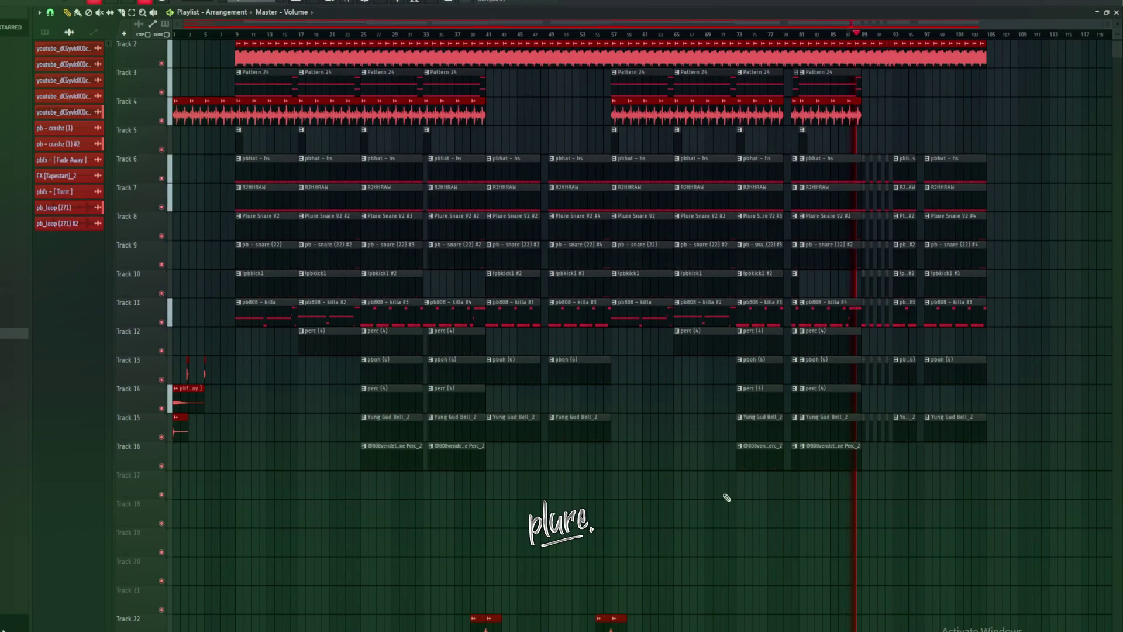
pyautogui.scroll(-2, 734, 503)
pyautogui.scroll(2, 1003, 473)
pyautogui.scroll(1, 1014, 42)
pyautogui.scroll(2, 1014, 42)
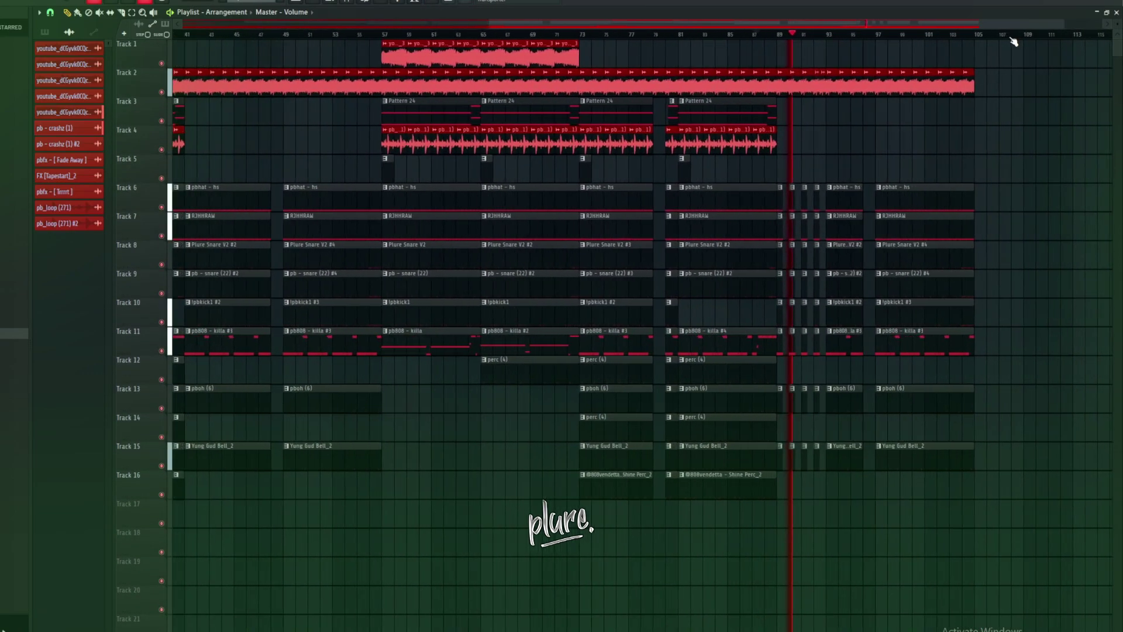
pyautogui.scroll(1, 1014, 42)
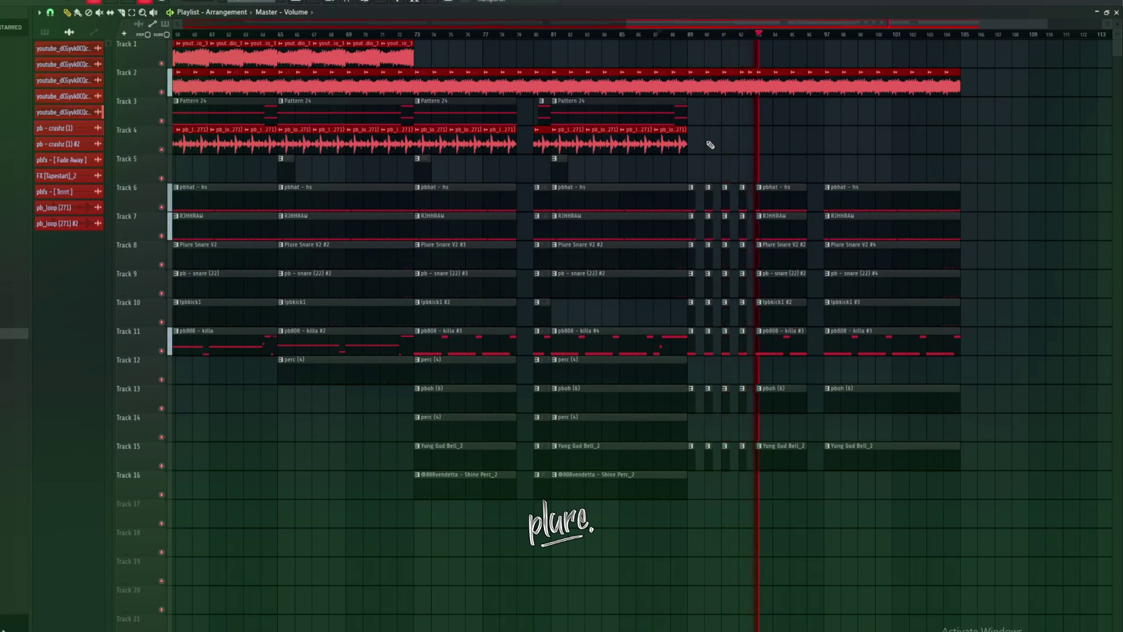
# Select the clips from bar 97 on Tracks 6 to 15 and listen through to the ending at bar 105
pyautogui.moveTo(871, 502); pyautogui.dragTo(866, 164)
pyautogui.click(828, 187)
pyautogui.moveTo(867, 489); pyautogui.dragTo(823, 186)
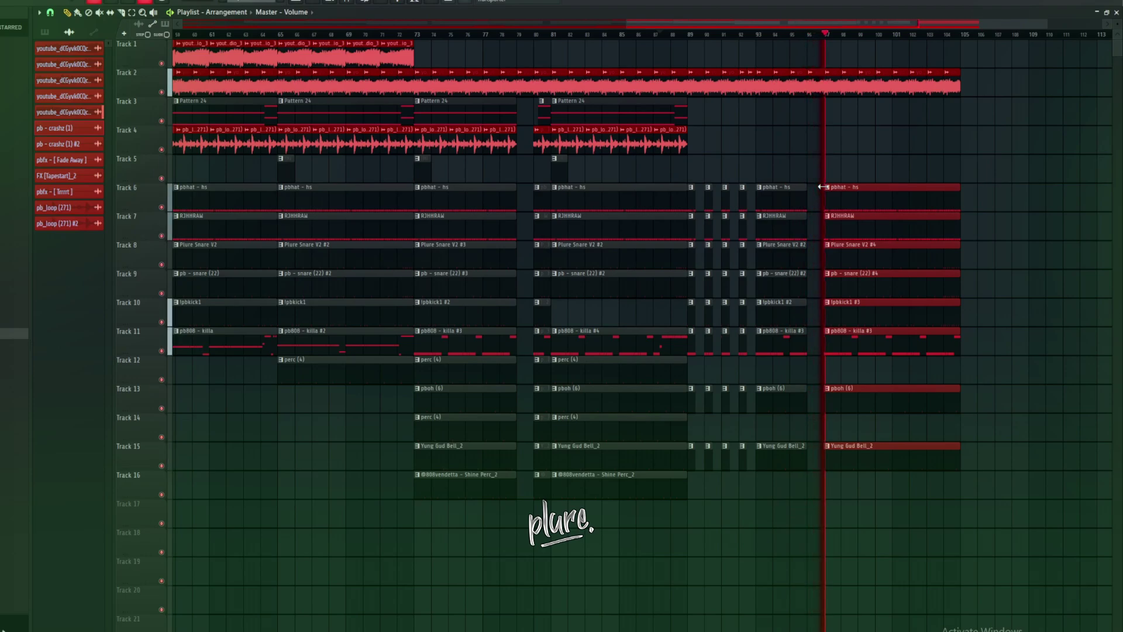
pyautogui.scroll(-4, 883, 35)
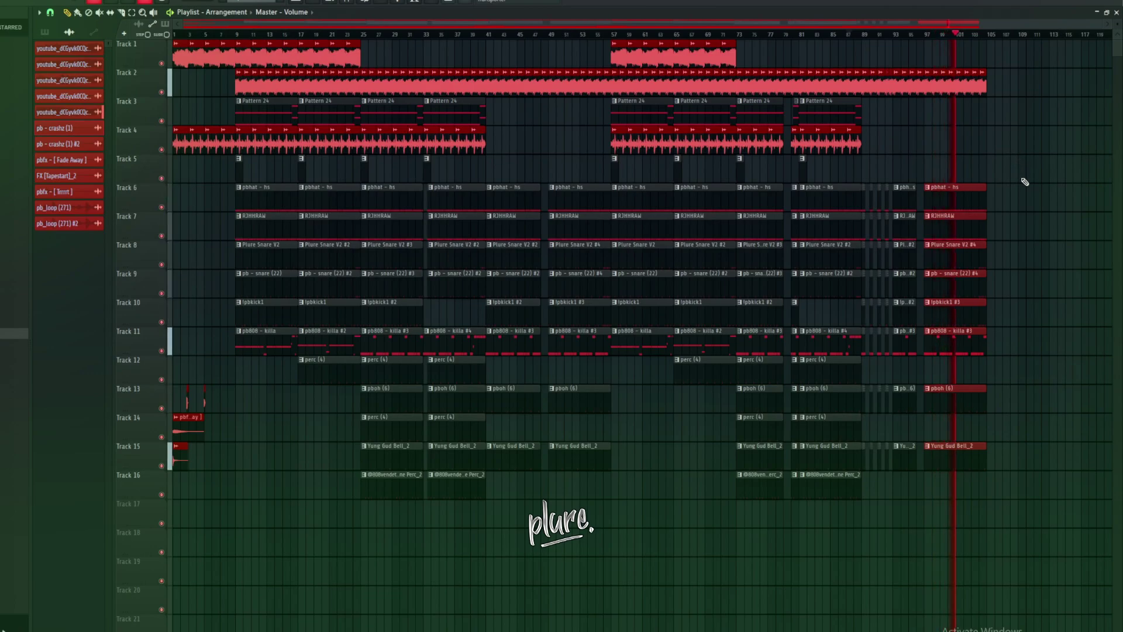
pyautogui.scroll(-5, 1025, 185)
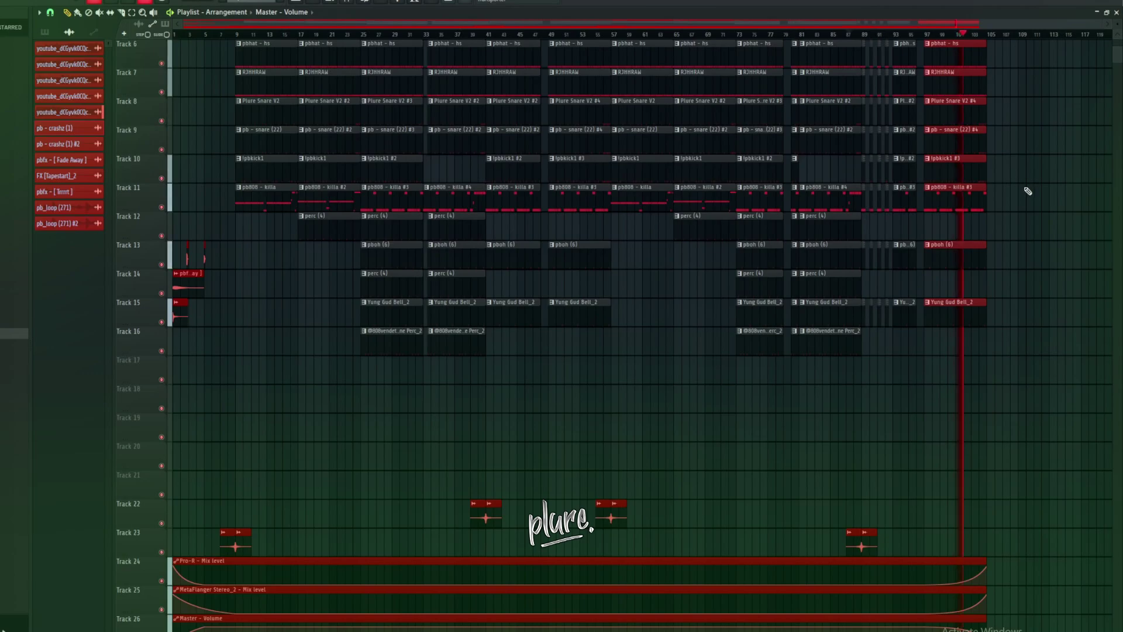
pyautogui.scroll(5, 1029, 199)
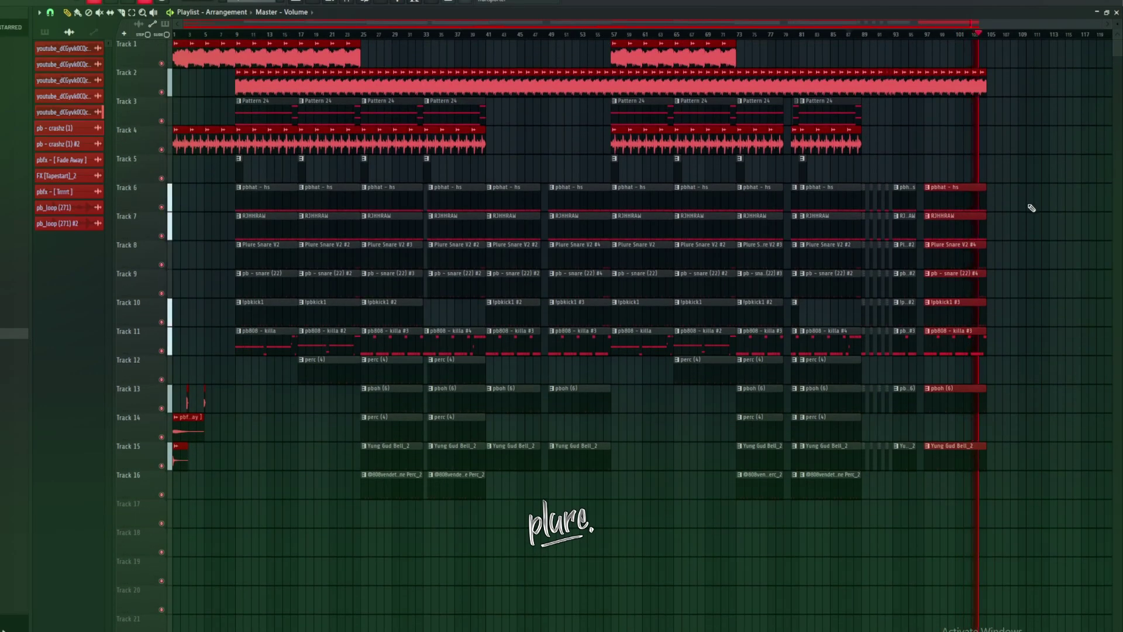
# Route the crash and FX audio clips to their own mixer tracks starting at Insert 22 and play the arrangement
pyautogui.press('F9')
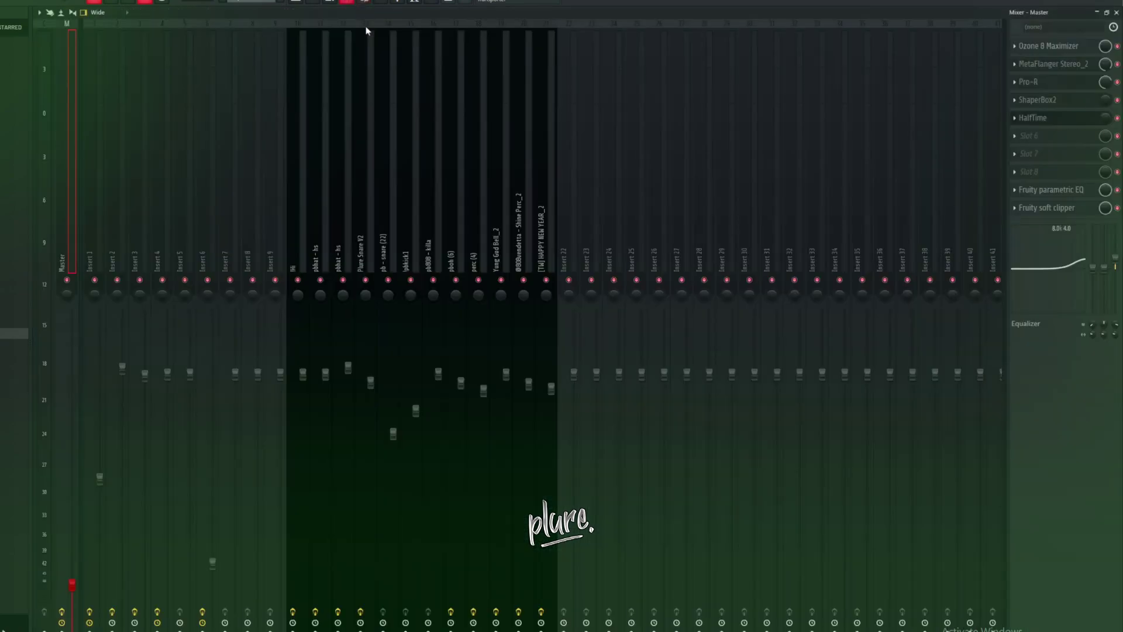
pyautogui.click(565, 205)
pyautogui.hotkey('ctrl', 'l')
pyautogui.press('space')
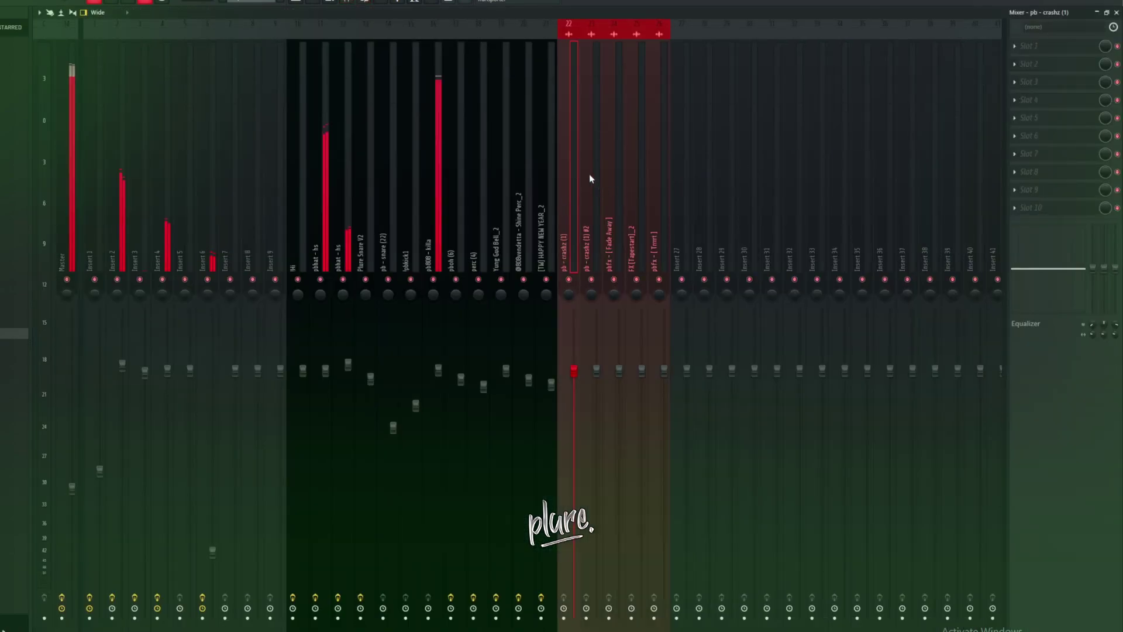
# Load Fruity Parametric EQ 2 in the second slot of the pbfx - [ Fade Away ] track and cut its lows and highs
pyautogui.click(616, 231)
pyautogui.click(1028, 64)
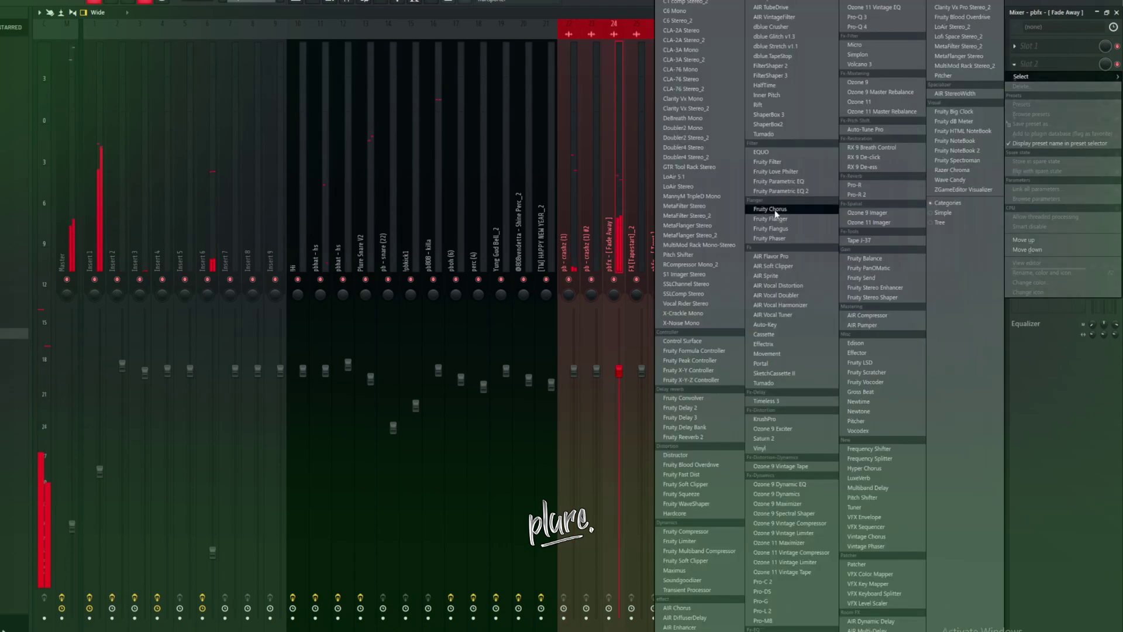
pyautogui.click(781, 191)
pyautogui.moveTo(125, 187); pyautogui.dragTo(184, 246)
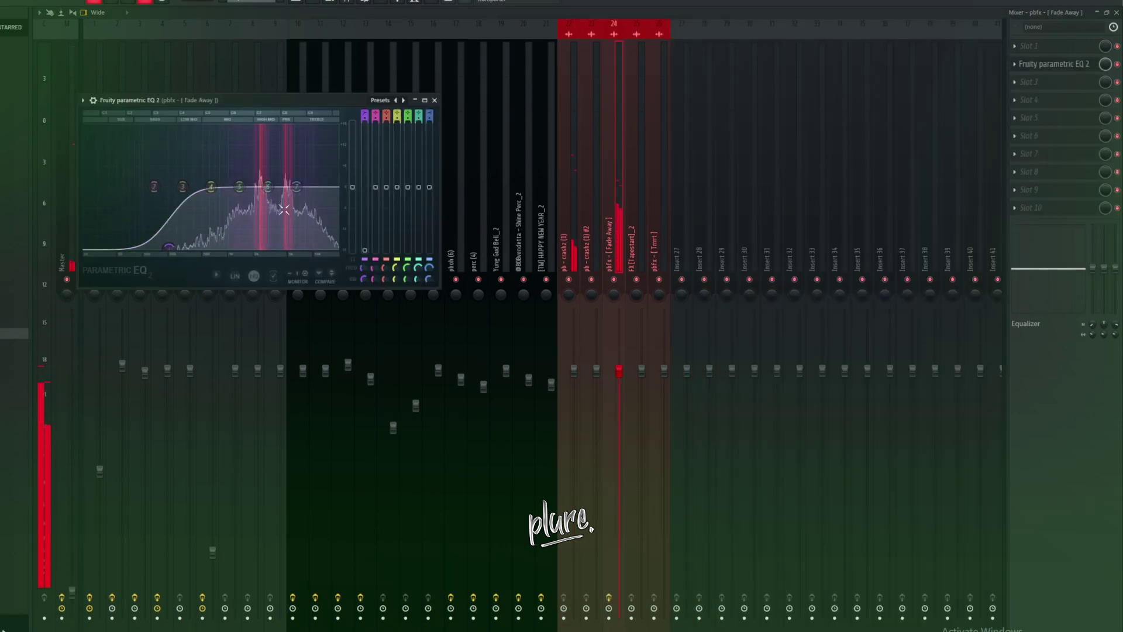
pyautogui.moveTo(296, 187); pyautogui.dragTo(312, 246)
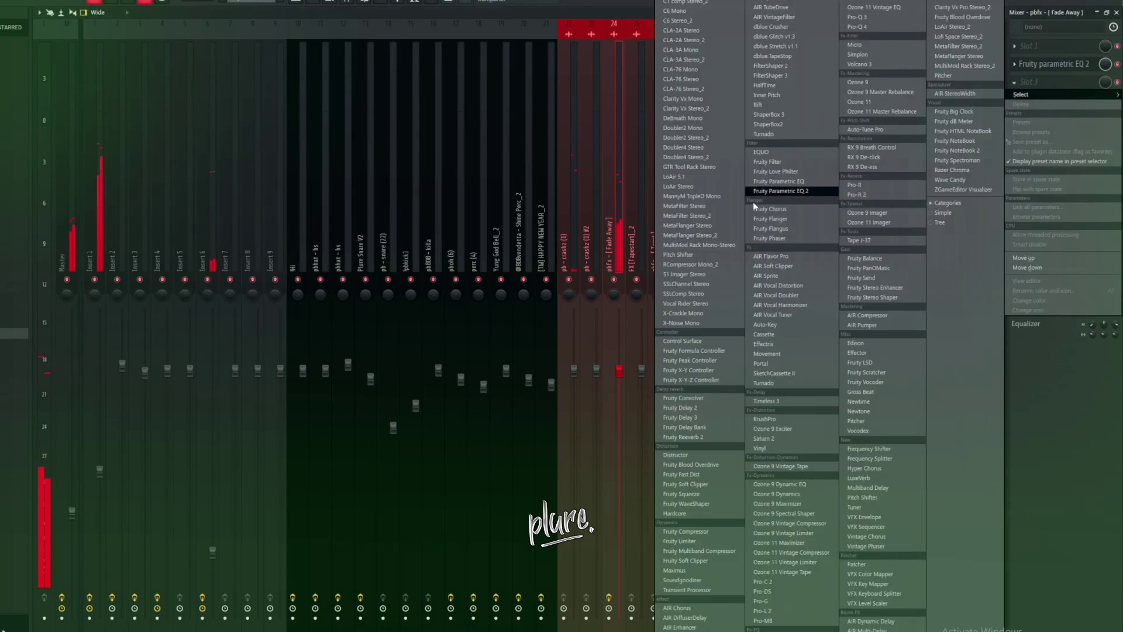